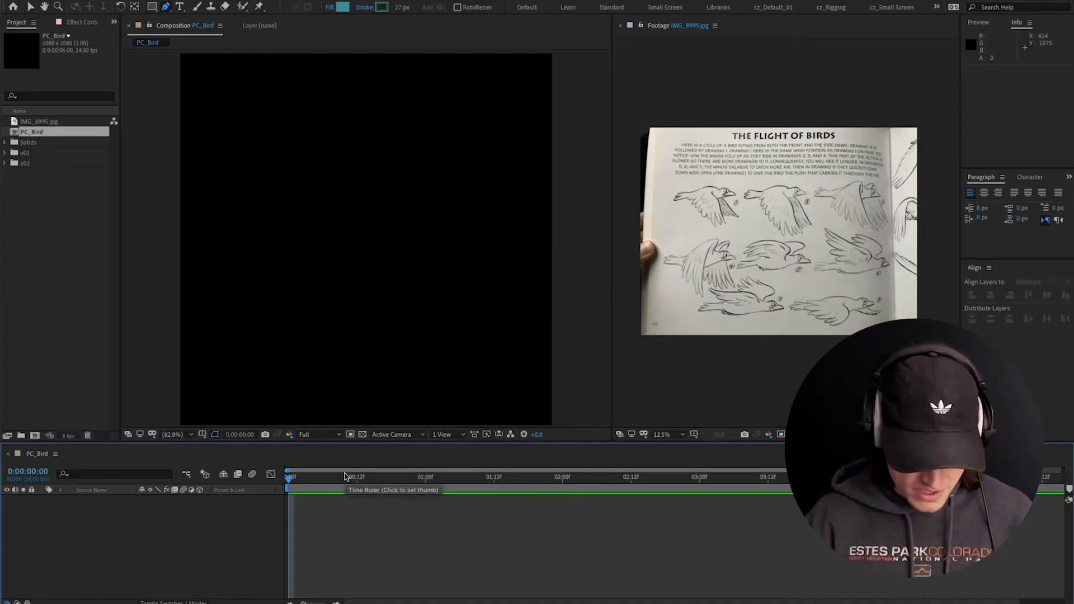
Review the basic settings of the PC_Bird composition and keep them as they are
key("super+k")
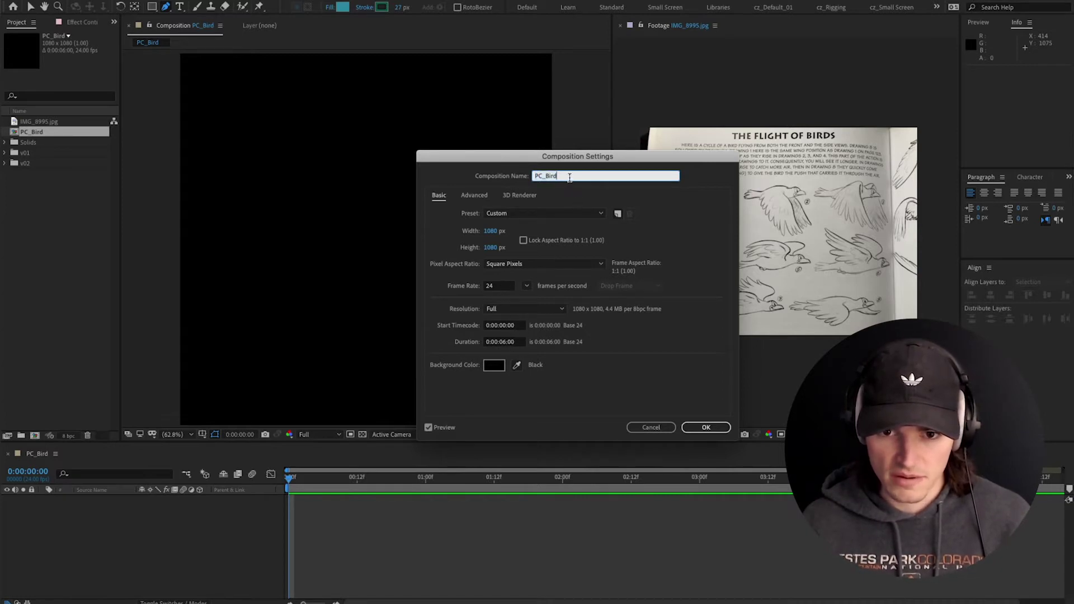
double_click(546, 178)
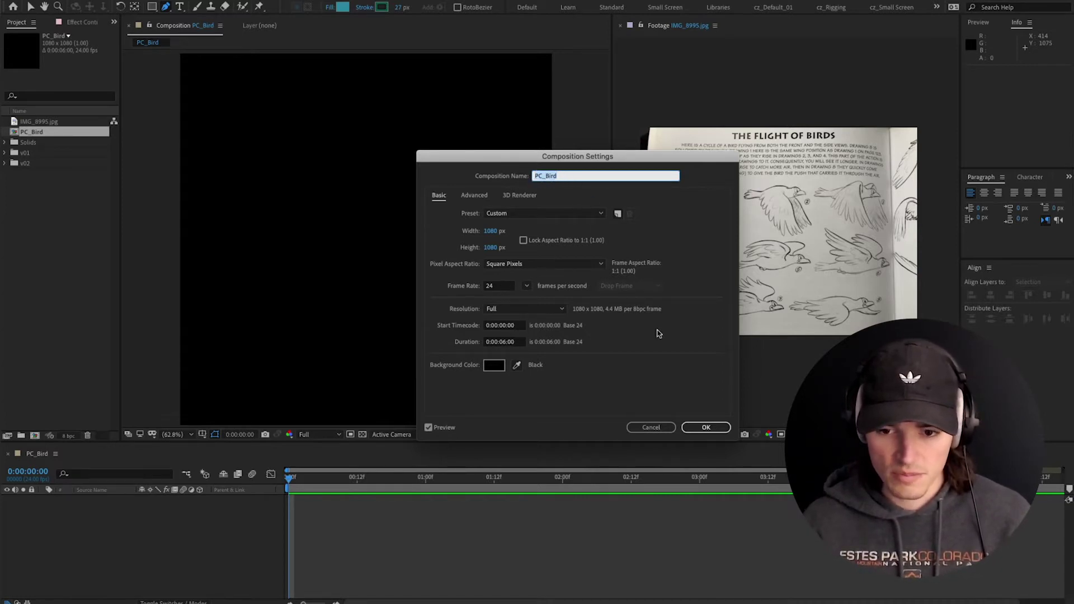
left_click(705, 427)
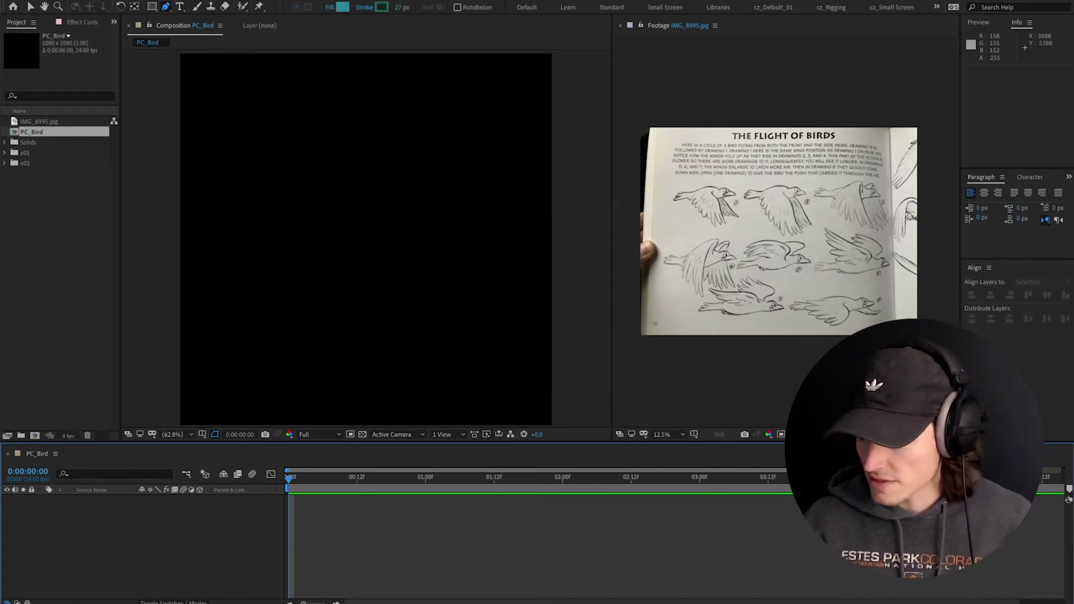
Draw a closed, angular bird body outline with tail and head on a new shape layer in the composition's upper half
left_click(252, 200)
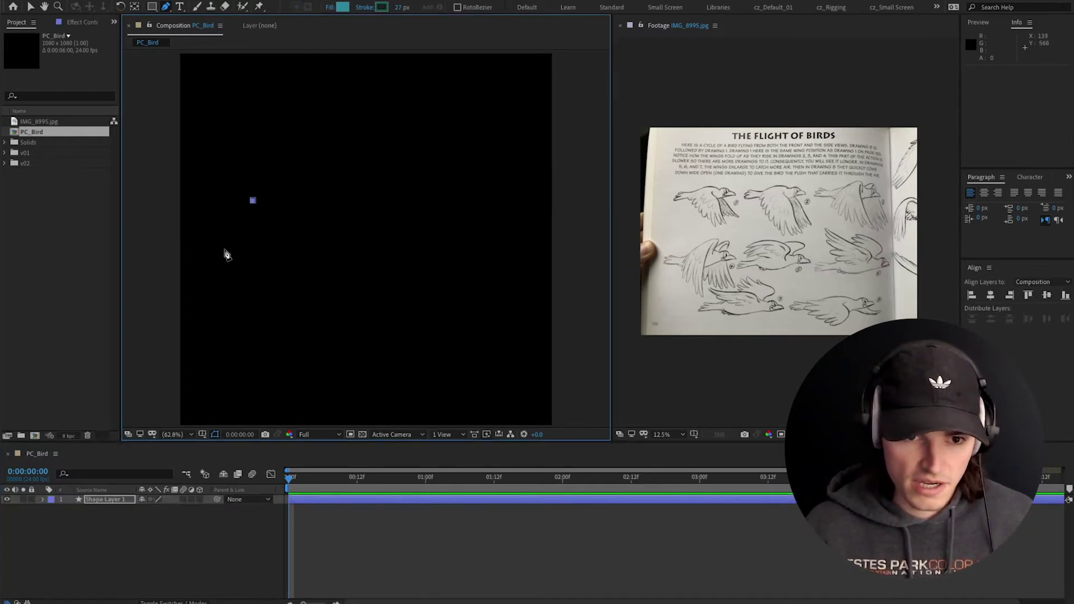
left_click(233, 245)
left_click(304, 224)
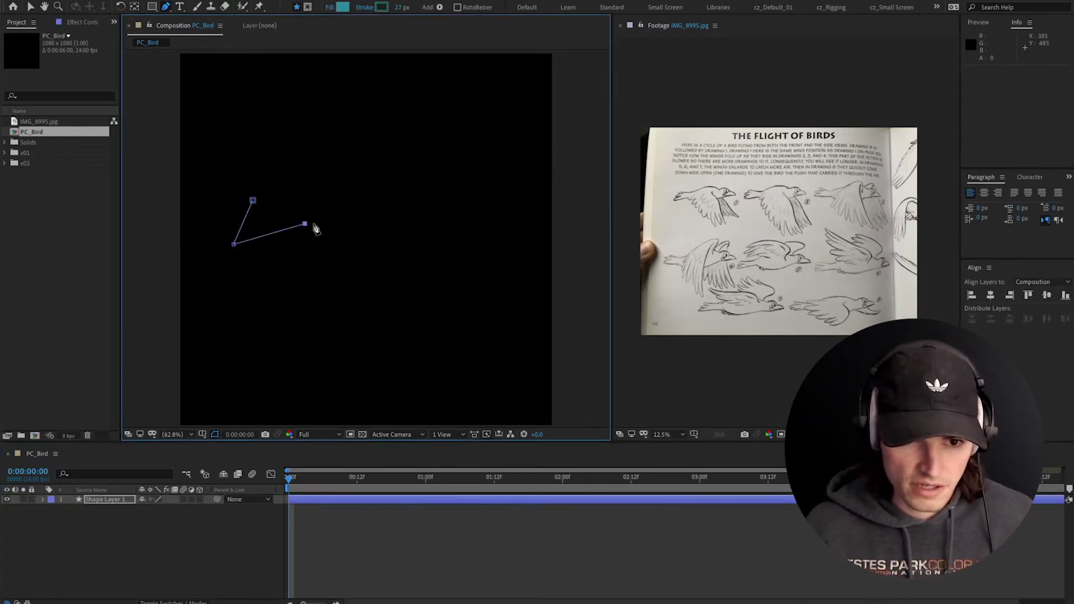
left_click(353, 237)
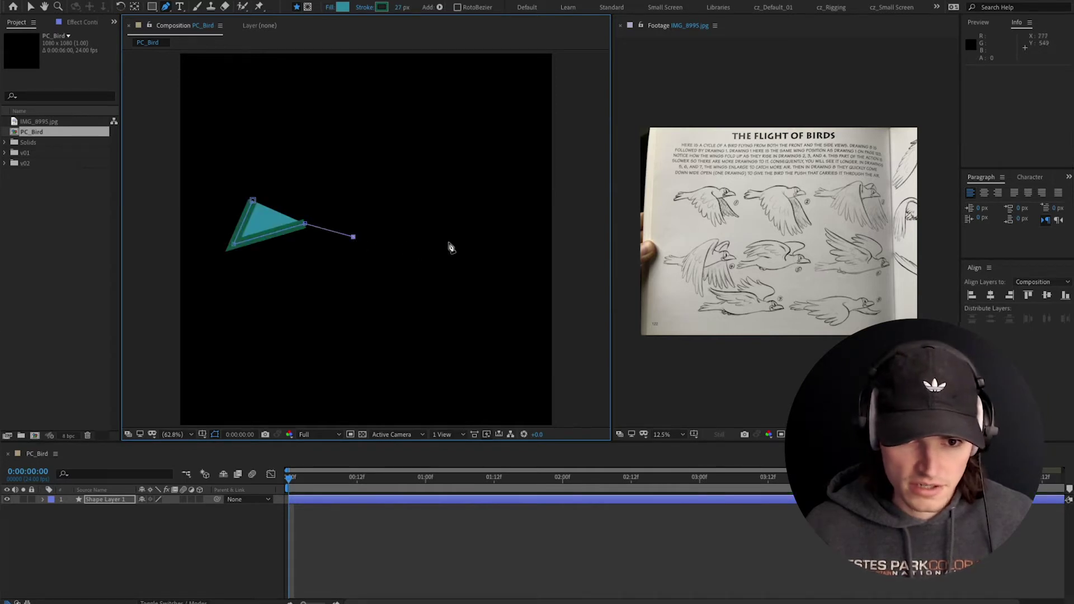
left_click(460, 226)
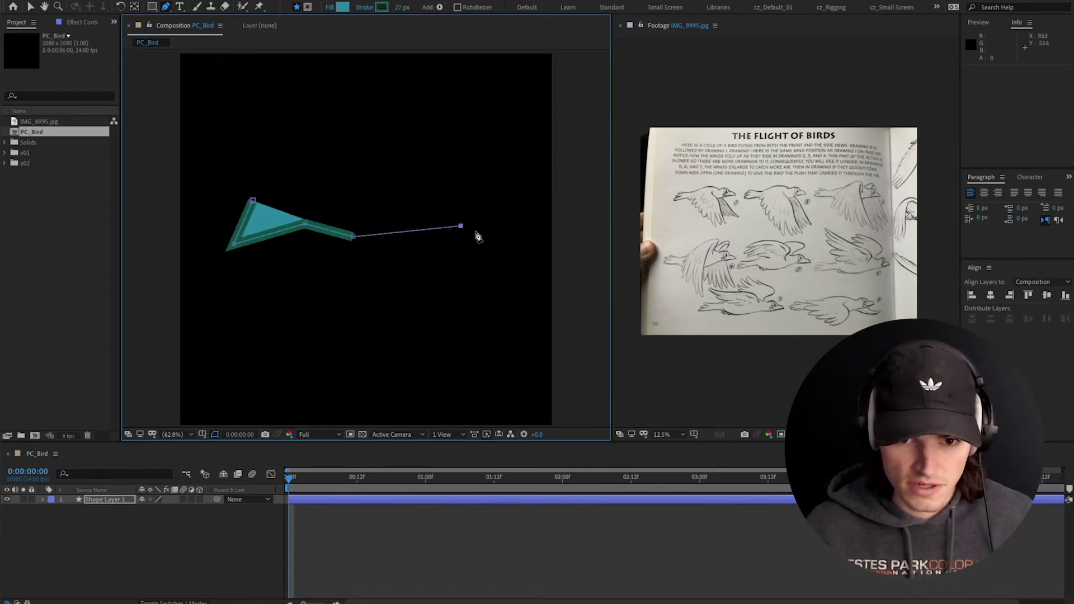
left_click(462, 195)
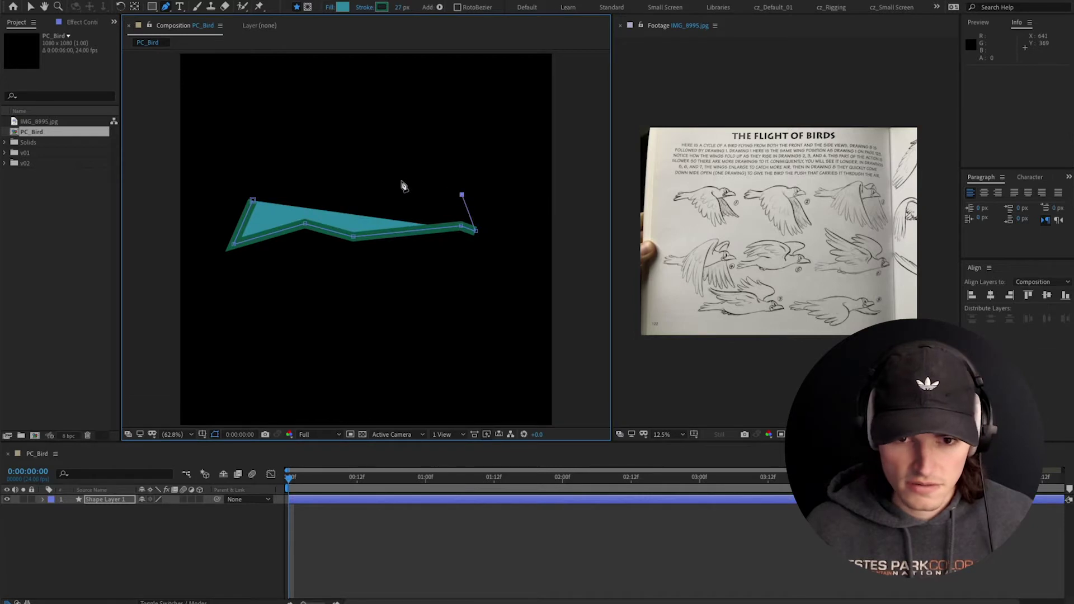
left_click_drag(462, 195, 392, 177)
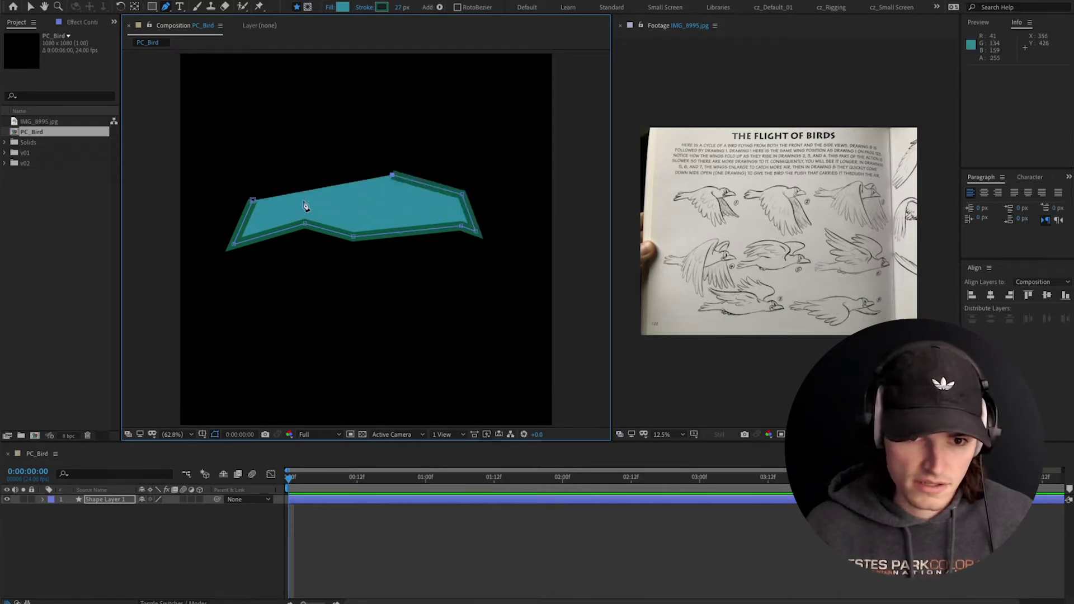
left_click(254, 202)
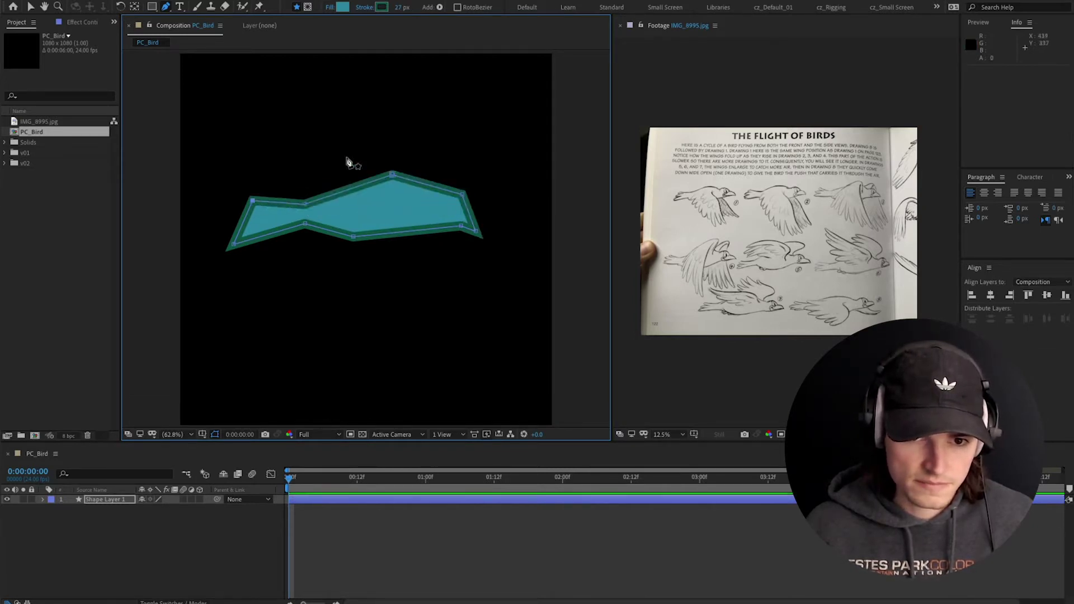
Set the body shape's stroke width to 0 px and its fill colour to white (FFFFFF)
left_click_drag(402, 9, 388, 9)
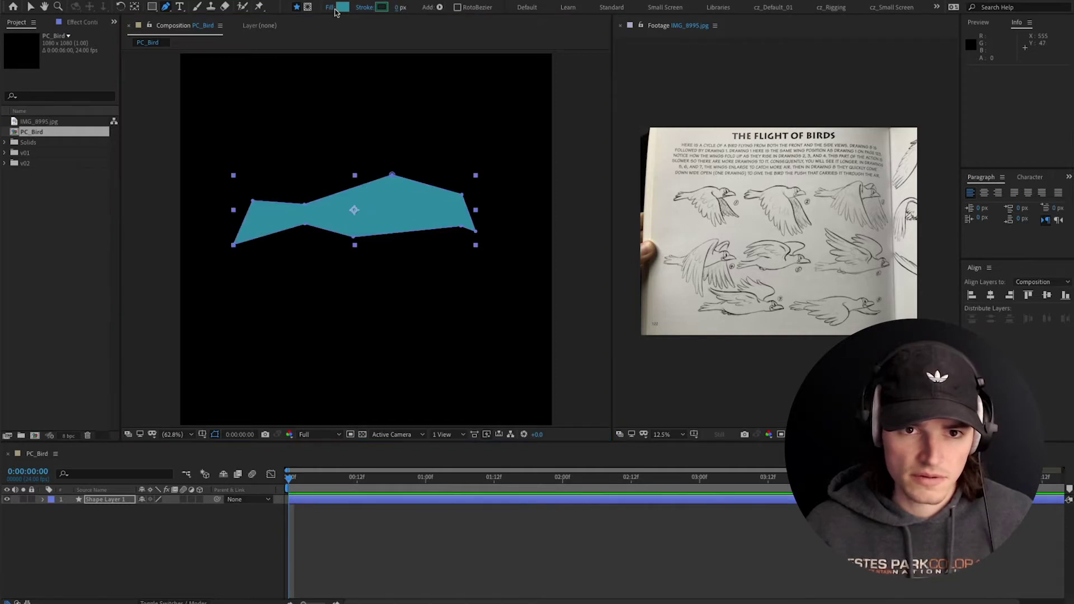
left_click(342, 8)
type("ffffff")
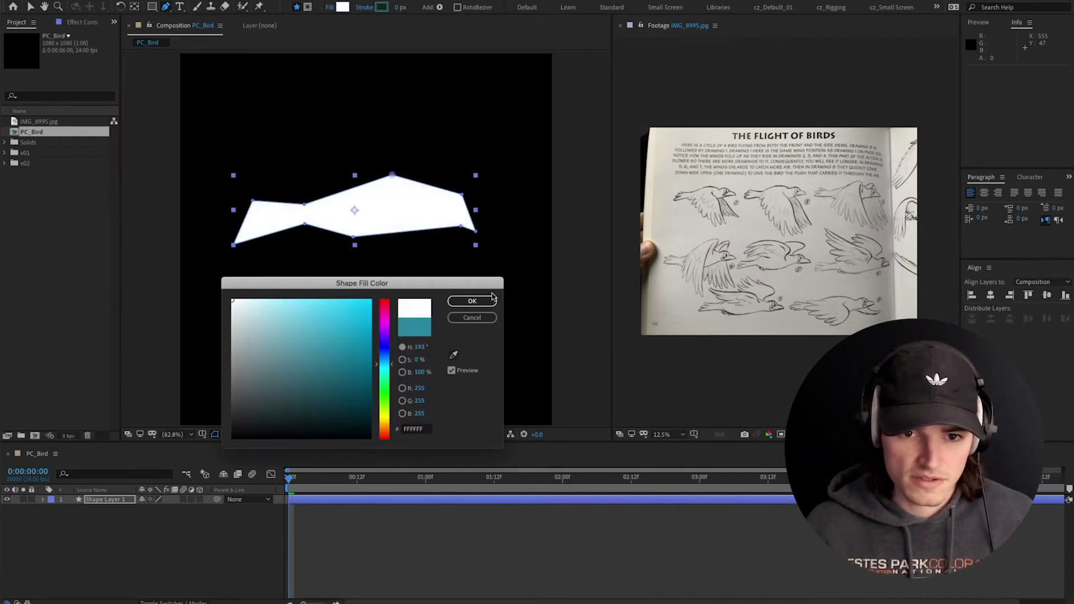
left_click(472, 301)
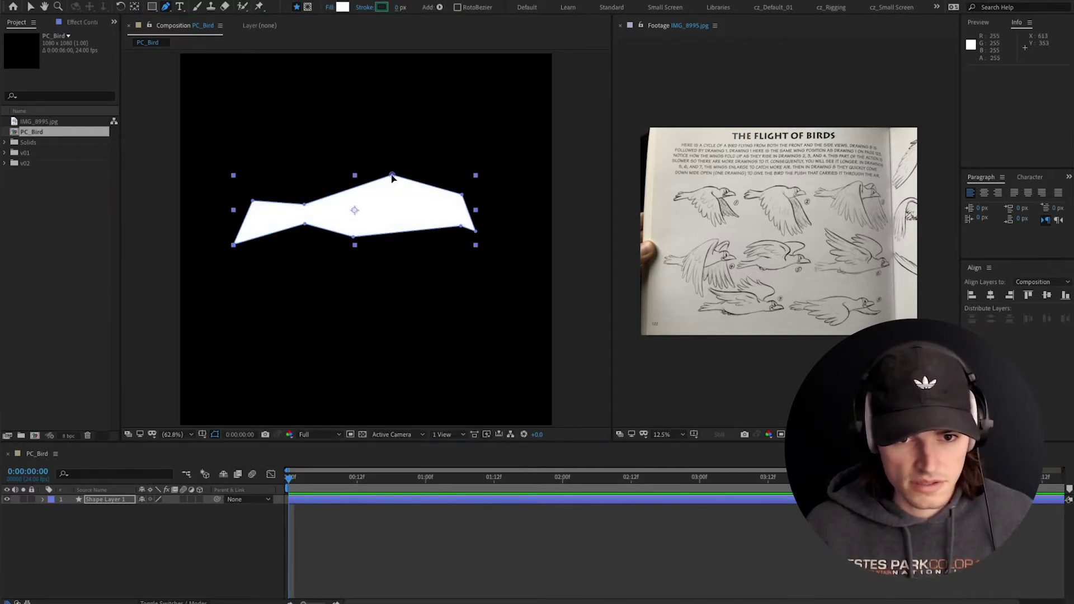
Refine the bird body's silhouette by slightly repositioning its back, tail, belly, head and beak vertices
left_click_drag(392, 176, 385, 176)
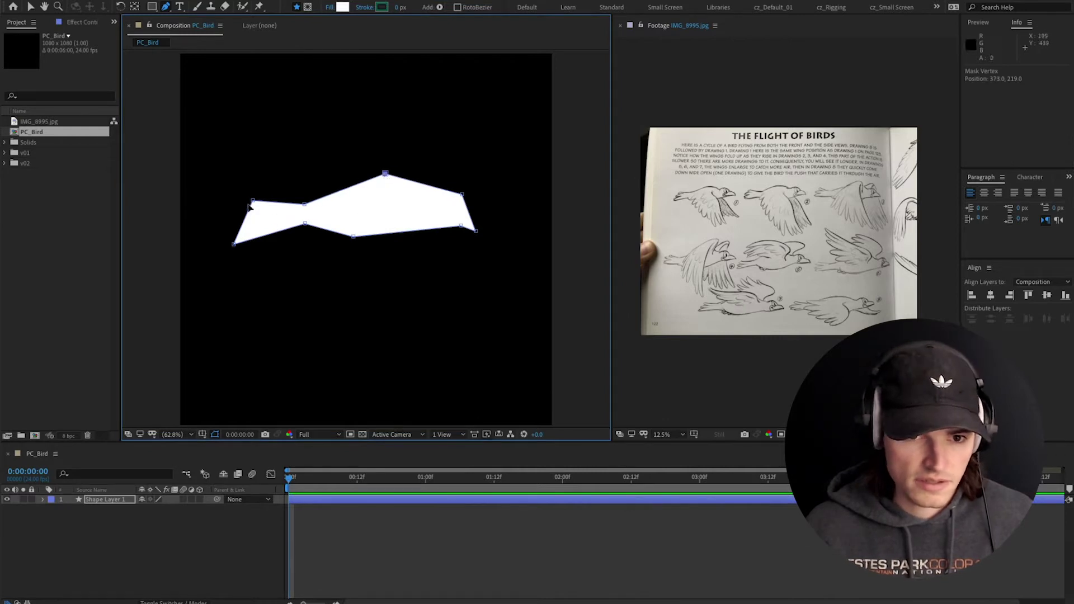
left_click_drag(252, 200, 352, 237)
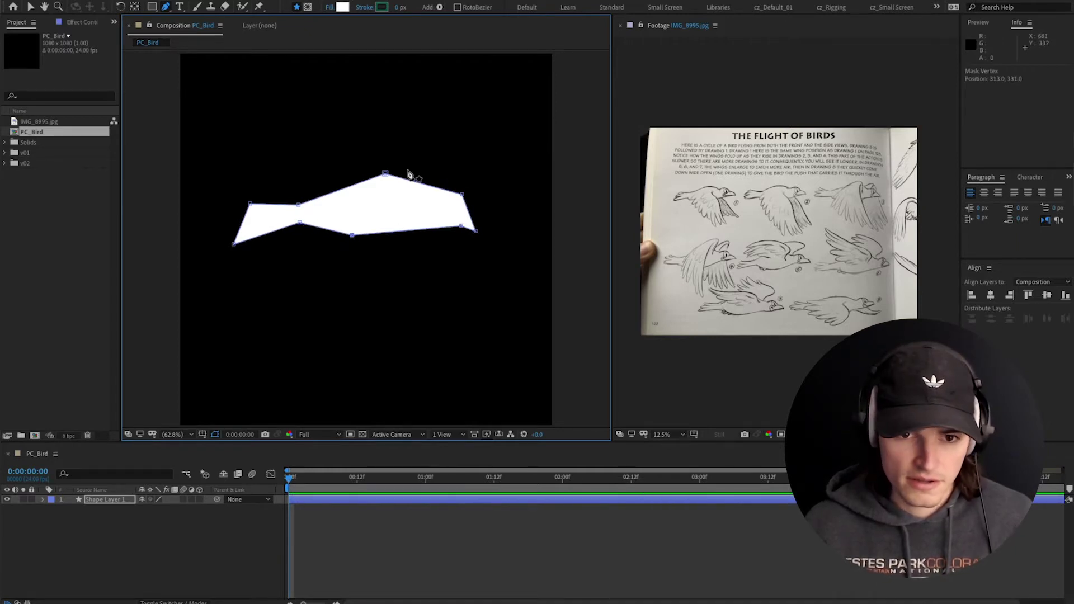
left_click_drag(385, 173, 394, 173)
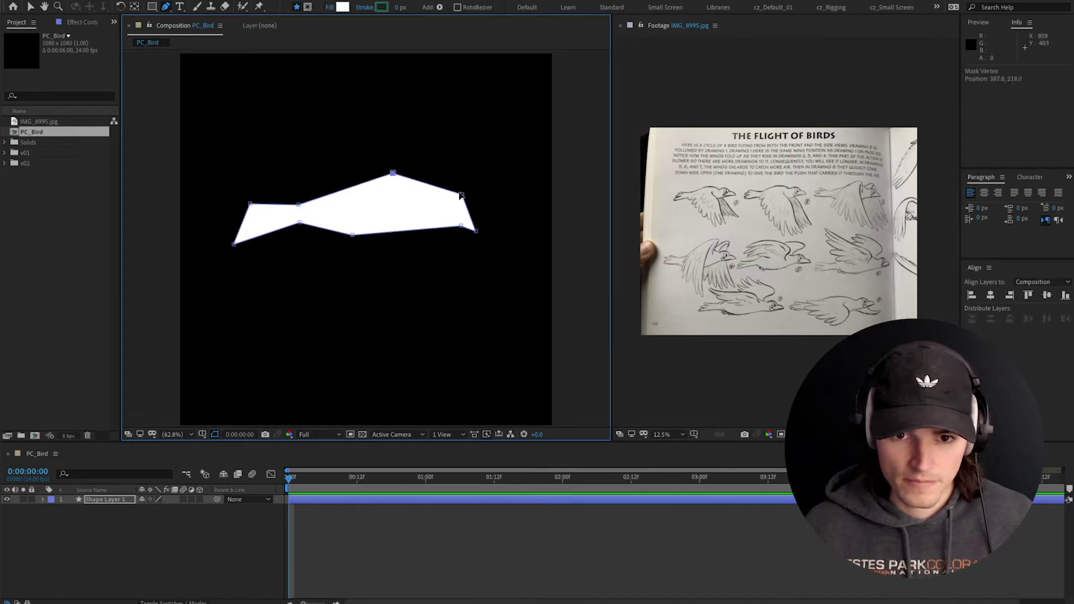
left_click(461, 194)
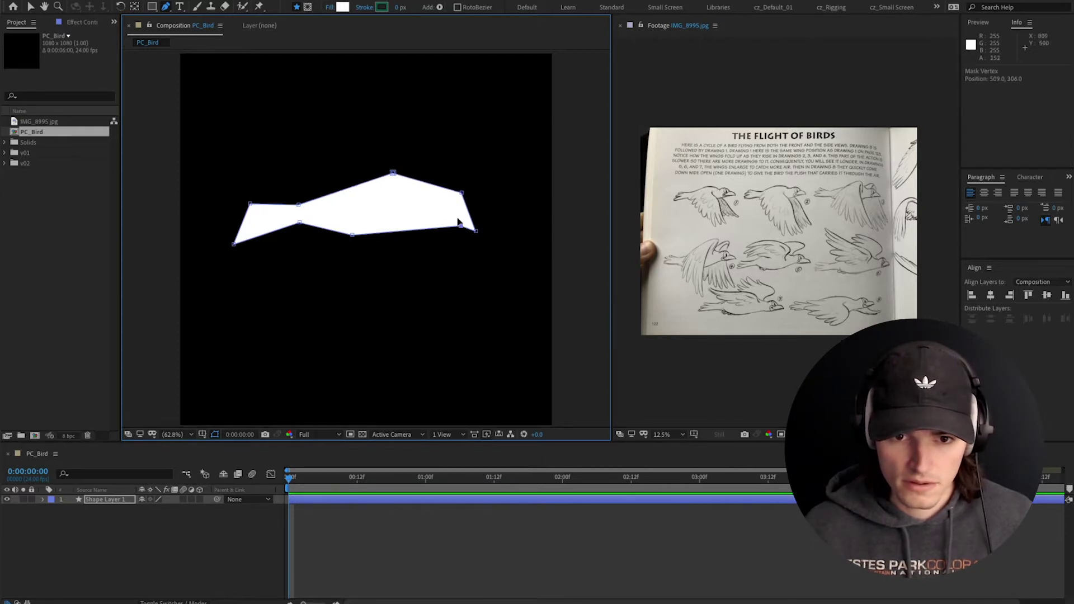
left_click_drag(459, 224, 476, 229)
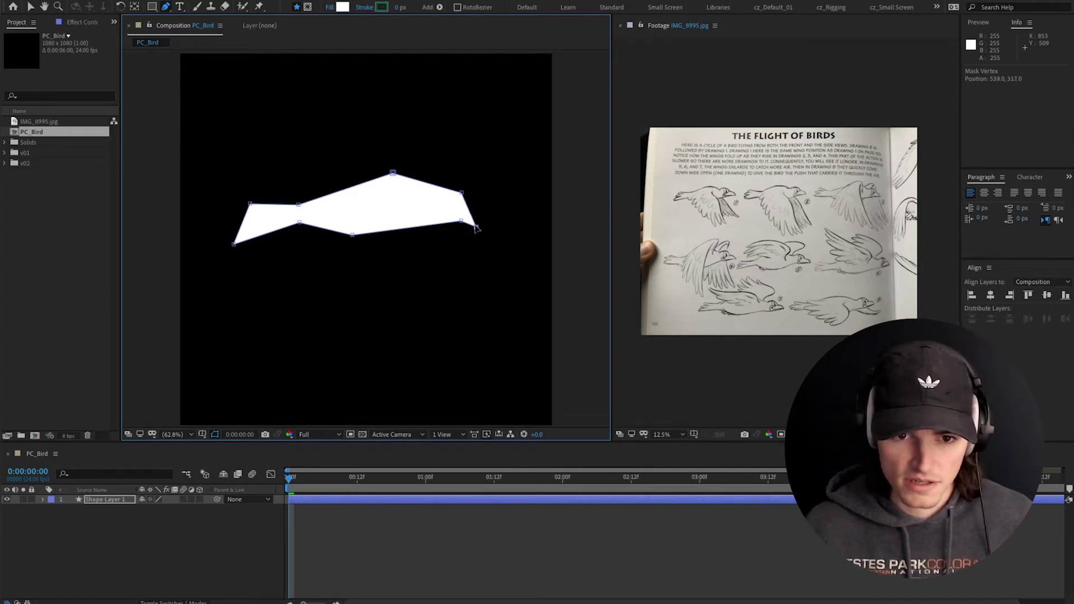
right_click(475, 227)
key("Escape")
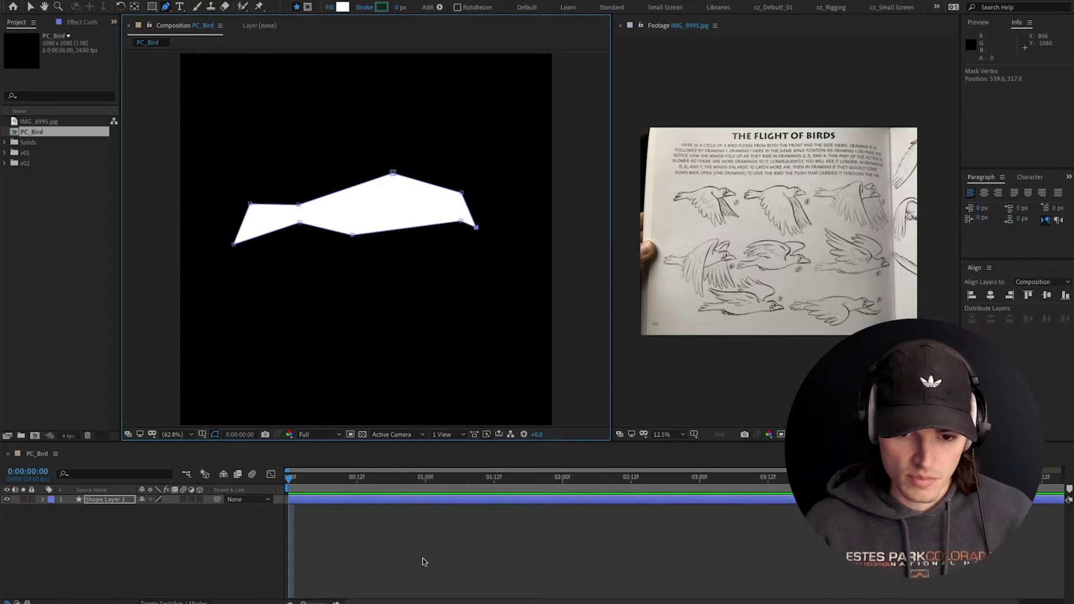
left_click(423, 562)
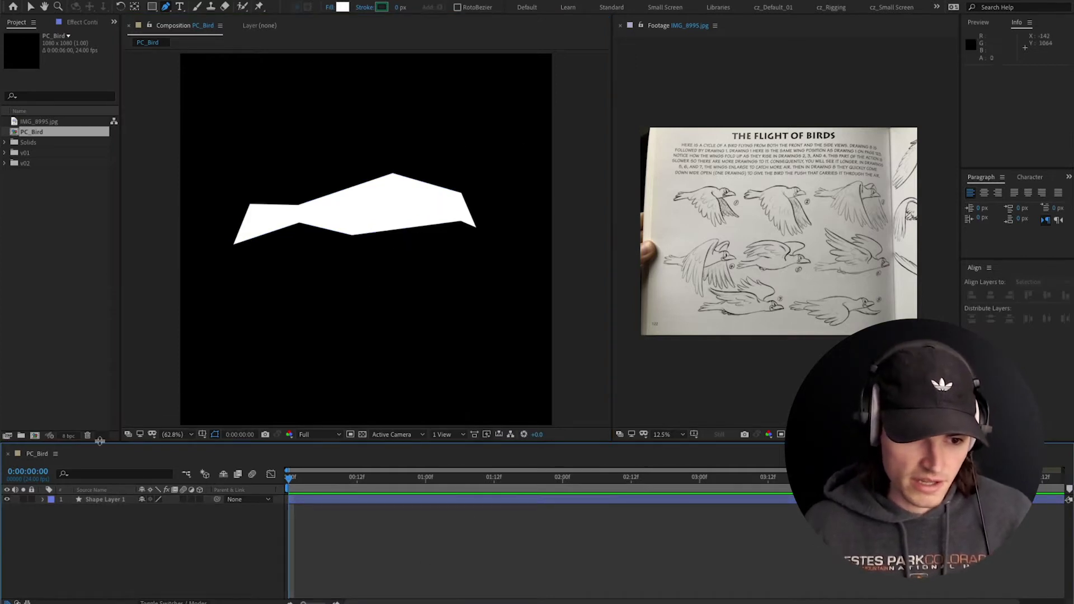
Rename the bird body's shape layer as body
left_click(107, 499)
key("Return")
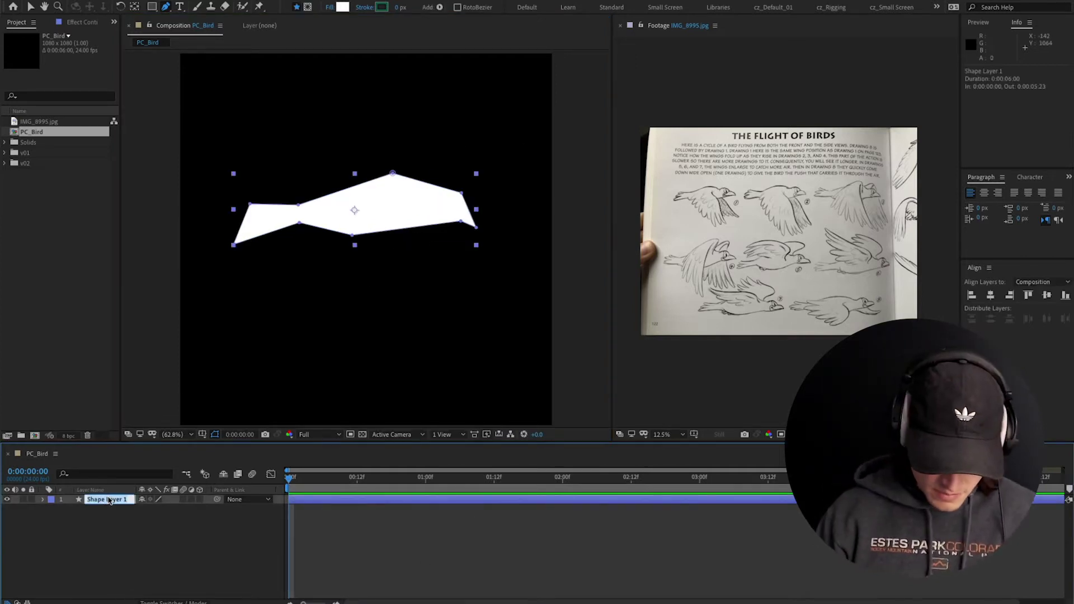
type("body")
key("Return")
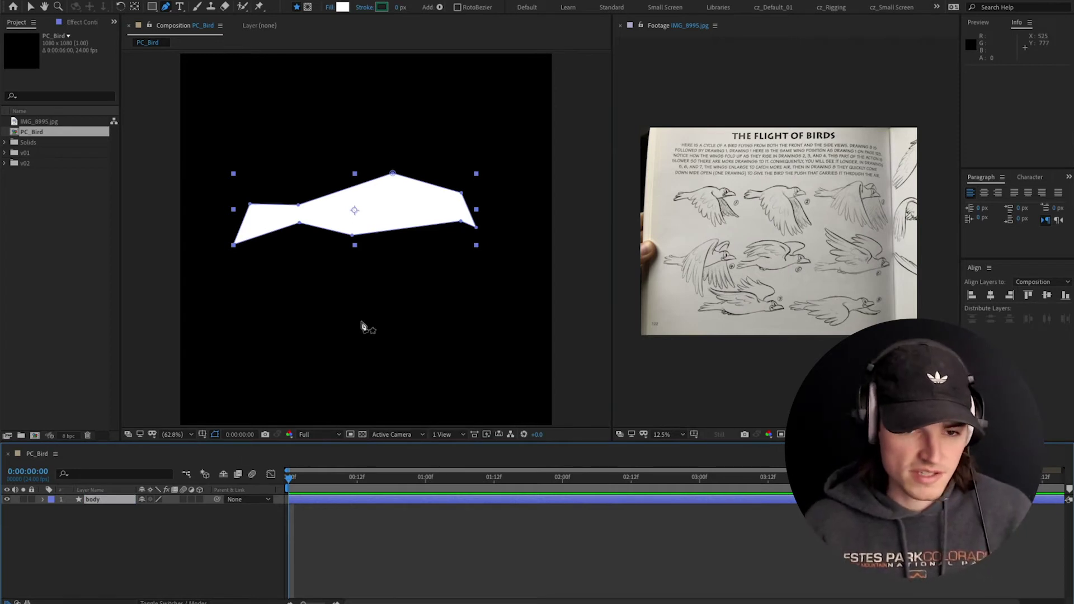
Draw a closed, downward-pointing wing with jagged feather tips on a new shape layer, starting inside the bird's body
left_click(397, 539)
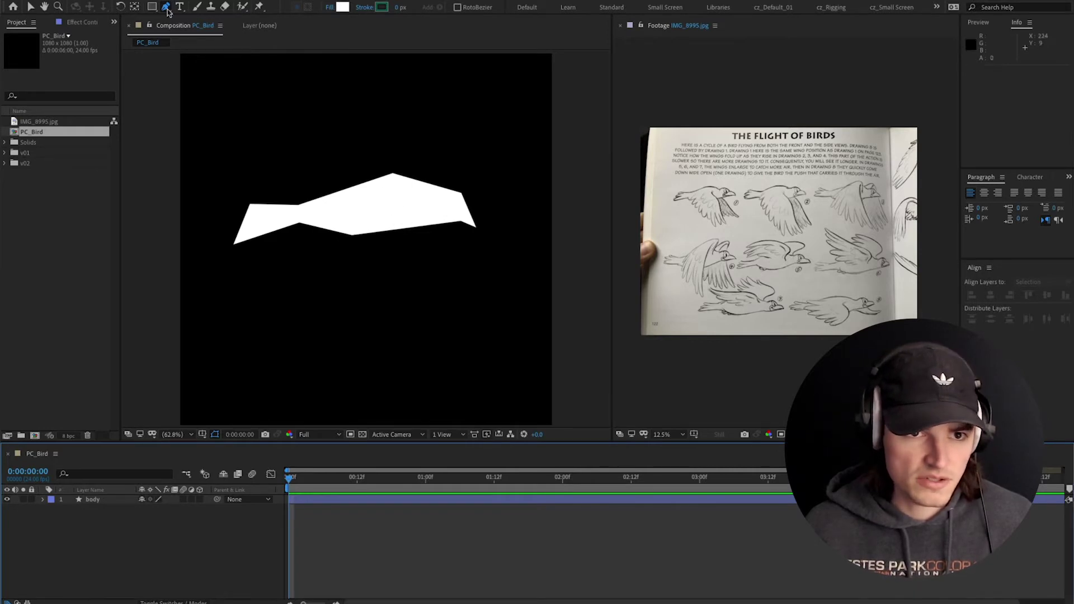
left_click(402, 208)
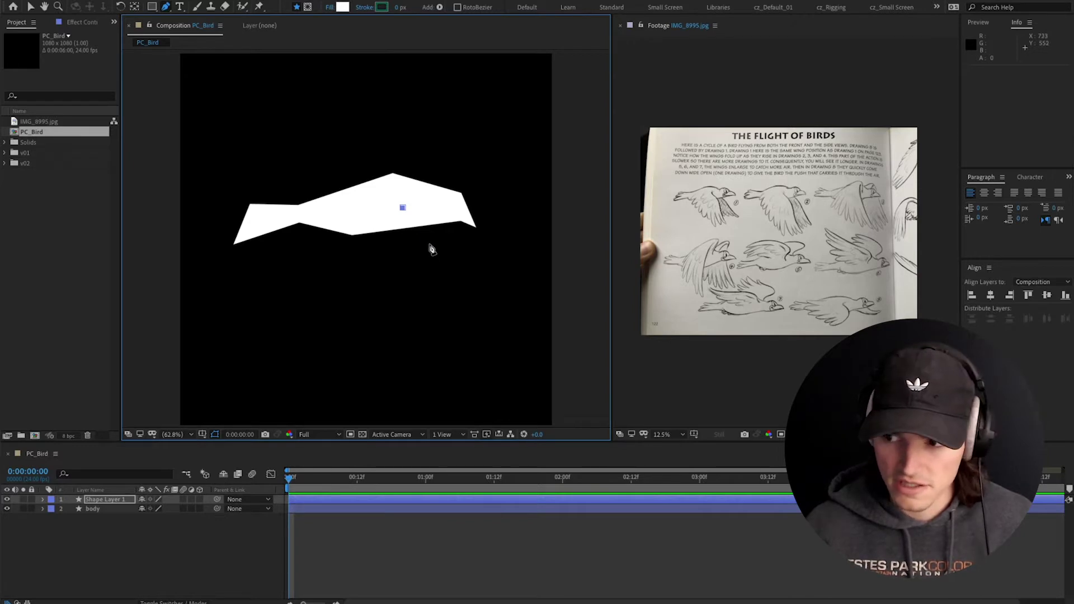
left_click(429, 244)
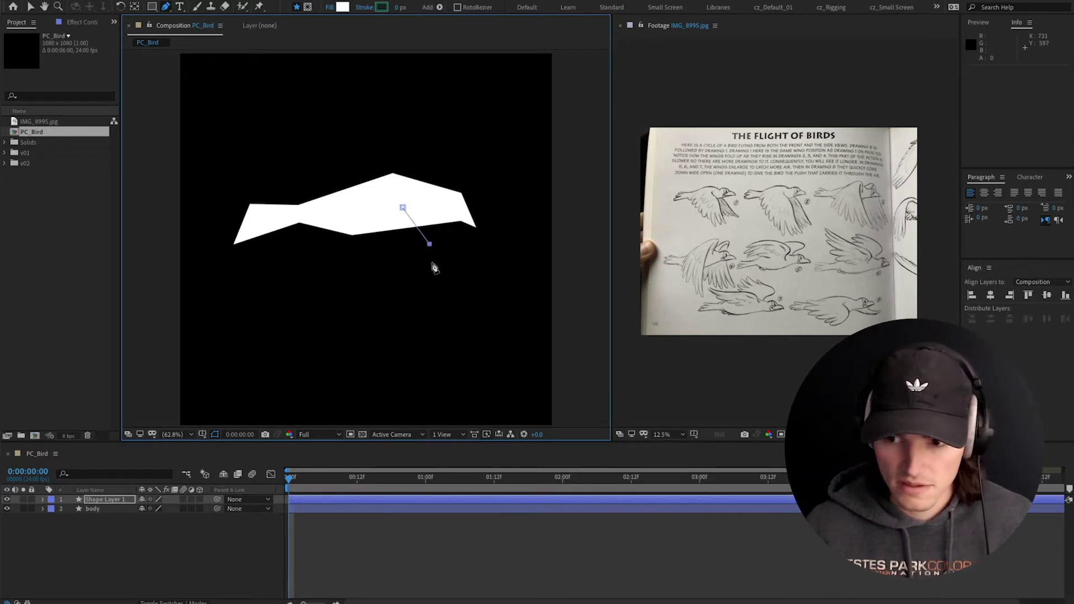
left_click(418, 319)
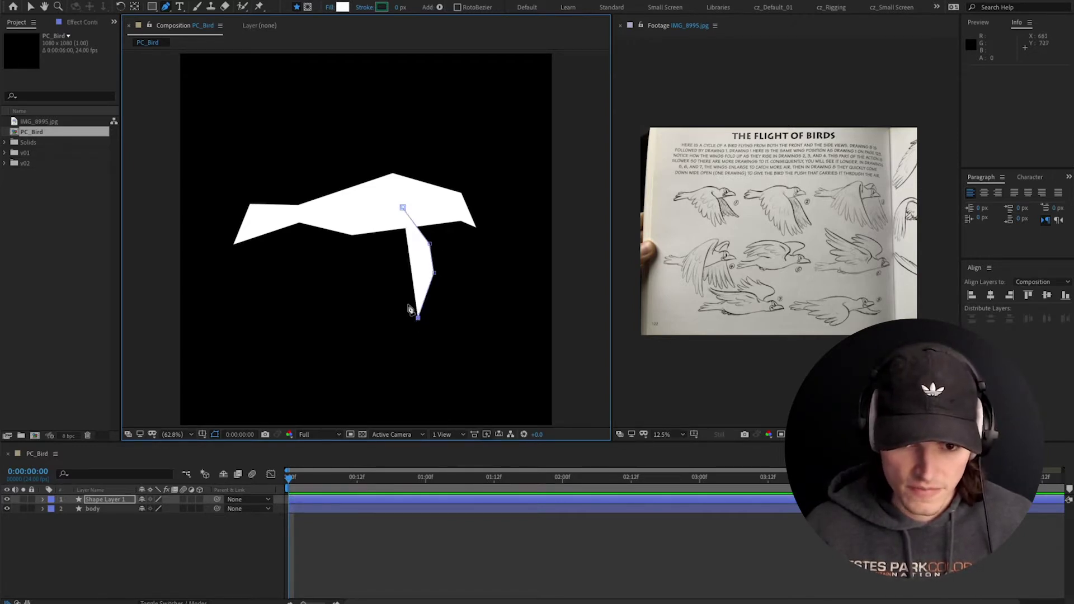
left_click(410, 303)
left_click(402, 312)
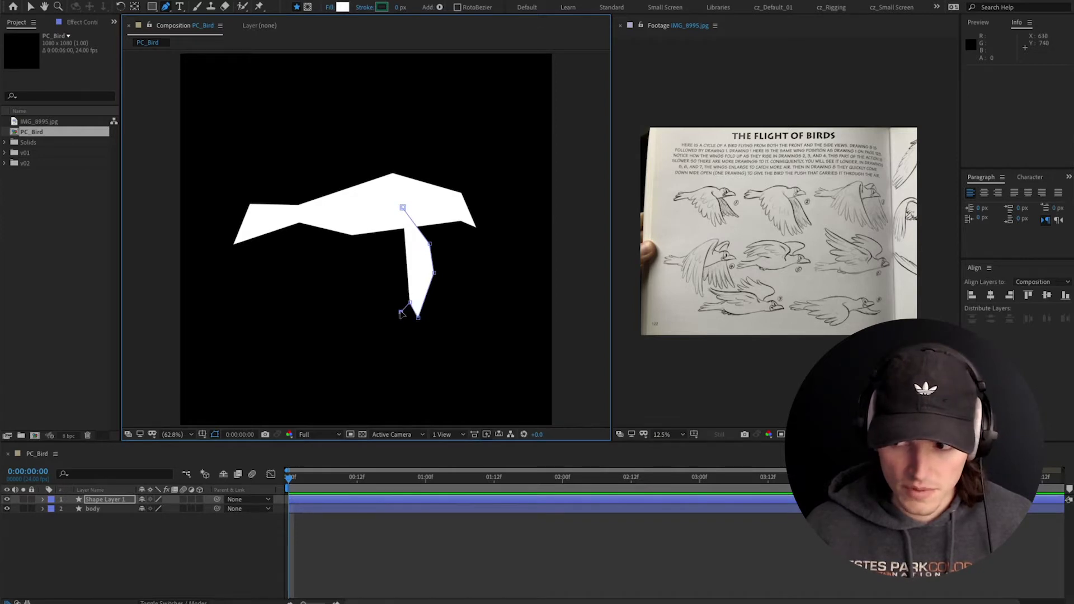
left_click(396, 288)
left_click(388, 297)
left_click(387, 279)
left_click(375, 284)
left_click(383, 250)
left_click(374, 219)
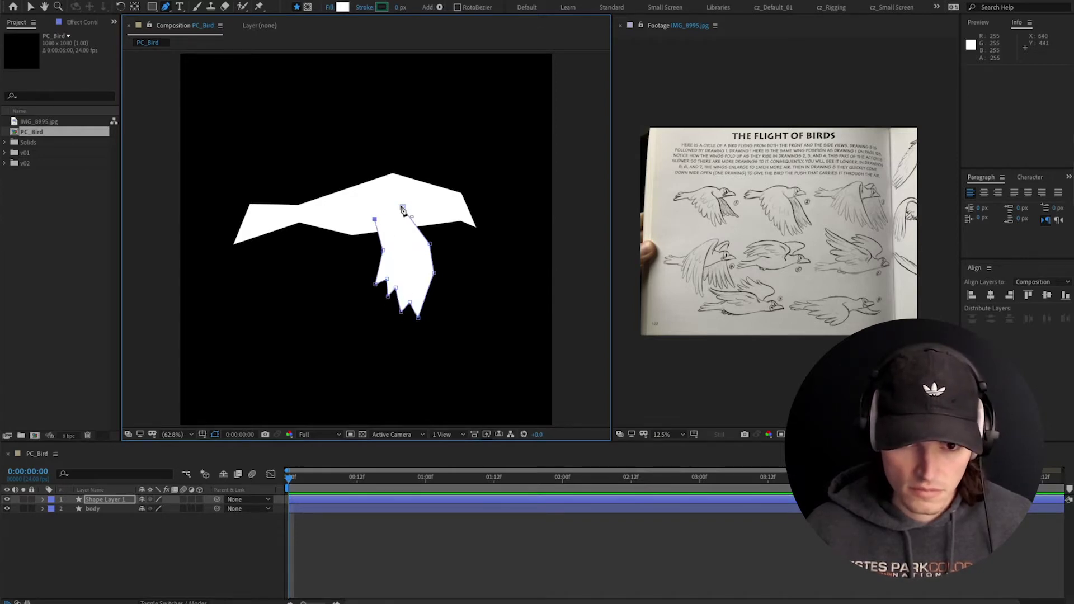
left_click(403, 208)
Enlarge the wing path, rotate it by about -3.9°, and reposition it so its base overlaps the middle of the body
left_click_drag(403, 207, 391, 200)
key("v")
double_click(382, 249)
left_click_drag(434, 318, 442, 327)
left_click_drag(422, 284, 412, 279)
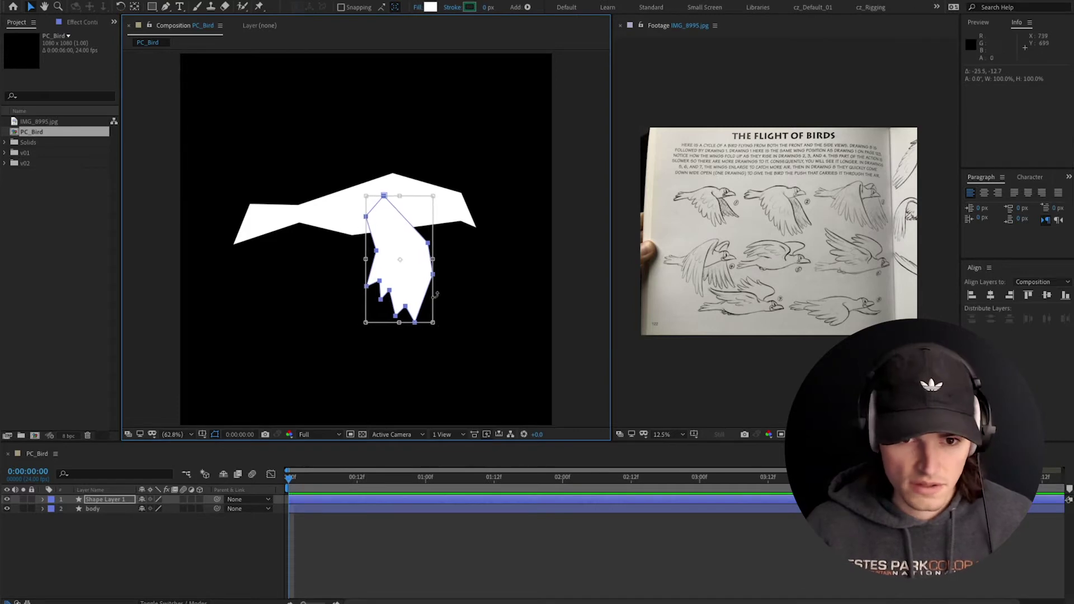
left_click_drag(355, 330, 358, 345)
left_click_drag(395, 286, 400, 287)
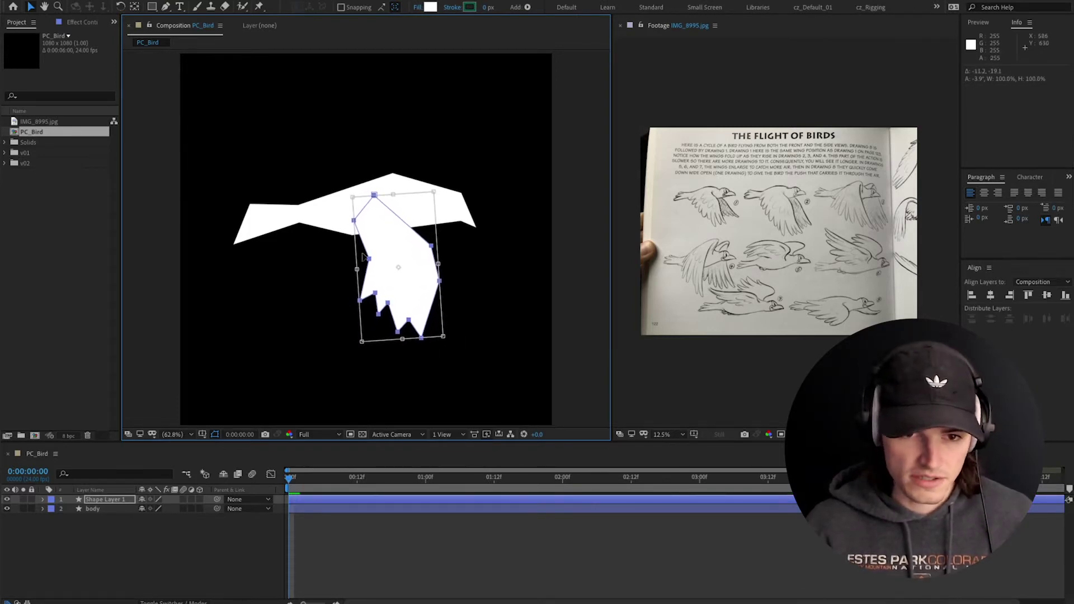
Shift the body's lower belly vertex slightly towards the head so it meets the wing's trailing edge
left_click(333, 510)
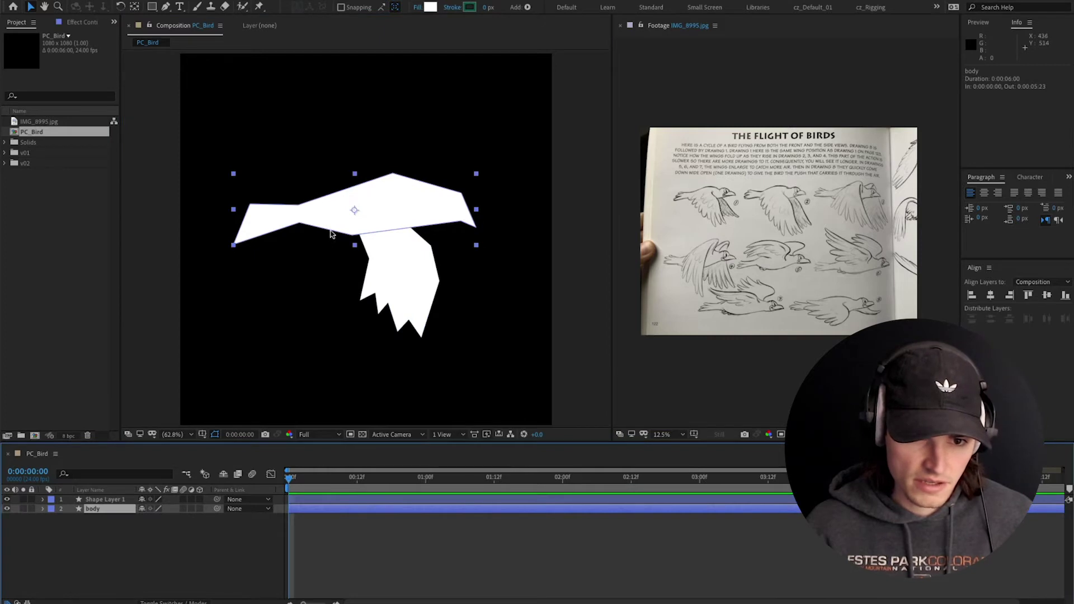
double_click(330, 234)
left_click(353, 235)
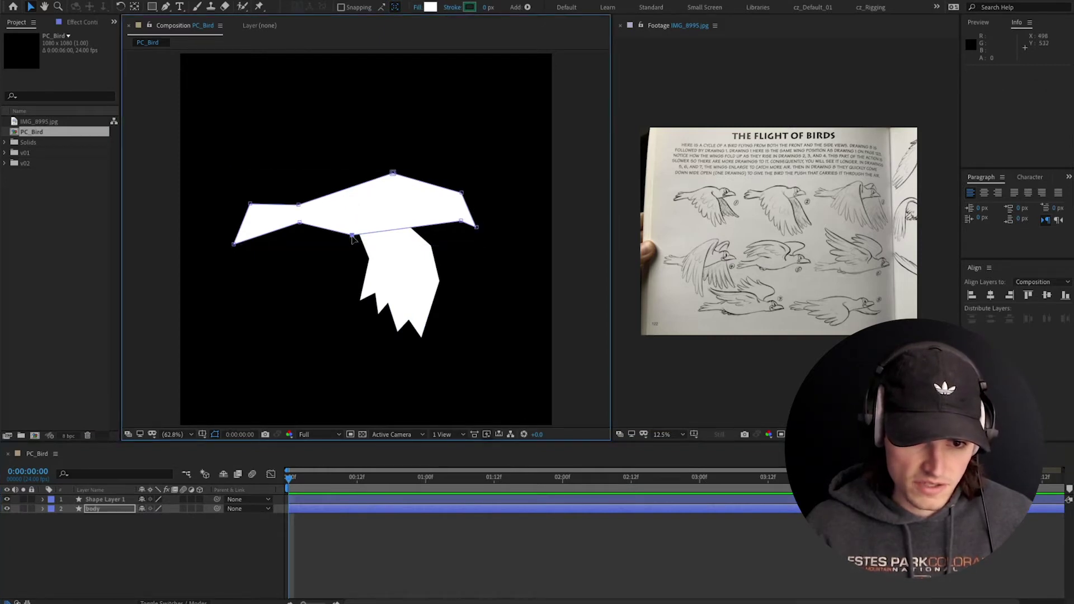
left_click_drag(352, 236, 359, 237)
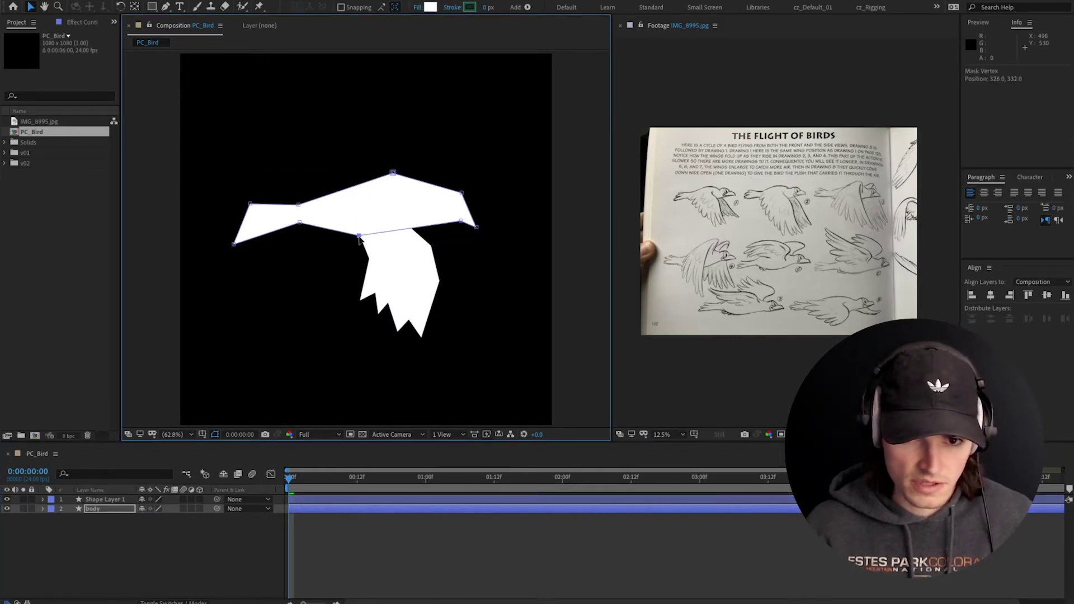
left_click(359, 559)
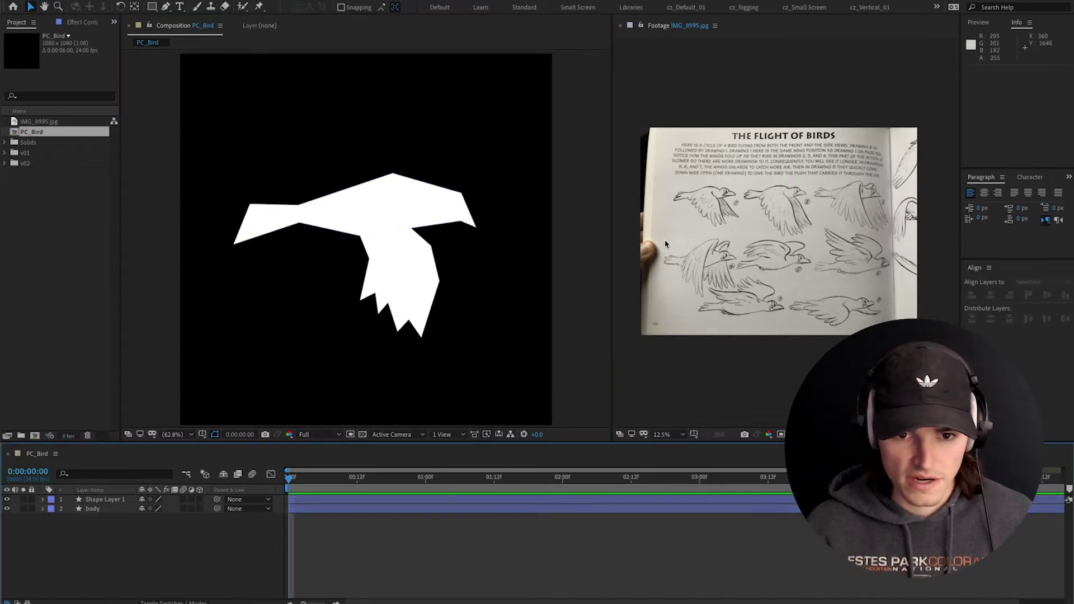
left_click_drag(400, 269, 402, 270)
key("ctrl+z")
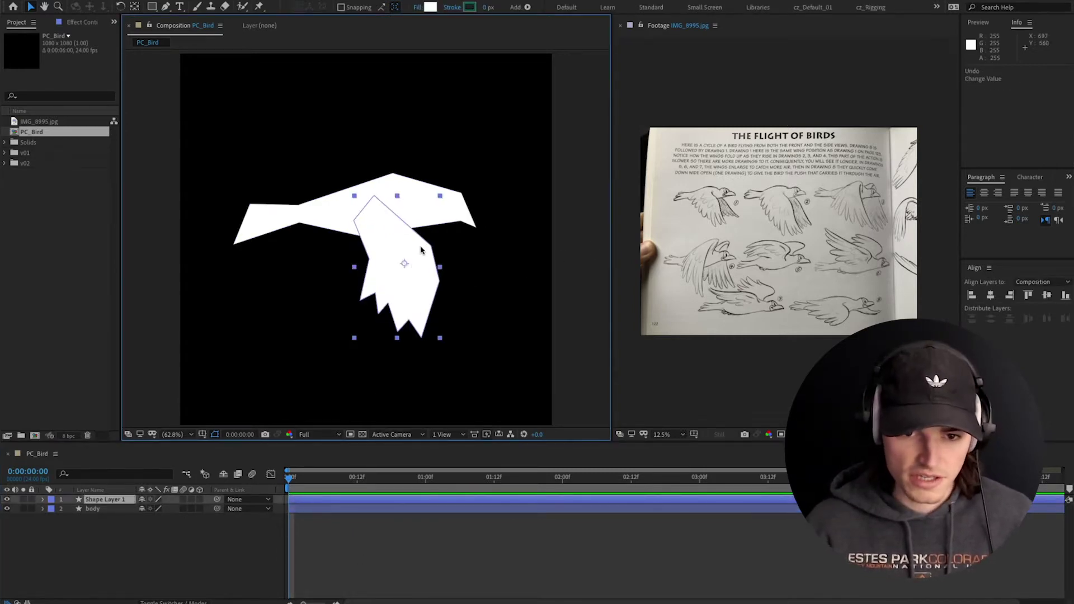
Rotate the wing path slightly so its feather tips swing towards the tail, and nudge it back over the body
double_click(422, 247)
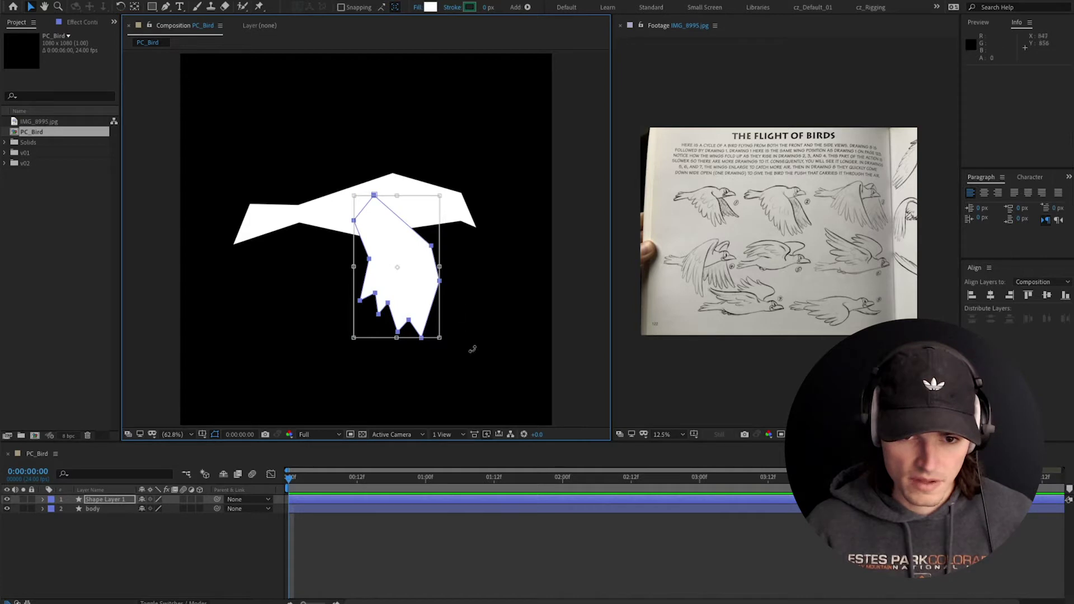
left_click_drag(452, 349, 447, 352)
left_click_drag(392, 255, 391, 258)
left_click(473, 539)
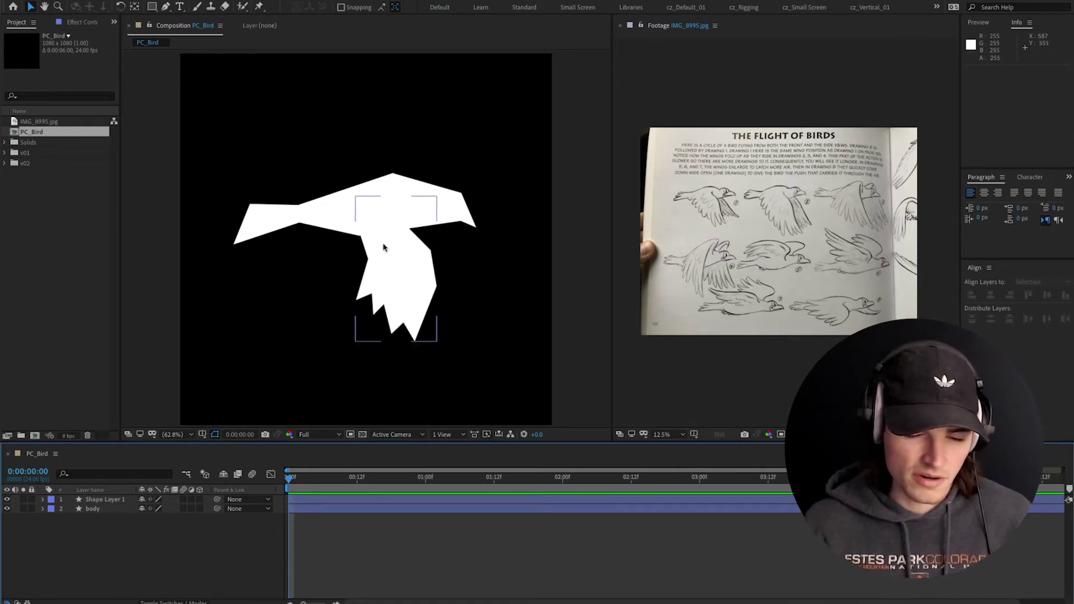
Rename the wing's shape layer as front wing
left_click(114, 499)
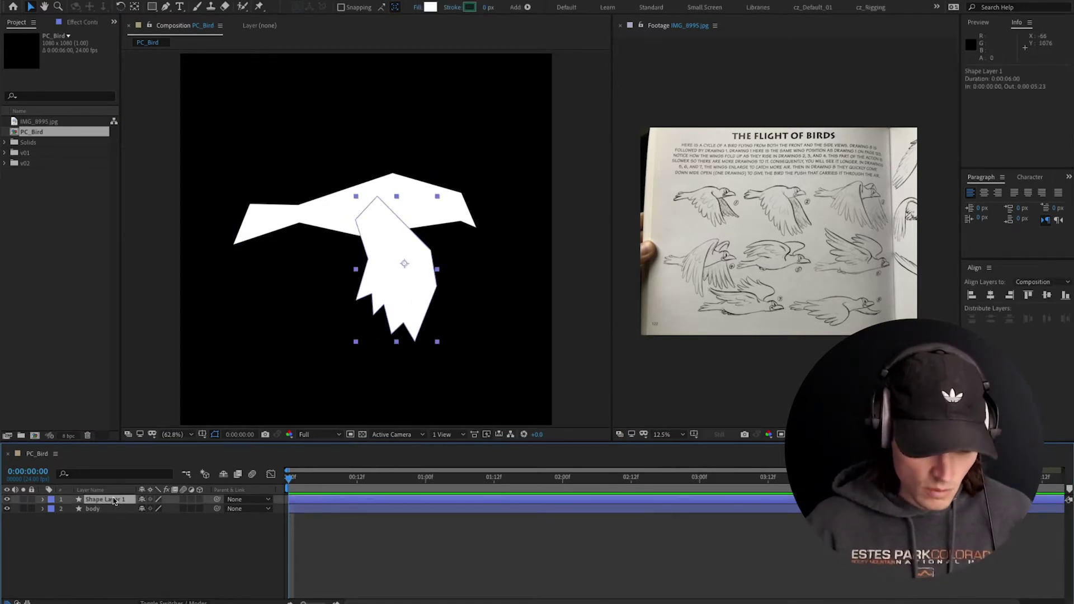
key("Return")
type("fon")
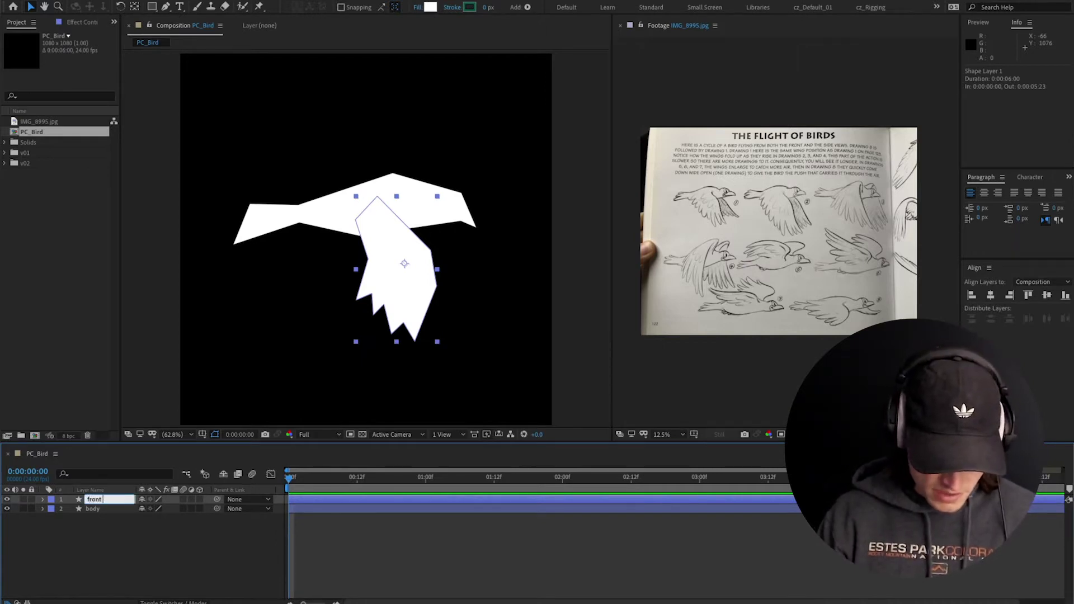
key("Return")
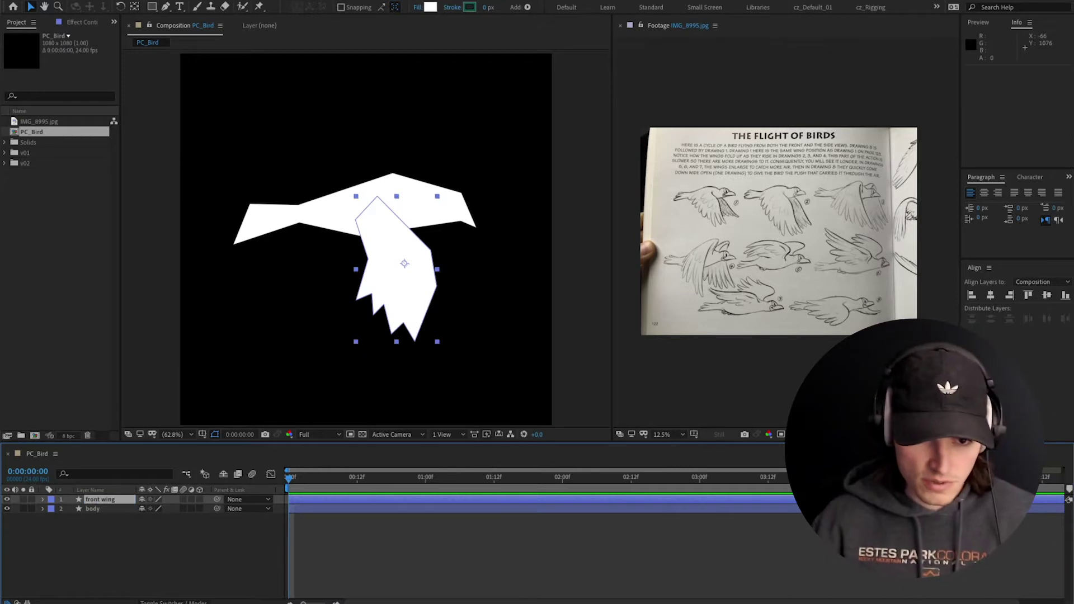
left_click(123, 579)
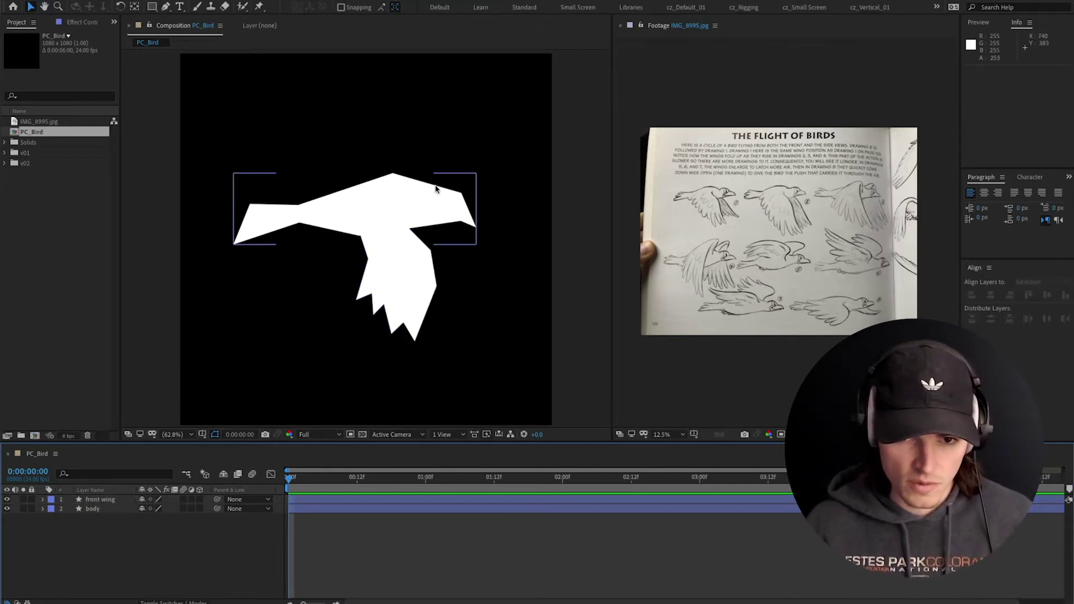
Filter the timeline by path for the selected front wing and body layers to expose their Path properties
left_click(396, 278)
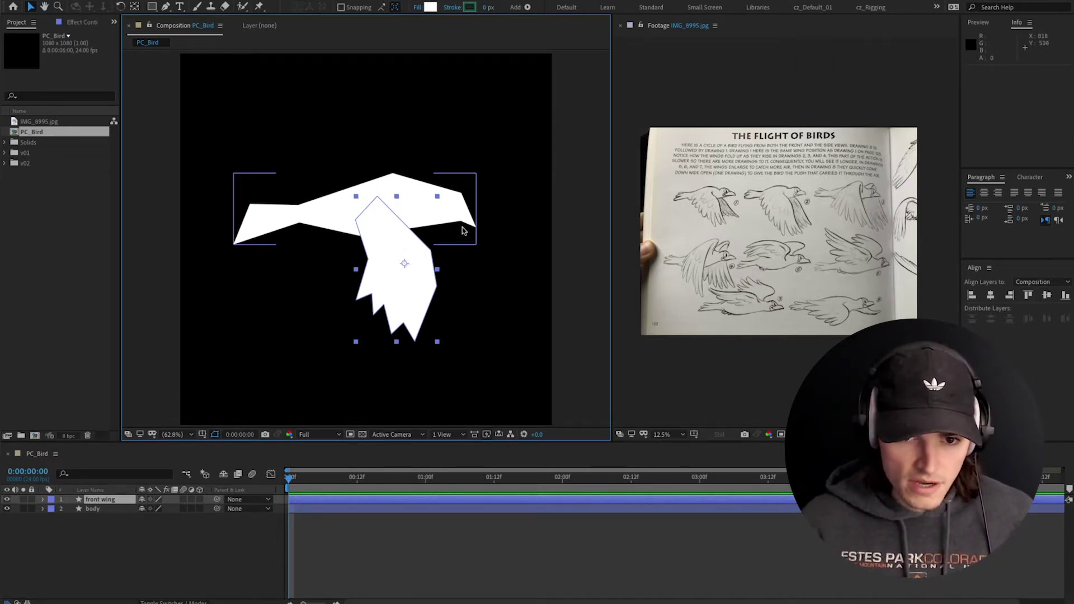
left_click(117, 502)
left_click(115, 508, "shift")
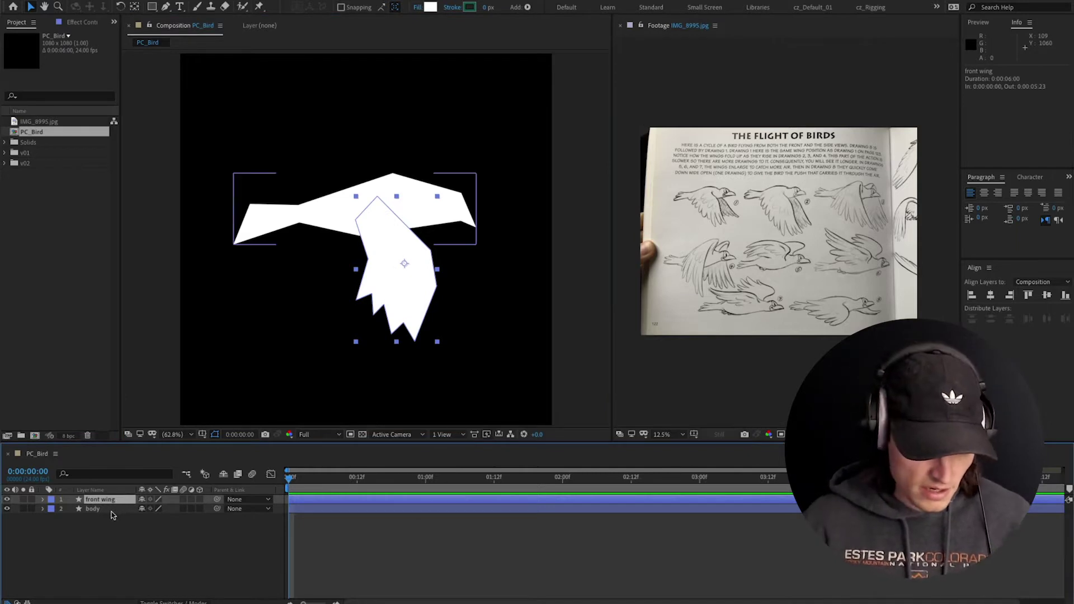
left_click(100, 474)
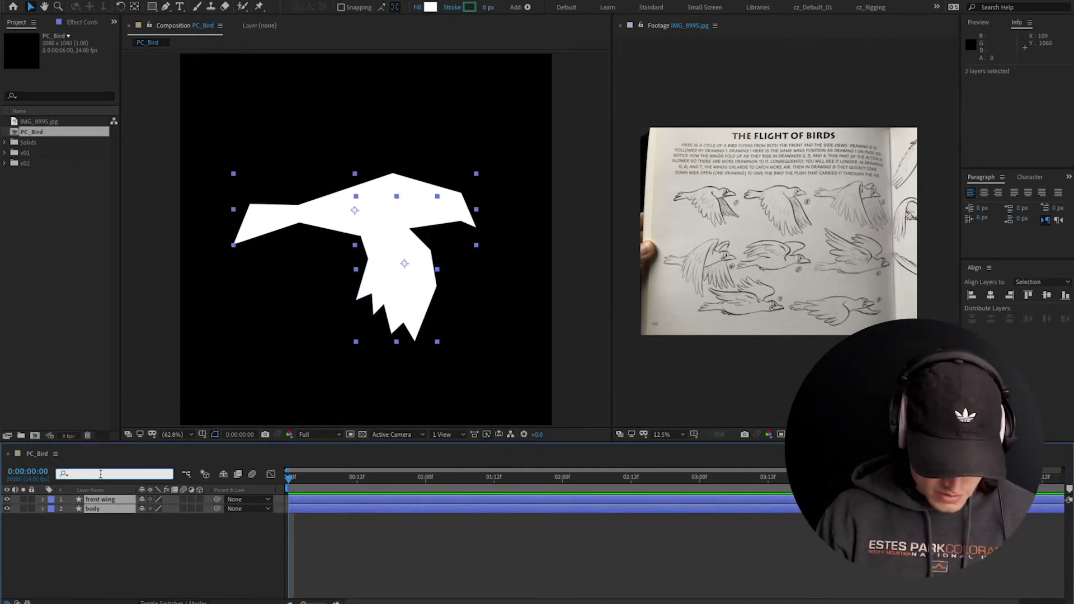
type("oat")
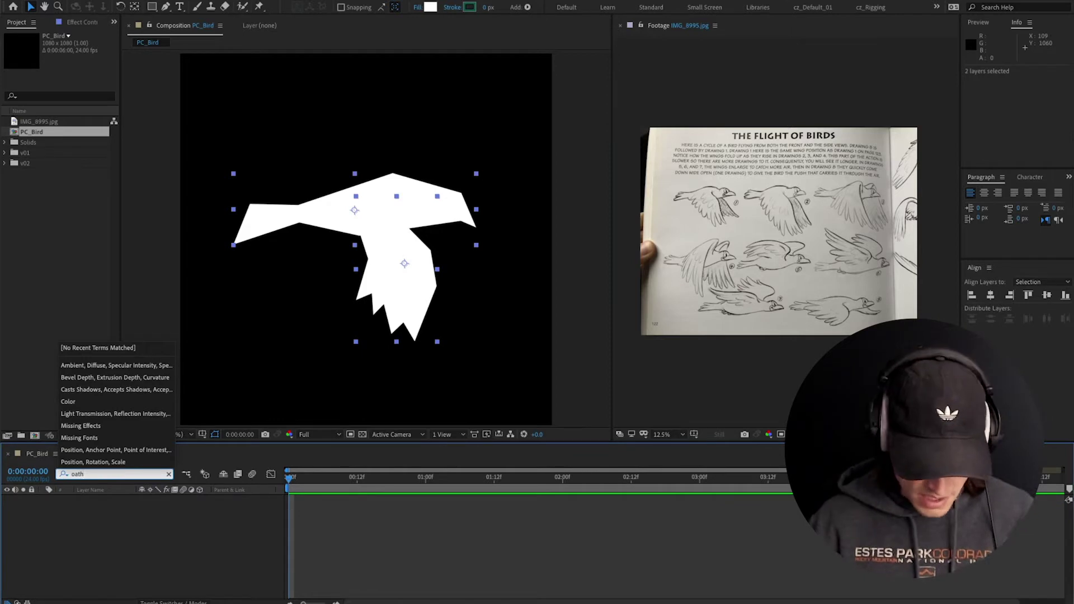
type("h")
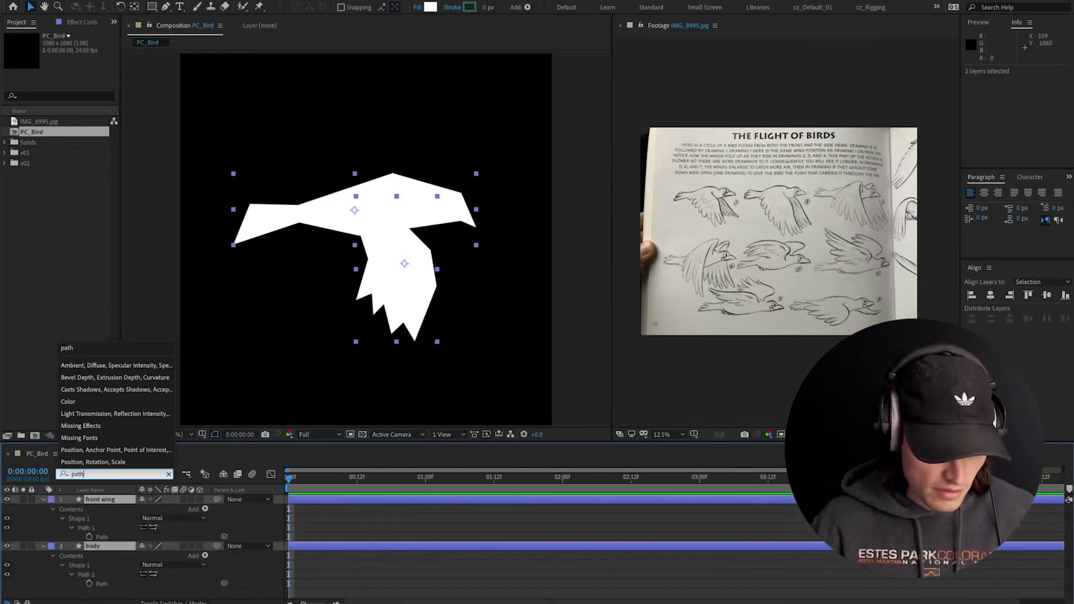
Add Path keyframes for the front wing and body at frame 0 and turn both into hold keyframes
left_click(89, 536)
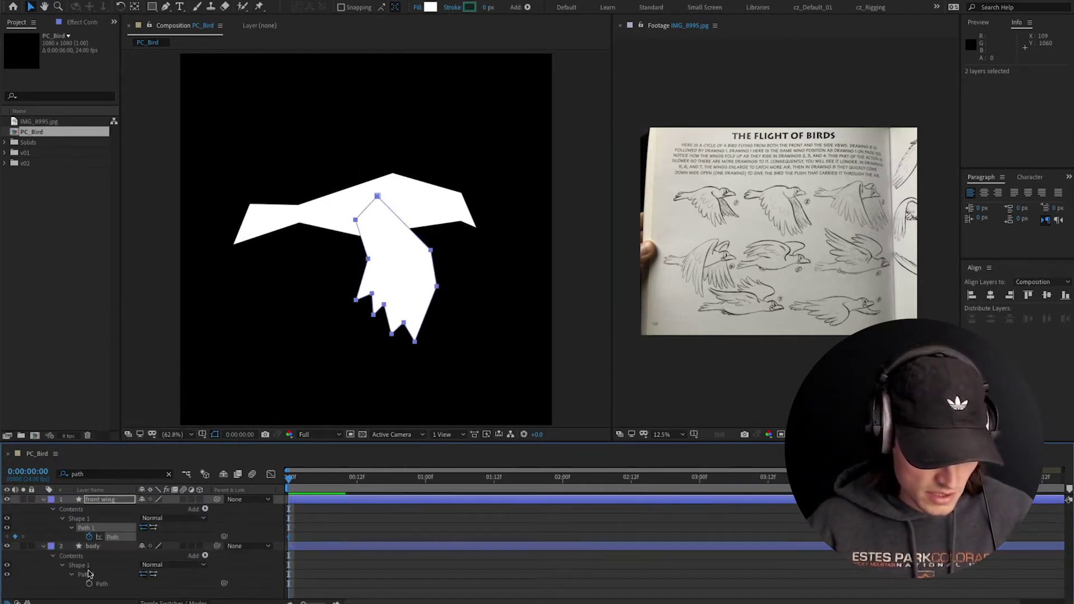
left_click(89, 584)
left_click_drag(314, 532, 287, 587)
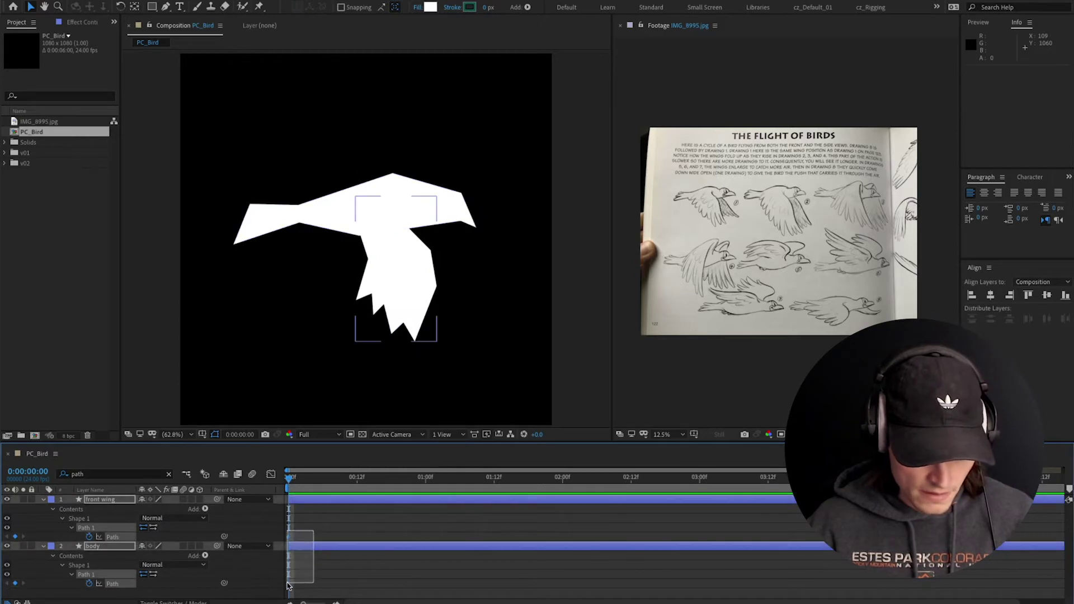
right_click(289, 584)
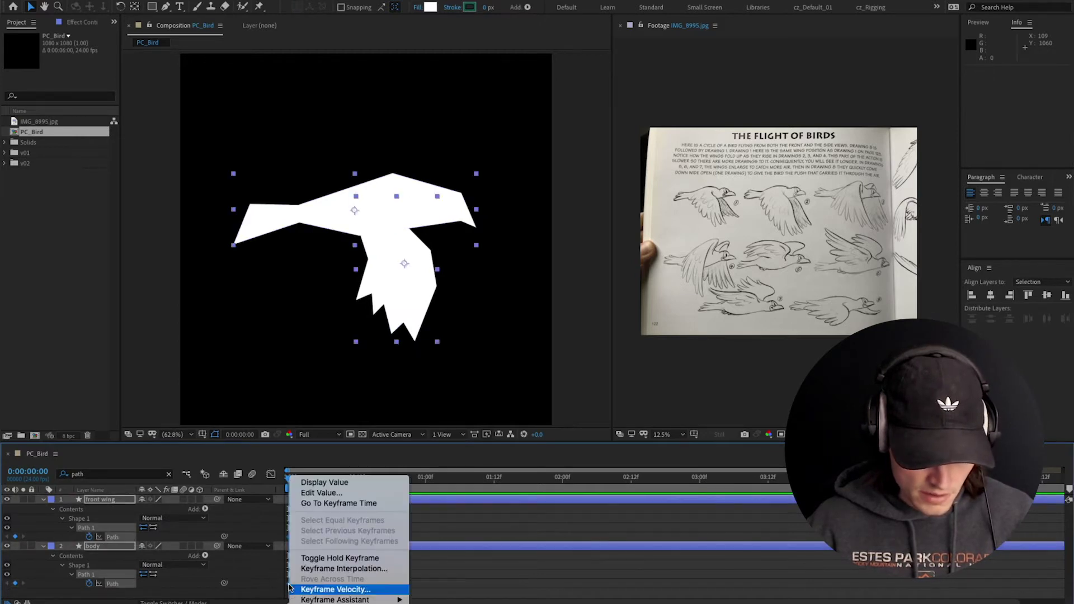
left_click(321, 559)
left_click(307, 590)
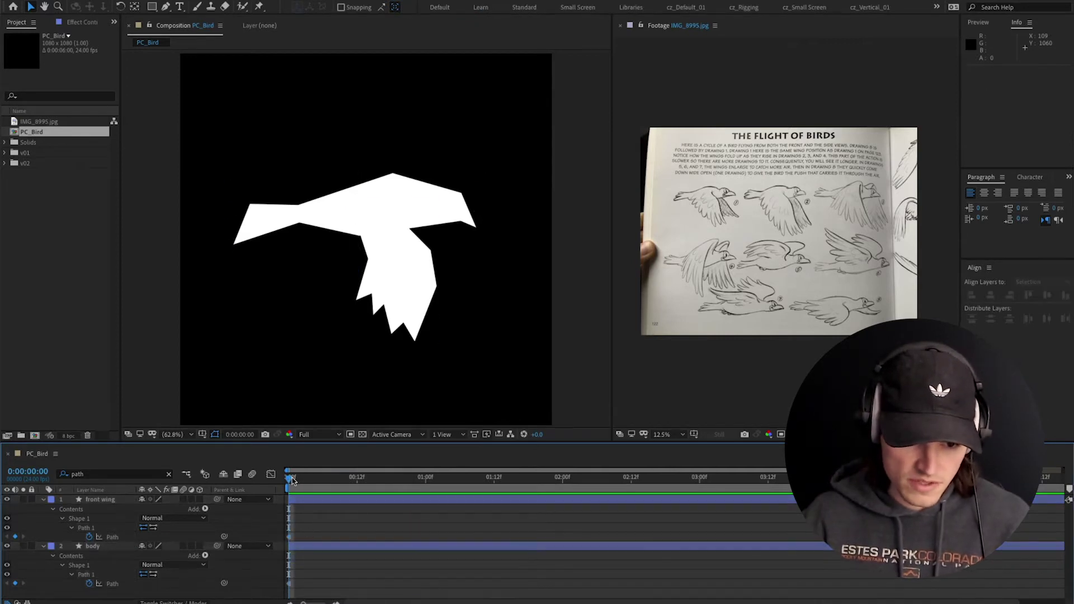
Limit the work area to the first second of the composition
mouse_move(292, 480)
left_mouse_down()
mouse_move(301, 482)
mouse_move(290, 481)
left_mouse_up()
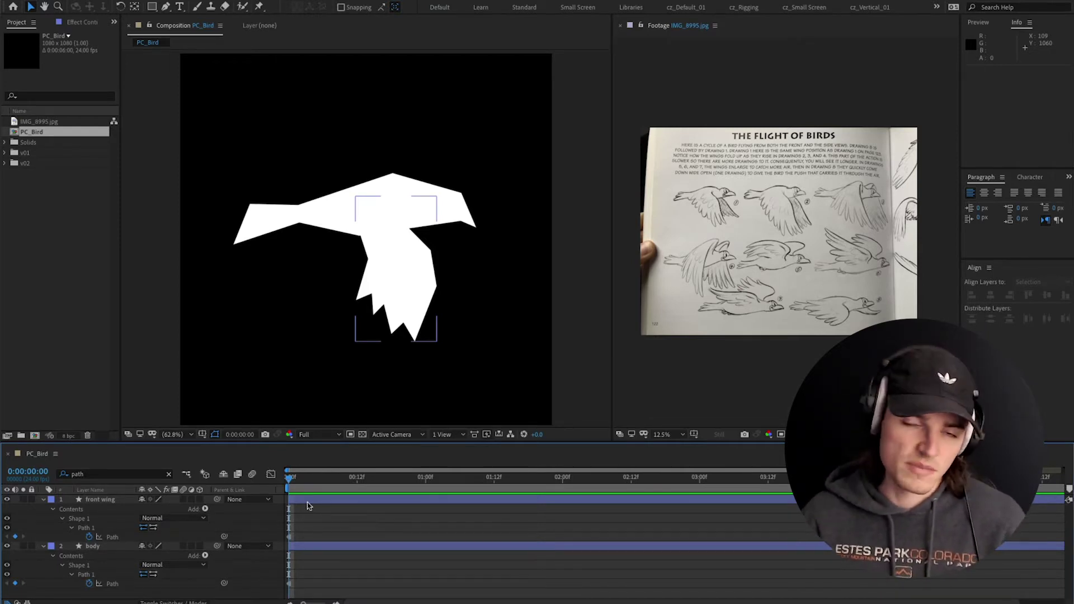
key("space")
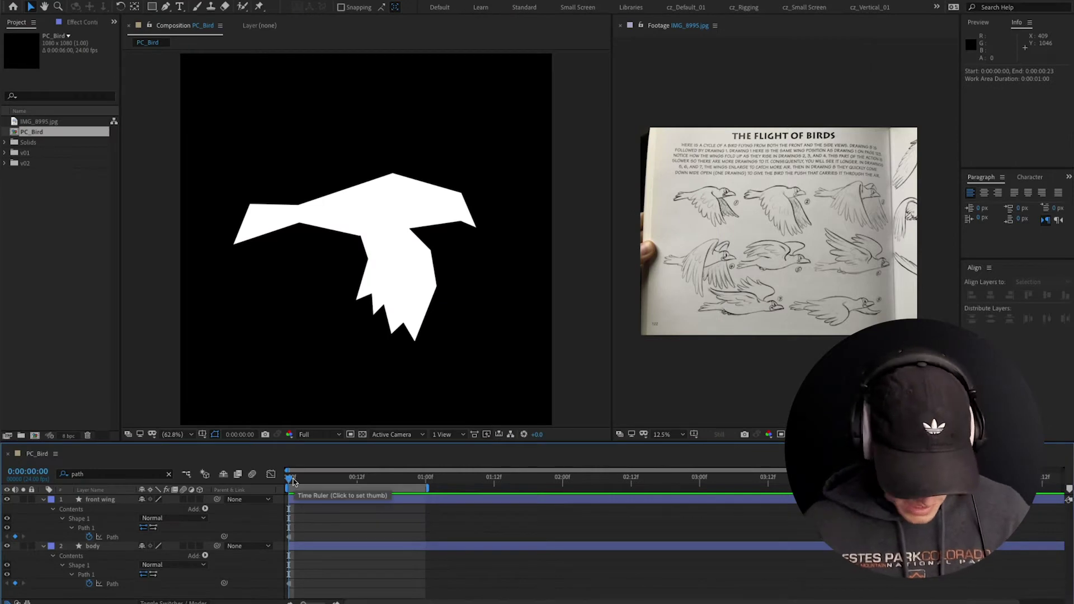
At frame 2, shift the front wing's two mid-wing vertices slightly down and towards the head
left_click(295, 479)
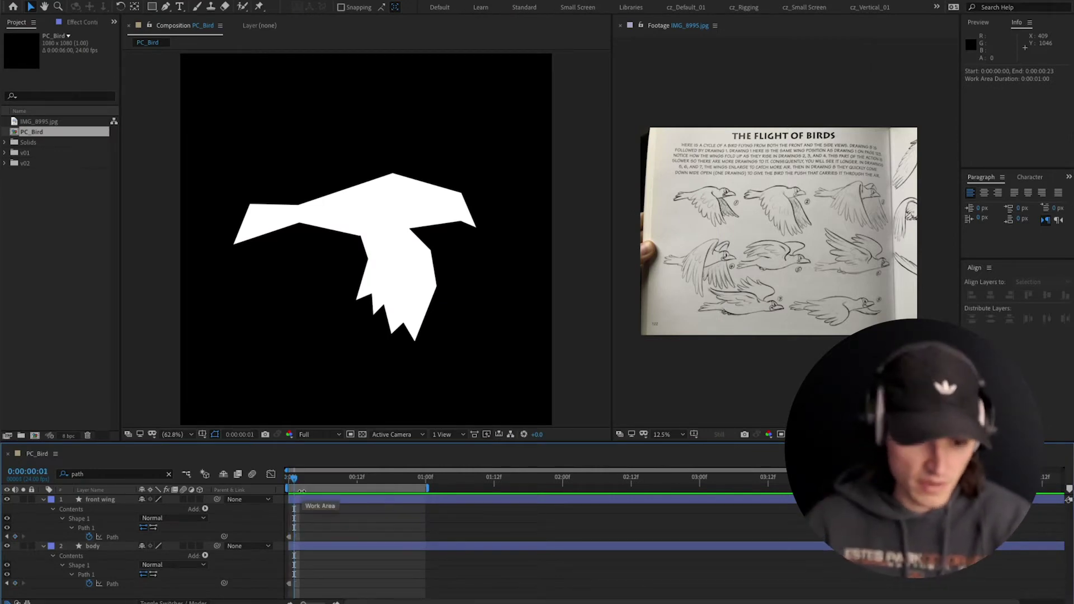
key("Page_Down")
left_click(112, 537)
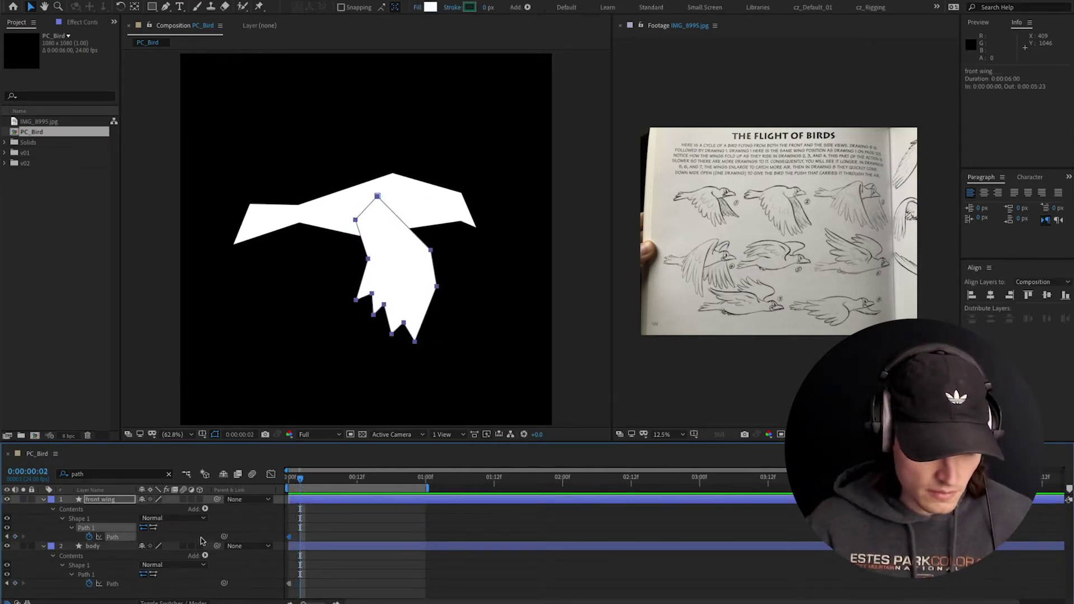
left_click(303, 531)
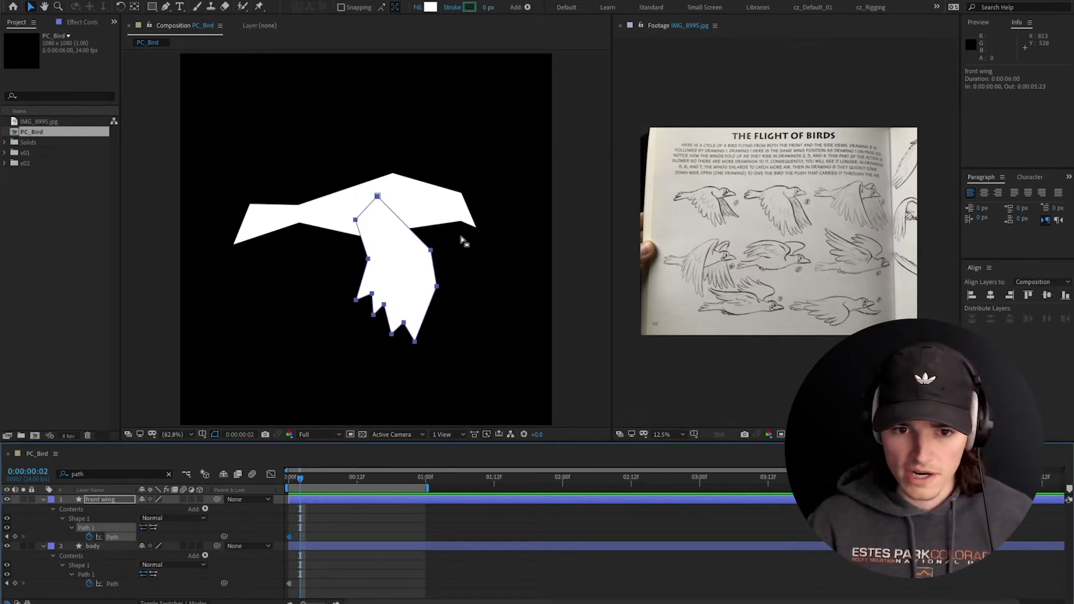
left_click_drag(438, 244, 473, 369)
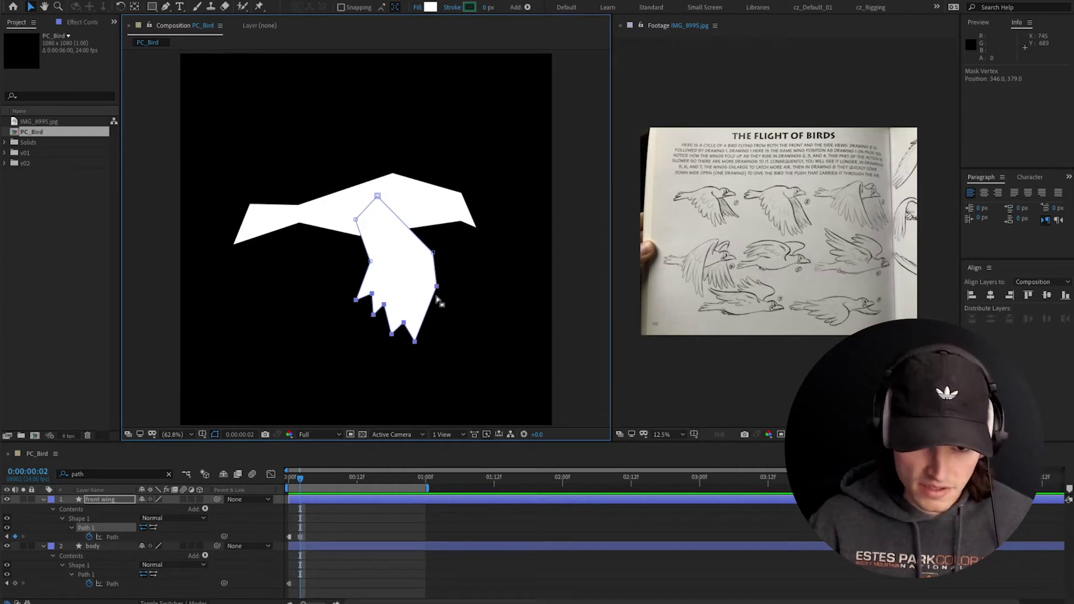
Rotate the front wing's lower feather section by about -16.2° and move it towards the head
double_click(417, 342)
left_click_drag(427, 353, 440, 360)
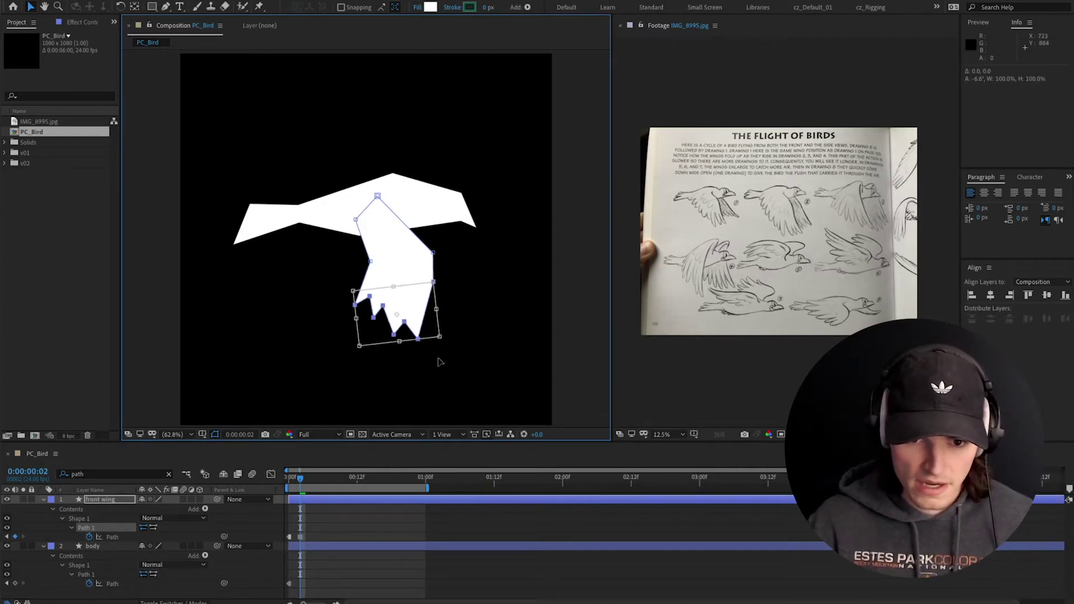
mouse_move(421, 321)
left_mouse_down()
mouse_move(480, 353)
mouse_move(435, 320)
left_mouse_up()
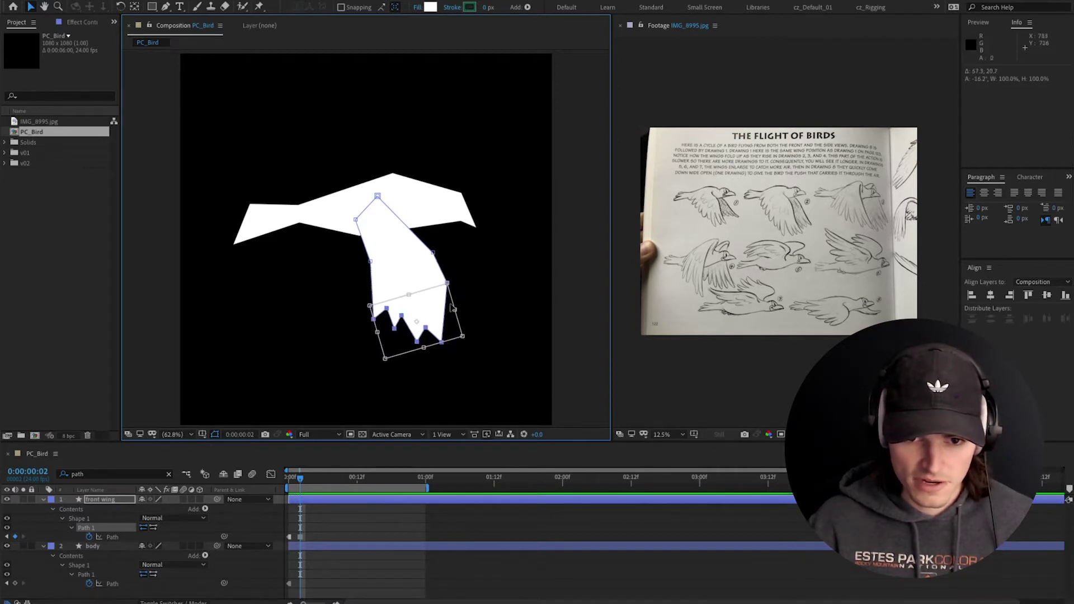
key("Return")
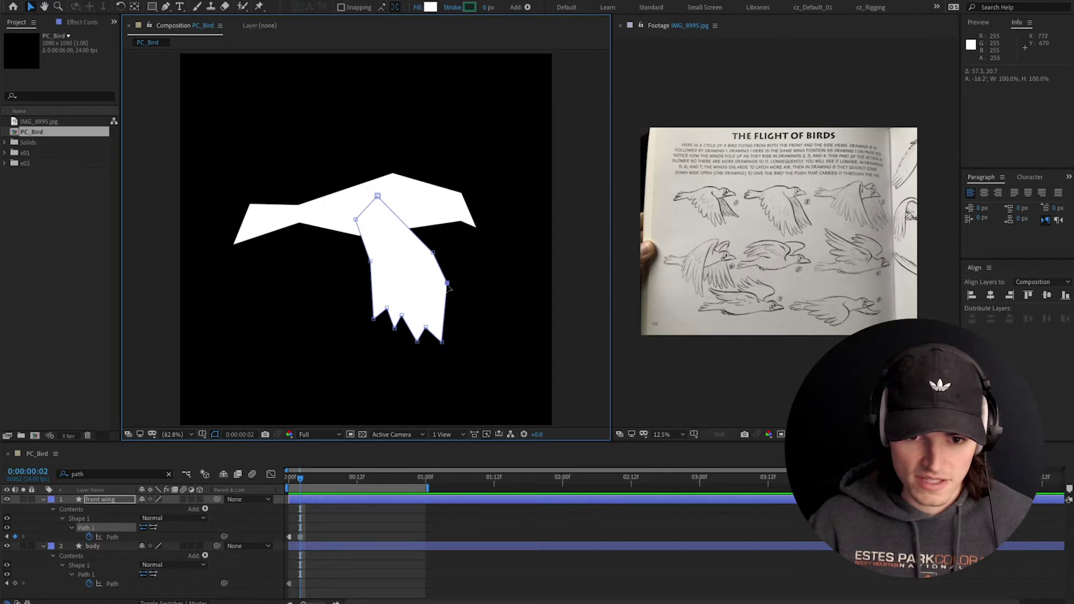
Reshape the front wing's feather tips longer and wider apart, and refine the outer leading-edge vertex above them
left_click_drag(447, 285, 444, 283)
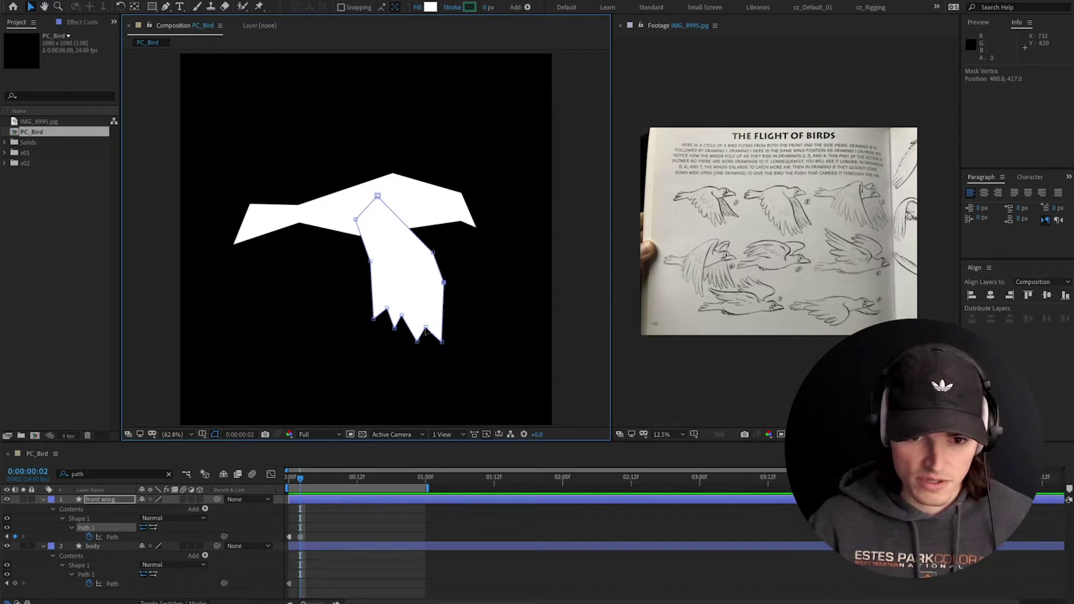
left_click(386, 308)
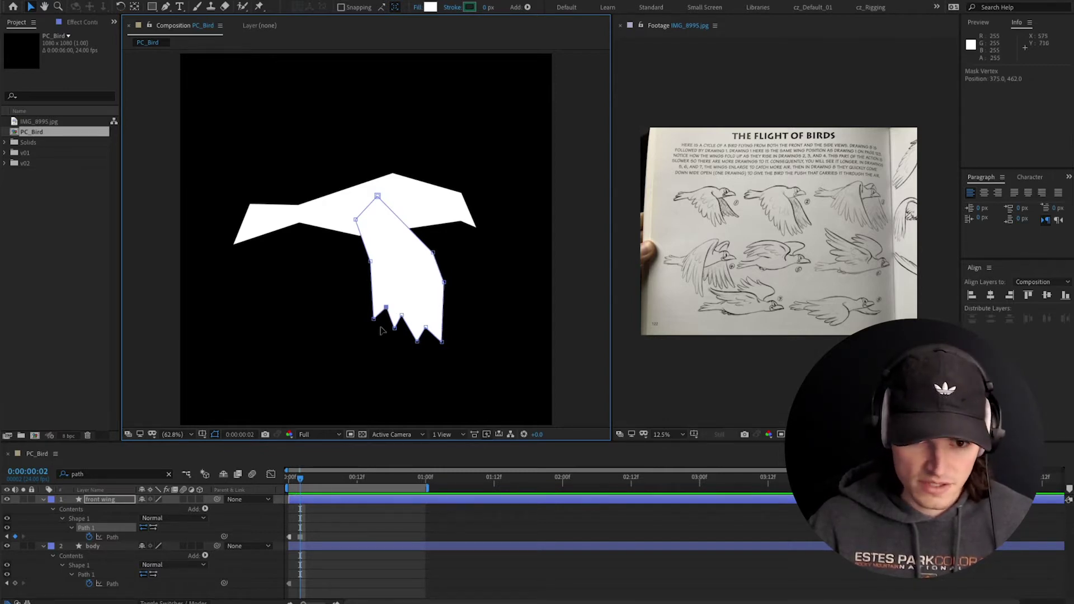
left_click_drag(374, 320, 446, 349)
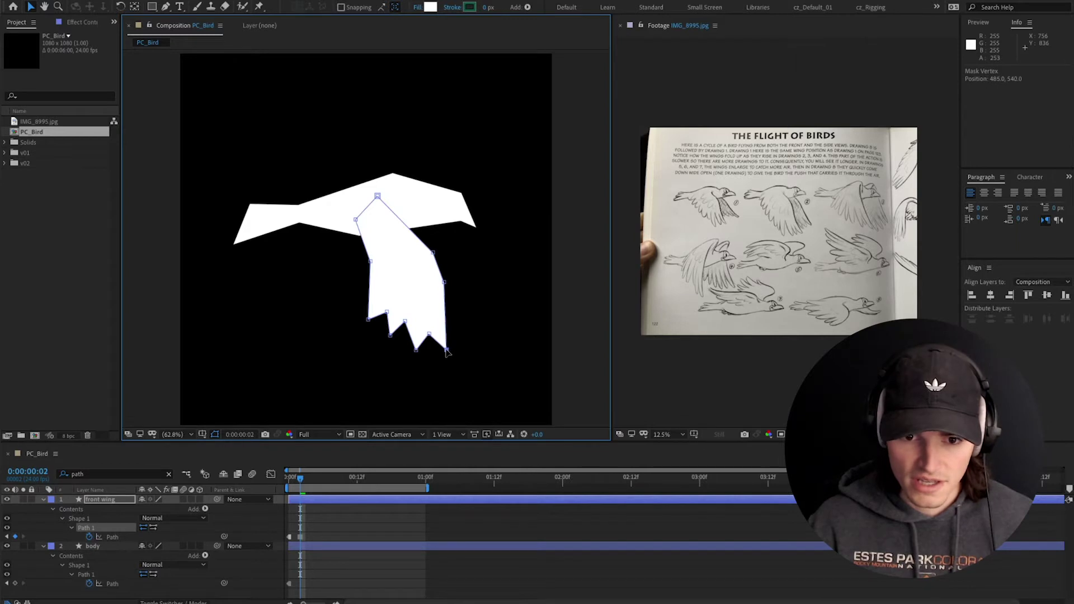
left_click_drag(444, 282, 445, 289)
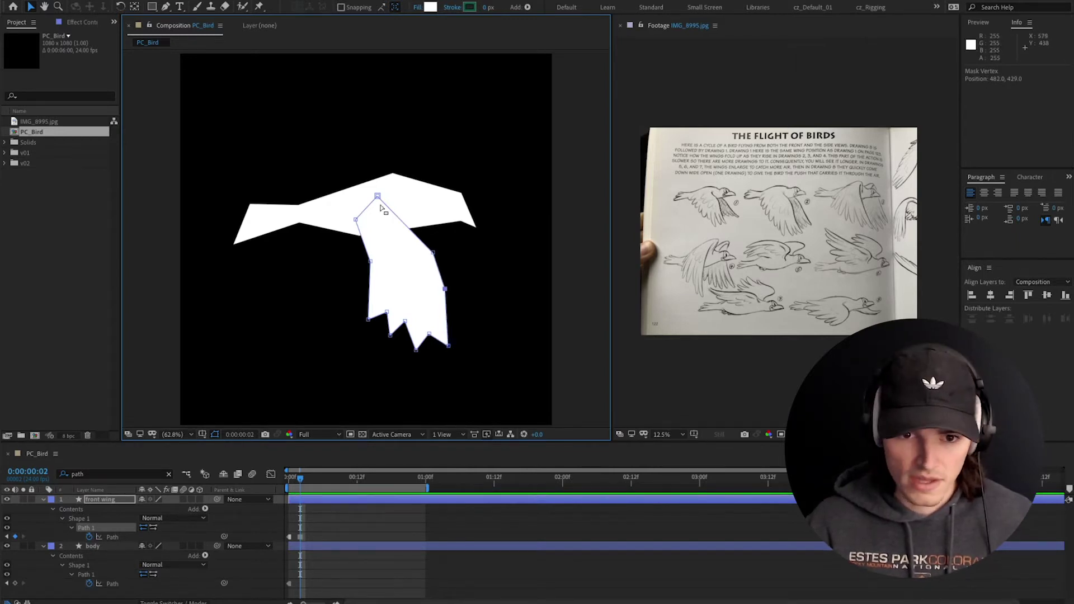
Raise the bend vertex on the front wing's leading edge and nudge the wing's topmost base vertex towards the tail
left_click(432, 250)
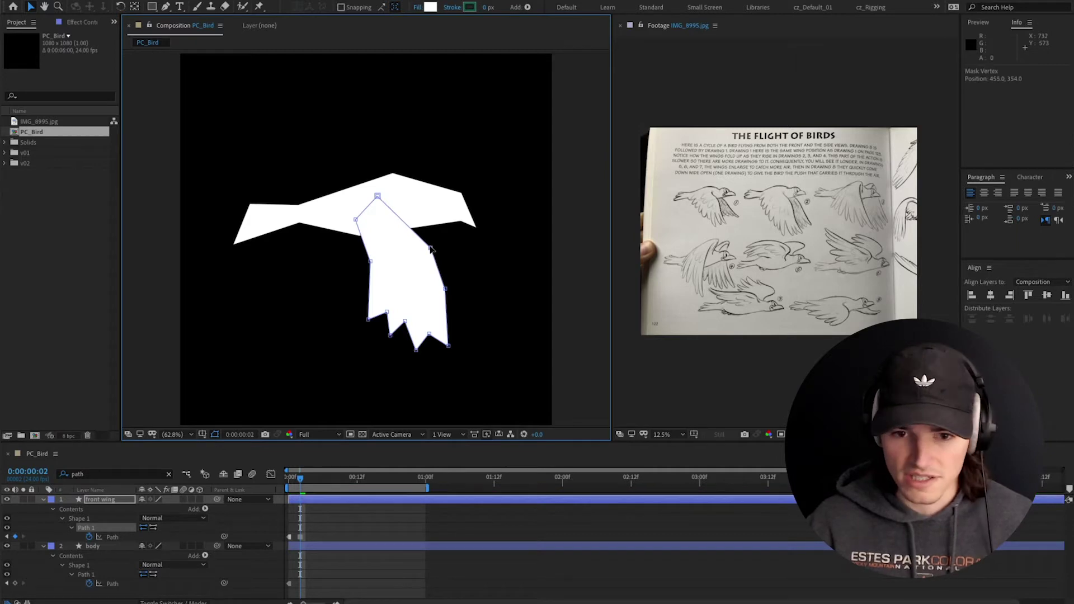
left_click_drag(431, 250, 432, 245)
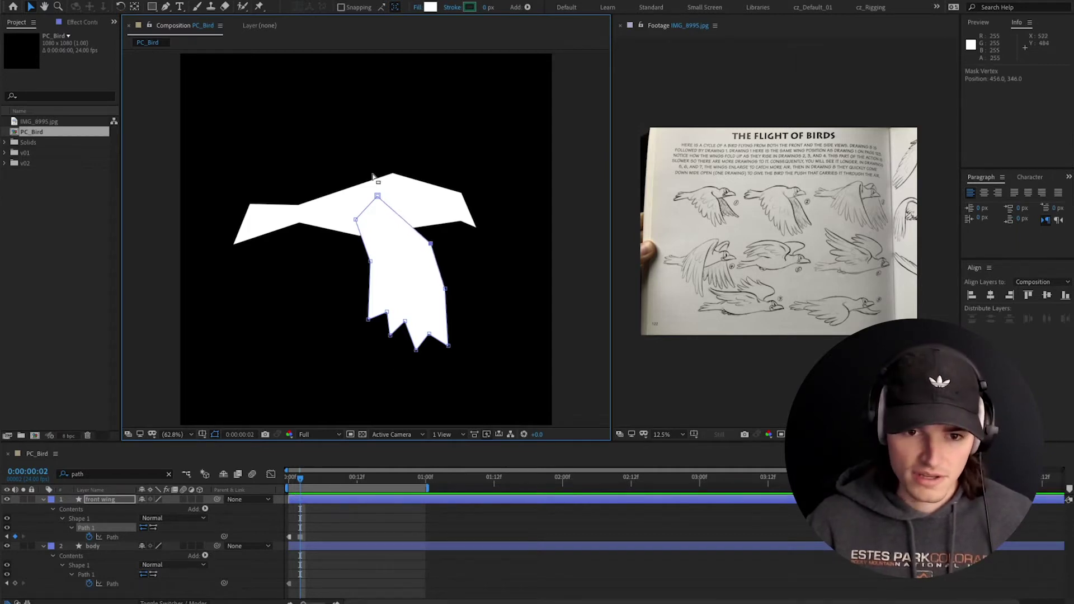
left_click(377, 198)
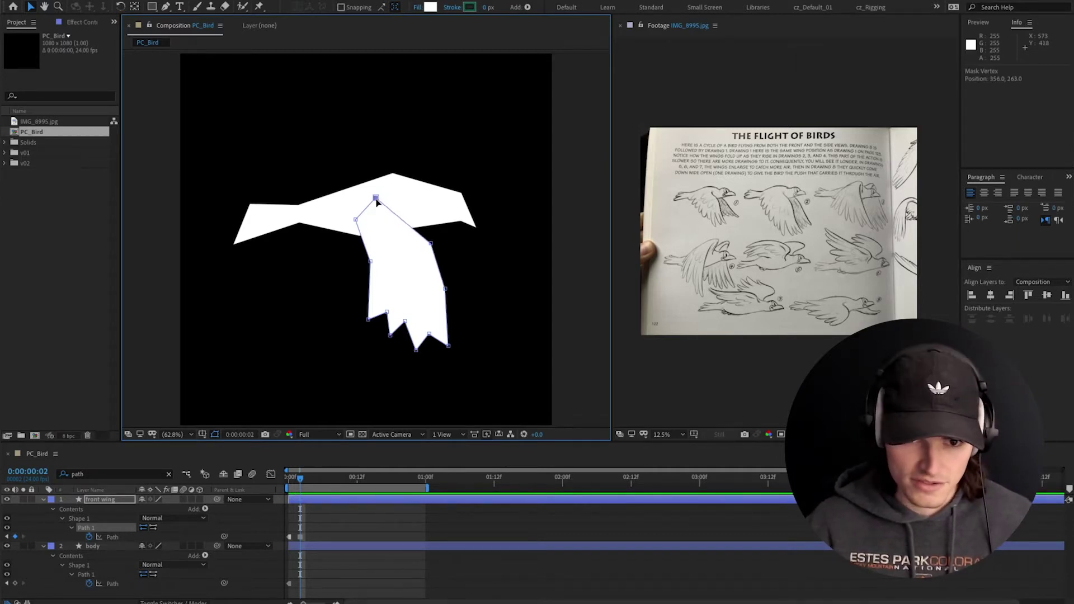
Step back and forth between frames 2 and 4 to examine the timing of the front wing's poses
mouse_move(296, 480)
left_mouse_down()
mouse_move(286, 480)
mouse_move(296, 480)
left_mouse_up()
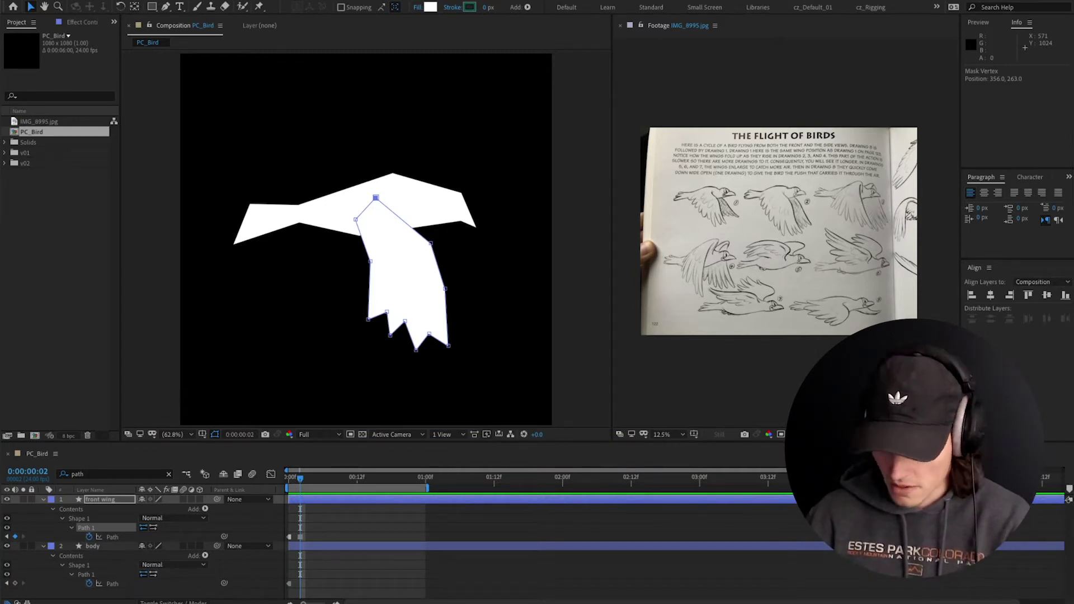
left_click(304, 481)
left_click_drag(302, 480, 312, 482)
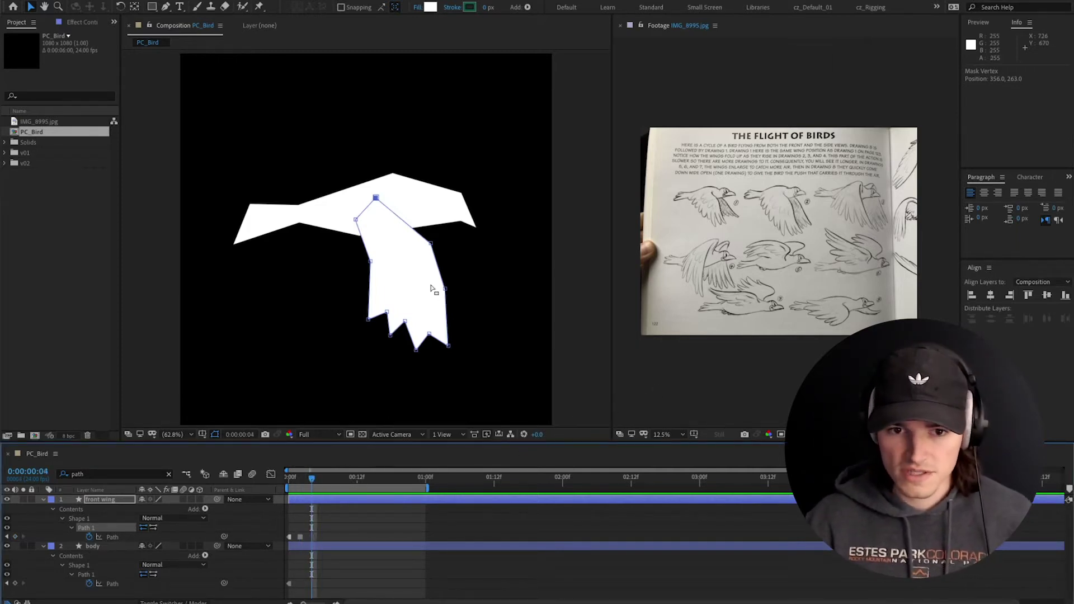
key("Page_Up")
key("Page_Up")
key("Page_Down")
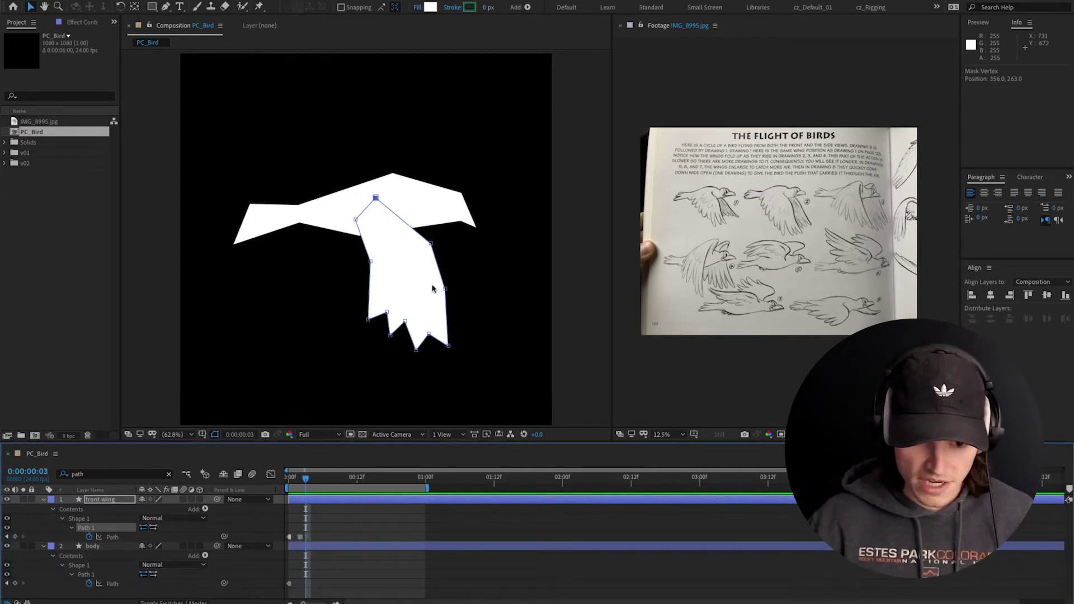
key("Page_Down")
key("Page_Up")
key("Page_Up")
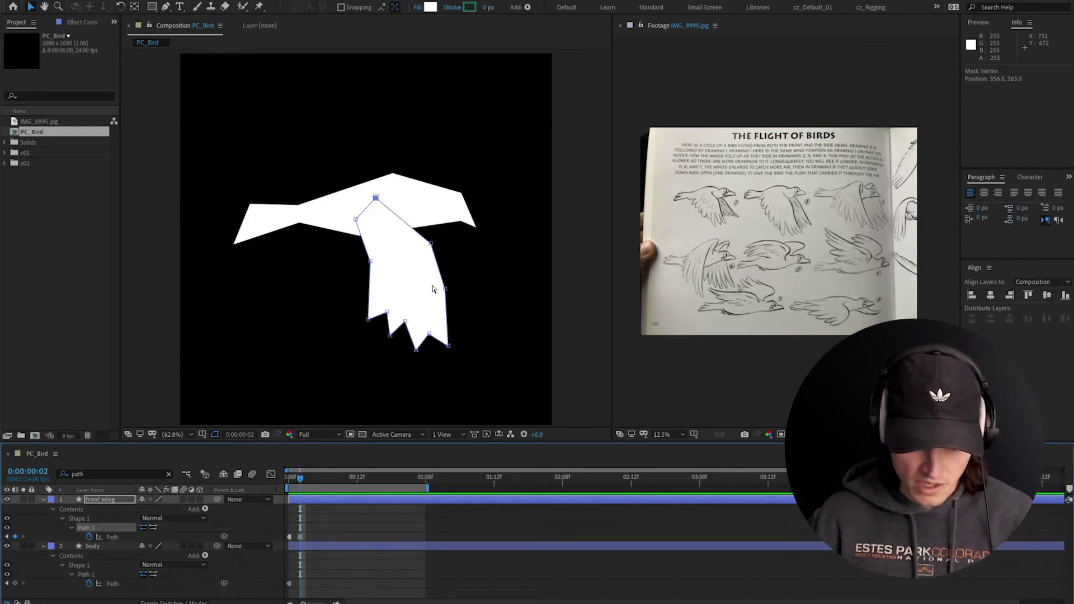
At frame 4, rotate the front wing's lower section by about 30.9° and swing it towards the tail
key("Page_Up")
key("Page_Down")
key("Page_Down")
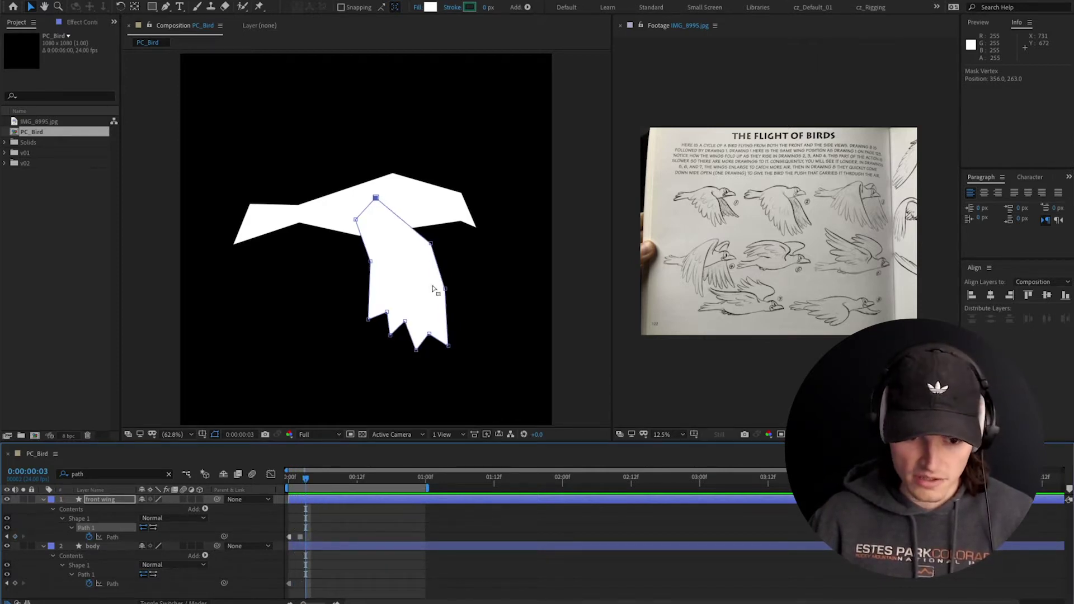
key("Page_Down")
key("Page_Down")
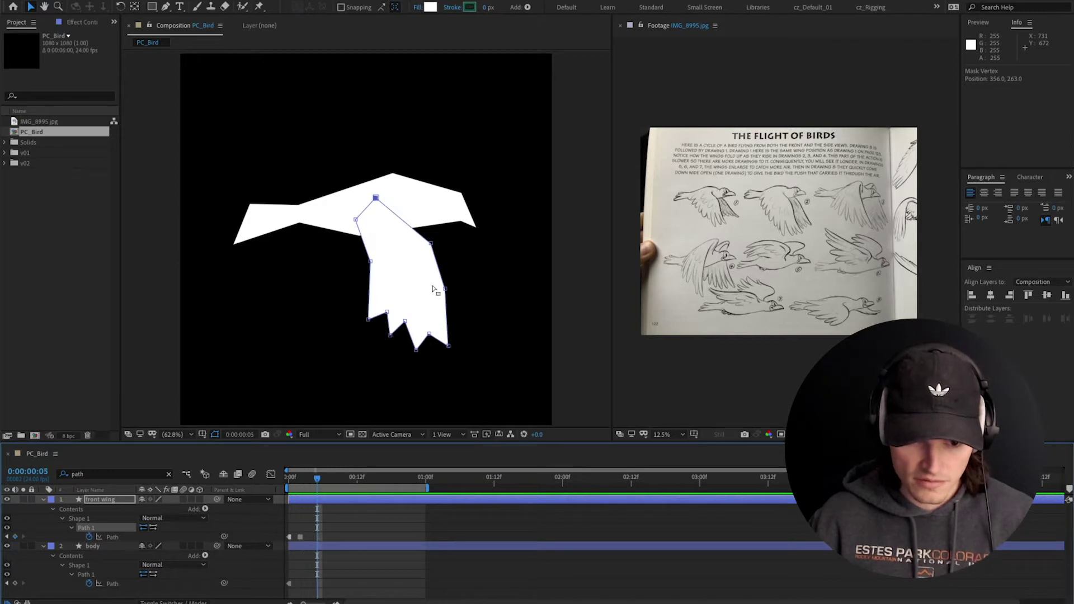
key("Page_Up")
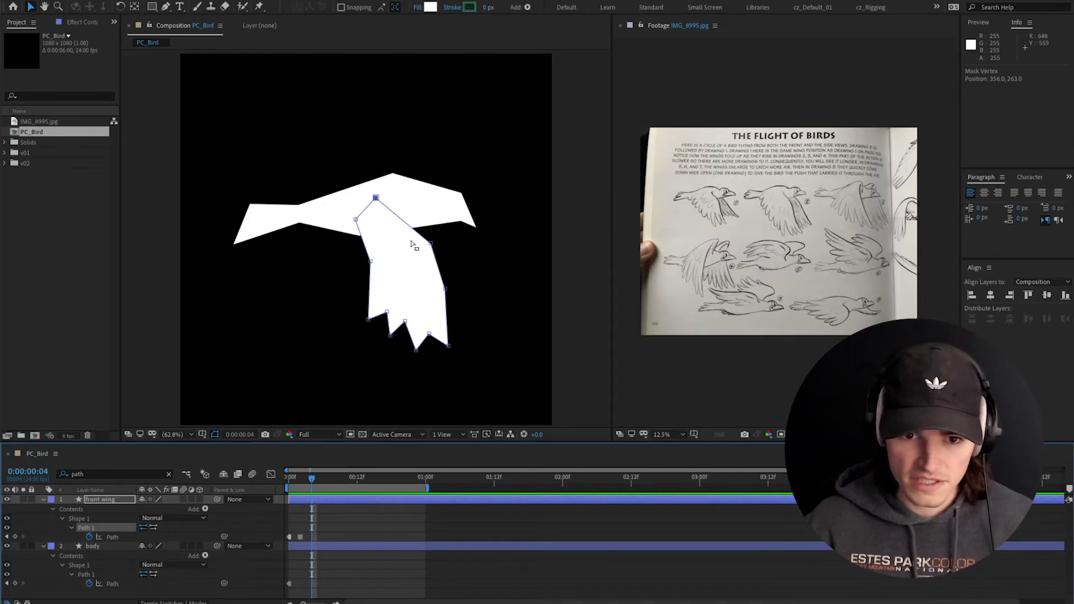
left_click(431, 243)
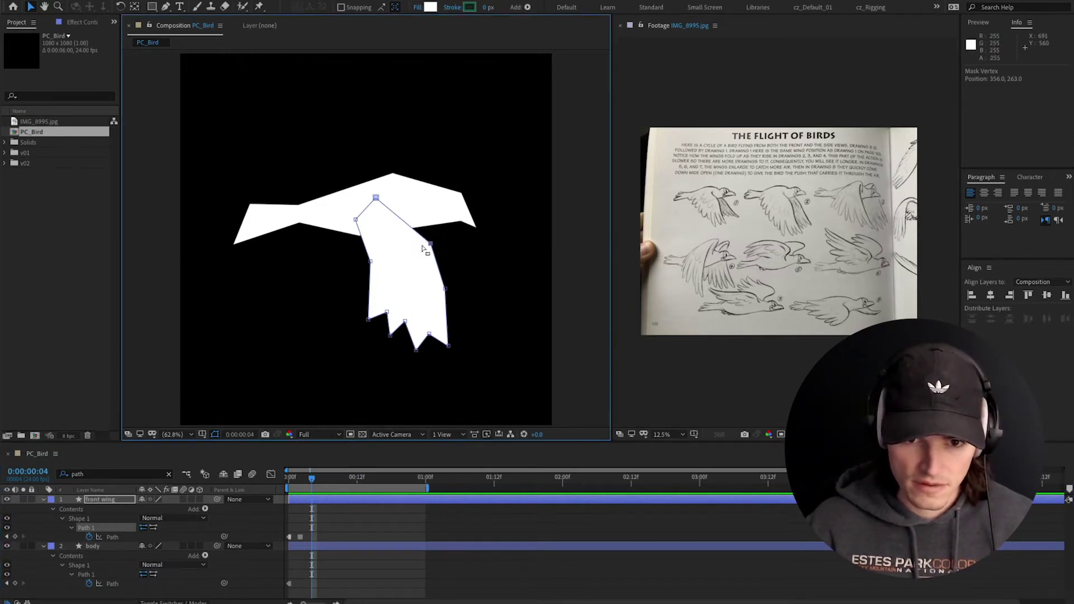
left_click_drag(481, 283, 342, 375)
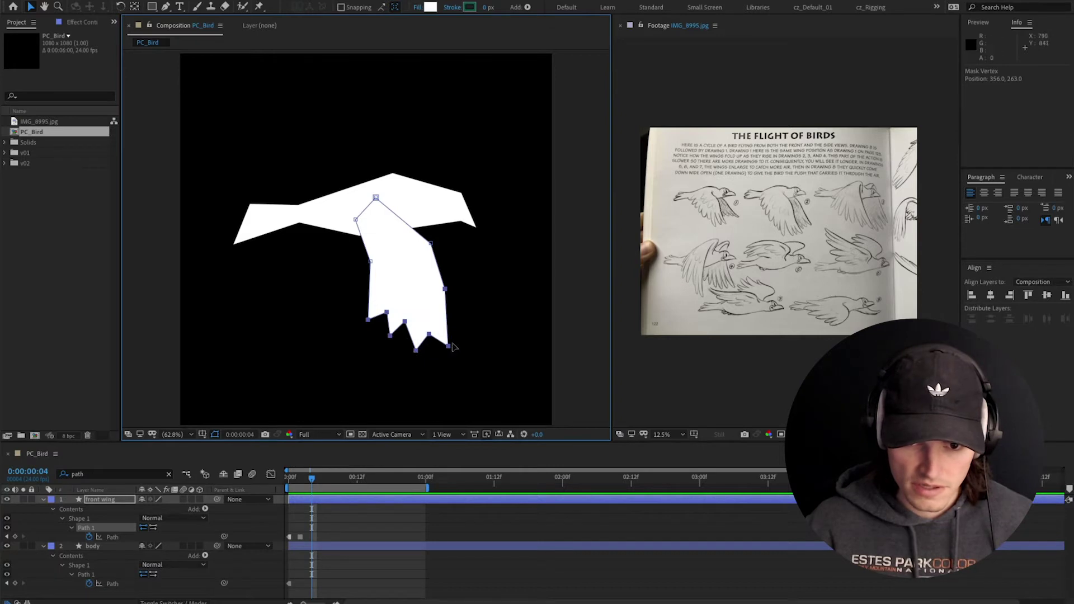
key("ctrl+t")
left_click_drag(456, 350, 392, 301)
double_click(380, 232)
left_click(369, 262)
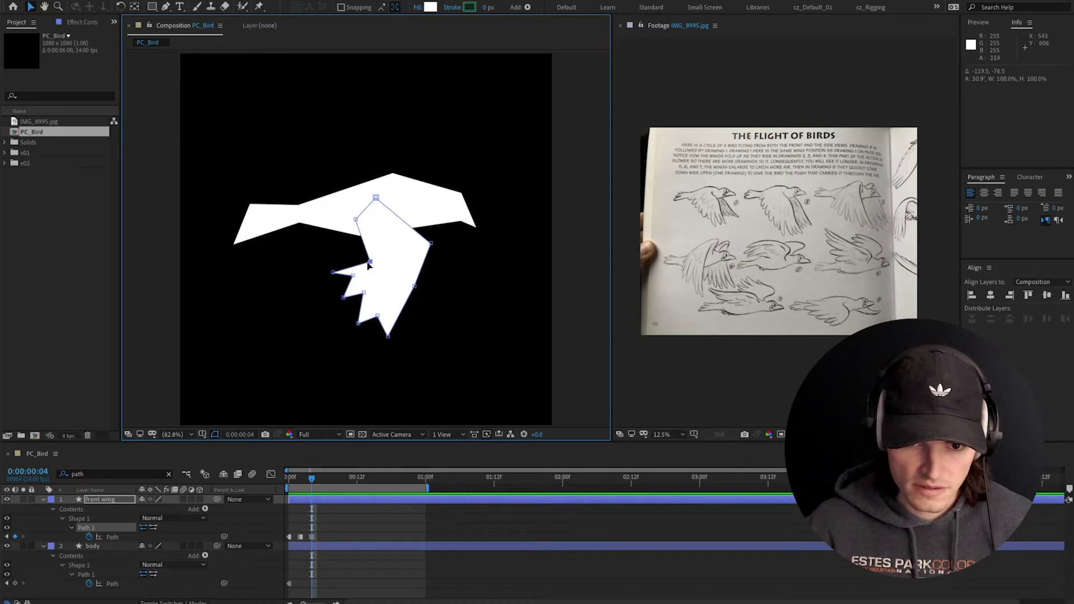
Raise the front wing's trailing-edge vertex and the two leading-edge vertices to shorten the wing at frame 4
left_click_drag(366, 256, 358, 237)
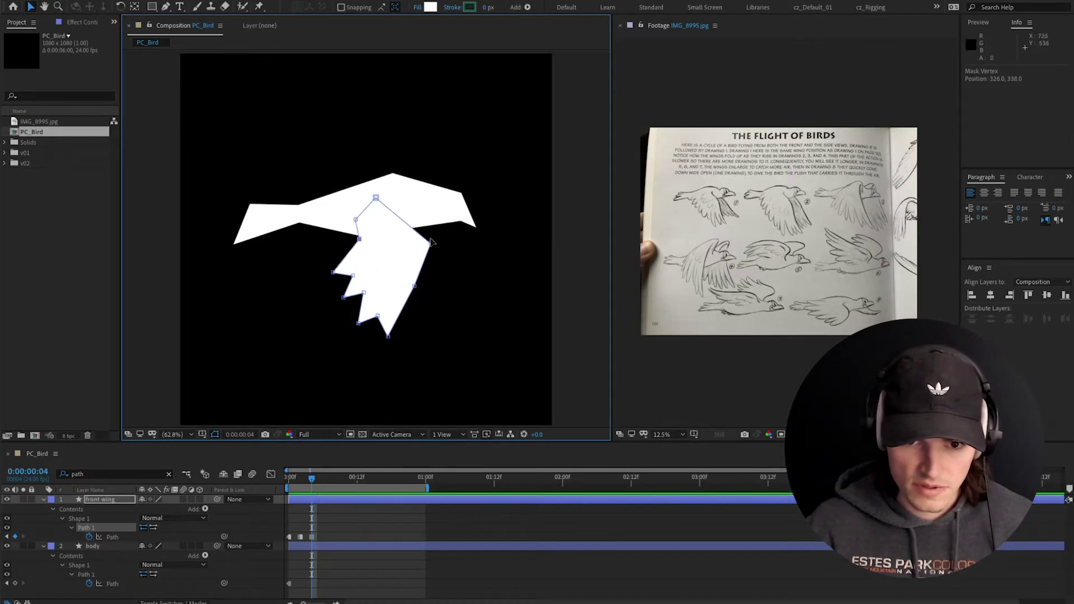
left_click_drag(430, 243, 419, 220)
left_click_drag(414, 286, 410, 268)
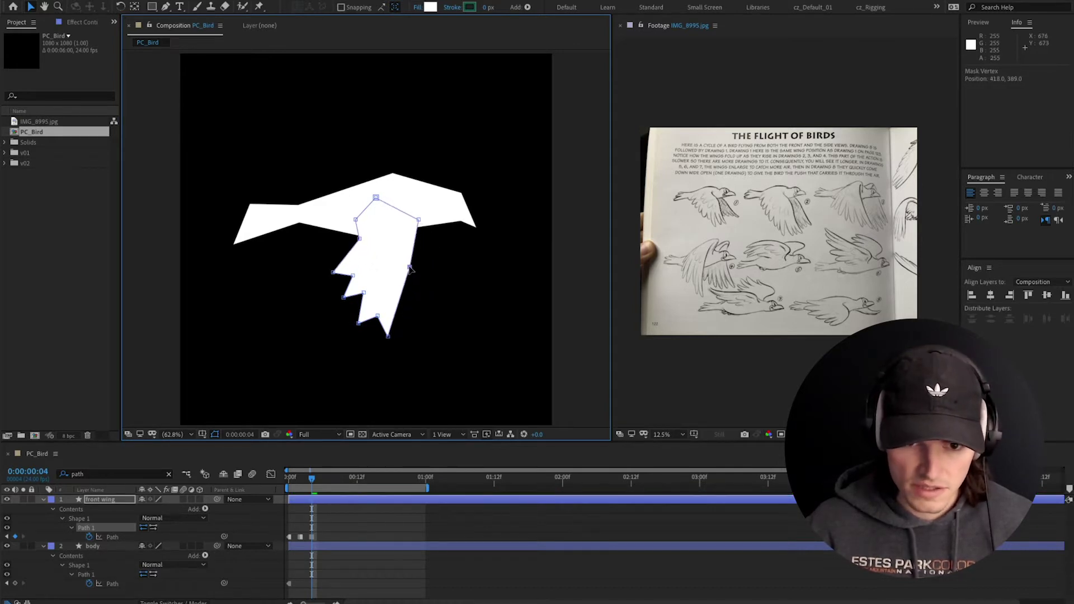
Rotate the feather tips by about 4° and move them up towards the tail, then fine-tune the wing's upper leading edge and topmost base vertex
left_click_drag(321, 261, 363, 294)
key("ctrl+t")
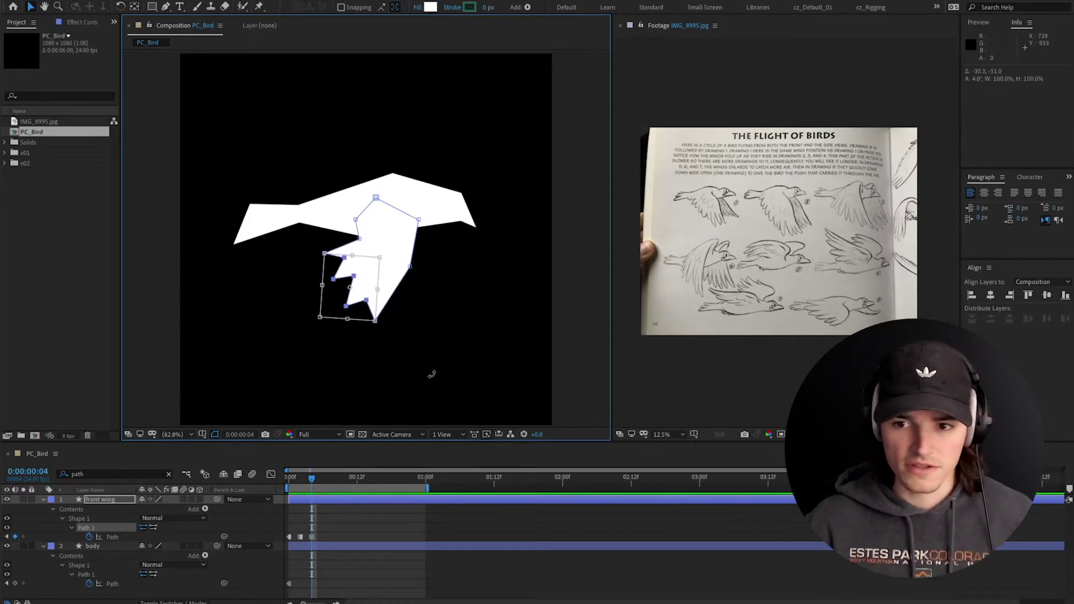
key("Return")
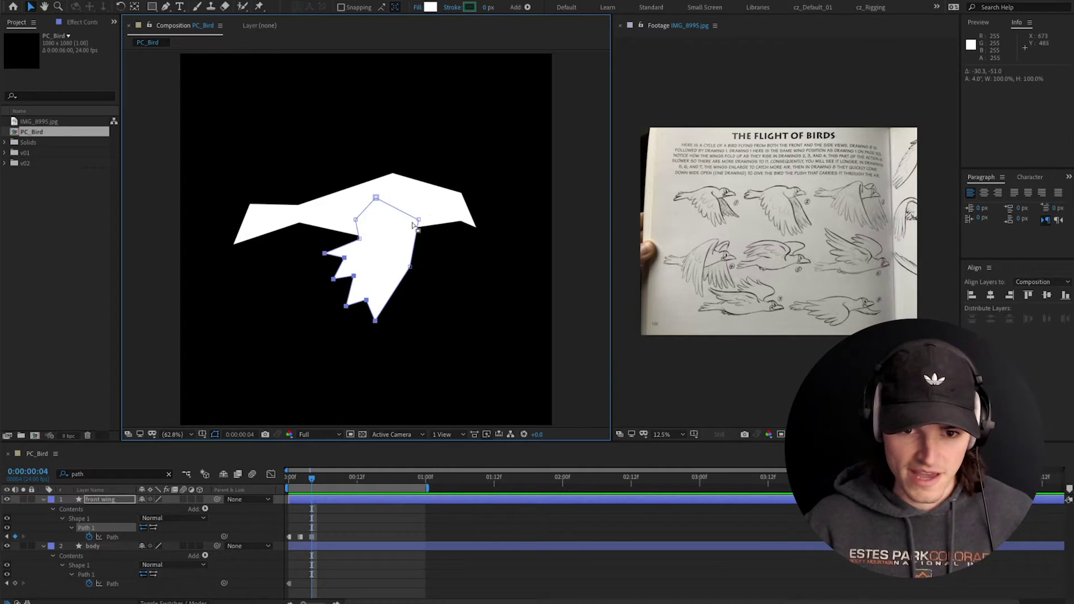
left_click_drag(418, 220, 380, 198)
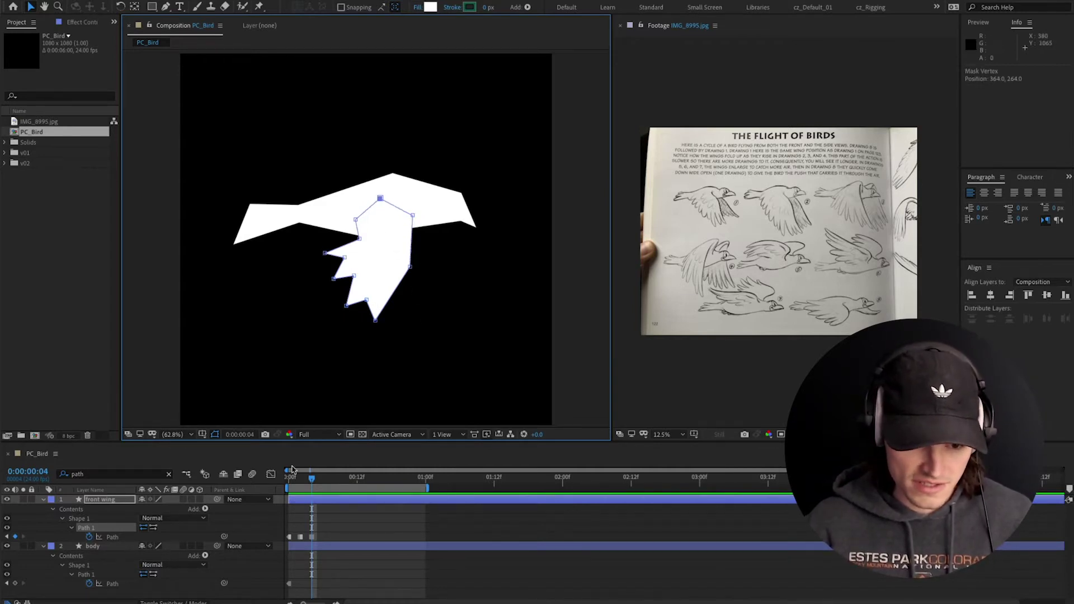
Play back the animation from frame 0 to examine how the front wing's poses flow up to frame 4
left_click_drag(311, 482, 288, 482)
key("space")
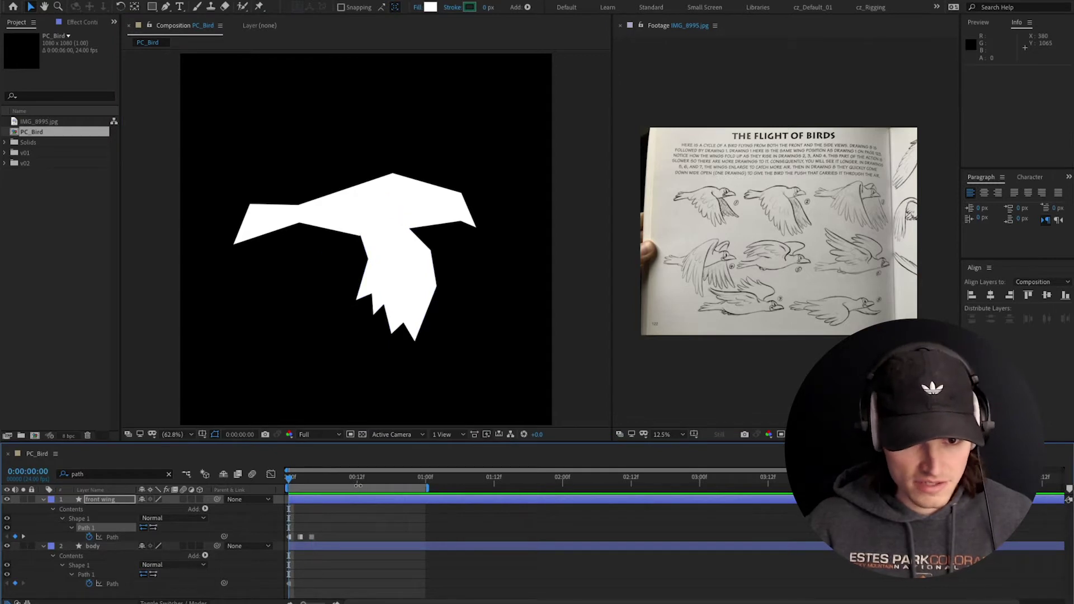
key("space")
left_click_drag(319, 482, 309, 482)
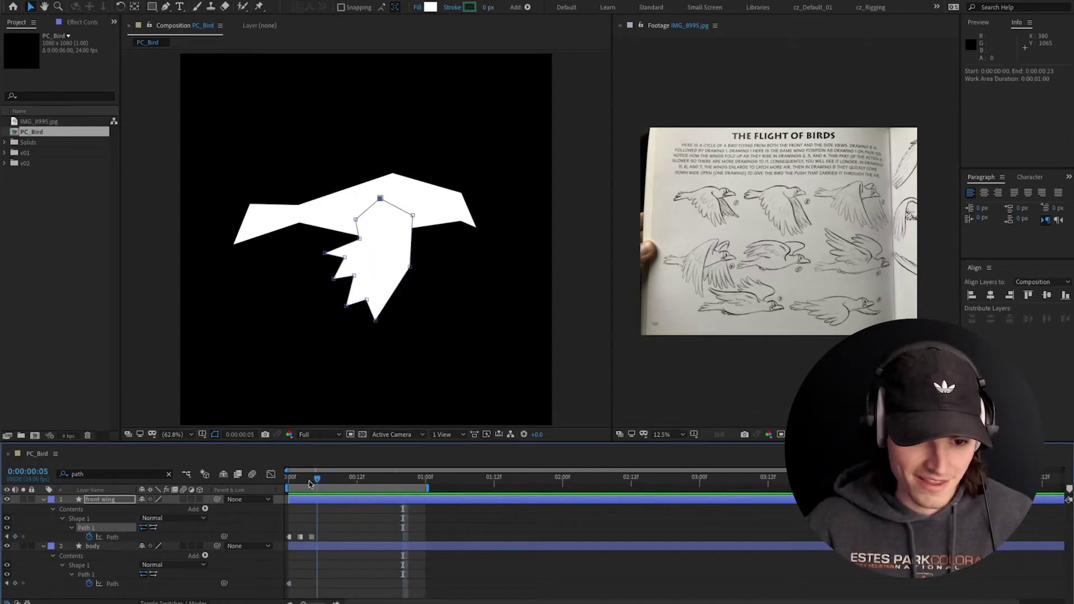
key("space")
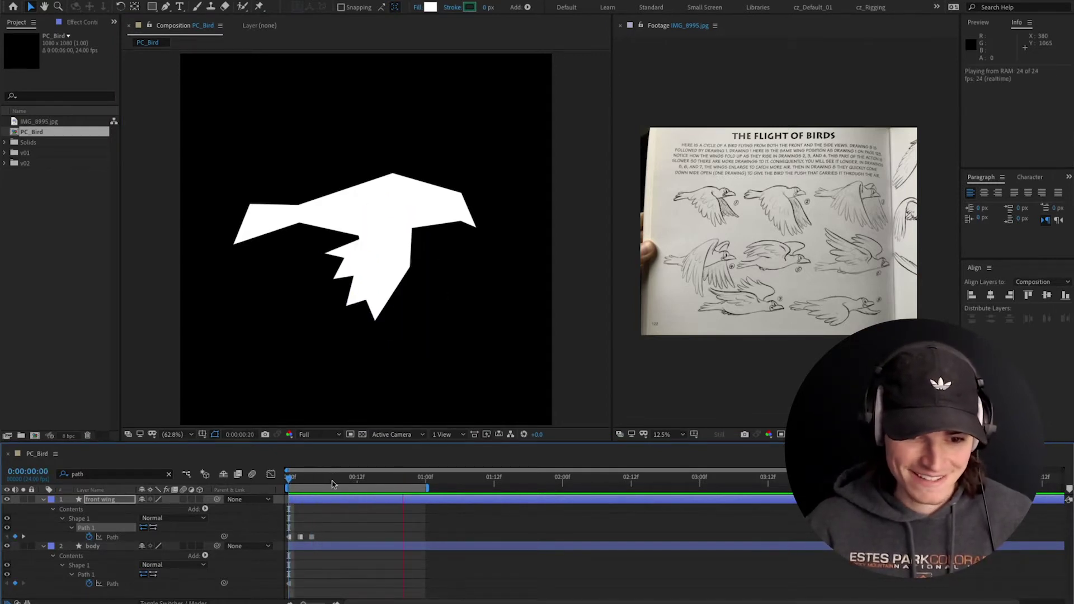
At frame 6, flip the front wing vertically above the body, then rotate it and place its base on the bird's back
left_click(323, 479)
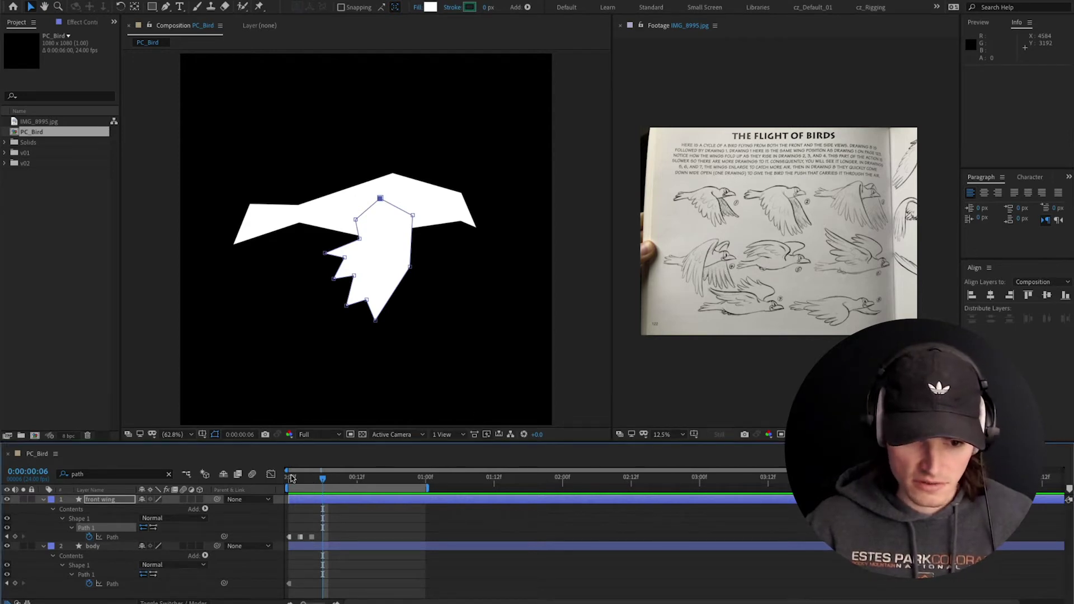
key("Page_Up")
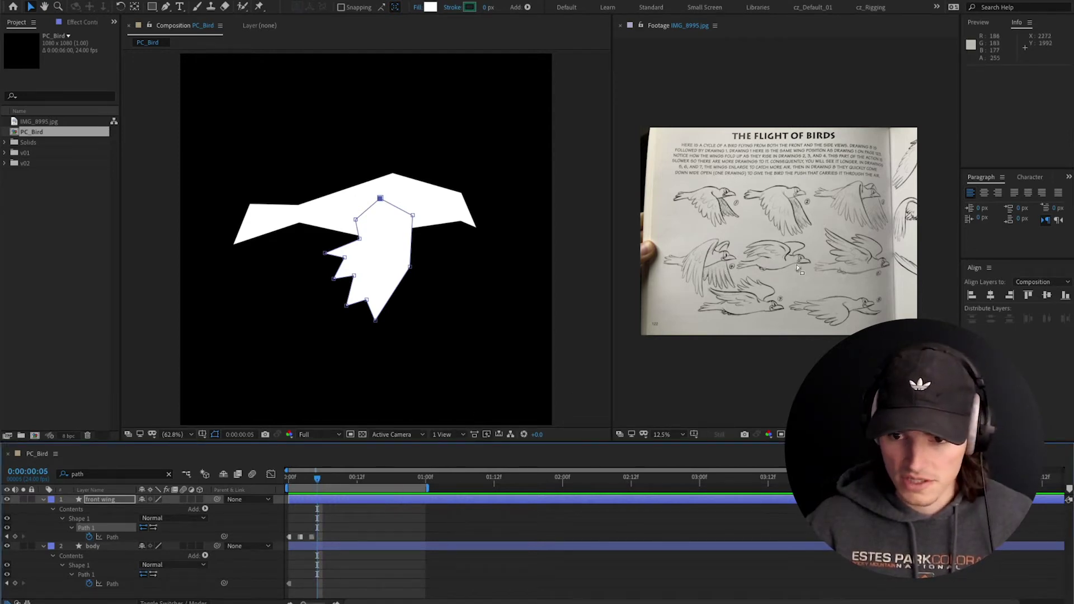
left_click(322, 479)
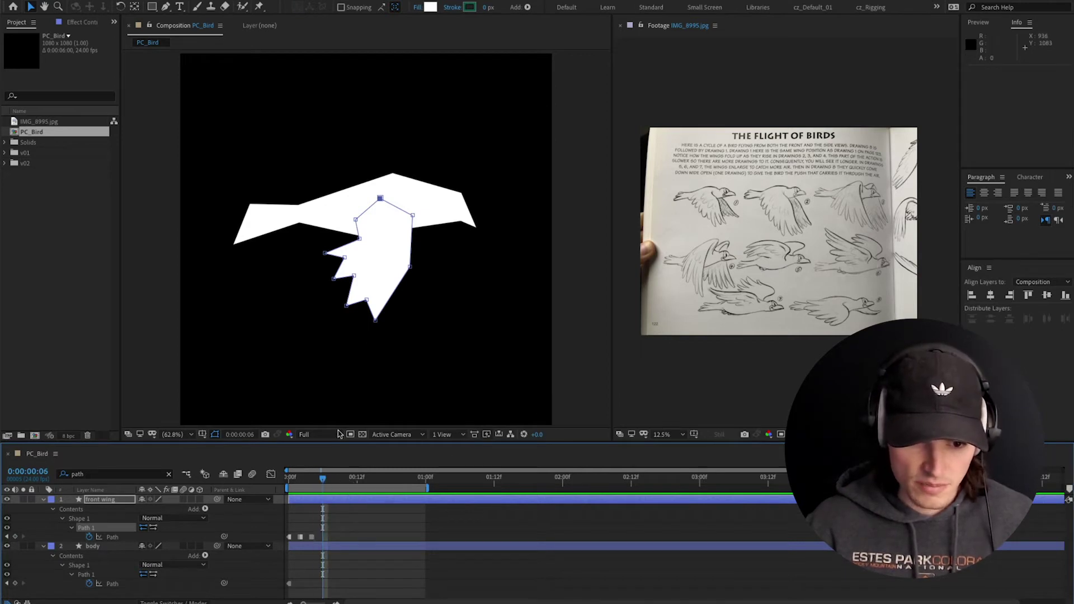
double_click(361, 241)
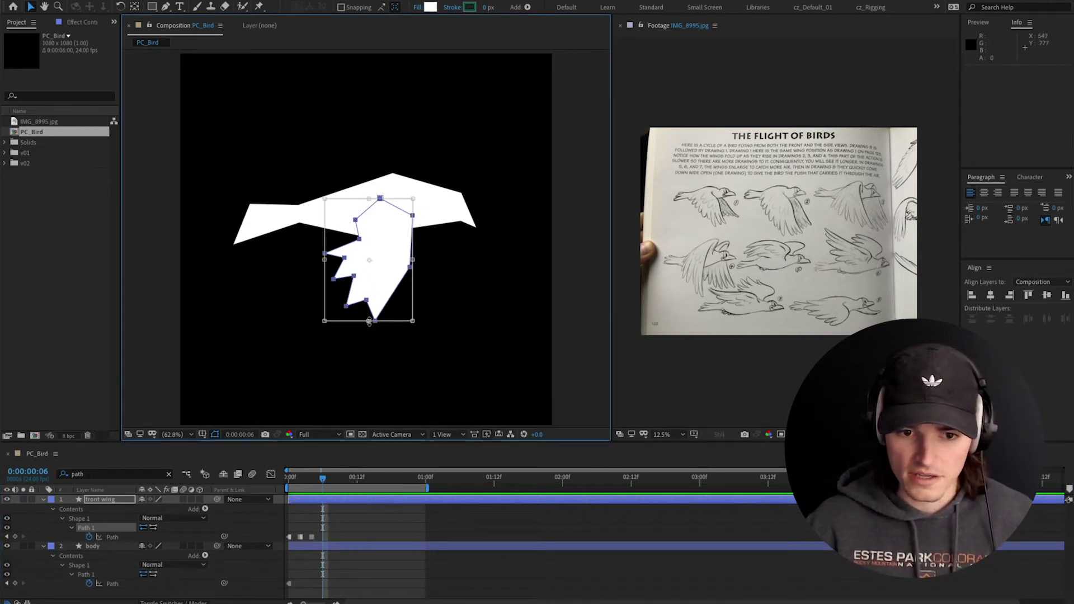
left_click_drag(369, 321, 375, 84)
left_click_drag(425, 192, 443, 165)
left_click_drag(383, 161, 356, 195)
key("Return")
Reshape the raised wing's leading and trailing edges and spread its feather tips towards the tail at frame 6
mouse_move(360, 181)
left_mouse_down()
mouse_move(406, 187)
mouse_move(385, 191)
mouse_move(360, 174)
left_mouse_up()
left_click_drag(358, 111, 367, 102)
left_click_drag(398, 138, 424, 83)
double_click(399, 124)
left_click_drag(398, 138, 387, 139)
key("Return")
left_click_drag(286, 90, 283, 98)
left_click_drag(298, 113, 278, 125)
left_click_drag(310, 142, 345, 167)
Rotate the whole raised wing by about -5° and move it about 27 px towards the tail and 14 px down onto the body
double_click(366, 86)
left_click_drag(418, 95, 405, 79)
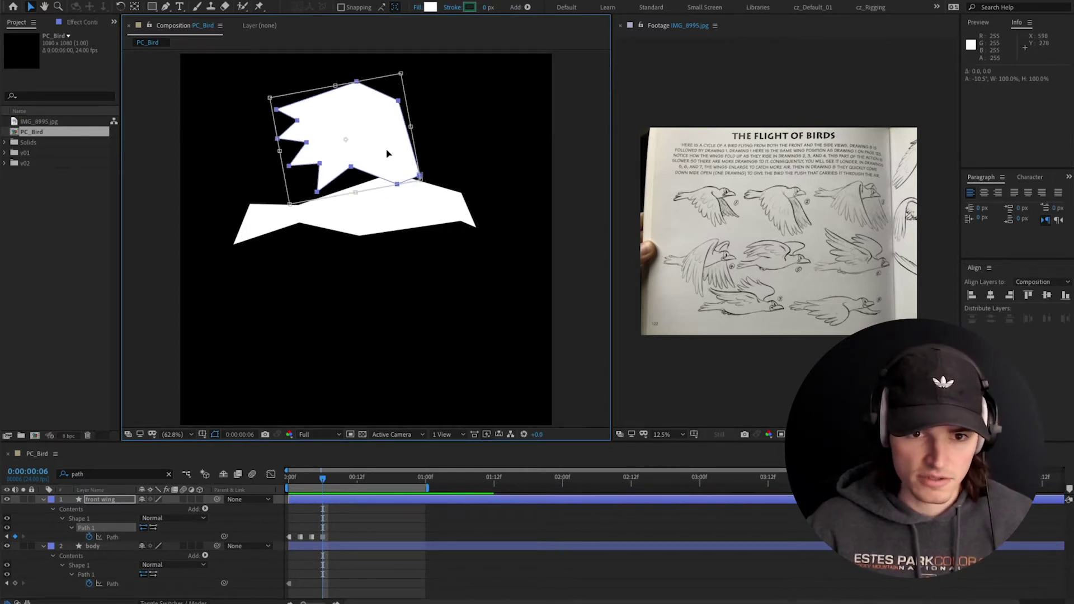
left_click_drag(389, 153, 379, 159)
left_click_drag(421, 182, 415, 196)
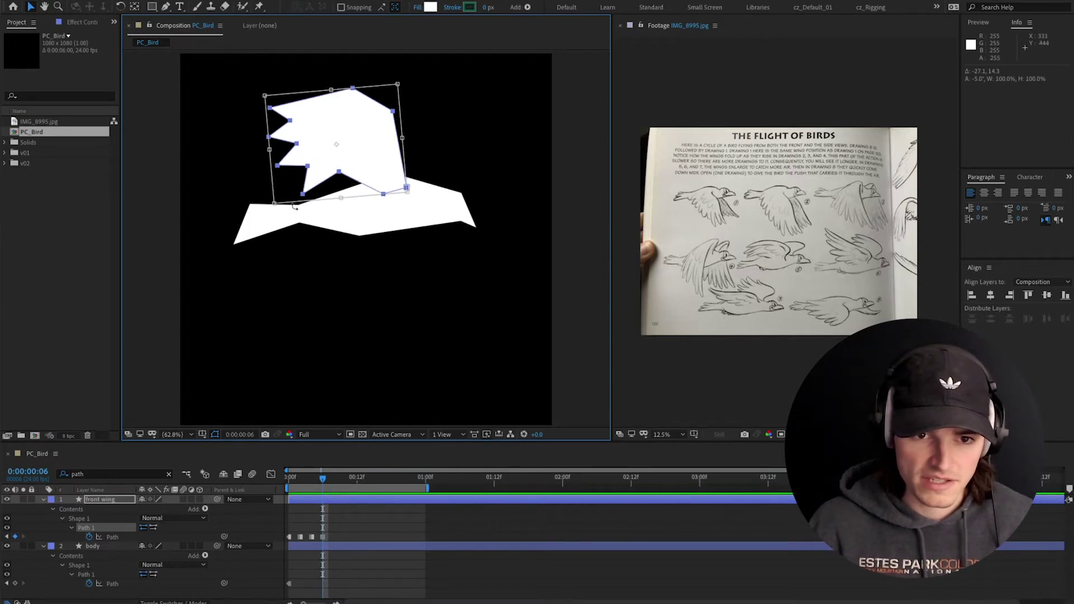
At frame 8, rotate the front wing's feather tips by about 44.7° and raise them by about 134 px
key("space")
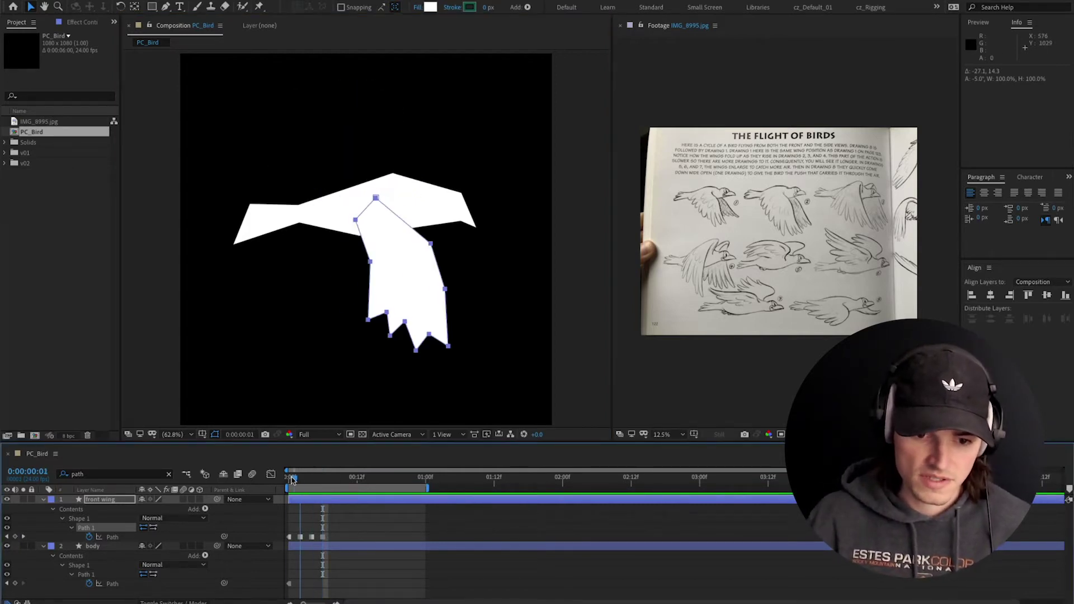
left_click_drag(307, 481, 334, 484)
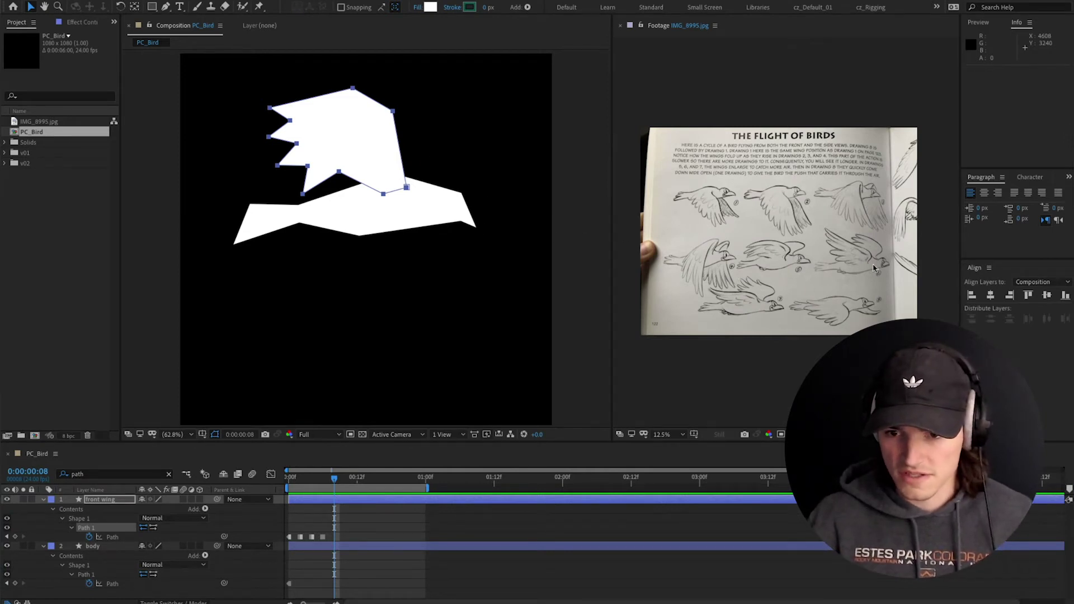
left_click(376, 107)
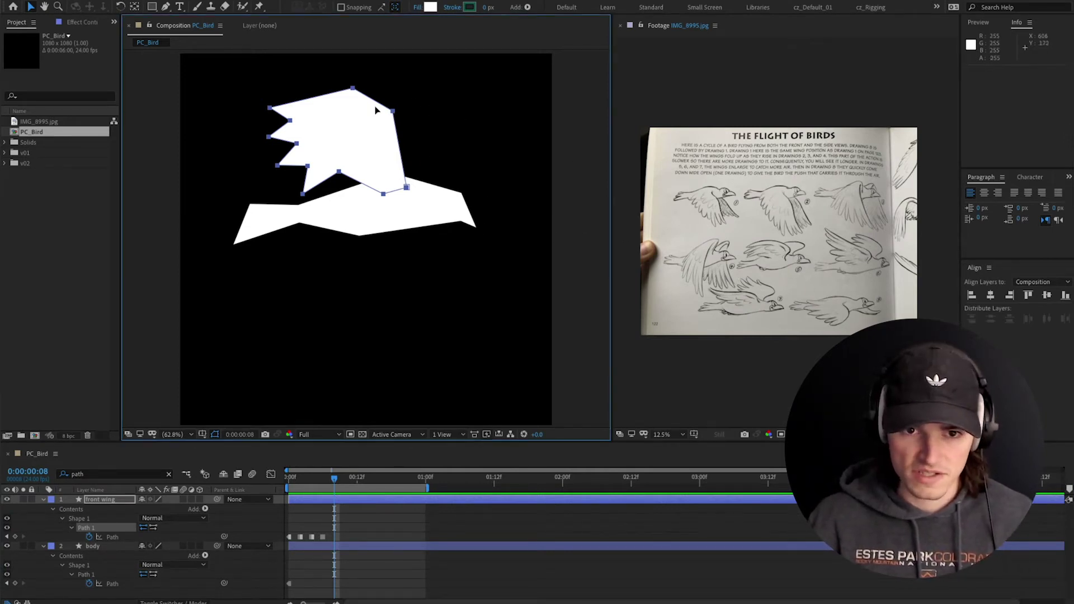
double_click(337, 90)
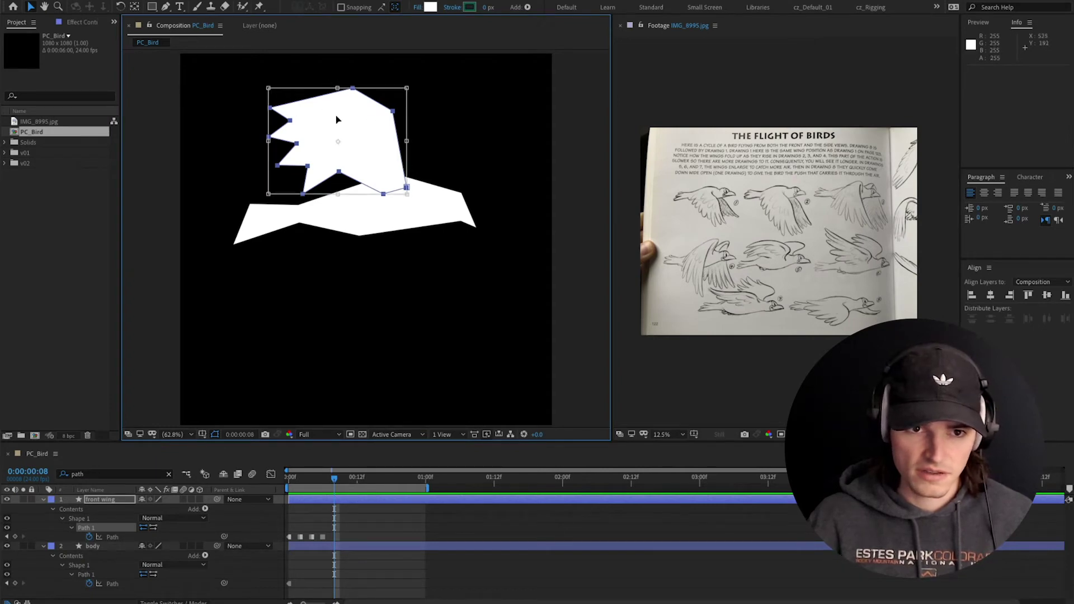
double_click(284, 101)
left_click_drag(257, 83, 269, 202)
double_click(304, 193)
left_click_drag(308, 149, 306, 103)
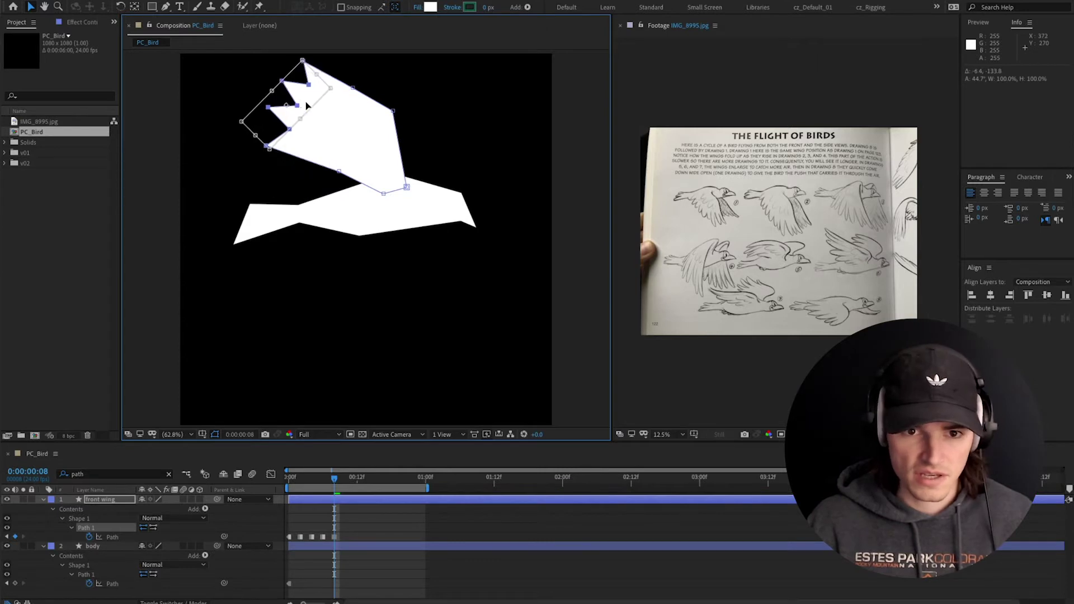
Raise the front wing's trailing-edge bend vertex and move the leading-edge elbow vertex slightly down towards the head
double_click(363, 158)
left_click_drag(353, 151, 331, 183)
left_click_drag(338, 171, 345, 151)
left_click_drag(393, 111, 405, 126)
left_click(353, 88)
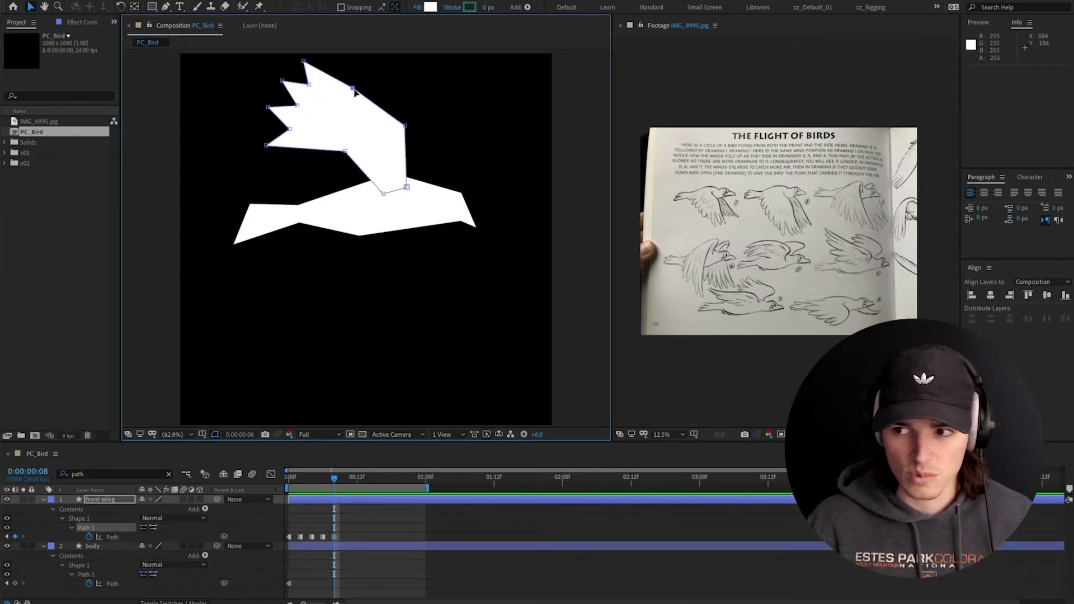
Refine the feather tips and upper leading edge, and pull the trailing-edge bend towards the head to narrow the wing near its base
left_click_drag(351, 87, 275, 130)
left_click_drag(345, 151, 337, 154)
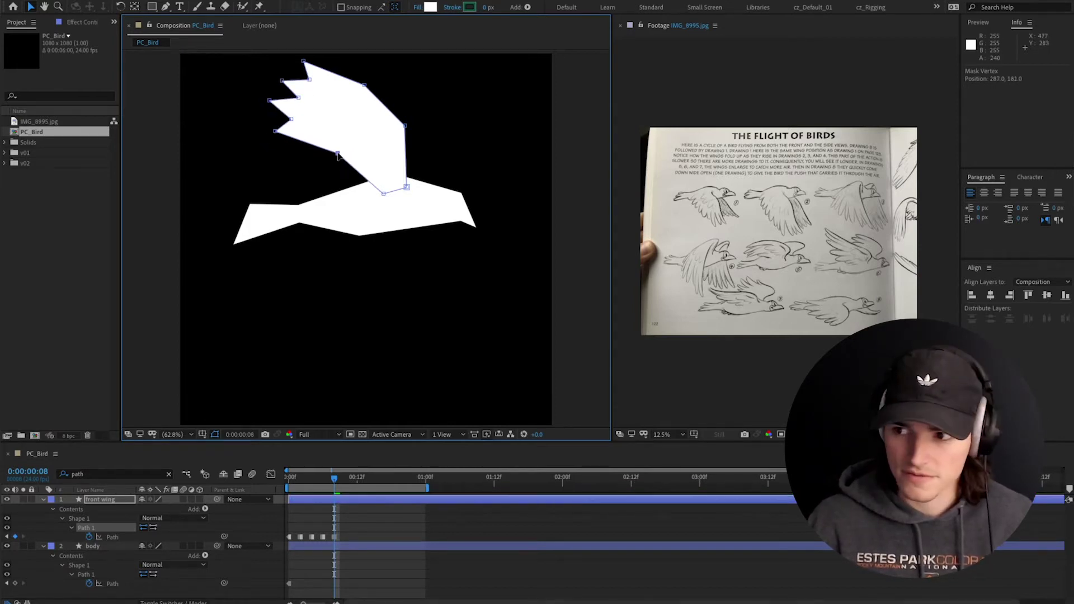
left_click_drag(383, 194, 379, 193)
left_click_drag(338, 152, 364, 161)
left_click_drag(284, 125, 295, 59)
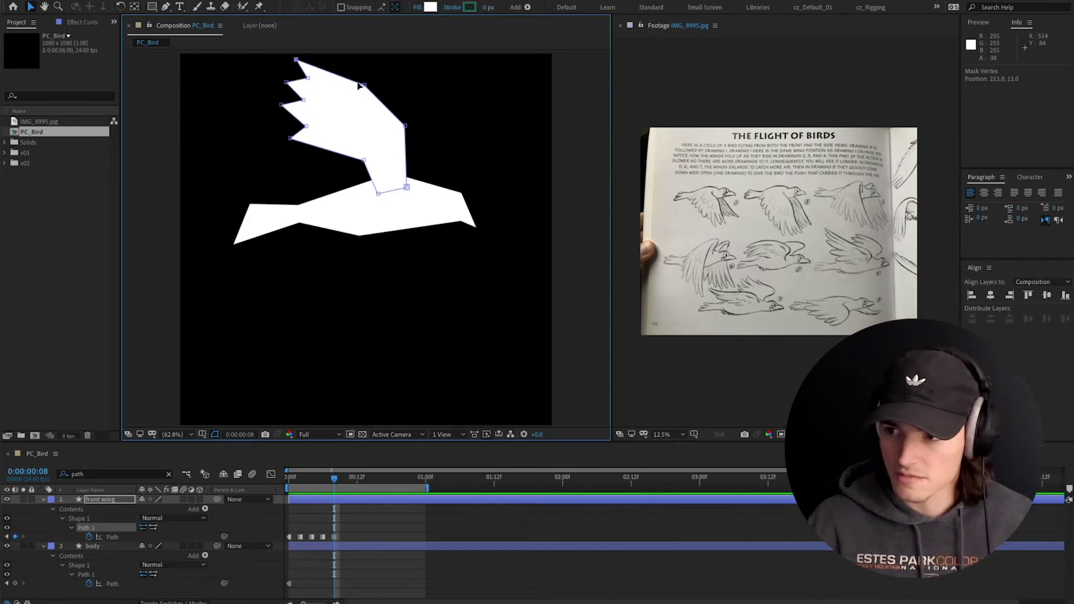
Redistribute the front wing's base and edge vertices to form a narrow base, a longer trailing edge and a single leading-edge elbow
left_click_drag(364, 85, 384, 86)
left_click_drag(364, 160, 320, 153)
mouse_move(378, 194)
left_mouse_down()
mouse_move(355, 155)
mouse_move(378, 199)
left_mouse_up()
left_click_drag(405, 126, 398, 189)
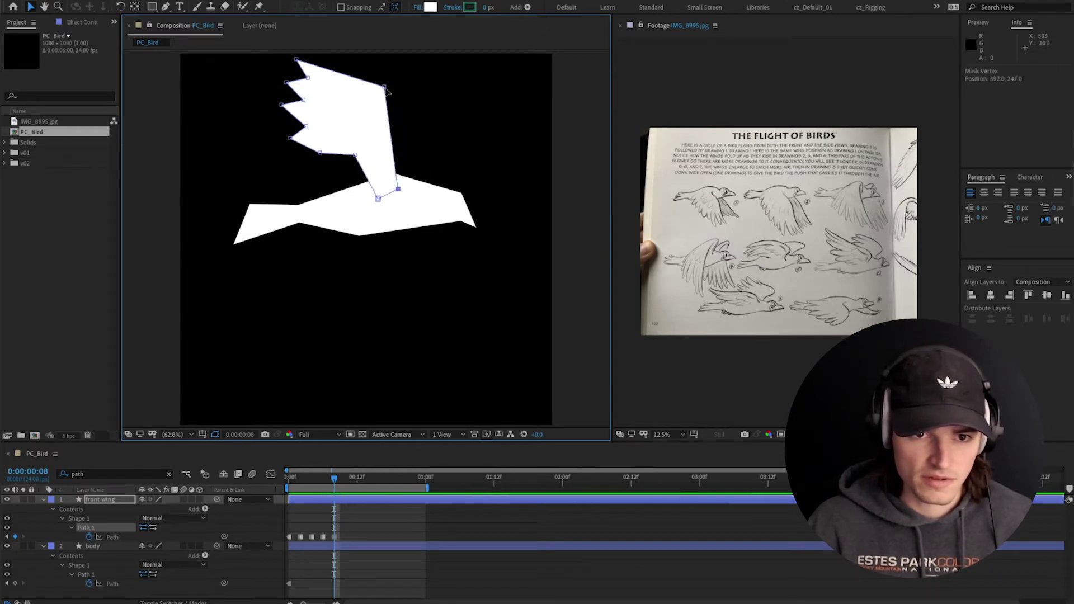
mouse_move(384, 86)
left_mouse_down()
mouse_move(401, 112)
mouse_move(397, 97)
left_mouse_up()
mouse_move(356, 154)
left_mouse_down()
mouse_move(375, 193)
mouse_move(359, 153)
left_mouse_up()
left_click_drag(397, 97, 398, 109)
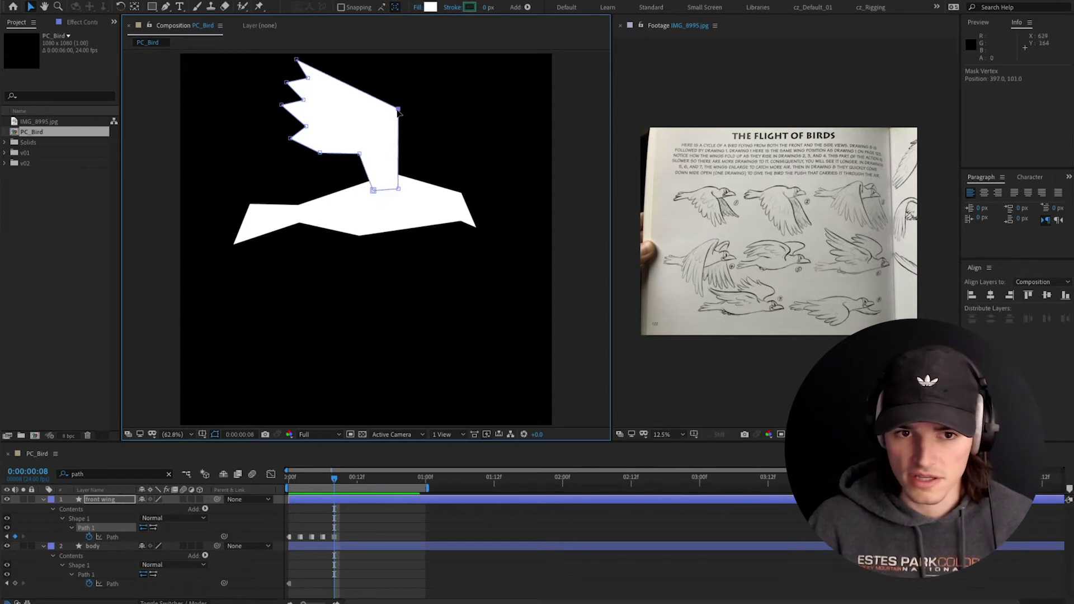
Rotate the whole front wing more upright and shift it towards the head, keeping its base on the bird's back
double_click(398, 109)
left_click_drag(444, 202, 427, 222)
left_click_drag(354, 146, 365, 147)
left_click_drag(376, 135, 376, 136)
Move the front wing and body layers together straight down by about 81 px
left_click(353, 546)
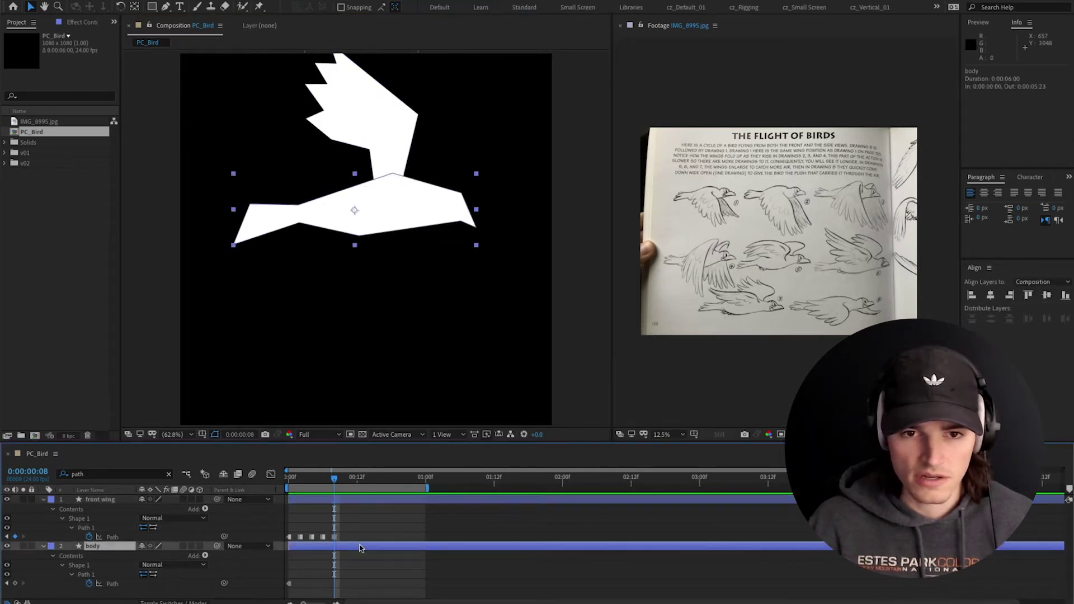
left_click(349, 501, "shift")
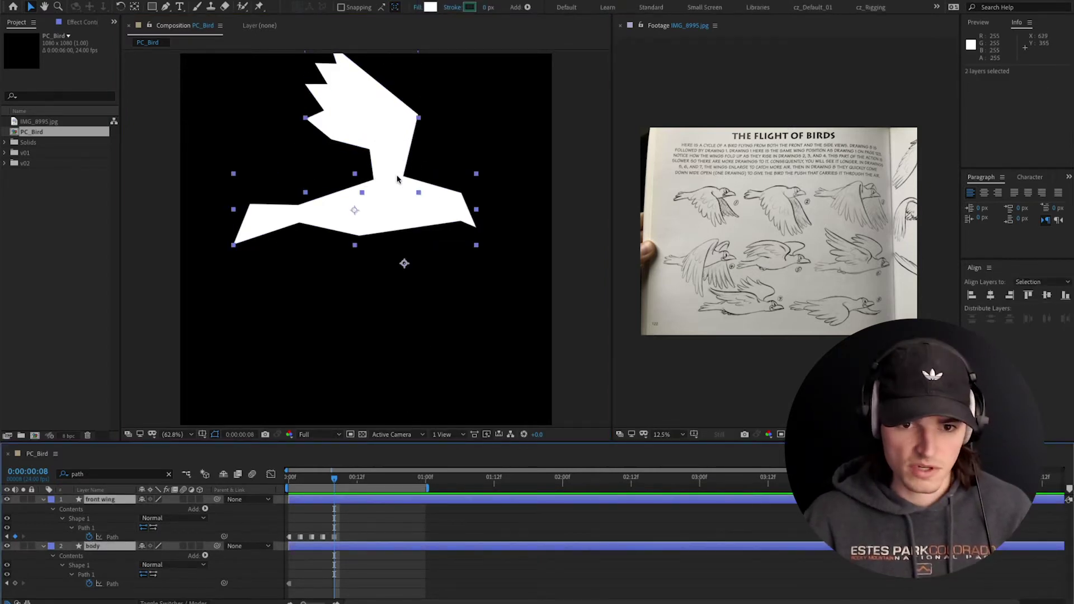
left_click_drag(397, 179, 397, 207)
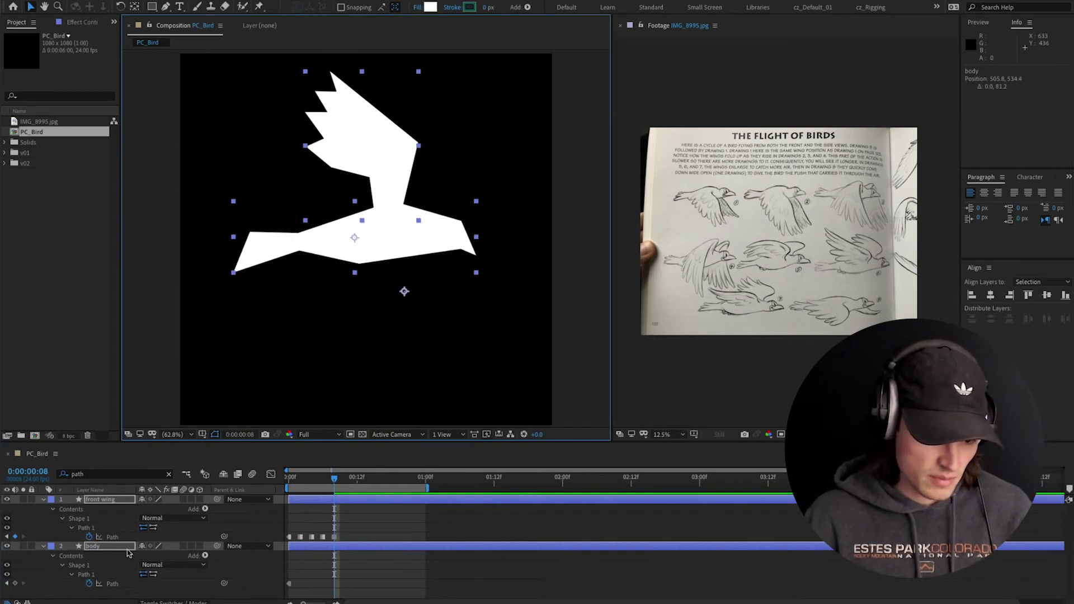
Move the front wing and body layers together straight down by about 27 px
left_click(412, 248, "shift")
left_click(412, 256)
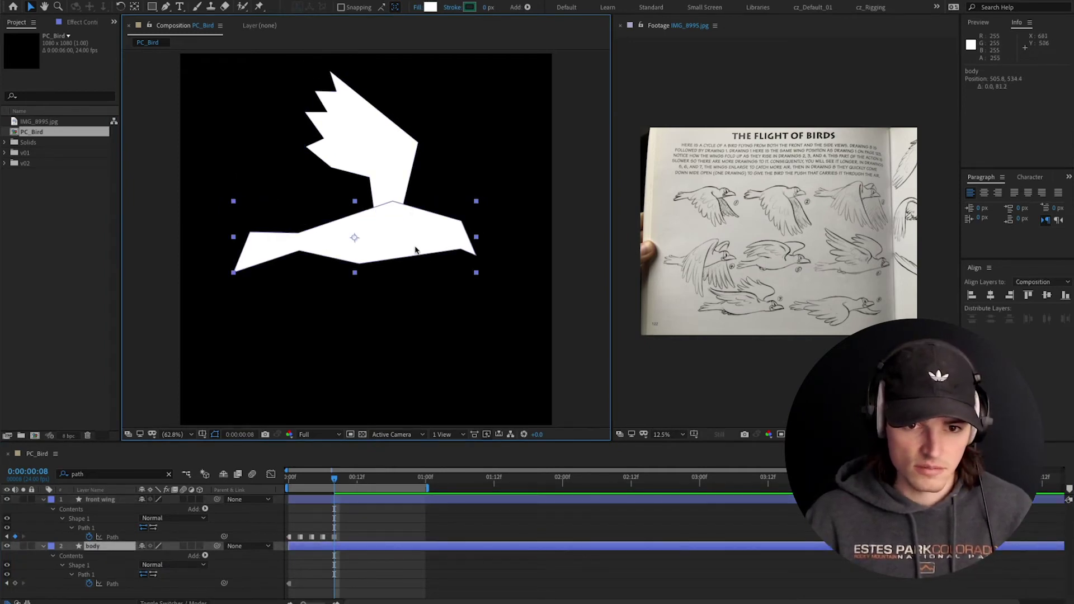
left_click(362, 502, "shift")
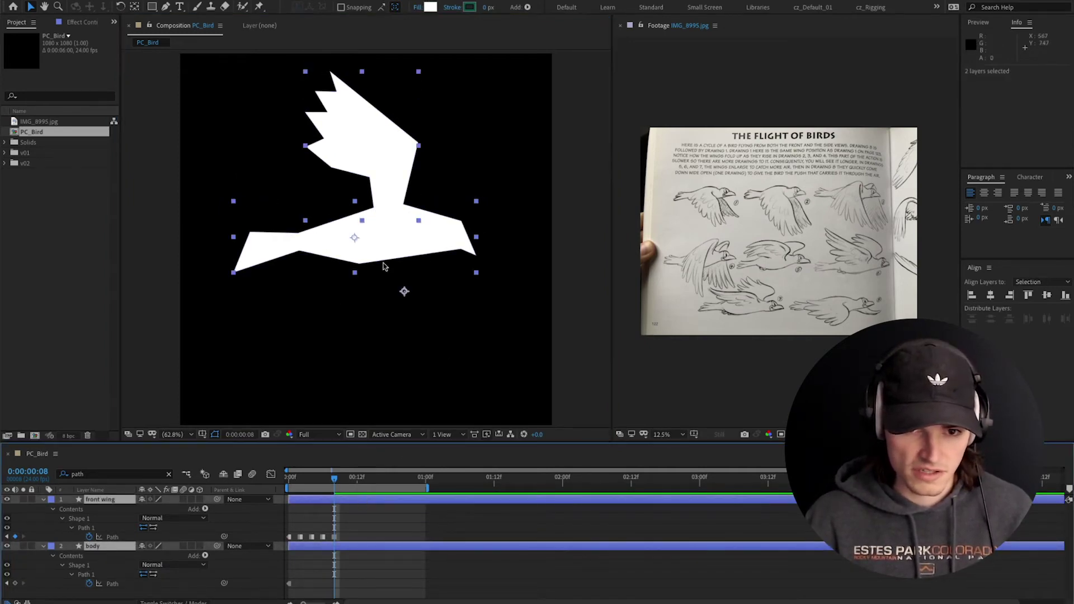
left_click_drag(399, 244, 399, 255)
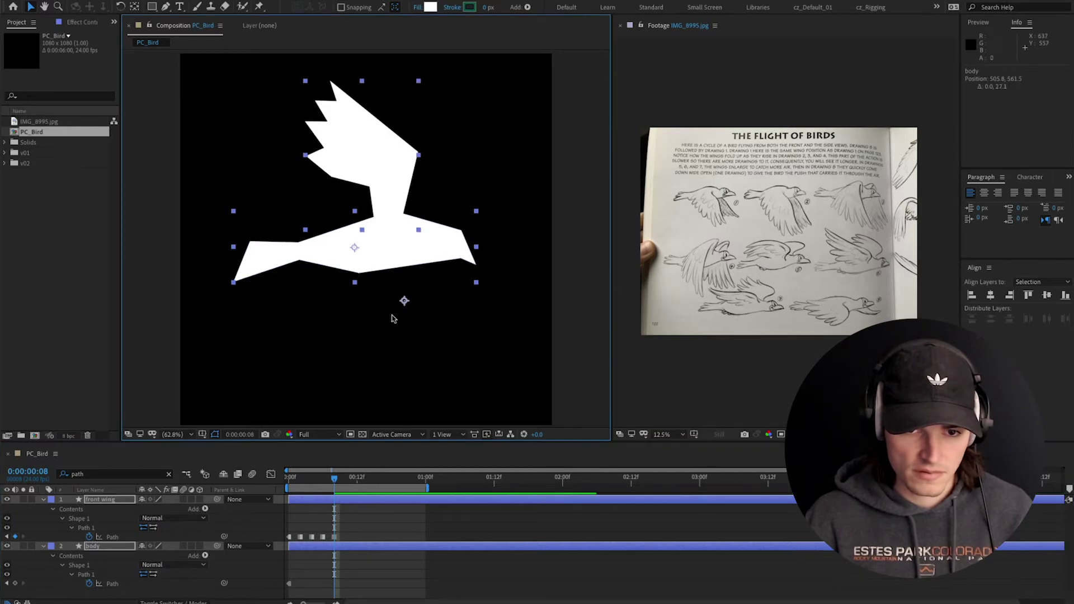
At frame 8, lower the front wing's trailing-edge bend, raise its outer feather tips slightly and pull the leading-edge elbow towards the tail
left_click(359, 535)
left_click(361, 504)
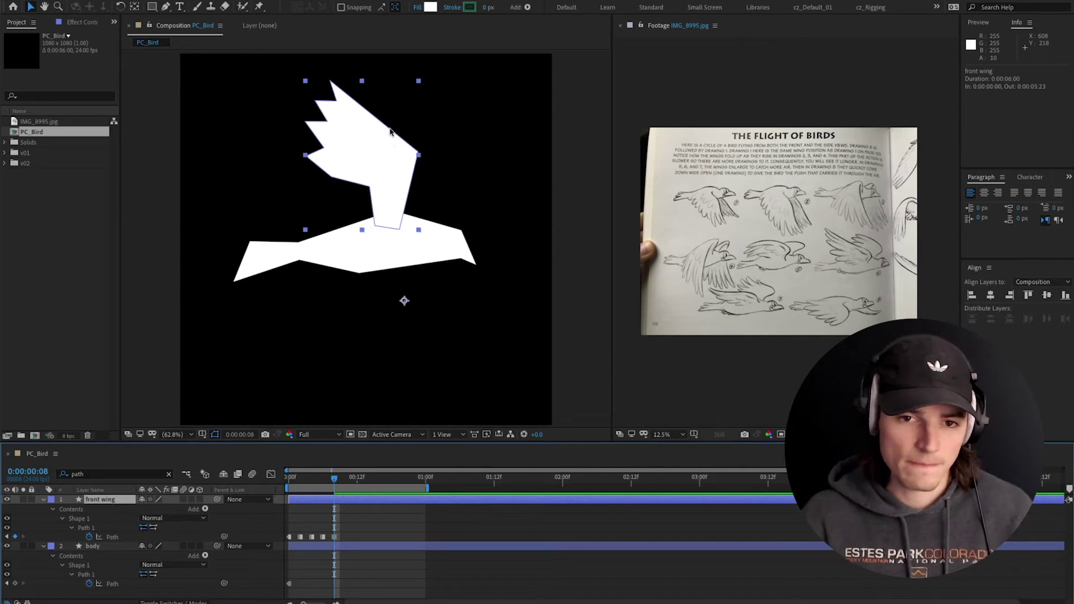
left_click(328, 43)
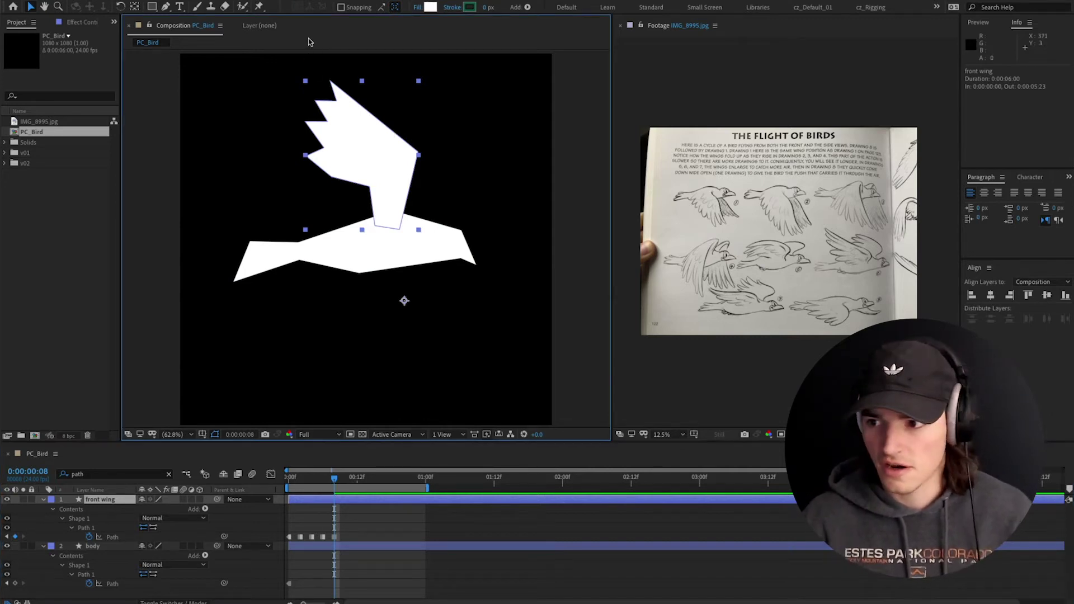
double_click(353, 166)
double_click(326, 150)
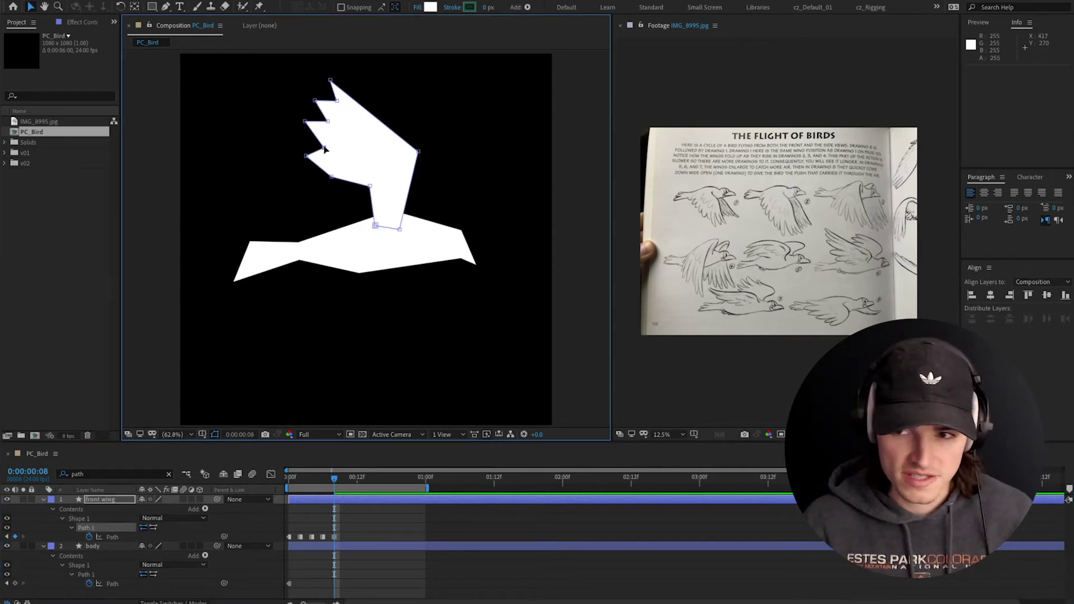
left_click_drag(305, 156, 329, 170)
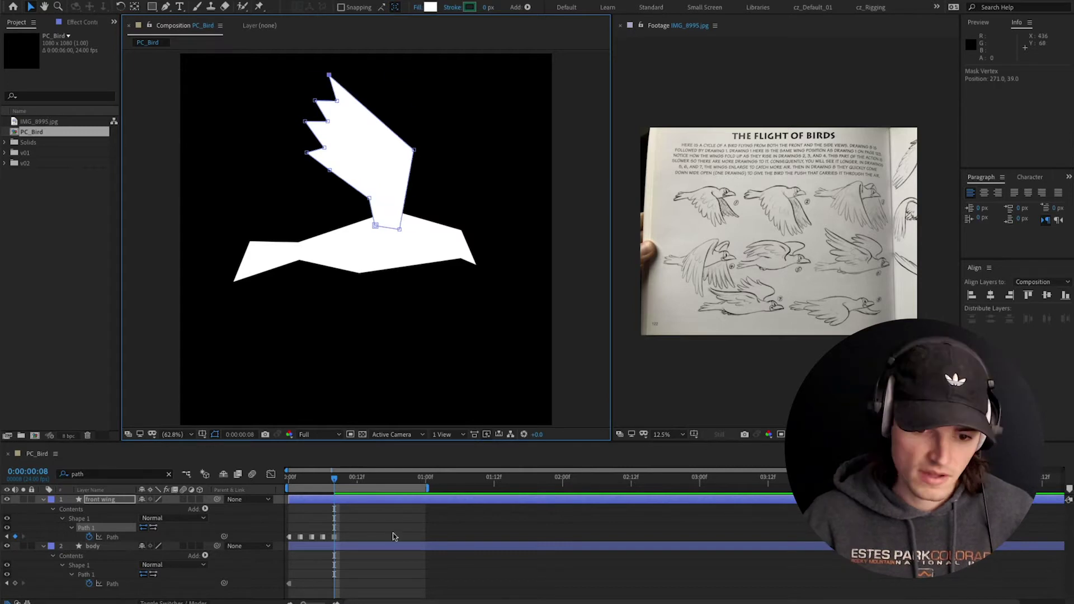
left_click(395, 537)
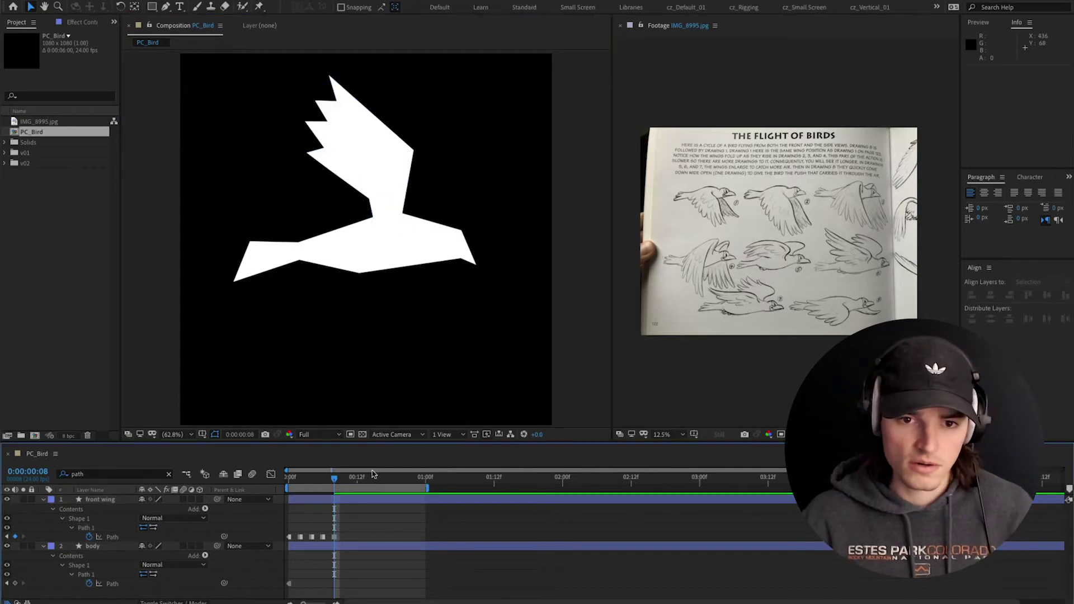
left_click(371, 136)
mouse_move(334, 480)
left_mouse_down()
mouse_move(345, 482)
mouse_move(292, 481)
mouse_move(334, 483)
left_mouse_up()
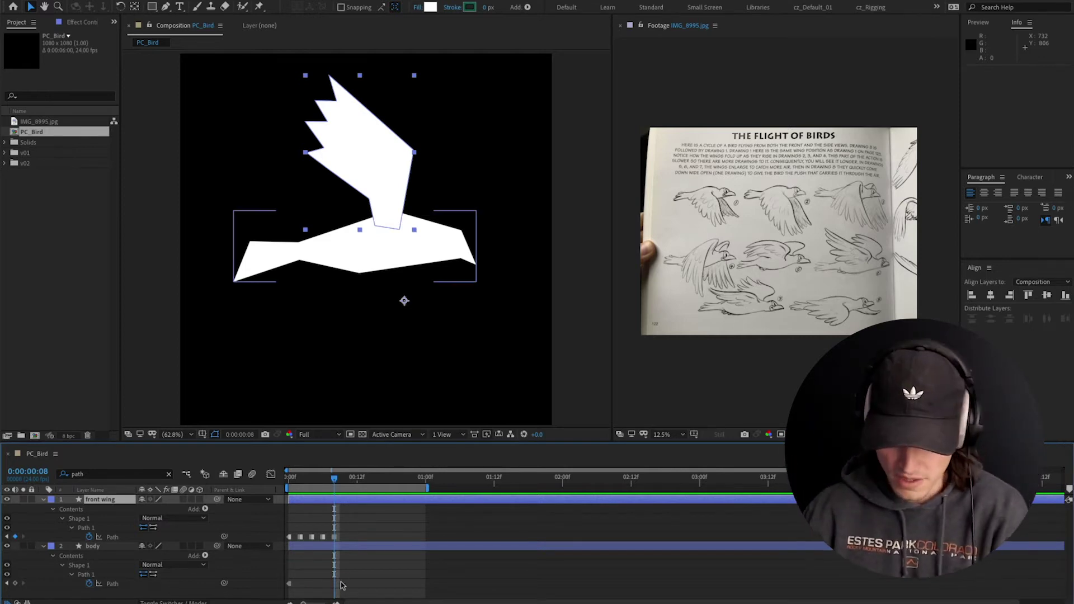
At frame 10, swing the front wing's feather vertices down towards the tail and lower the trailing-edge bend
key("Page_Down")
key("Page_Down")
left_click(370, 198)
key("ctrl+z")
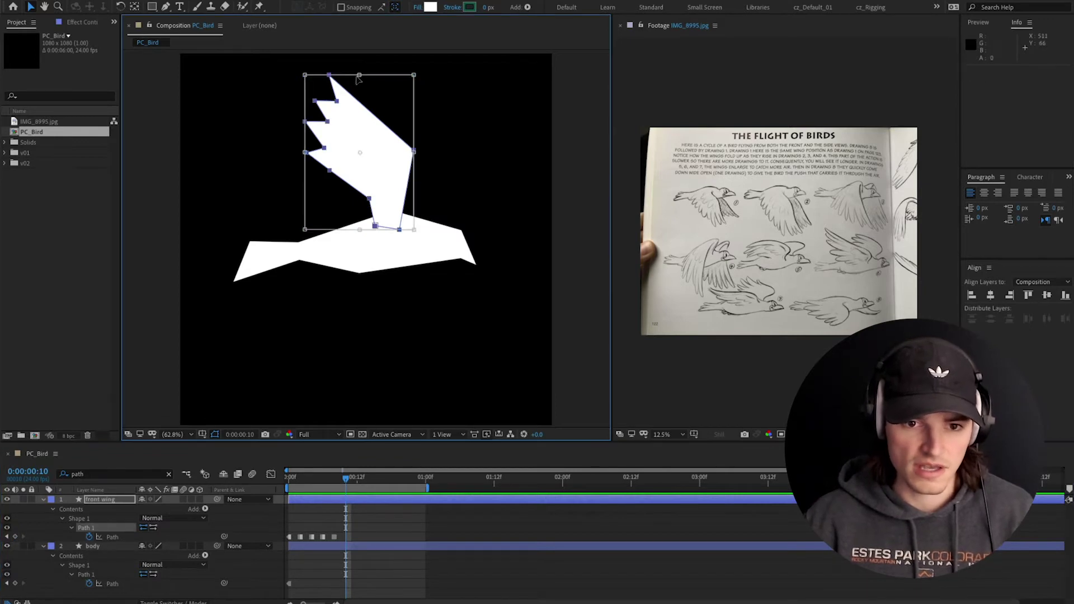
left_click_drag(297, 59, 317, 196)
double_click(319, 207)
key("Return")
left_click_drag(384, 183, 362, 215)
left_click(368, 200)
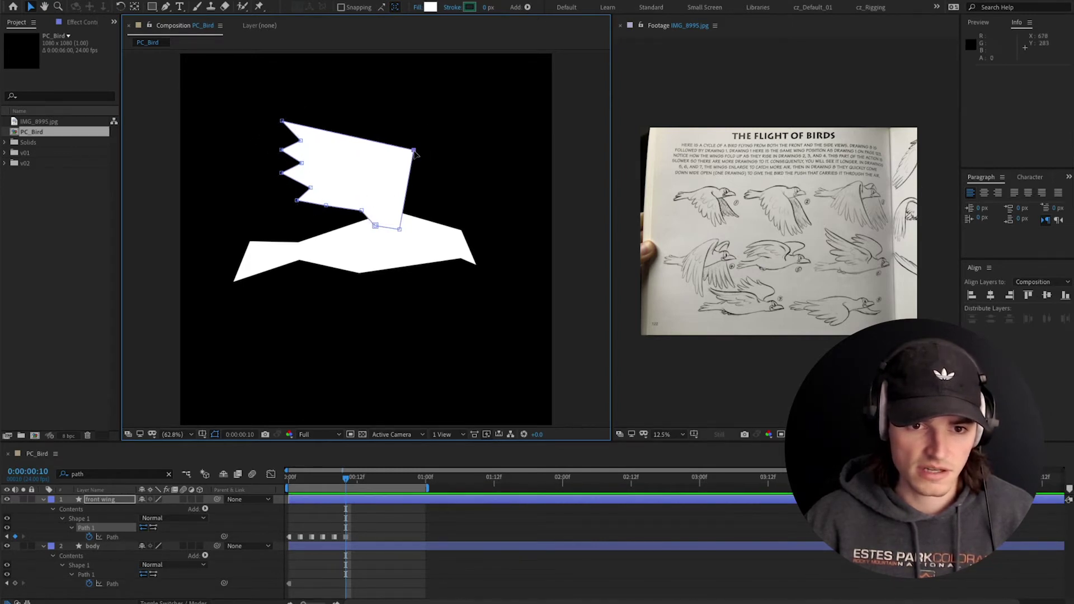
Redistribute the frame 10 wing's edge and base vertices to form two leading-edge elbows and a base closer to the head
left_click_drag(414, 150, 352, 145)
left_click_drag(399, 229, 368, 209)
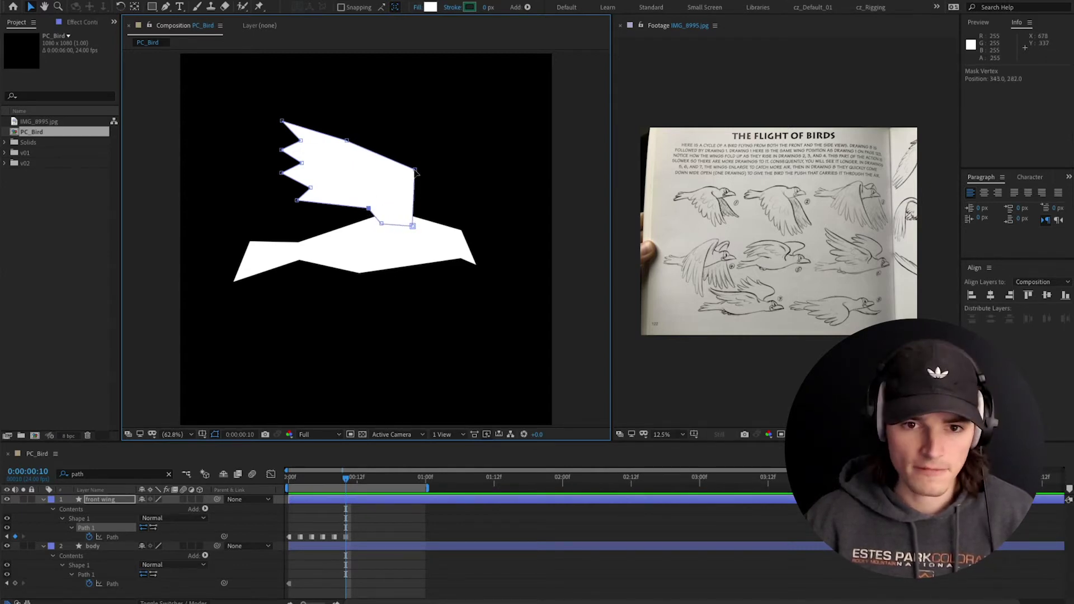
left_click_drag(415, 169, 412, 175)
left_click_drag(347, 141, 348, 130)
Tighten the frame 10 wing's feather tips into a compact, nearly vertical fringe and nudge the trailing-edge bend
left_click_drag(281, 121, 295, 158)
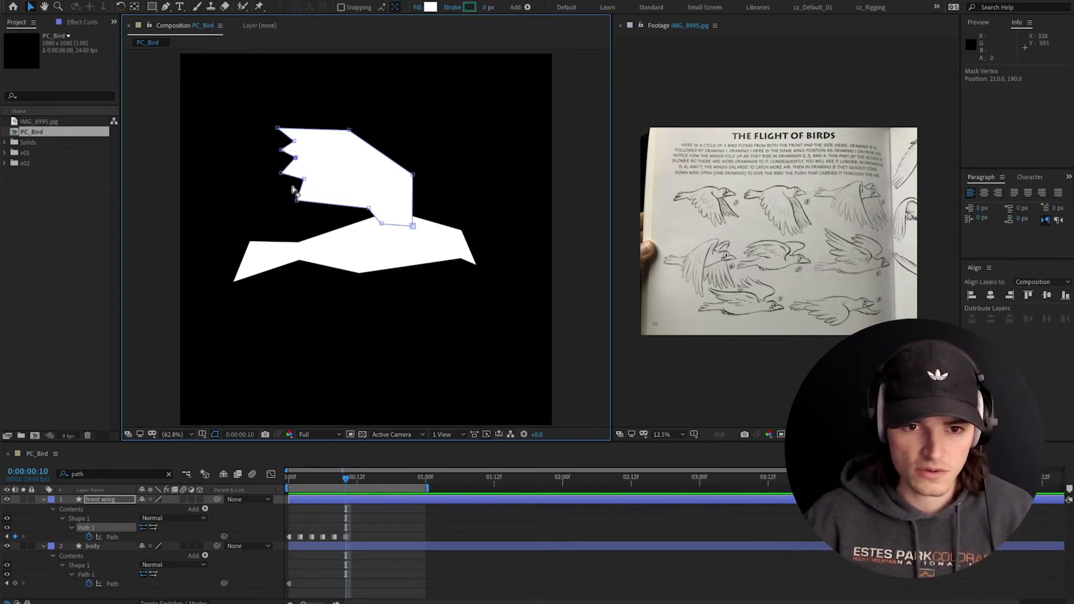
left_click(299, 196)
double_click(300, 196)
left_click(298, 199)
left_click_drag(297, 200, 294, 196)
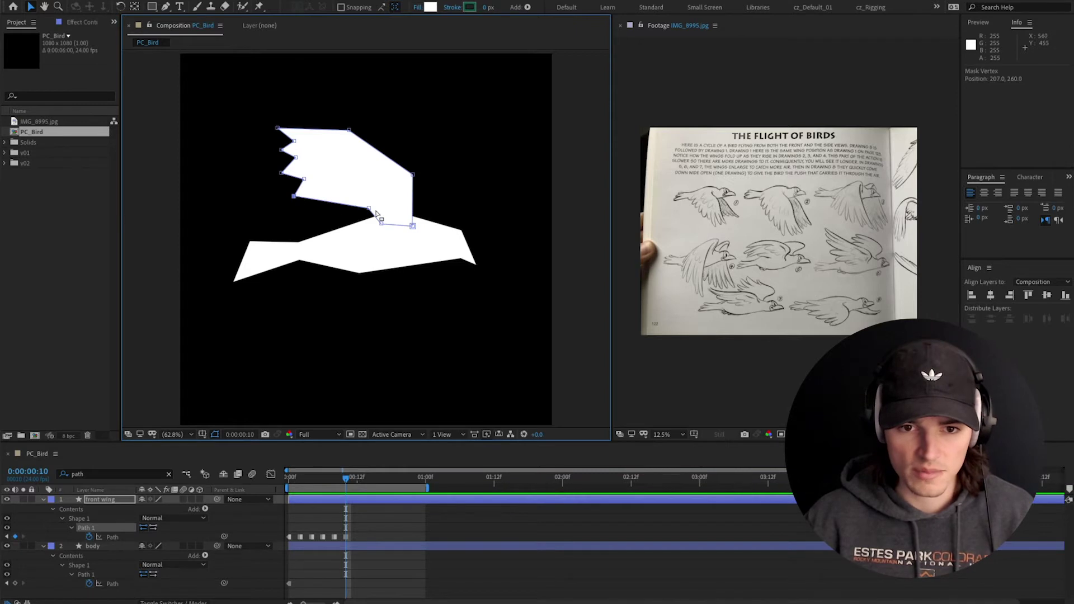
left_click_drag(368, 208, 367, 207)
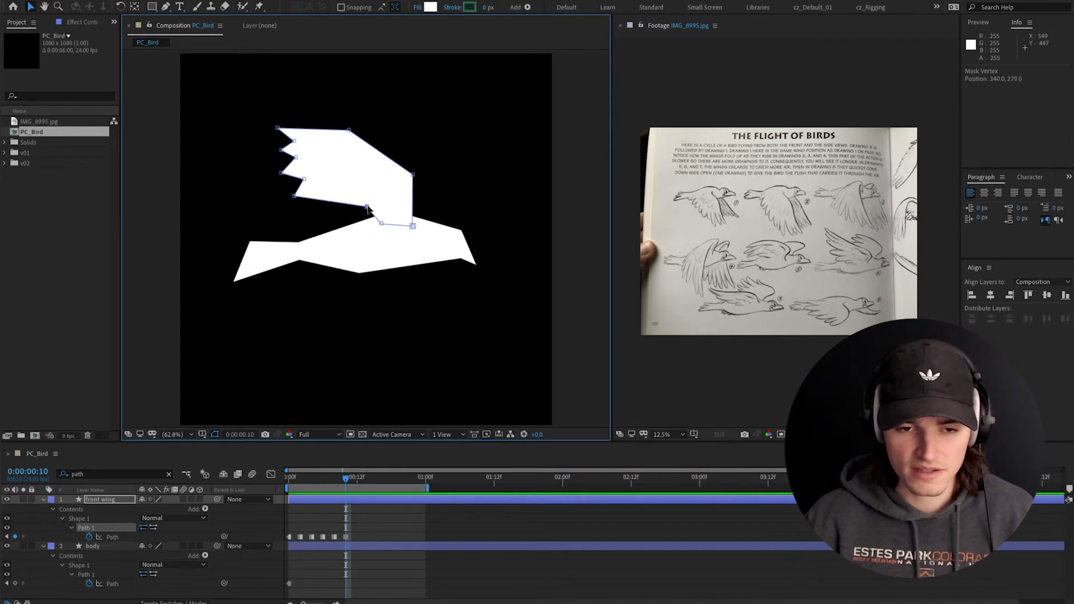
Lower the whole group of feather vertices at frame 10 slightly and adjust both leading-edge elbows to match
left_click(345, 483)
left_click_drag(245, 106, 290, 200)
left_click_drag(349, 131, 344, 133)
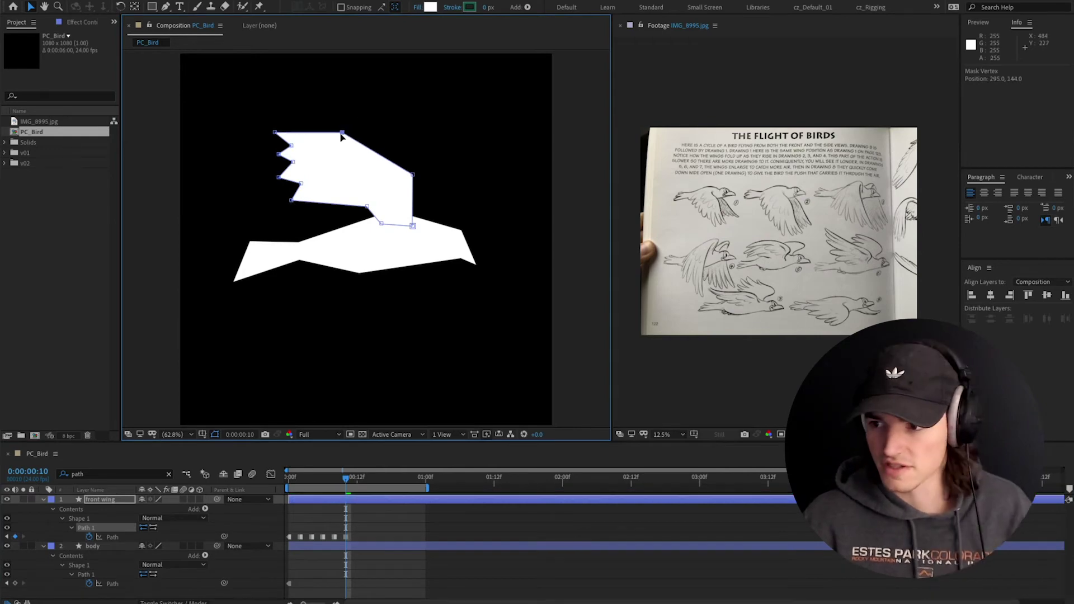
left_click_drag(413, 175, 416, 183)
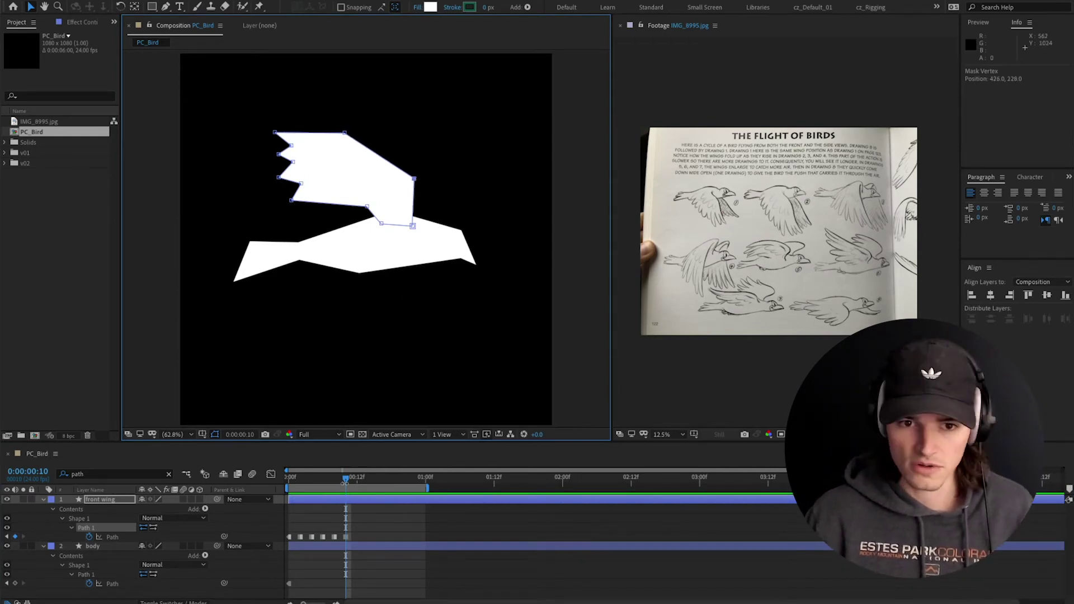
At frame 12, flip the front wing vertically so it hangs below the body, and shift it slightly down
left_click_drag(345, 482, 357, 481)
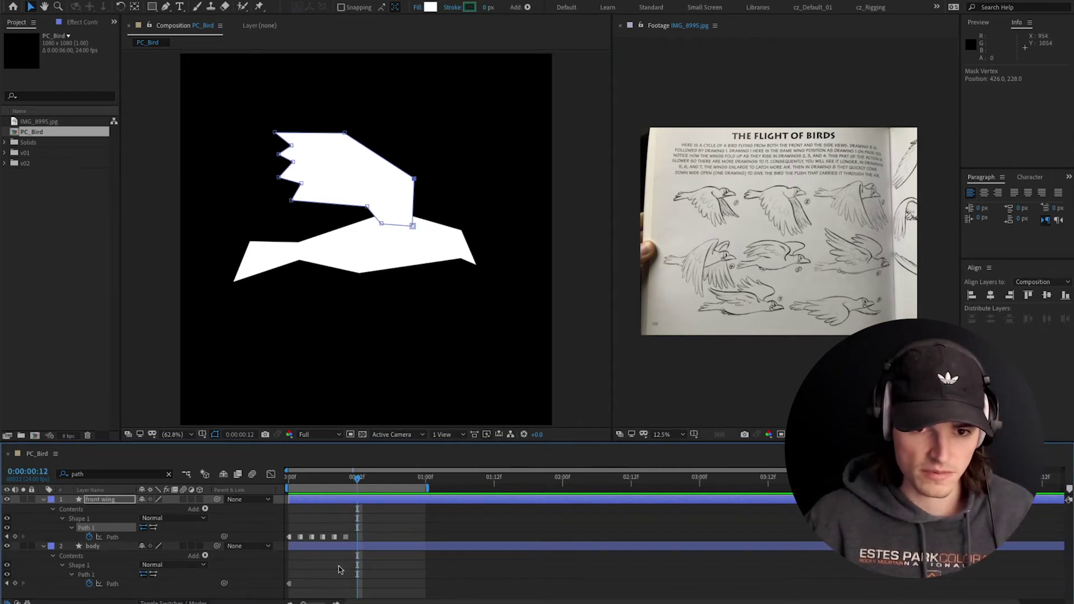
left_click(987, 358)
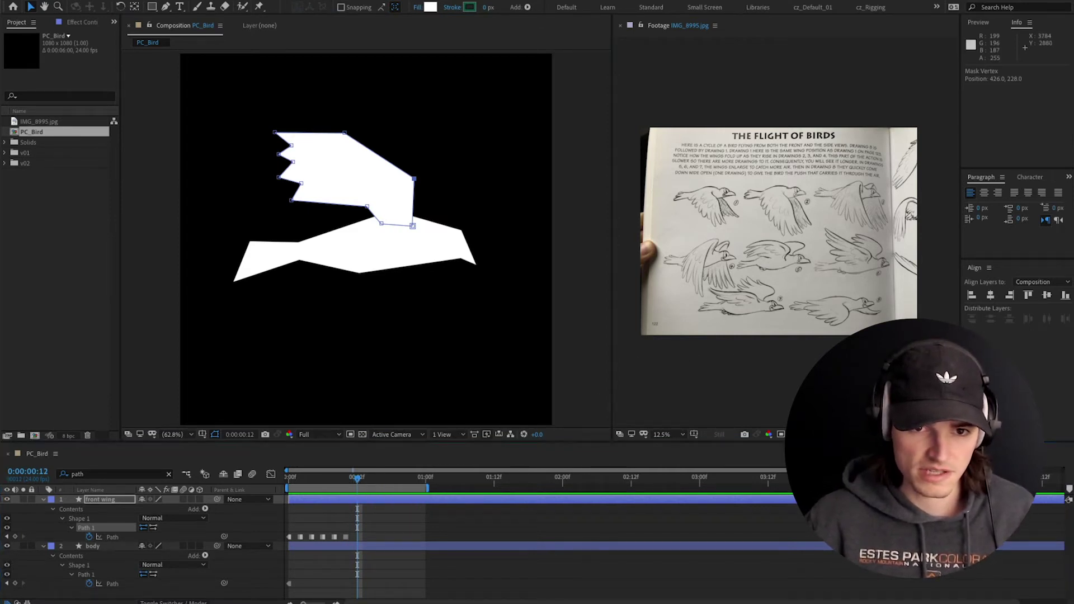
double_click(366, 210)
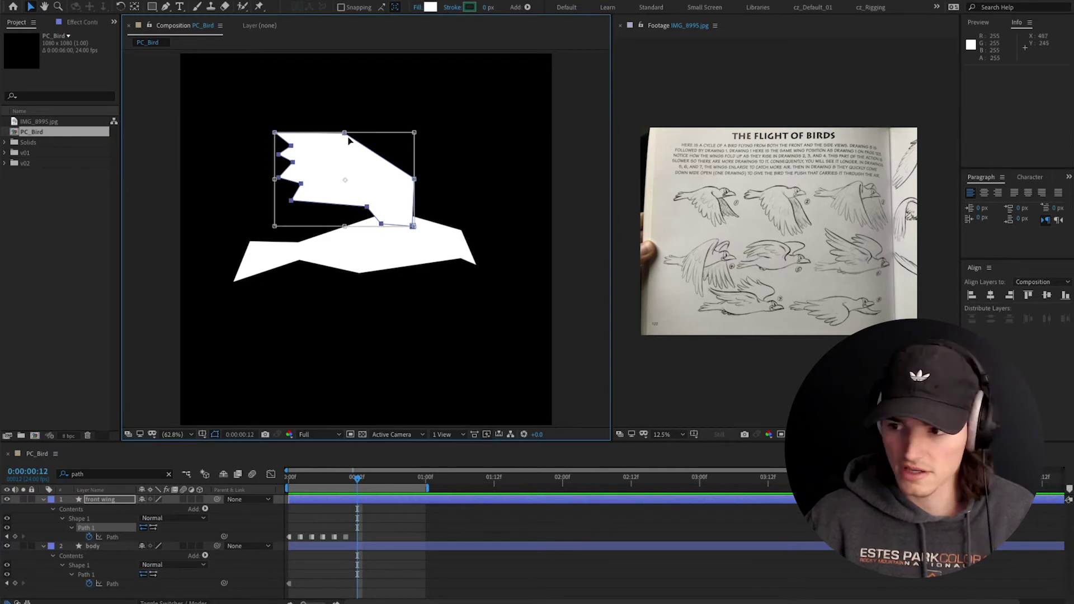
left_click_drag(344, 132, 343, 333)
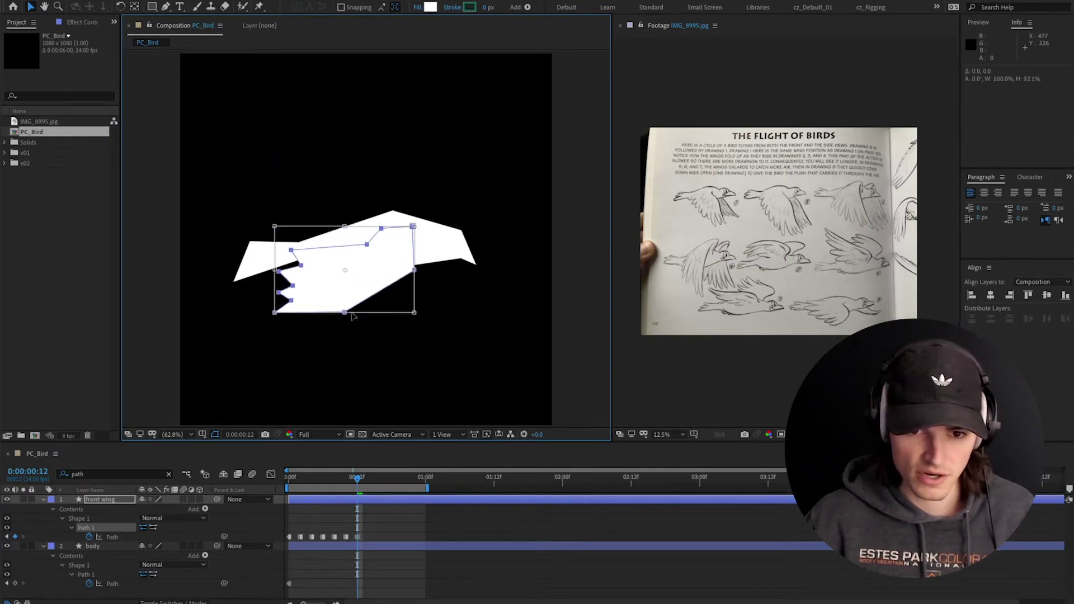
left_click_drag(399, 275, 399, 276)
key("Return")
Rotate the frame 12 wing's feather vertices by about 19° and raise them towards the tail
left_click_drag(249, 259, 290, 364)
double_click(273, 334)
left_click_drag(290, 315, 302, 283)
key("Return")
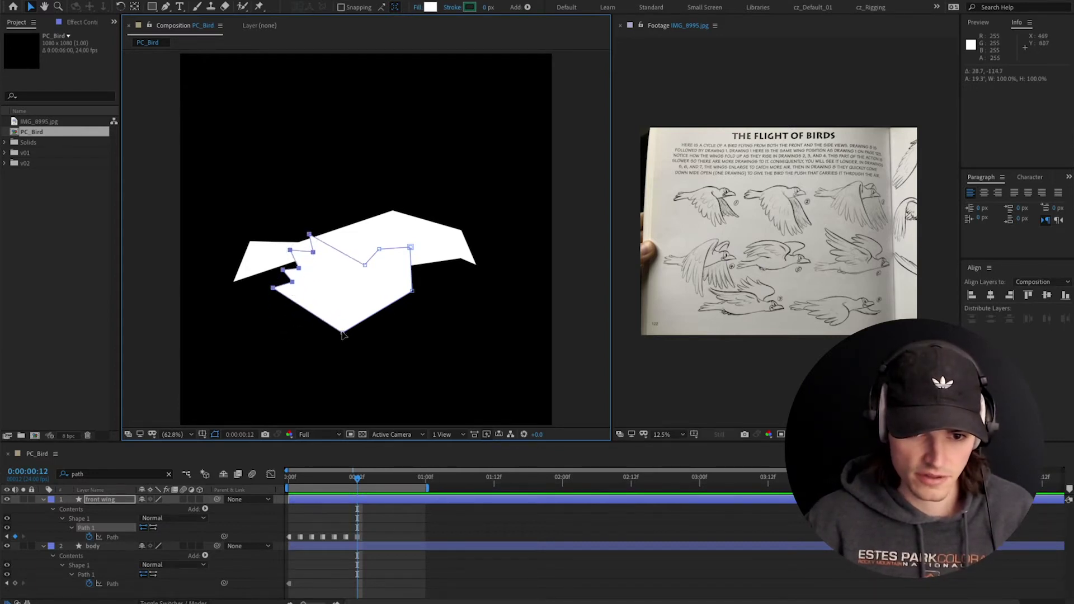
Pull the frame 12 wing's lower leading edge up and its base vertices towards the tail, and nudge the upper feather tips
mouse_move(369, 316)
left_mouse_down()
mouse_move(336, 344)
mouse_move(364, 309)
left_mouse_up()
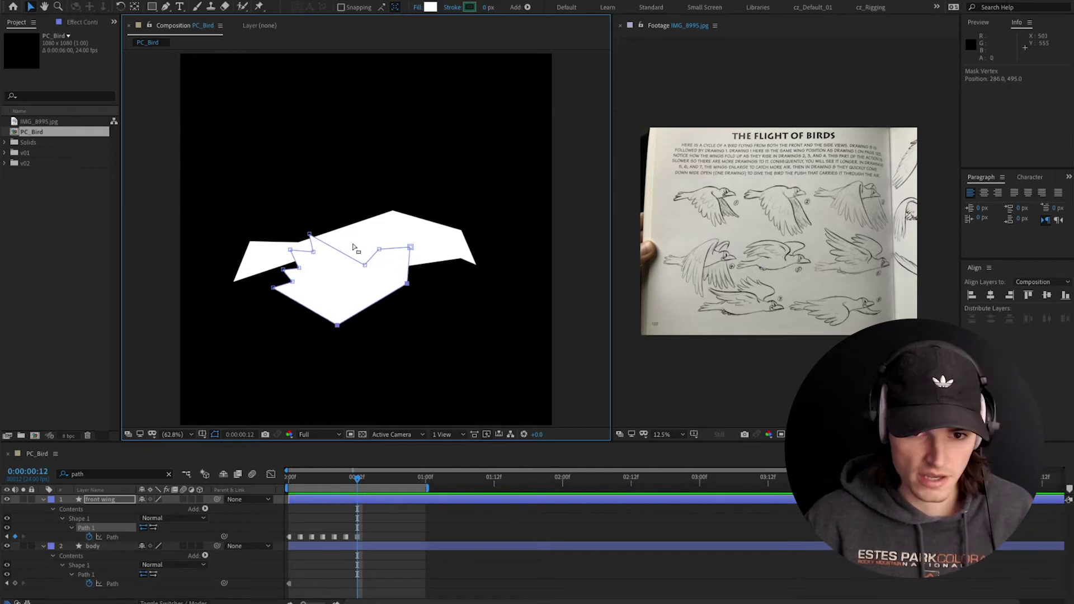
left_click_drag(379, 250, 404, 244)
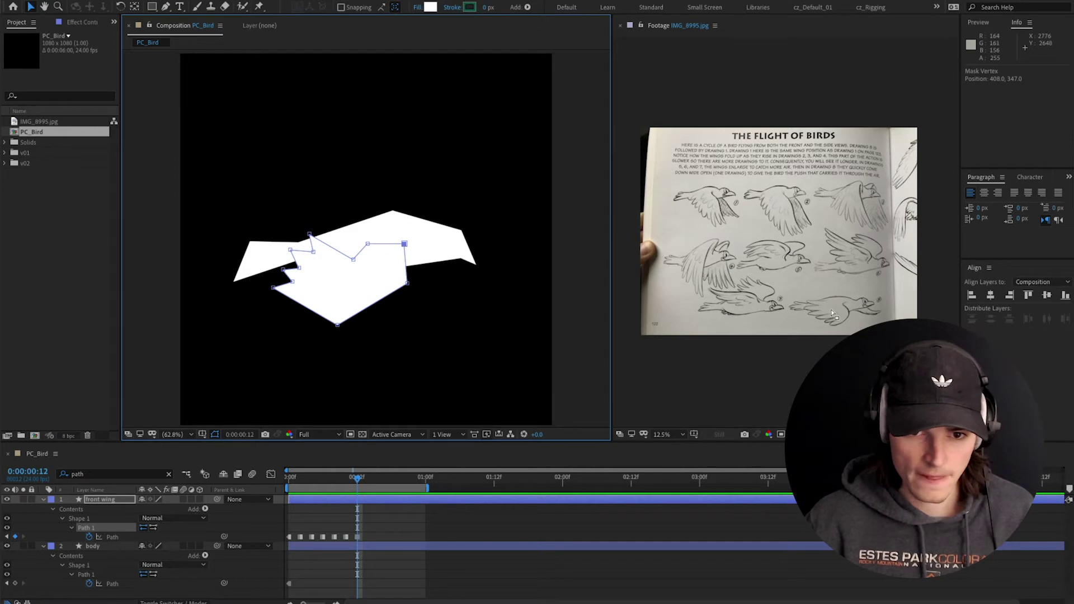
left_click(352, 478)
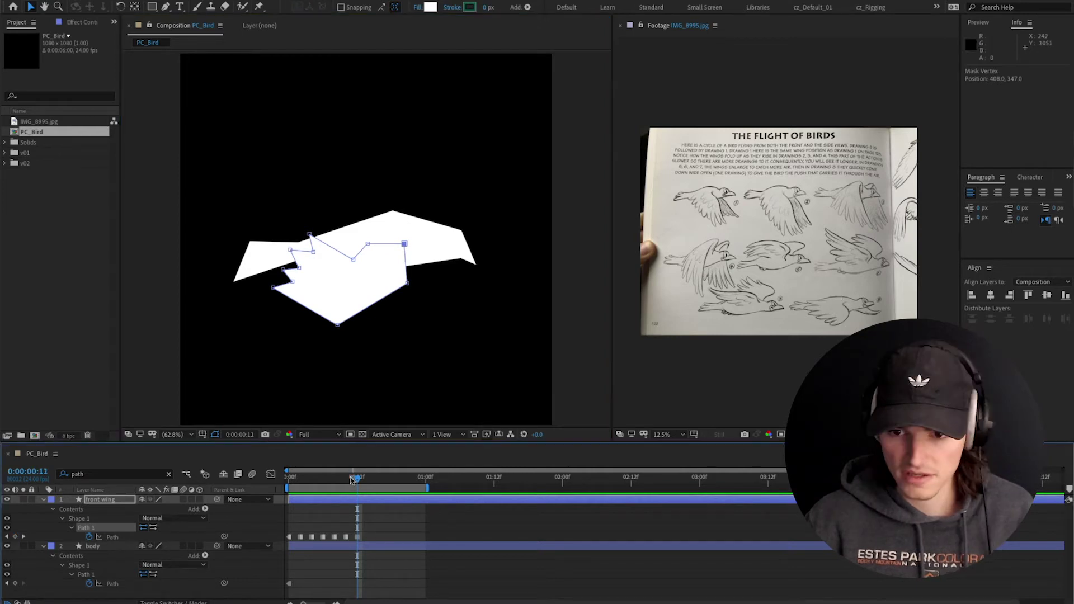
left_click_drag(309, 233, 292, 250)
left_click(407, 584)
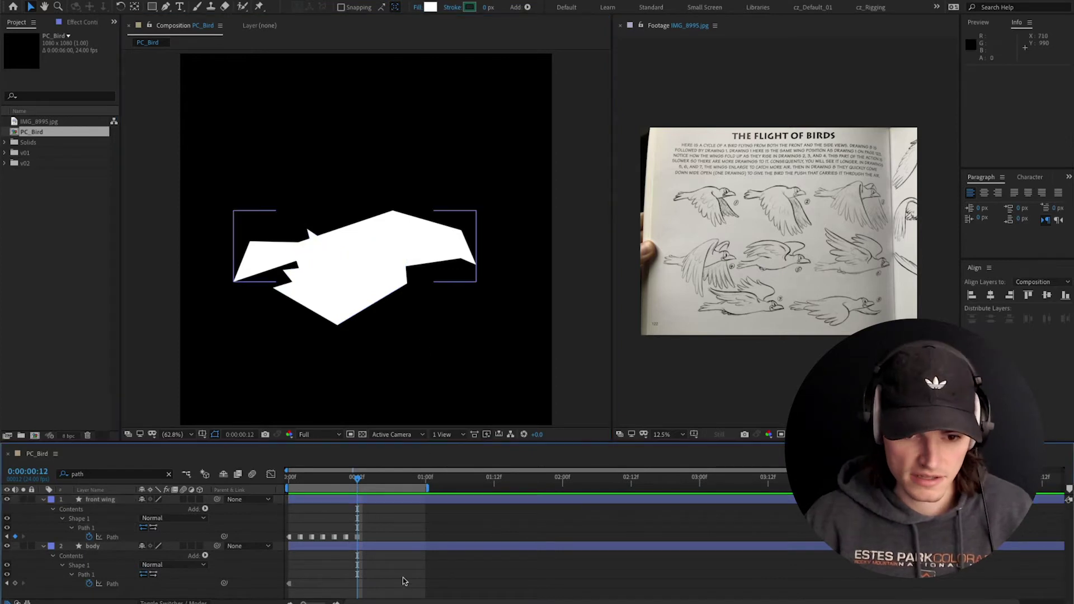
left_click(404, 580)
left_click_drag(348, 479, 358, 481)
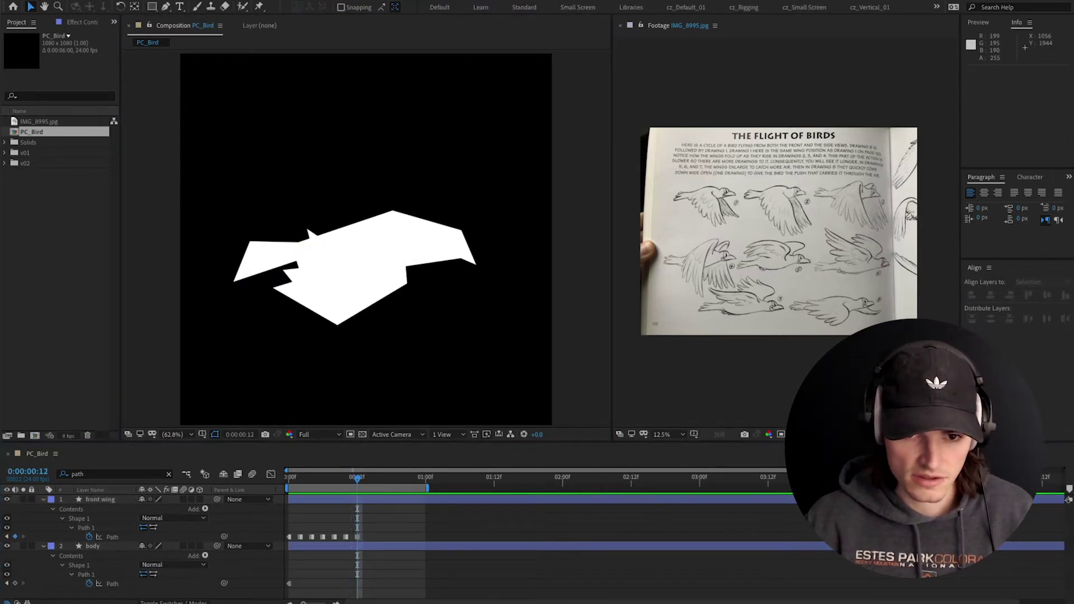
At frame 0, rotate the whole front wing about 7° so its feather tips swing towards the tail
left_click(289, 480)
left_click(289, 537)
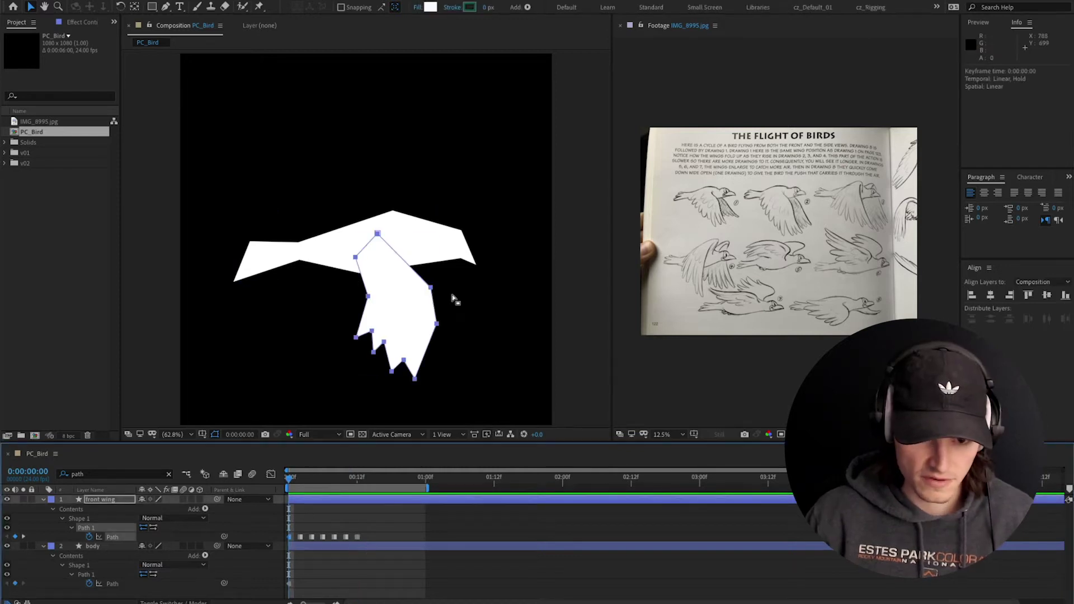
left_click(437, 323)
double_click(436, 323)
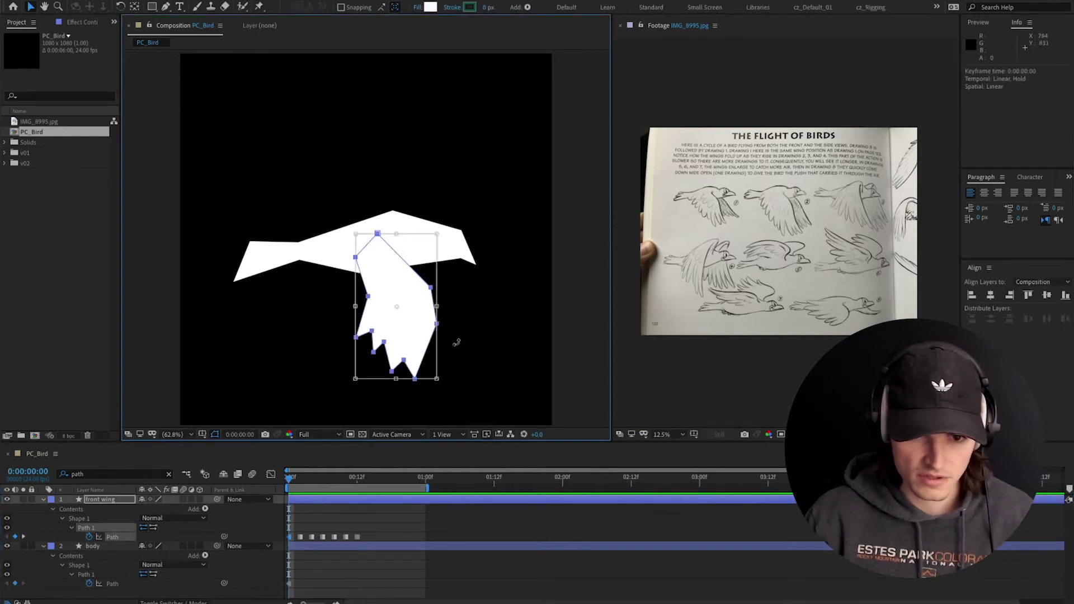
left_click_drag(457, 343, 411, 334)
End the work area at frame 13 and play back the flight cycle
left_click(358, 479)
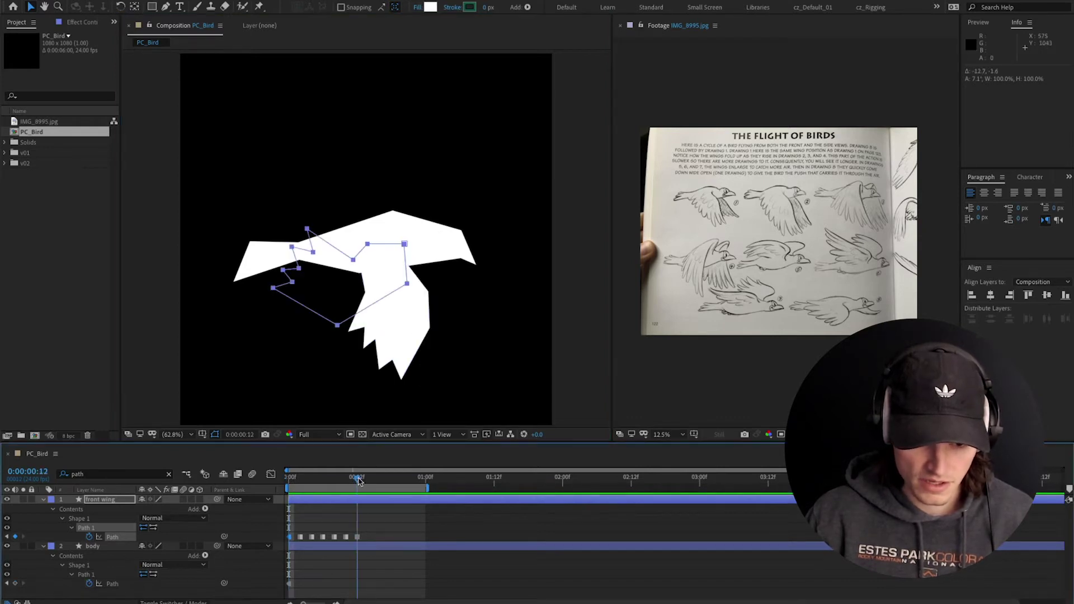
left_click(359, 480)
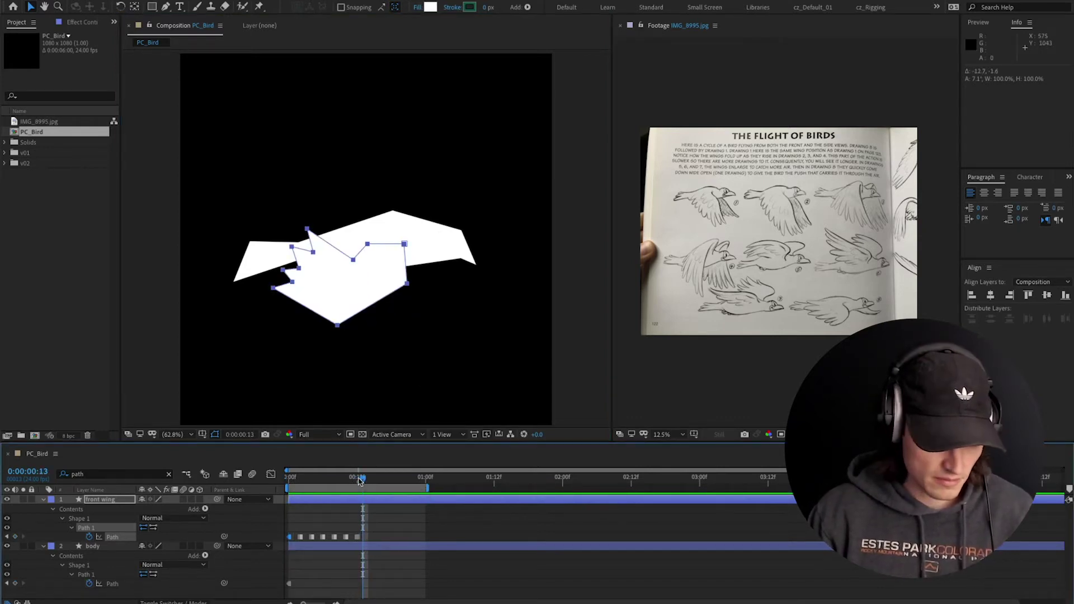
key("n")
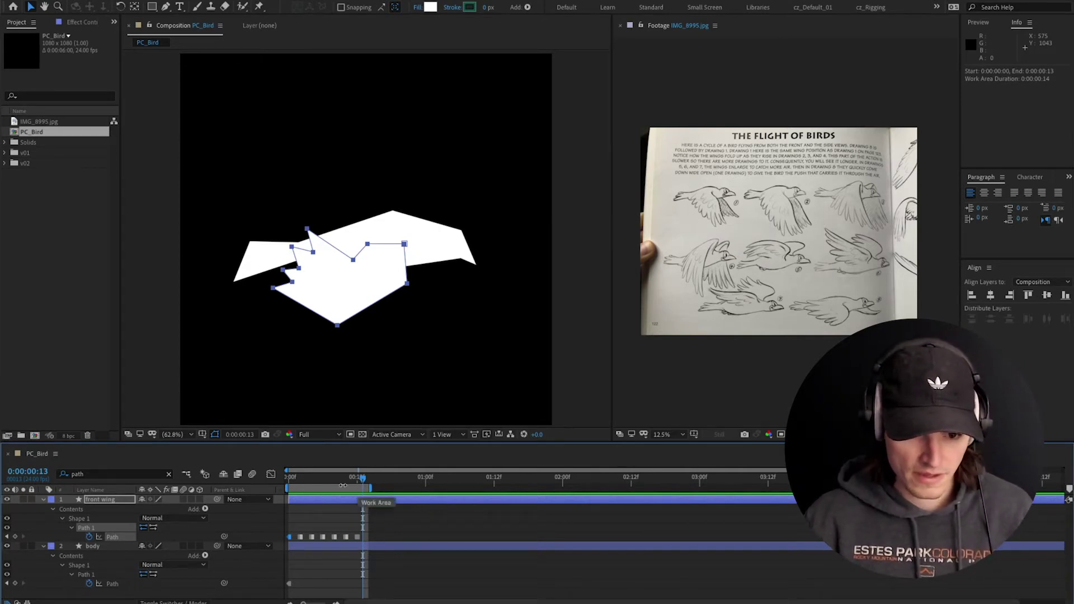
key("space")
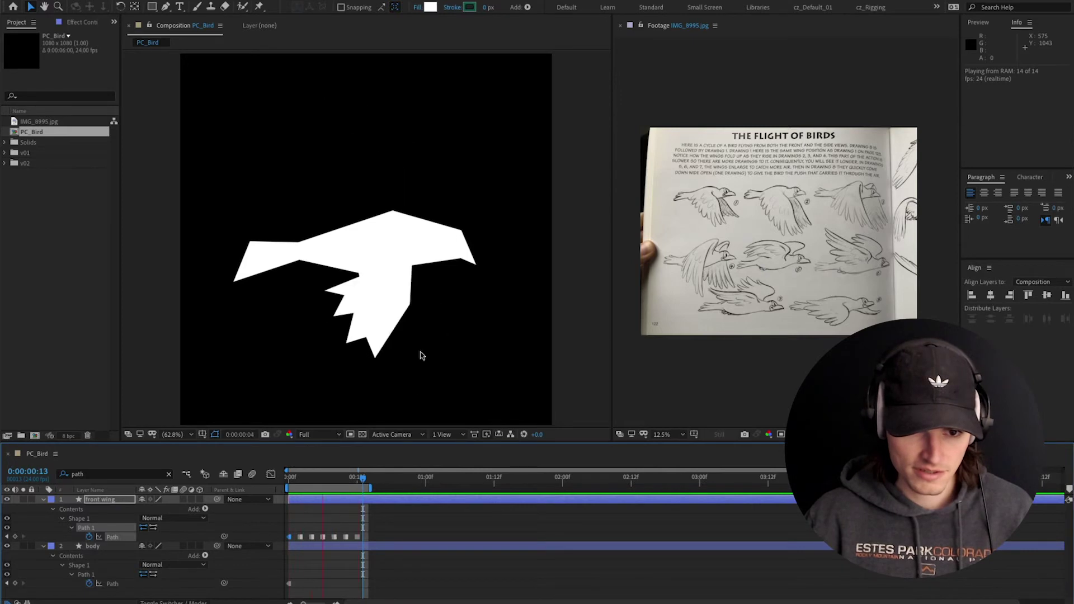
Select the front wing's path keyframes and extend the work area's end to 0:00:01:22
left_click(43, 499)
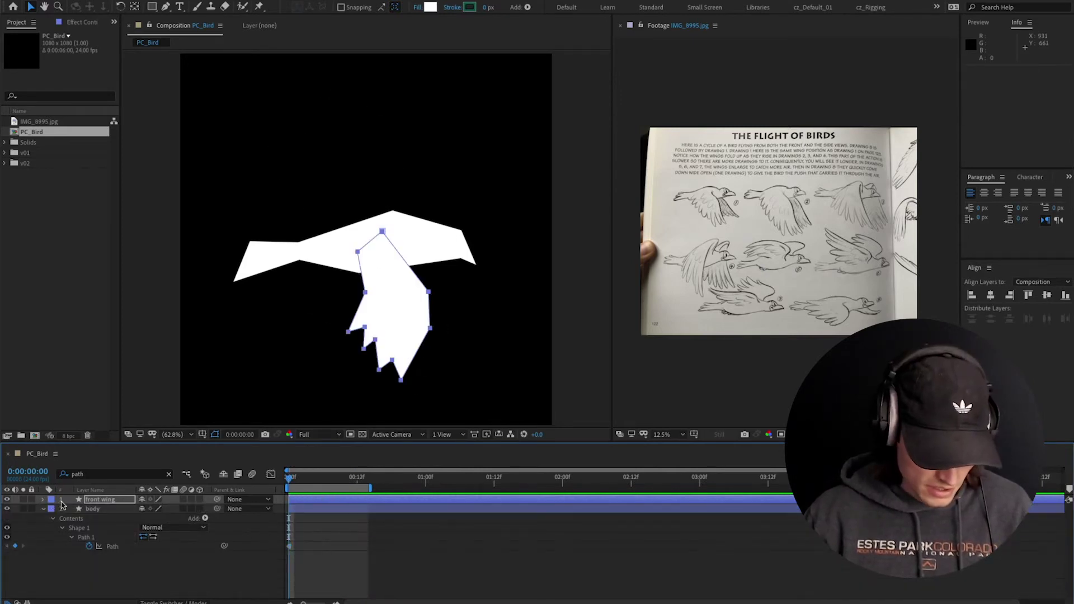
left_click(99, 500)
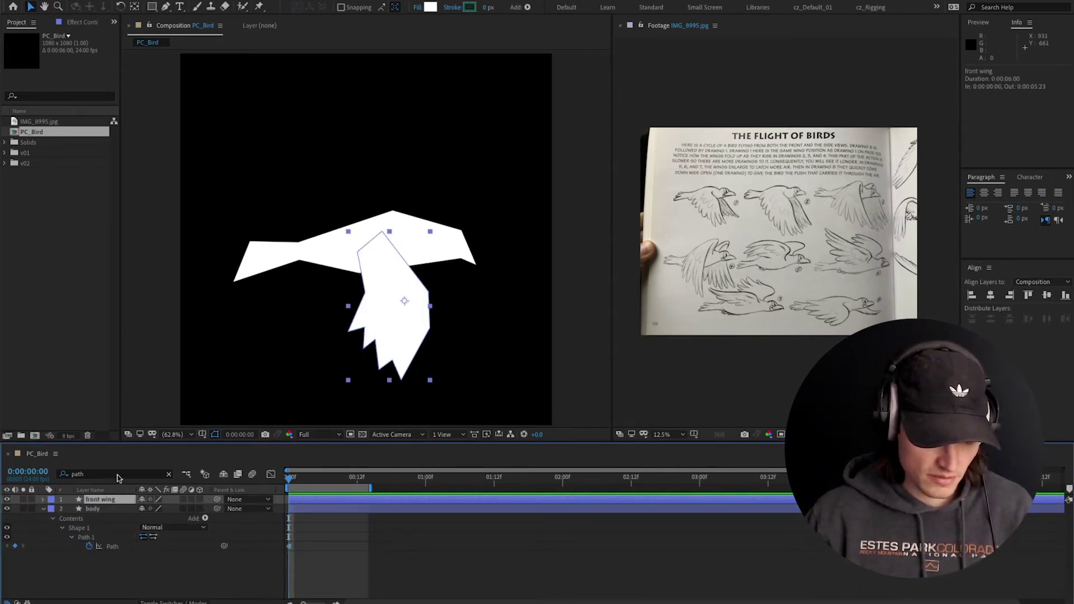
left_click(117, 476)
key("Return")
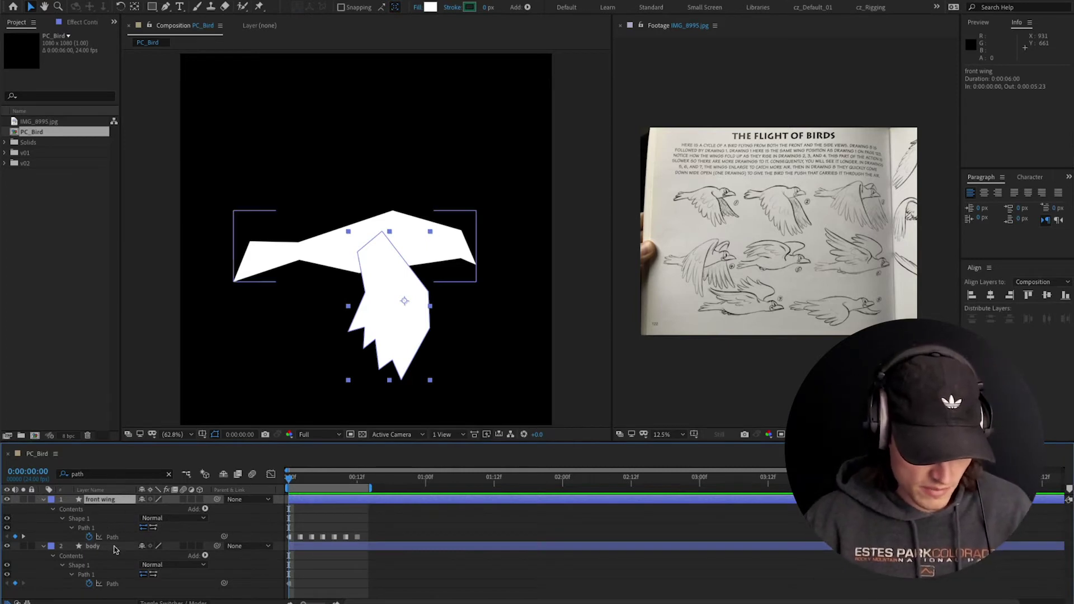
left_click(112, 537)
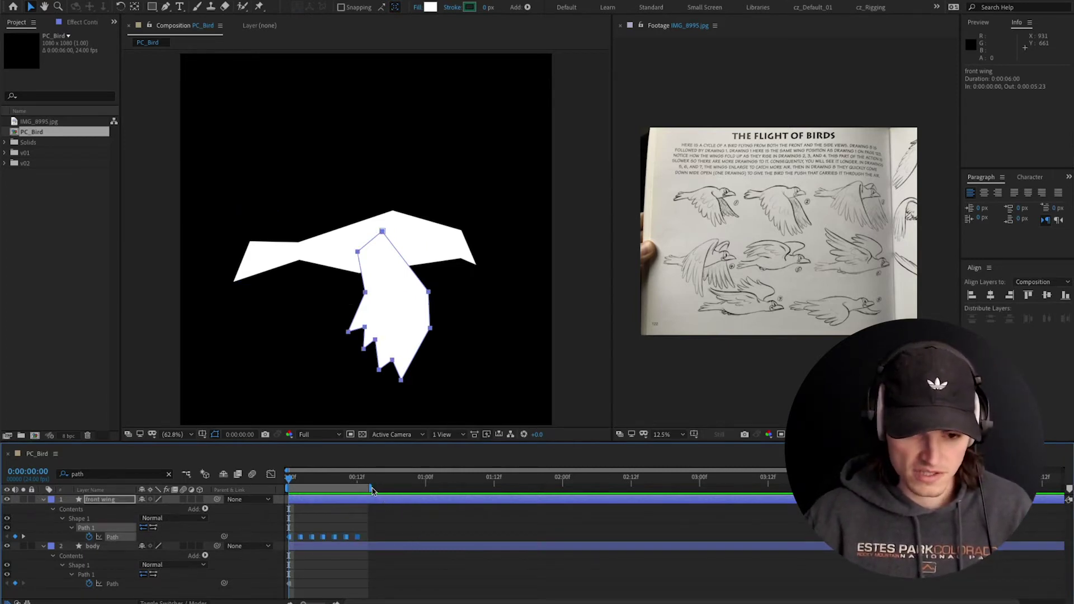
left_click_drag(373, 490, 557, 491)
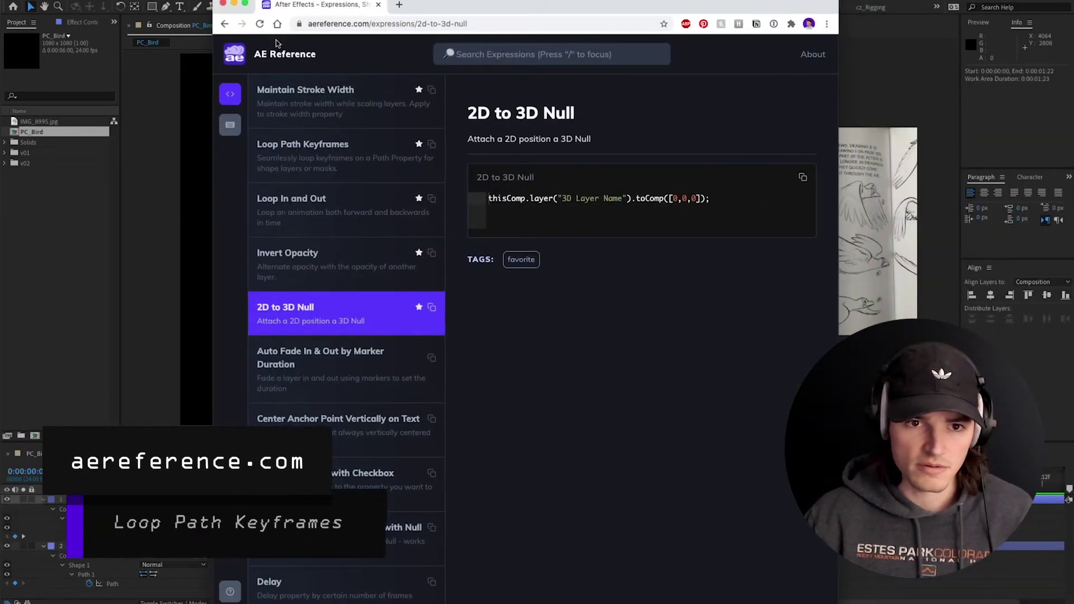
Switch to the AE Reference website in the browser, search for "loop p" and copy the Loop Path Keyframes expression
left_click(283, 54)
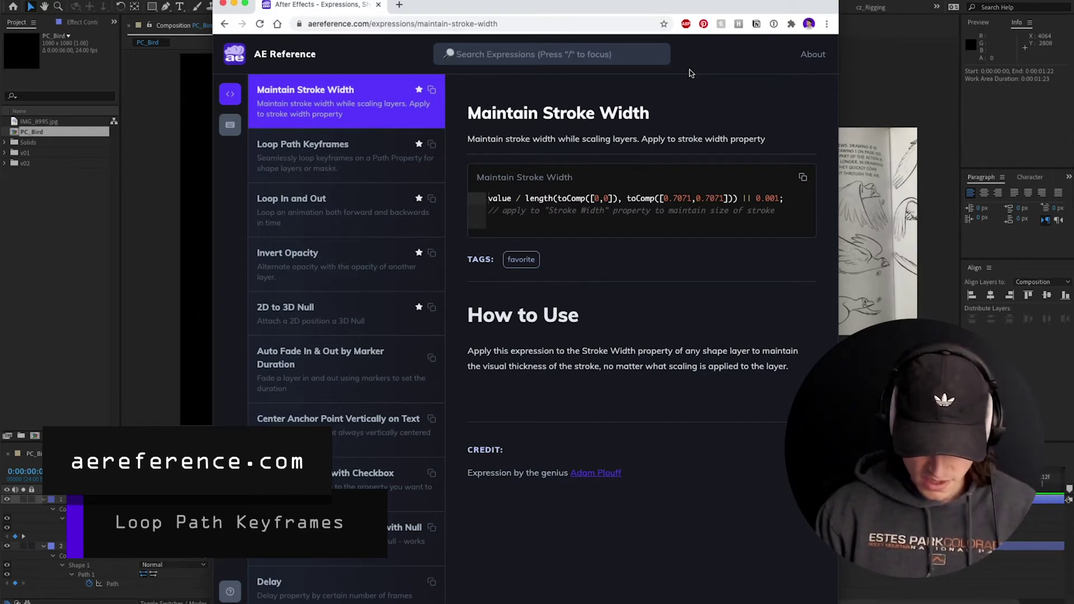
type("/")
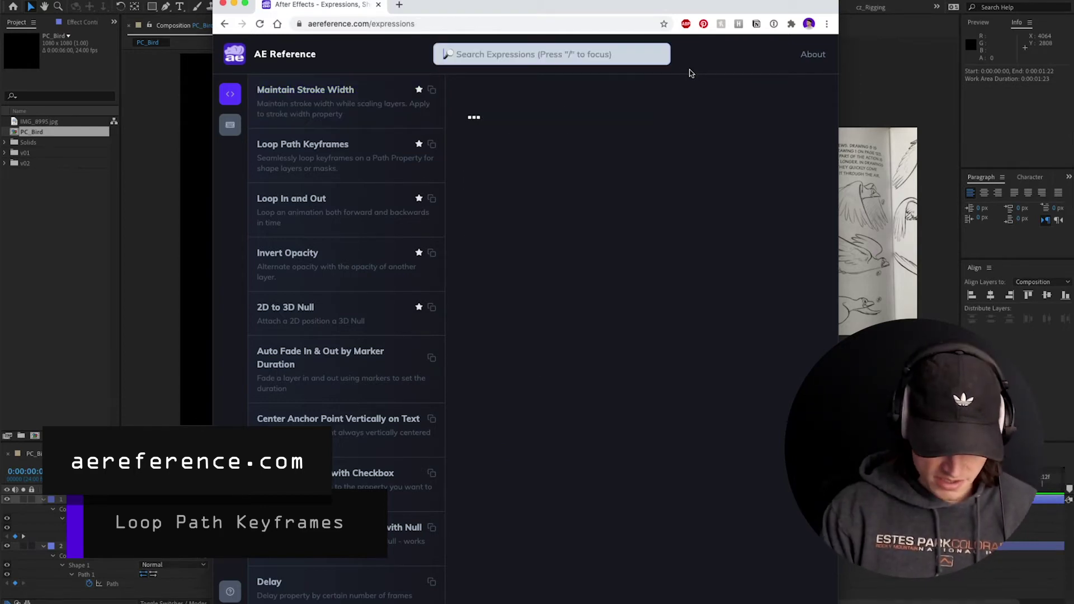
type("loop p")
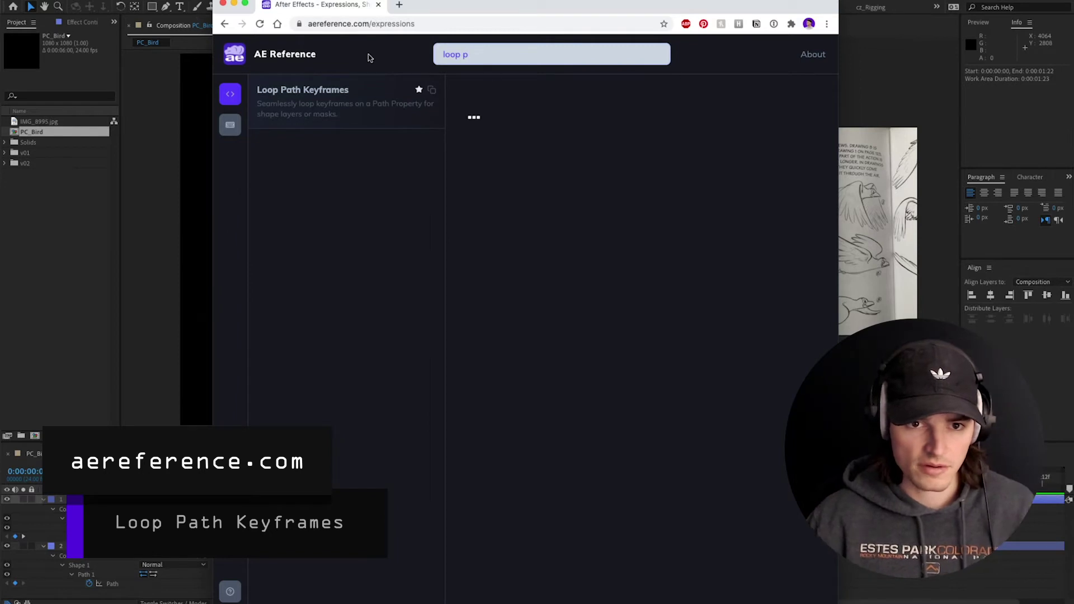
left_click(312, 91)
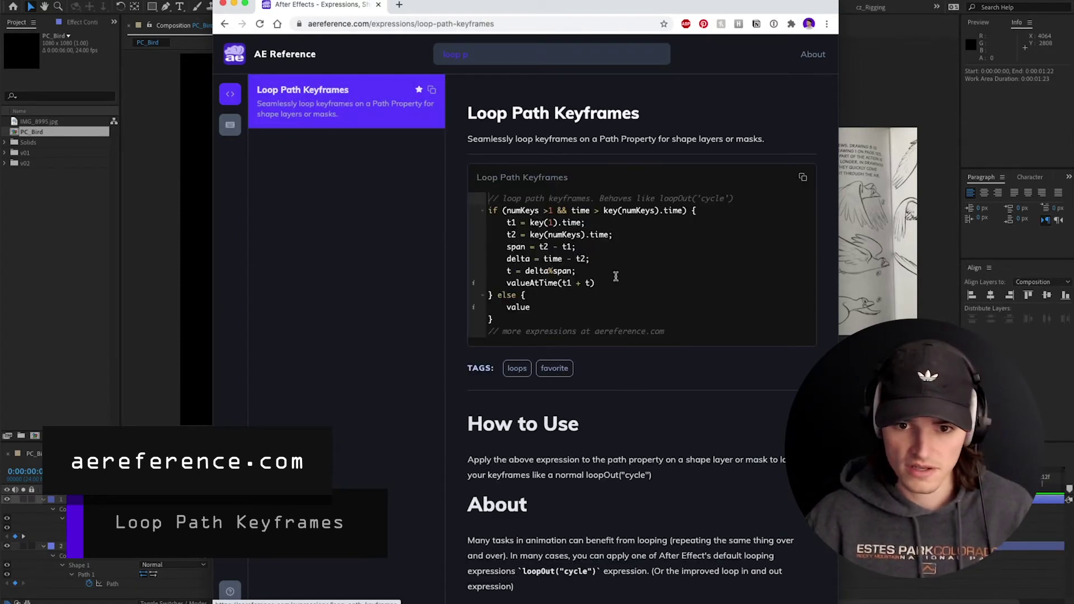
left_click_drag(666, 331, 484, 197)
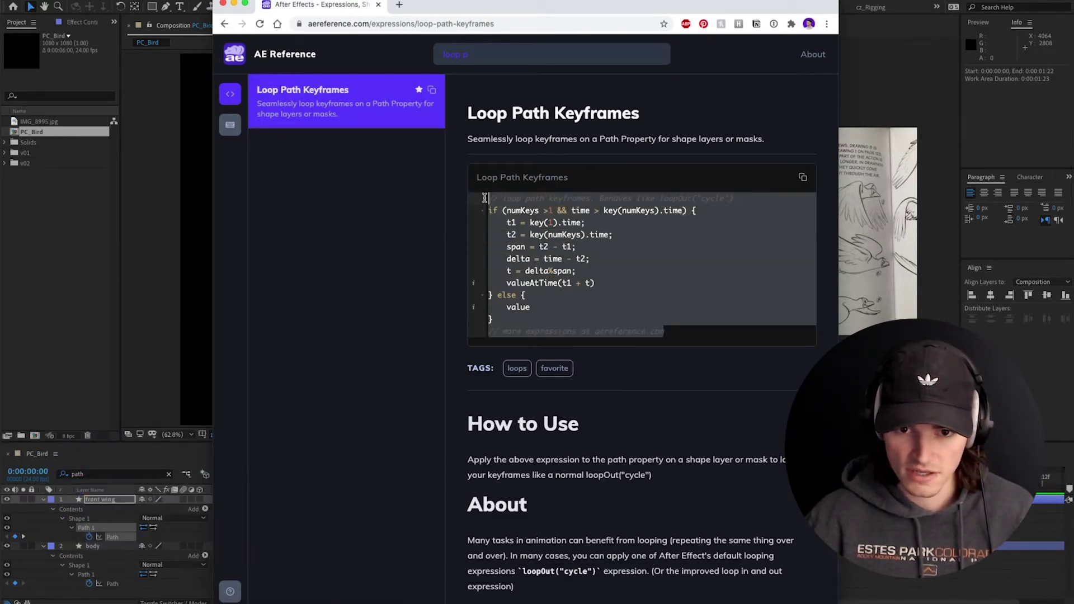
scroll(641, 390, "down", 4)
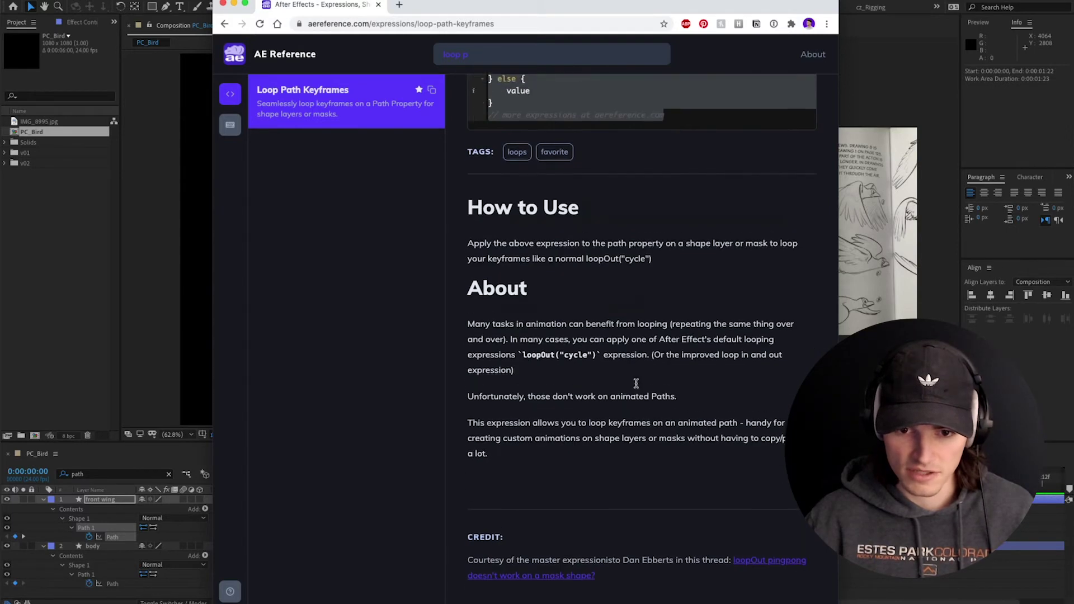
scroll(638, 386, "up", 4)
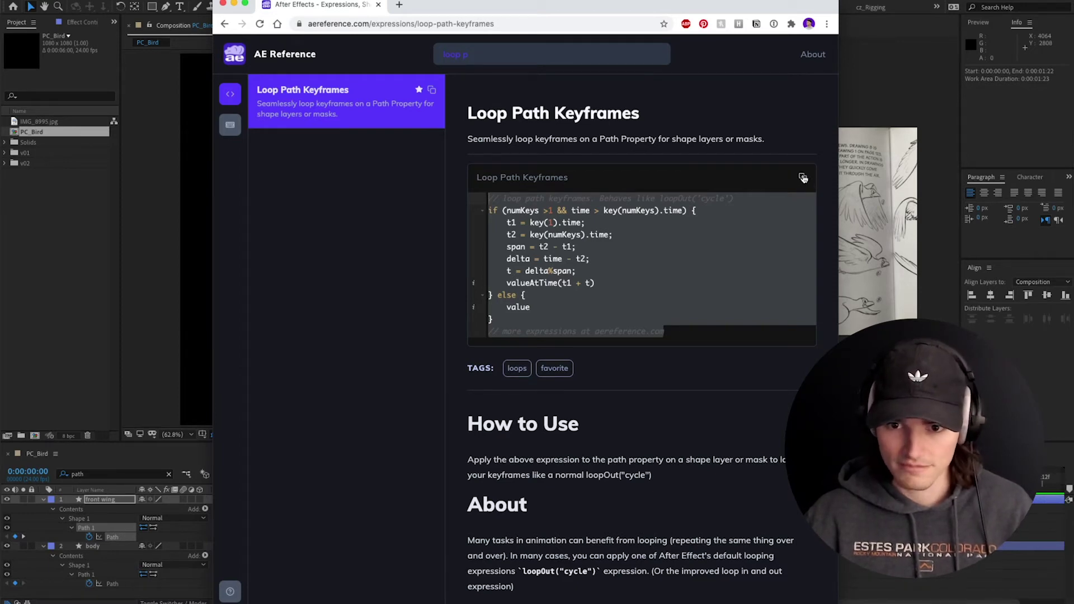
left_click(803, 177)
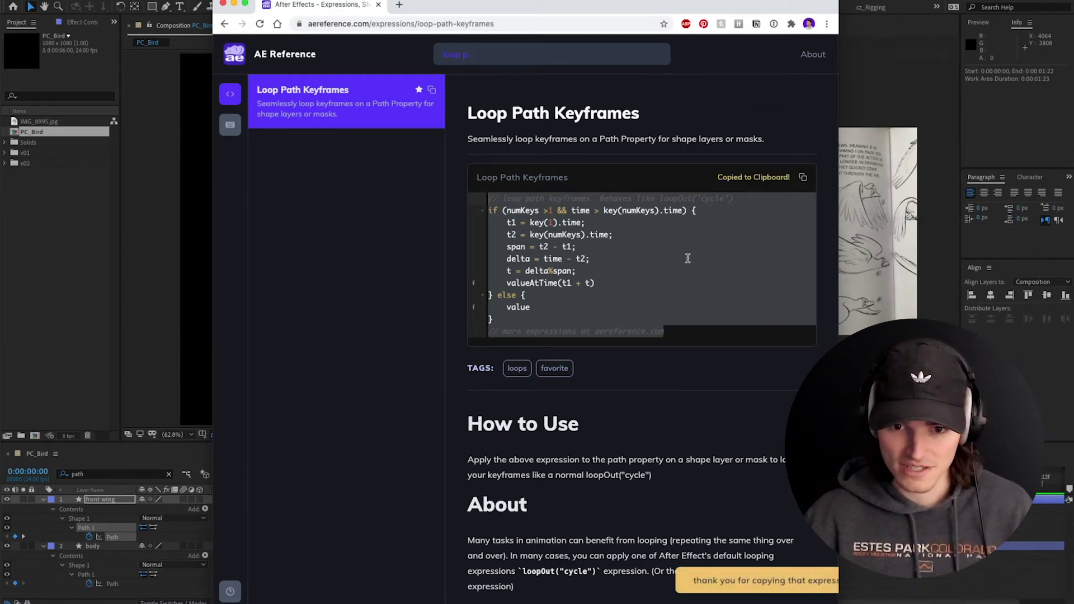
Back in After Effects, paste the copied loop expression onto the front wing's Path property and play back the looping wing
key("super+Tab")
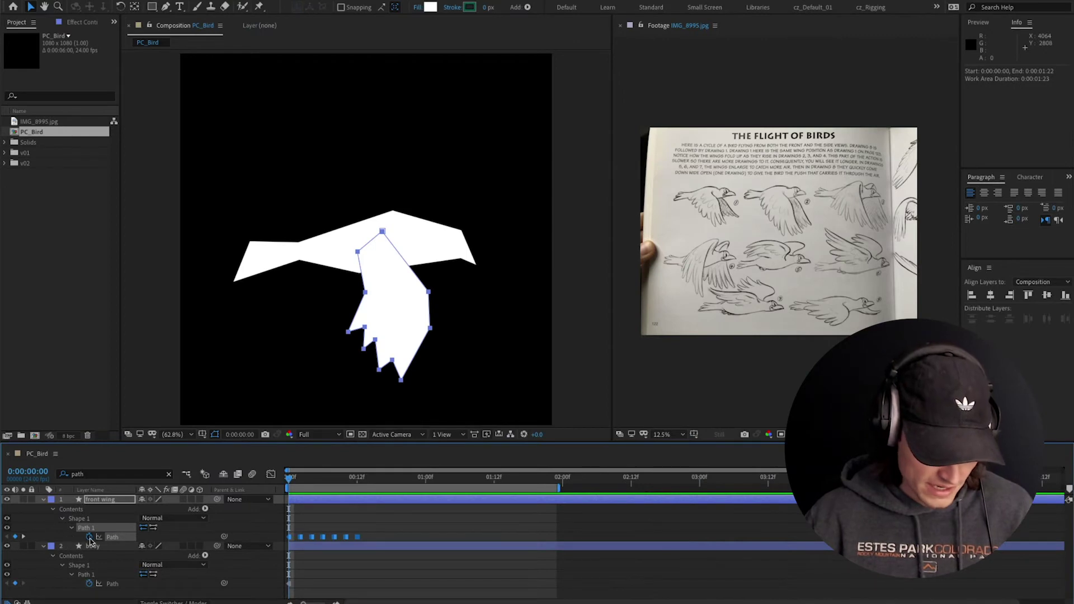
left_click(89, 538, "alt")
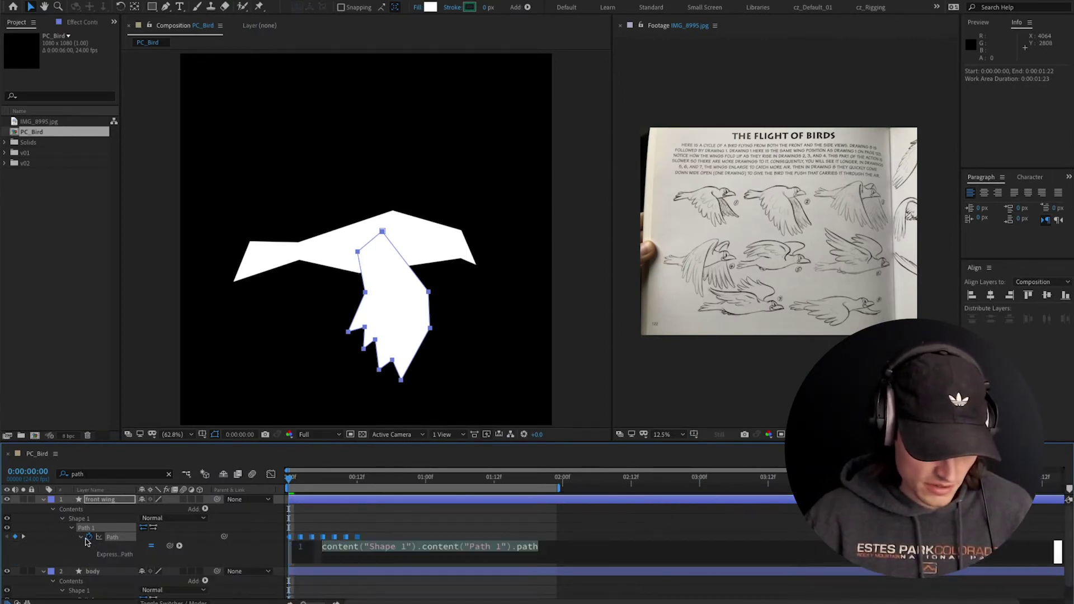
key("ctrl+v")
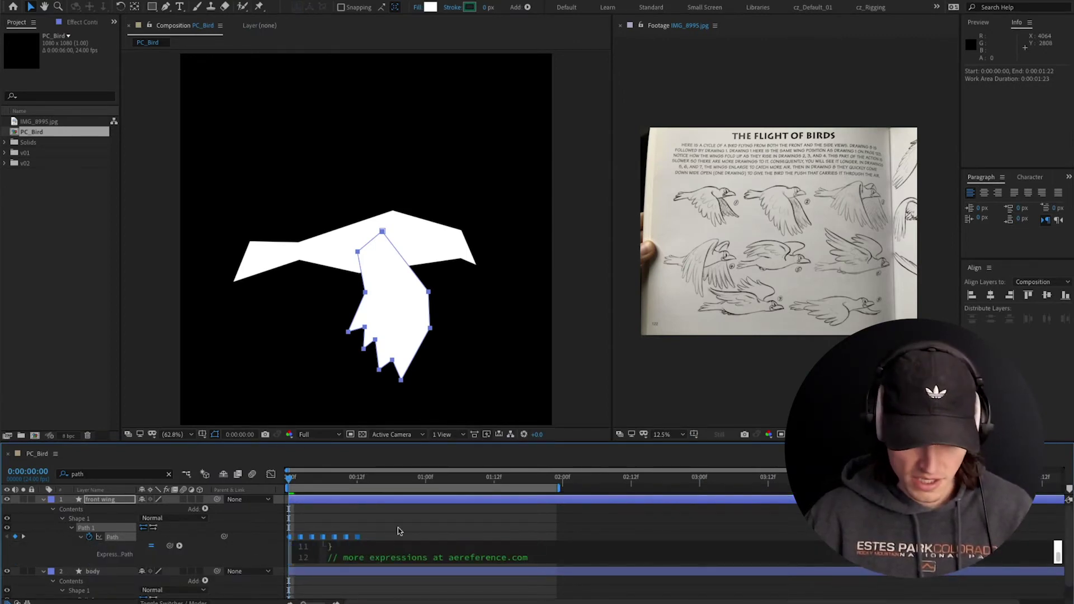
left_click(398, 528)
key("space")
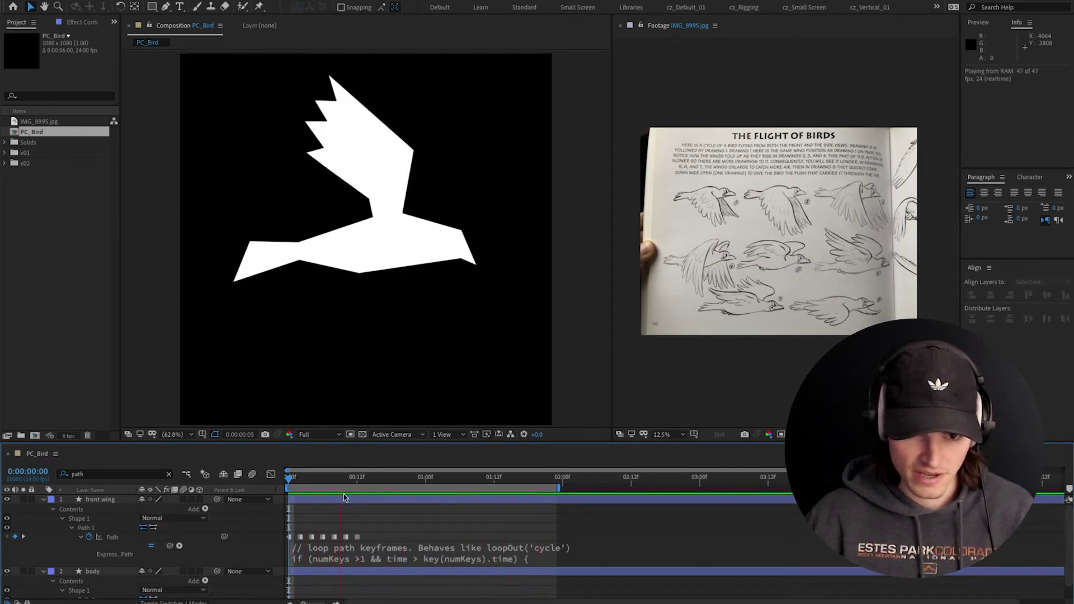
key("space")
Extend the work area's end to 0:00:01:23 and collapse the expression under the front wing's path
left_click_drag(562, 488, 566, 488)
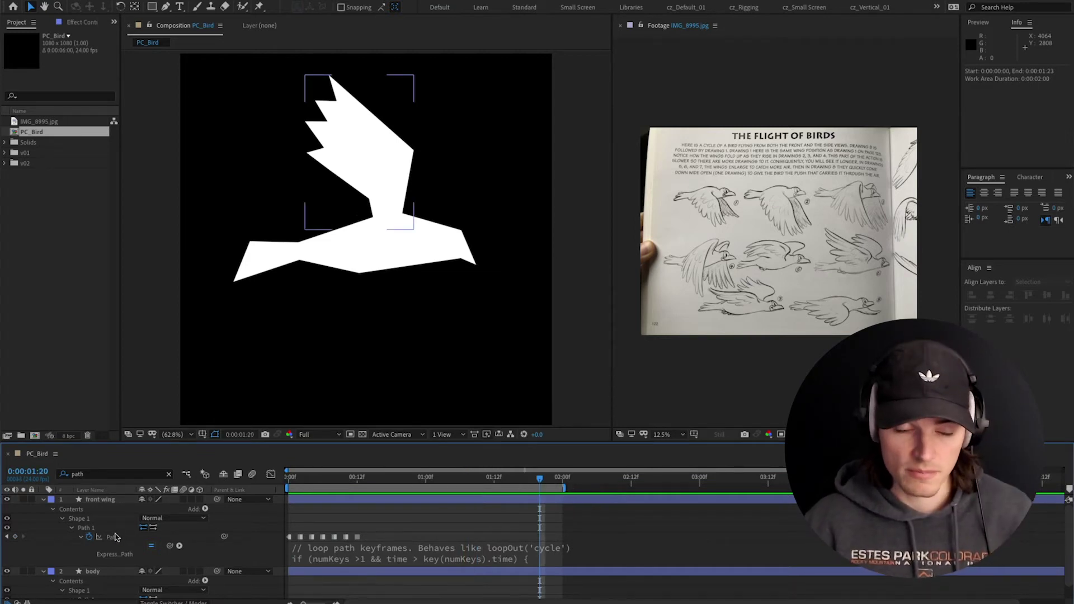
left_click(112, 537)
key("ctrl+shift+a")
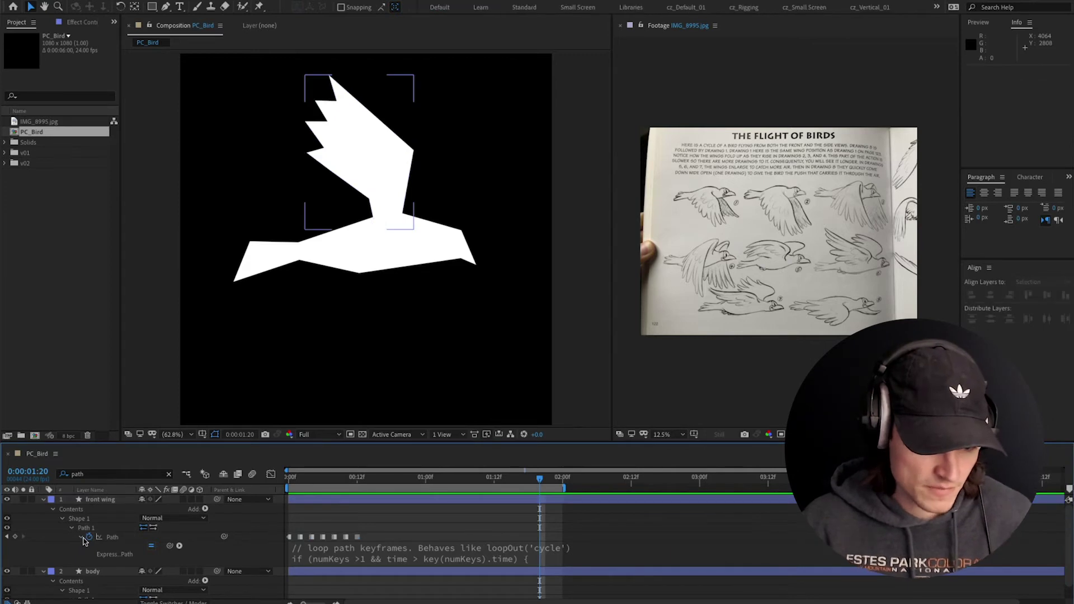
left_click(82, 537)
left_click(139, 547)
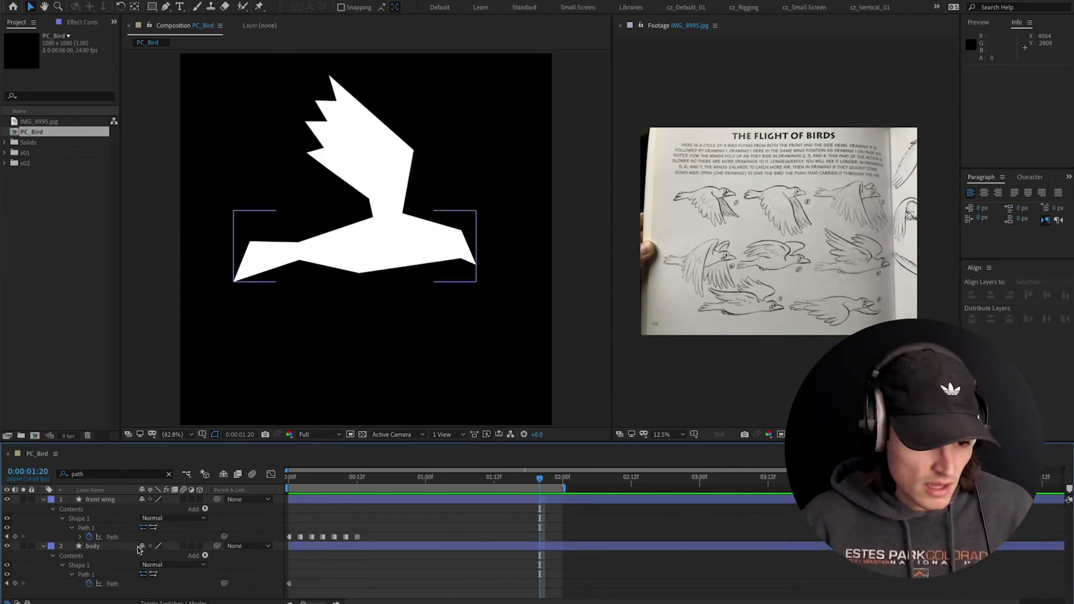
Return to frame 0, duplicate the front wing layer as "back wing" and place it beneath the body layer
left_click(115, 548)
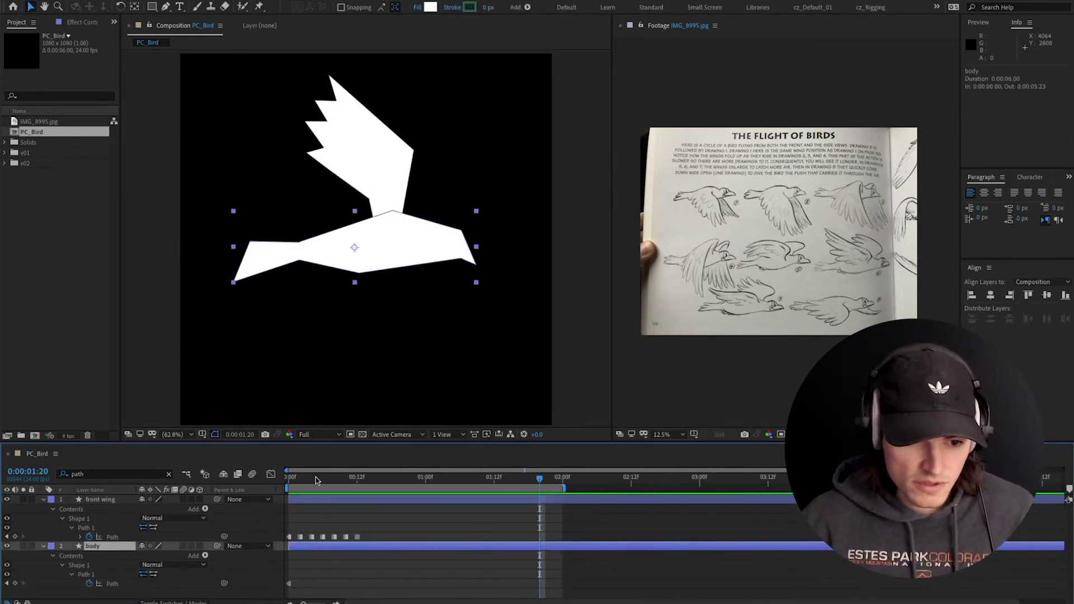
key("Home")
left_click(137, 501)
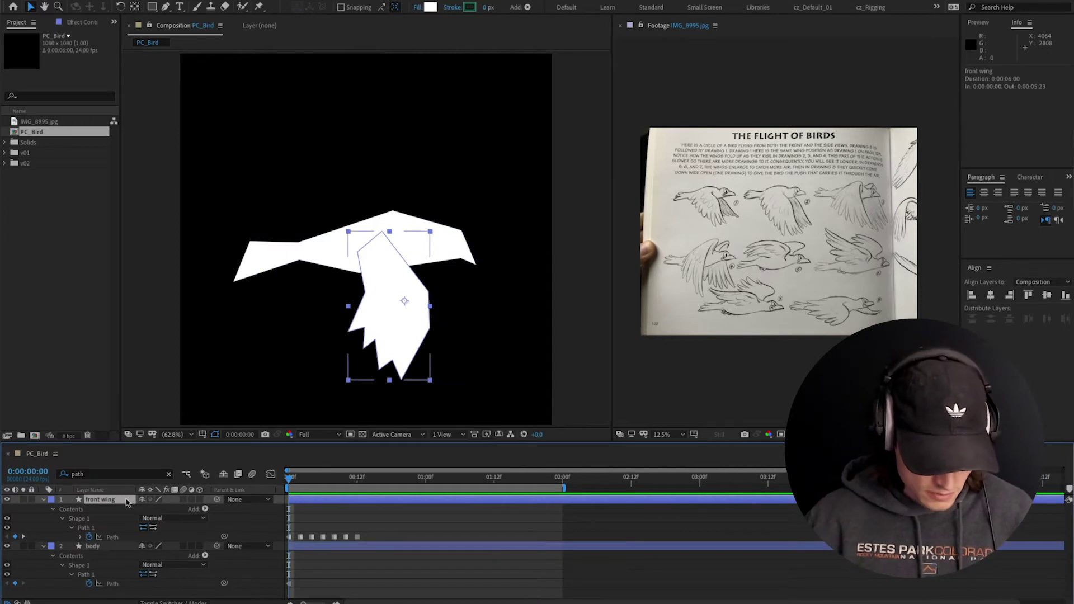
key("ctrl+d")
key("Return")
type("back wing")
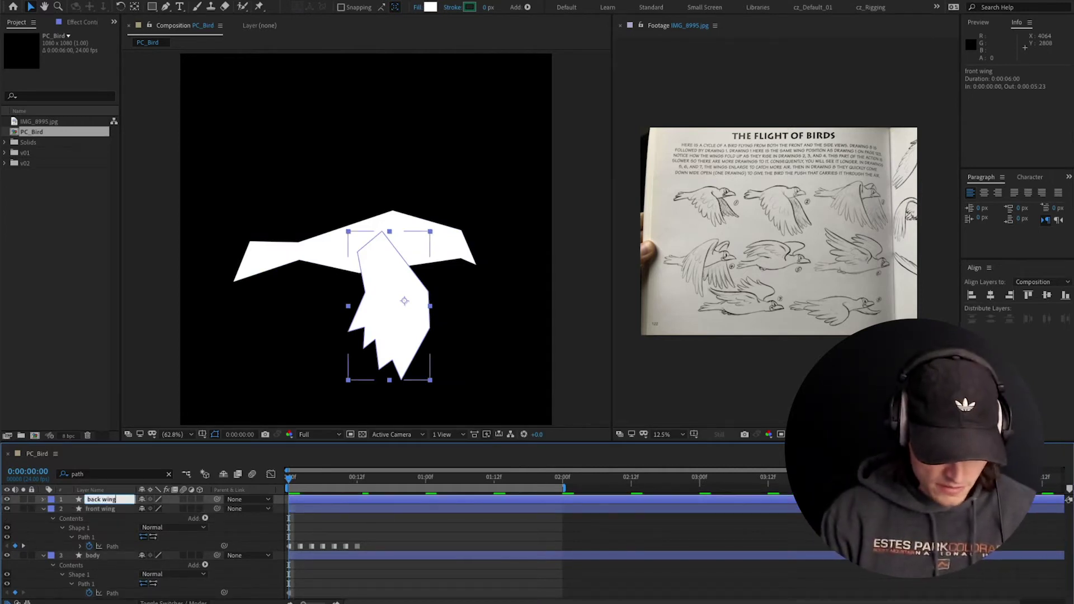
key("Return")
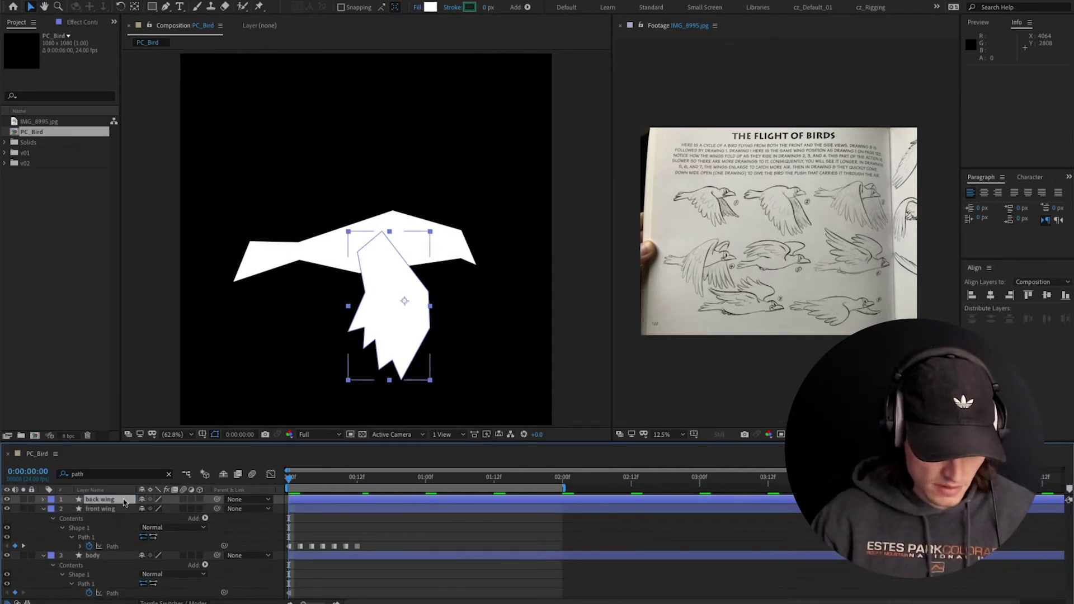
left_click(43, 508)
left_click_drag(106, 499, 115, 529)
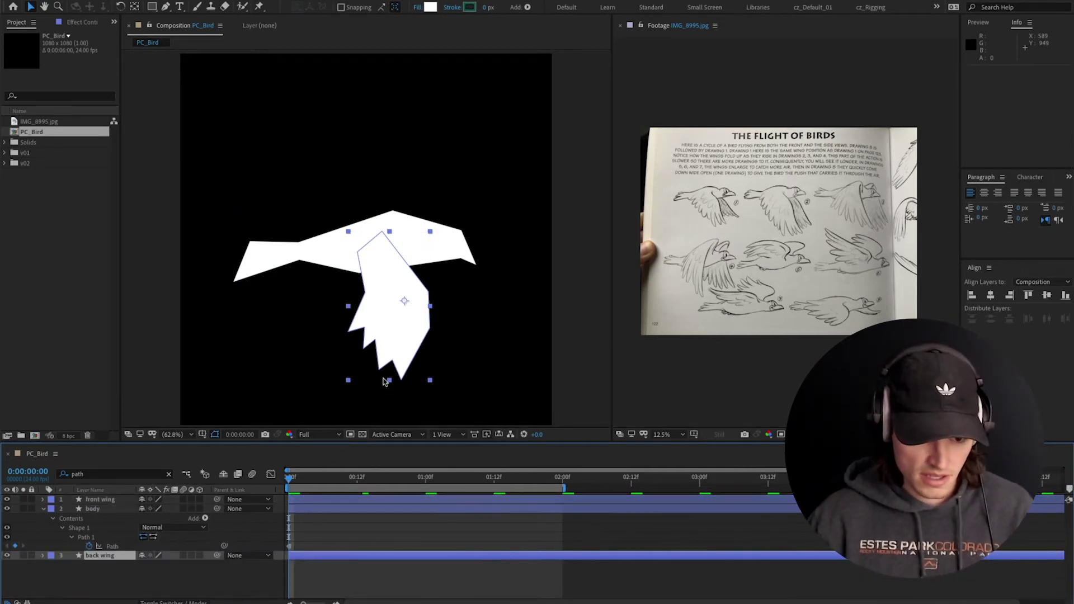
Shift the back wing about 45 px horizontally towards the head and set its fill to light grey CDCDCD
left_click_drag(411, 268, 427, 268)
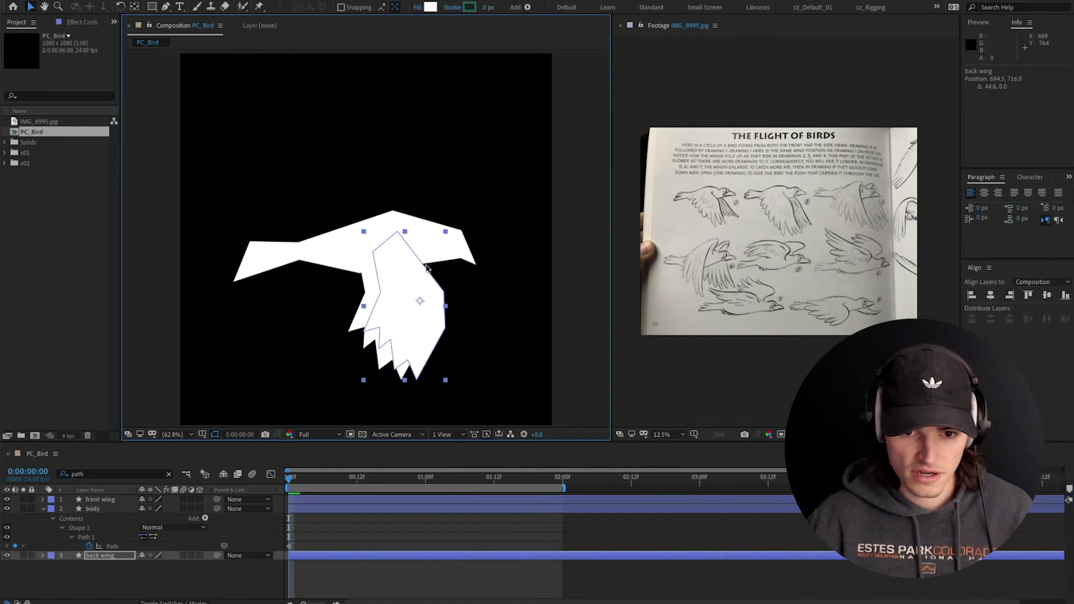
left_click(429, 7)
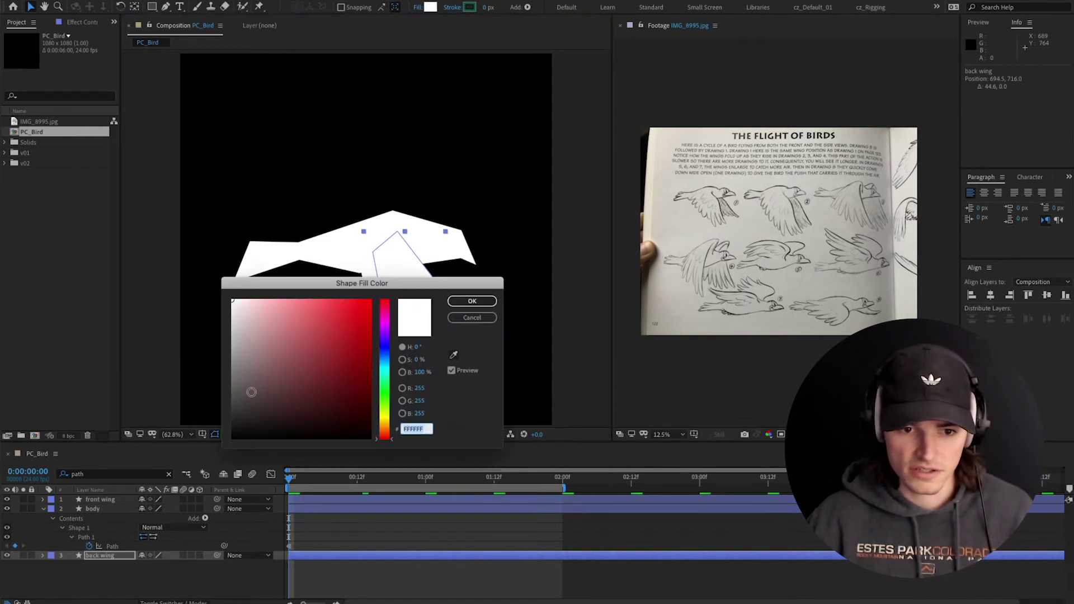
left_click_drag(245, 338, 228, 324)
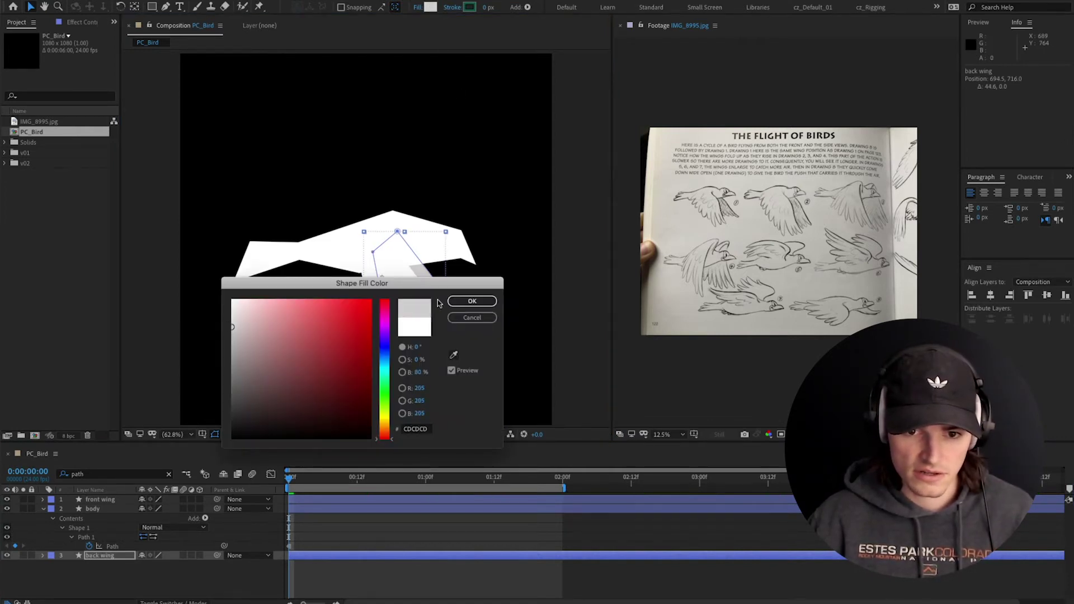
left_click(471, 302)
left_click(403, 538)
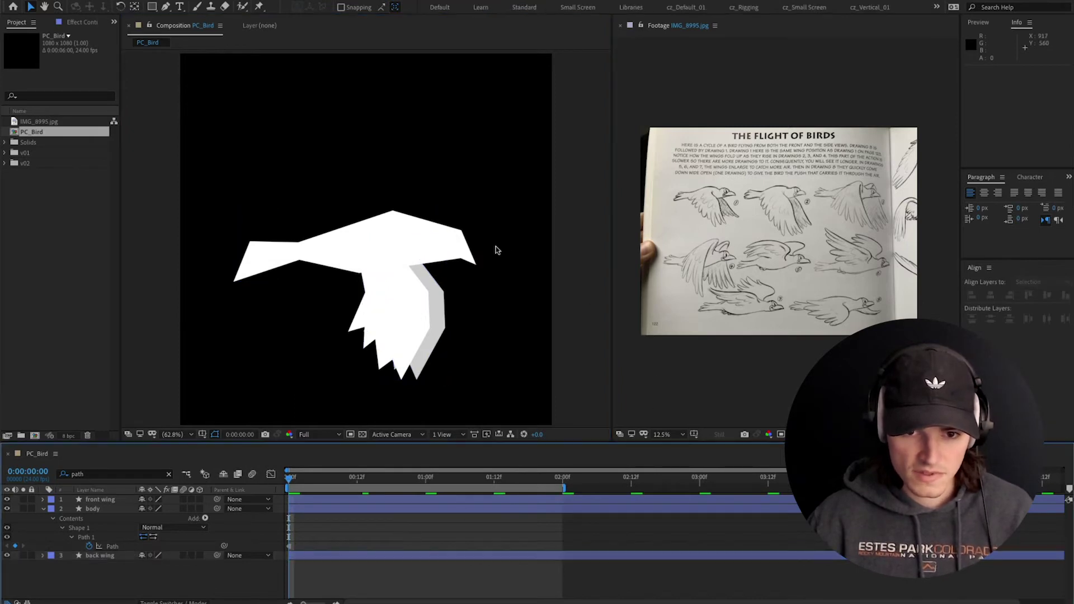
Play back the flight cycle with both wings and scrub back to frame 0
key("space")
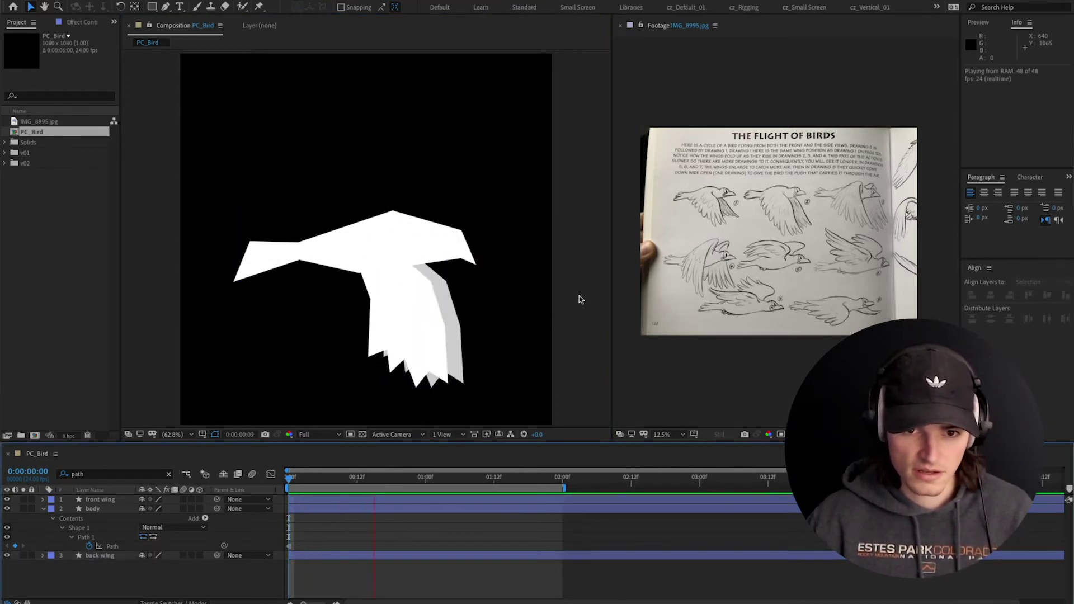
left_click(303, 479)
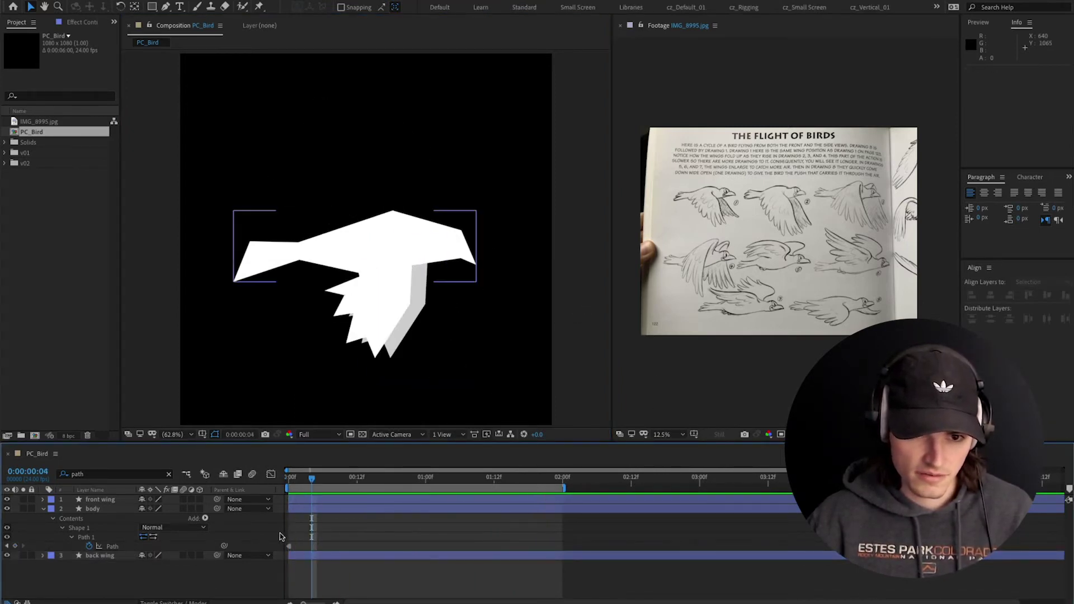
left_click_drag(303, 482, 288, 483)
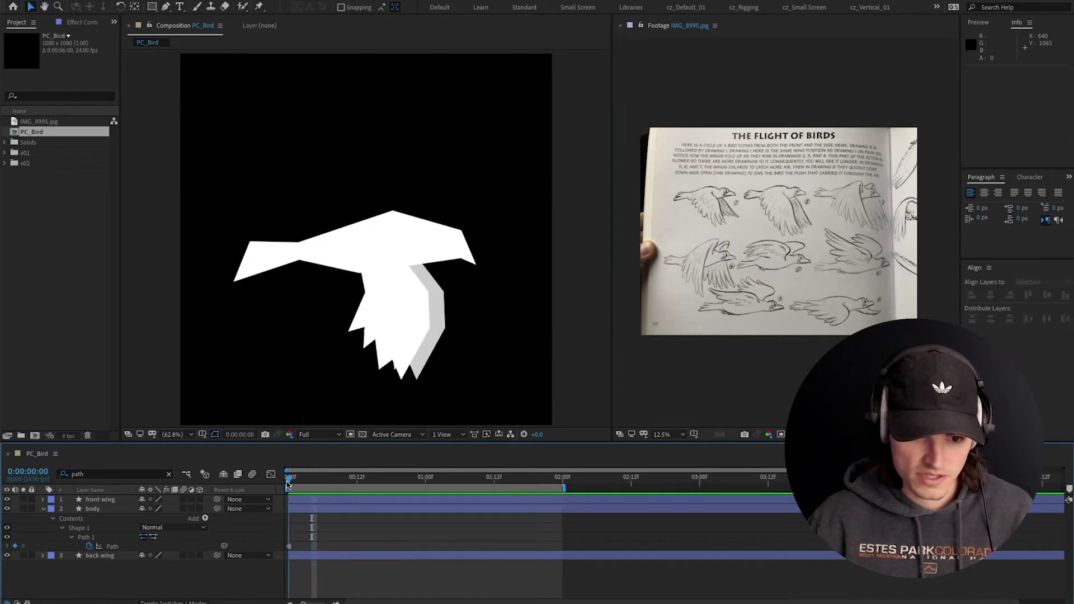
Move the back wing's anchor point about 68 px towards the tail and 164 px up to the shoulder, and select the body layer
left_click(309, 556)
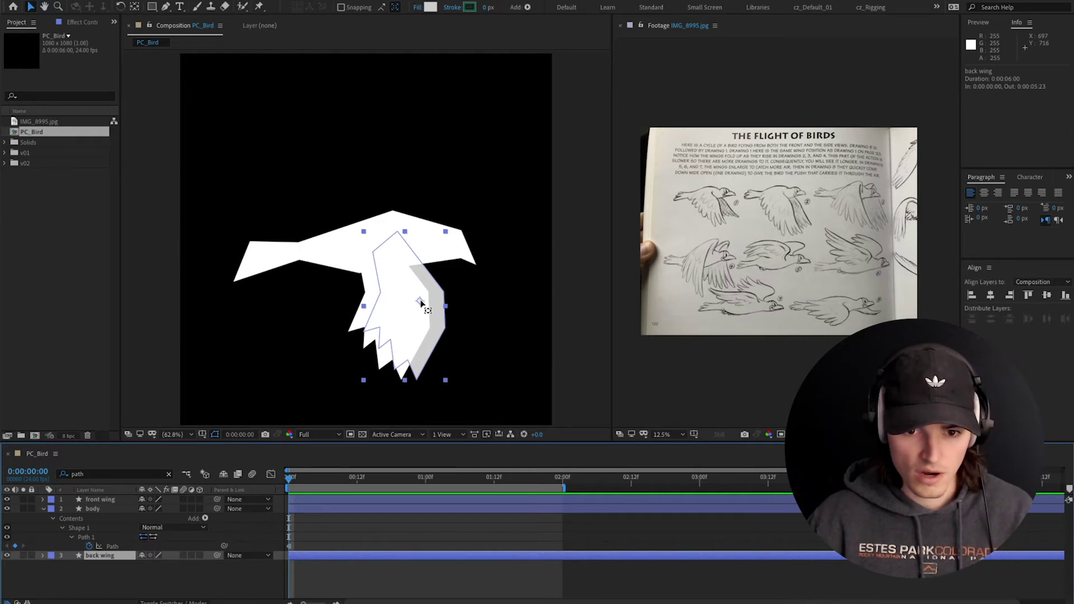
left_click_drag(421, 303, 399, 249)
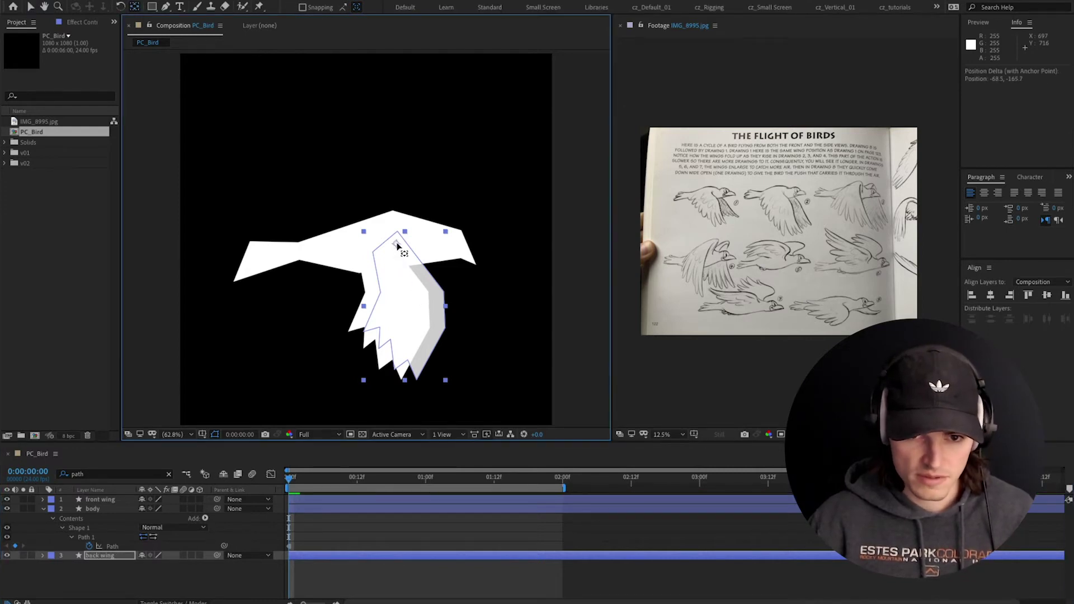
left_click(90, 509)
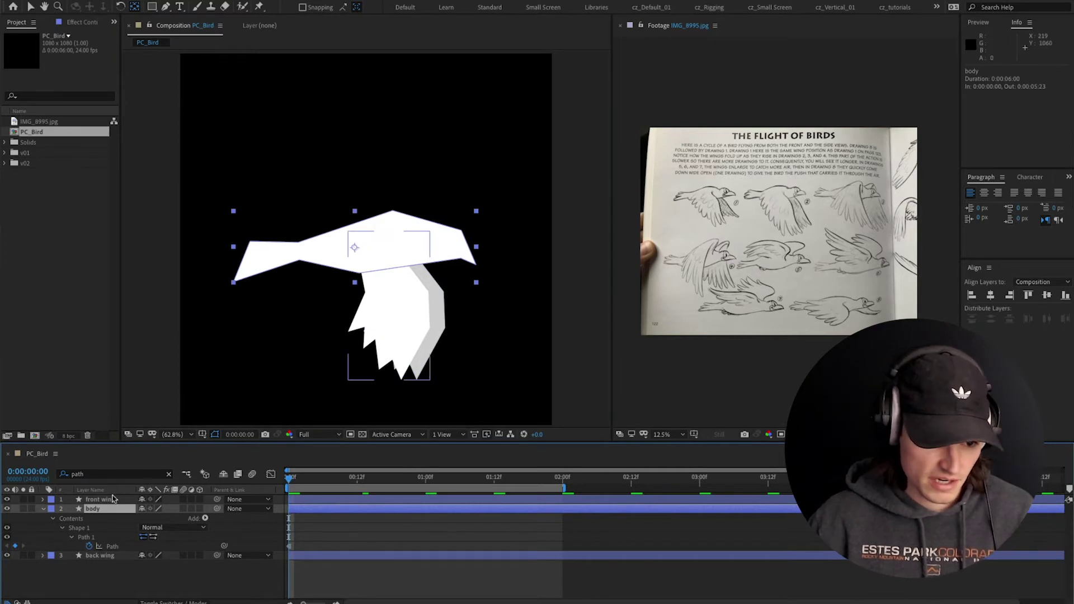
Move the front wing's anchor point about 70 px towards the tail and 156 px up to the shoulder
left_click(393, 301)
left_click_drag(400, 306, 380, 247)
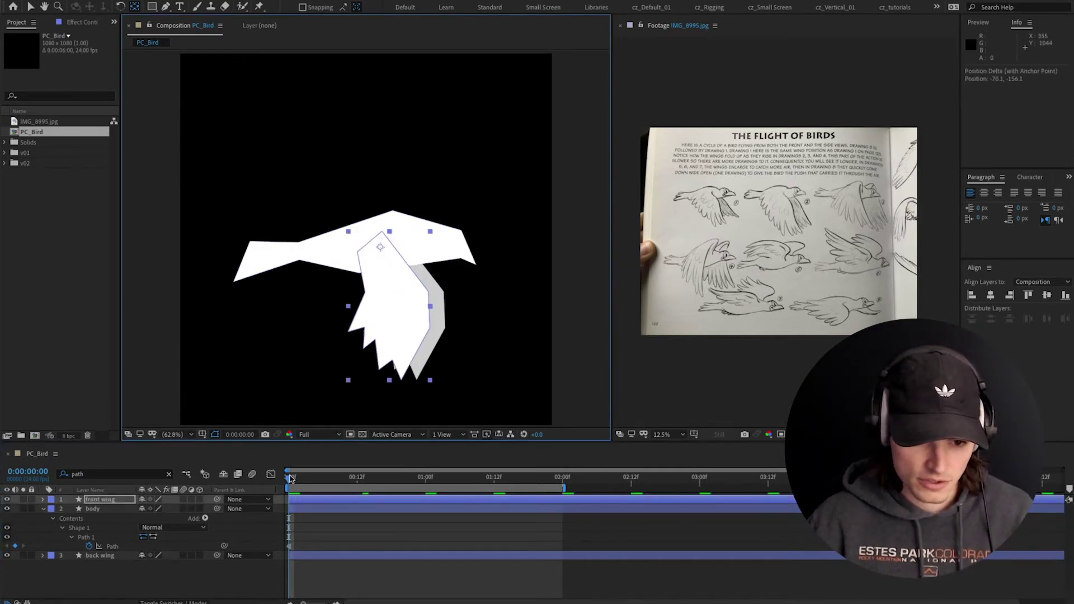
Review the front wing layer's path keyframes and modified properties, and collapse the layer
left_click(290, 478)
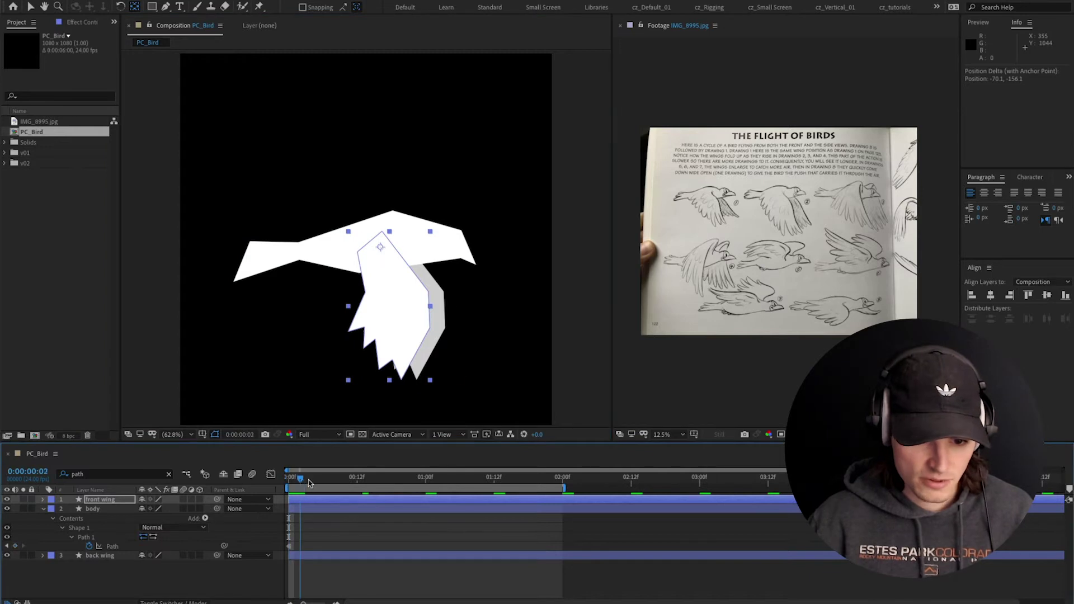
left_click(331, 503)
key("u")
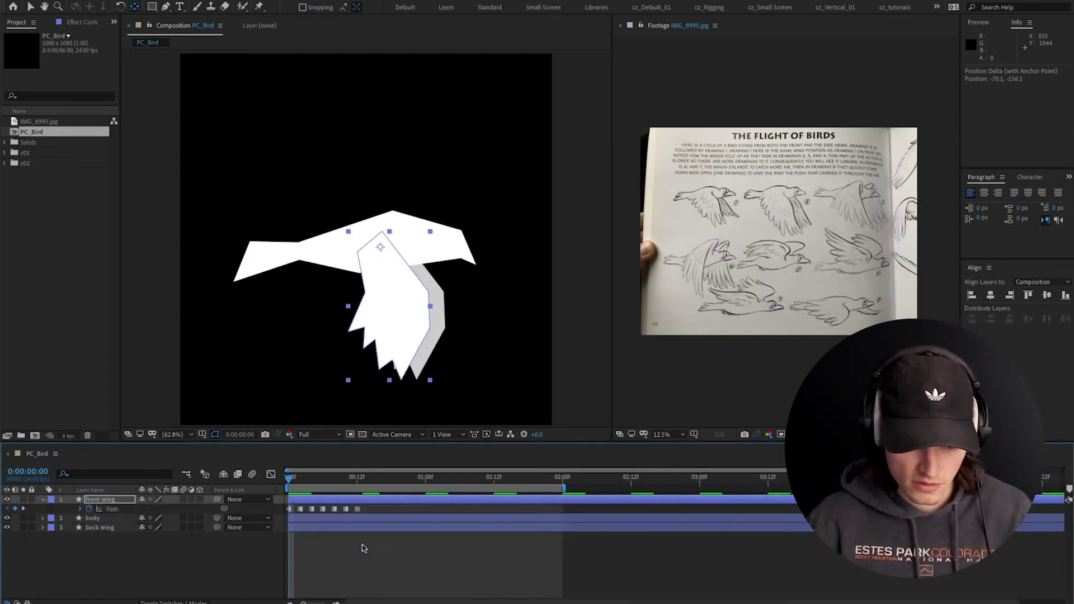
left_click(365, 547)
key("u")
key("u")
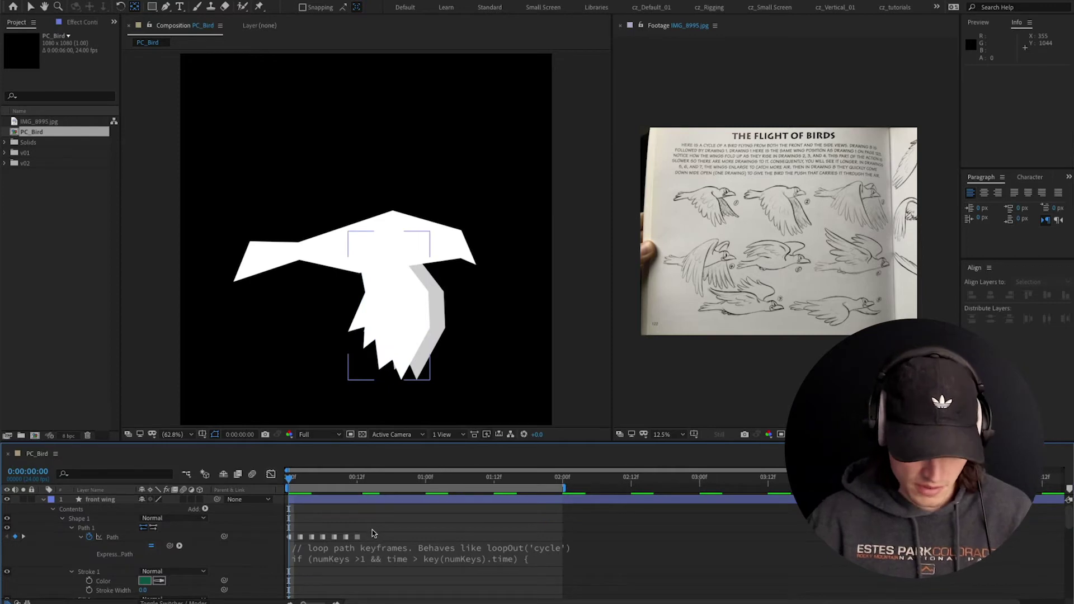
key("u")
left_click(355, 500)
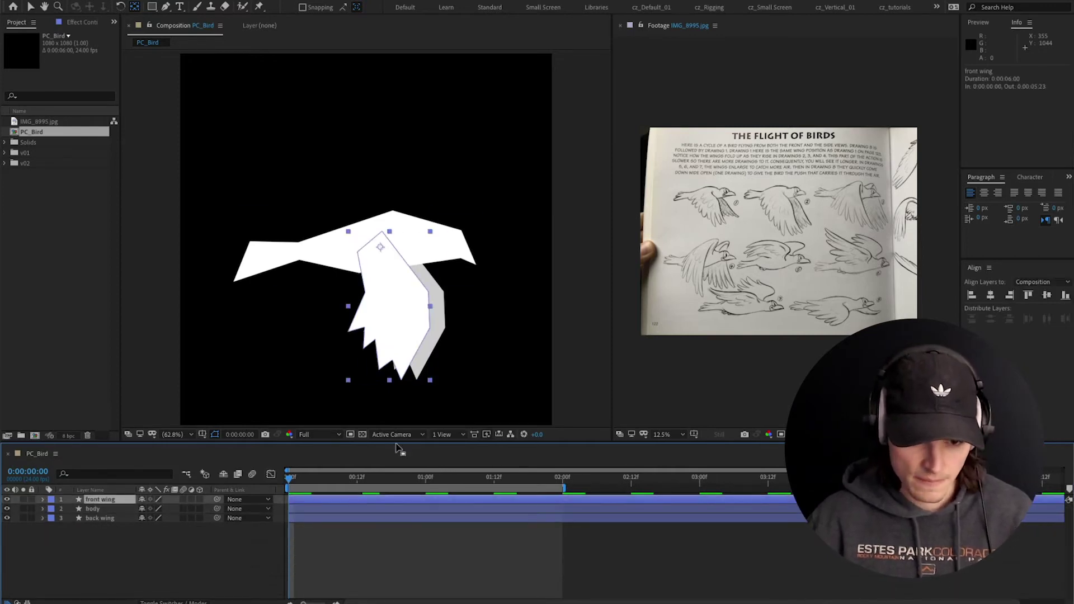
Rotate the back wing layer slightly towards the head about its shoulder and play back the flight cycle
left_click(440, 323)
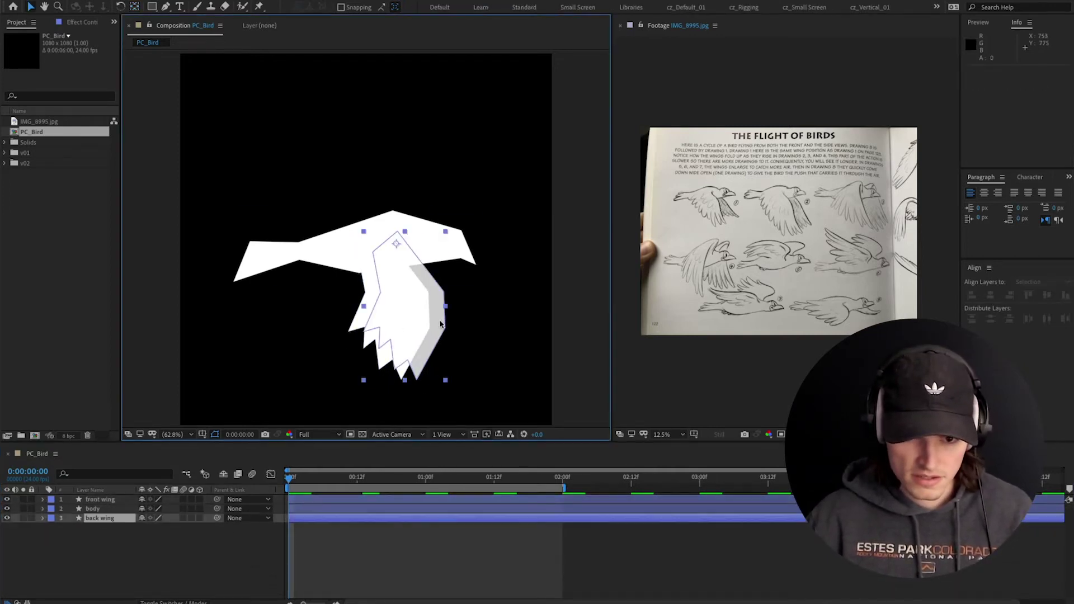
key("w")
left_click_drag(431, 328, 455, 327)
key("space")
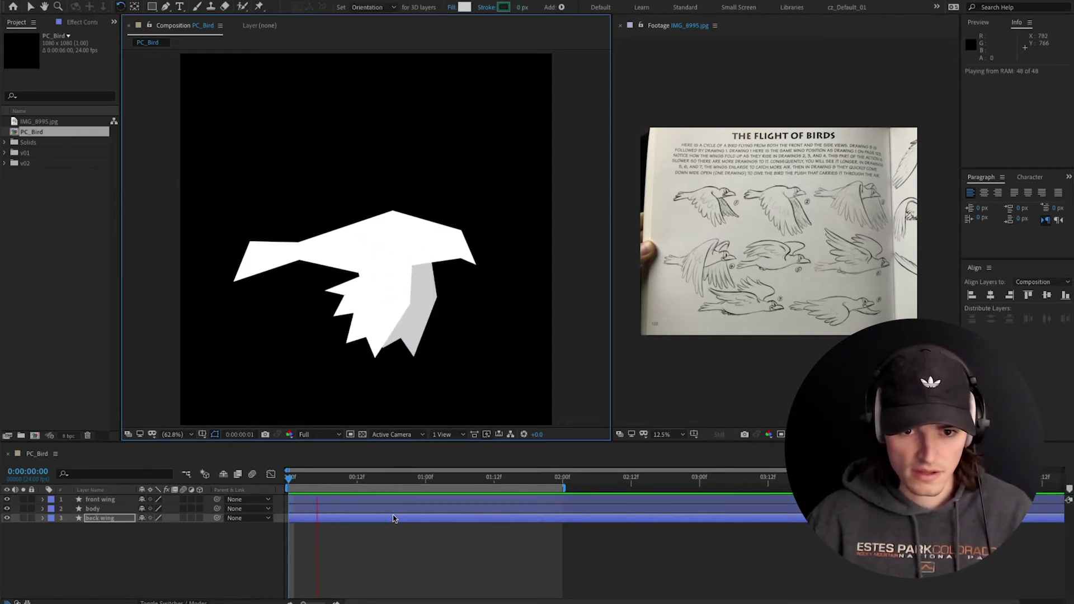
key("space")
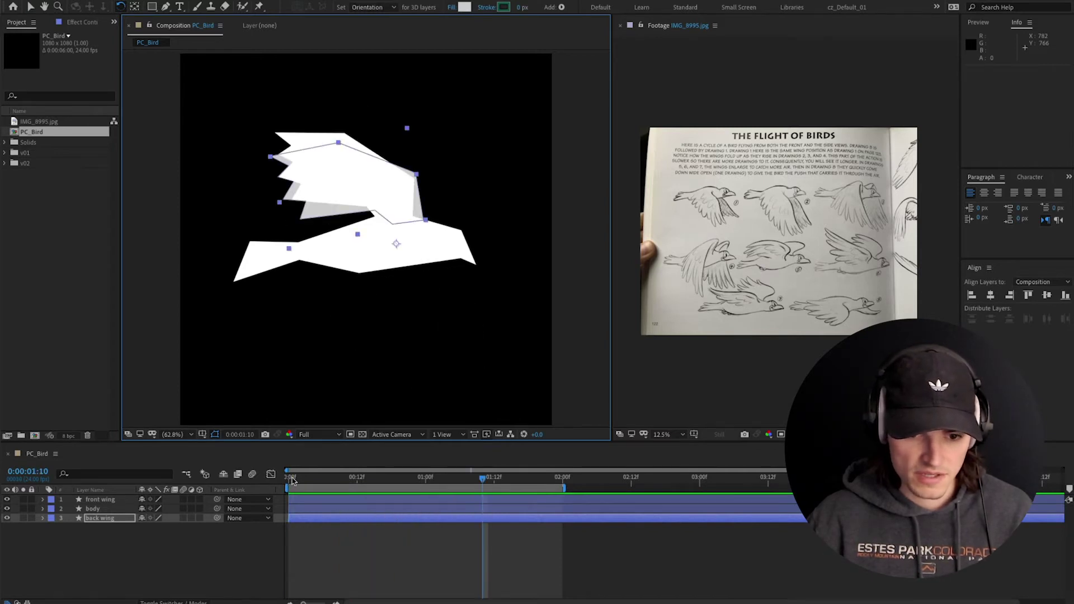
At frame 8, select the back wing's path for free transform and disable the path's loop expression
left_click_drag(291, 478, 334, 480)
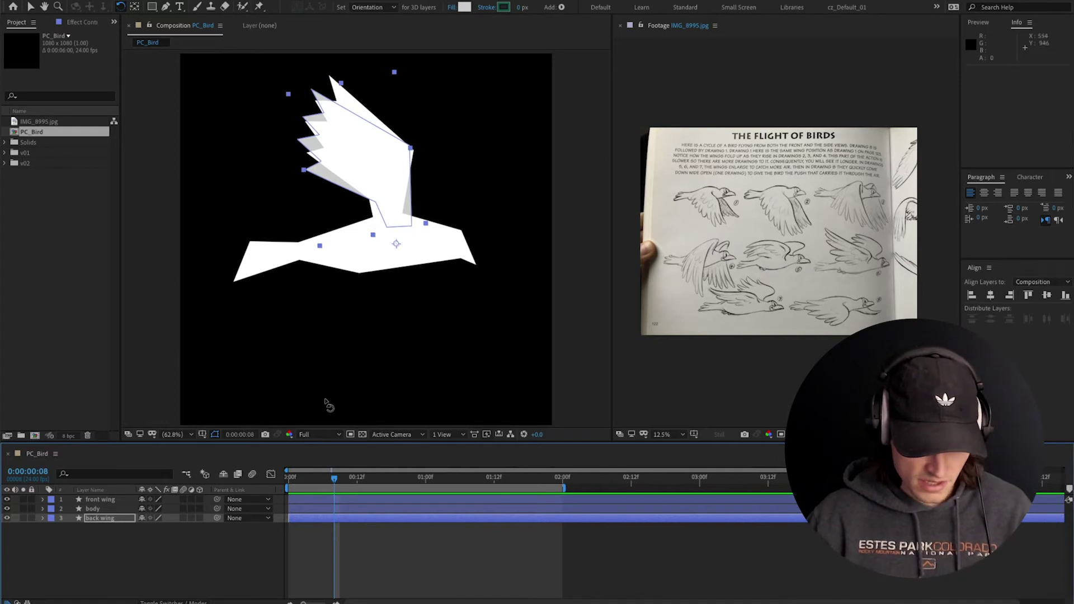
key("u")
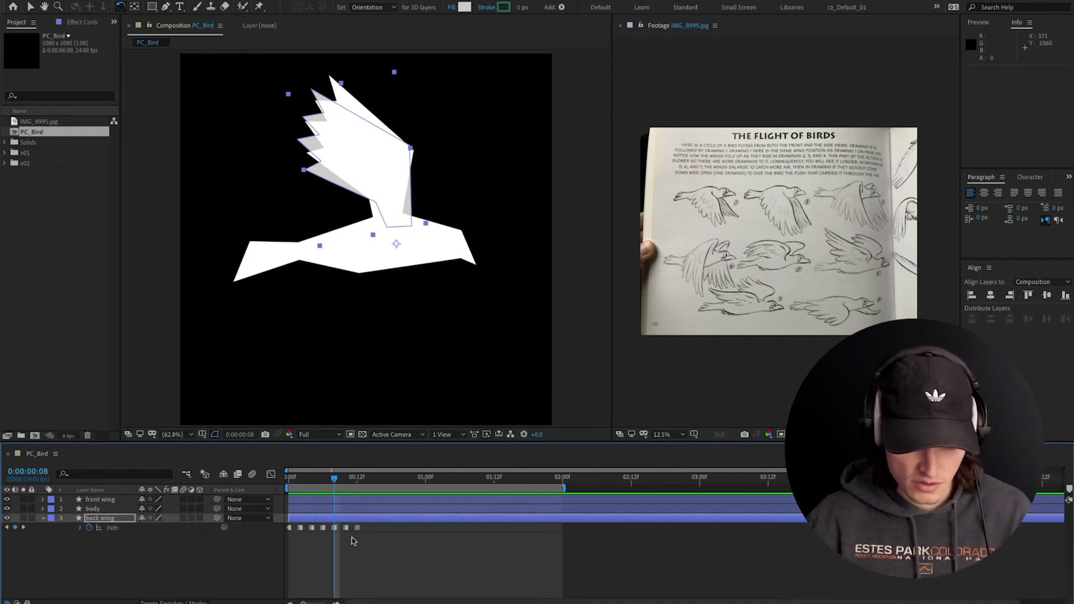
left_click(336, 528)
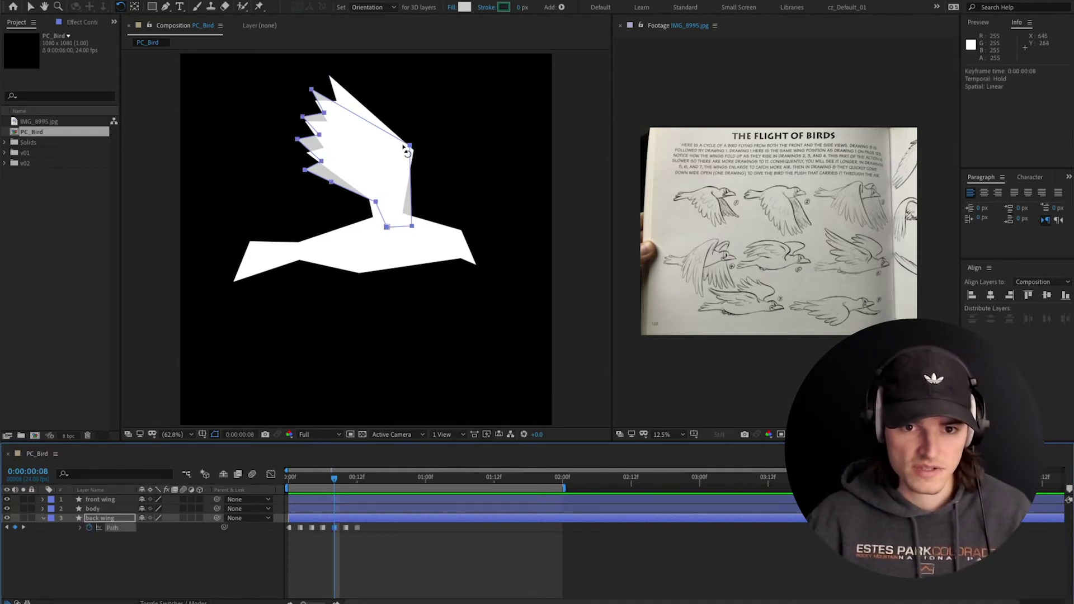
key("v")
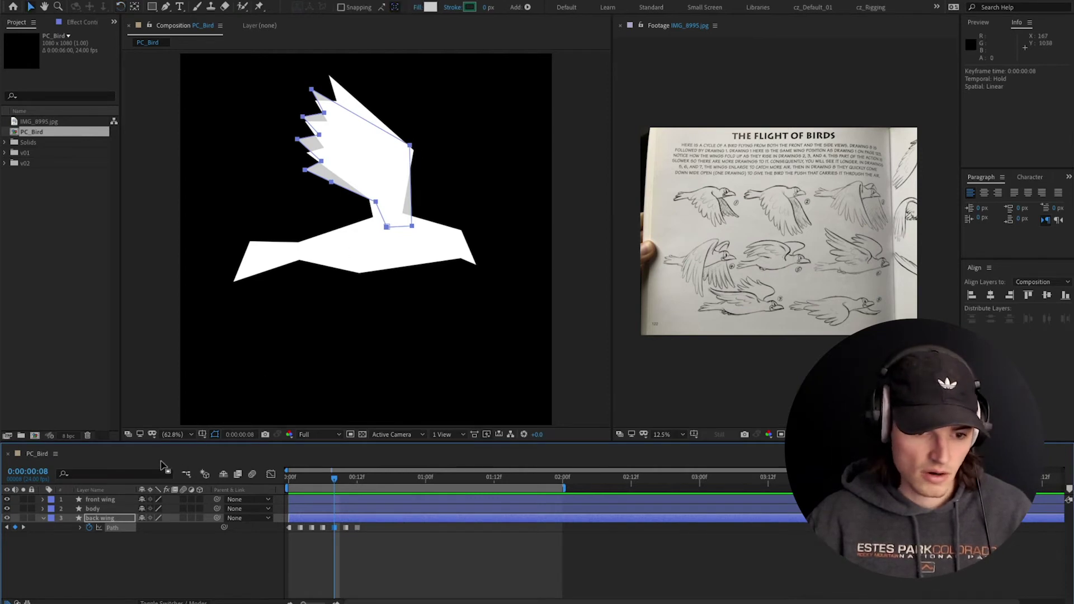
left_click(80, 528)
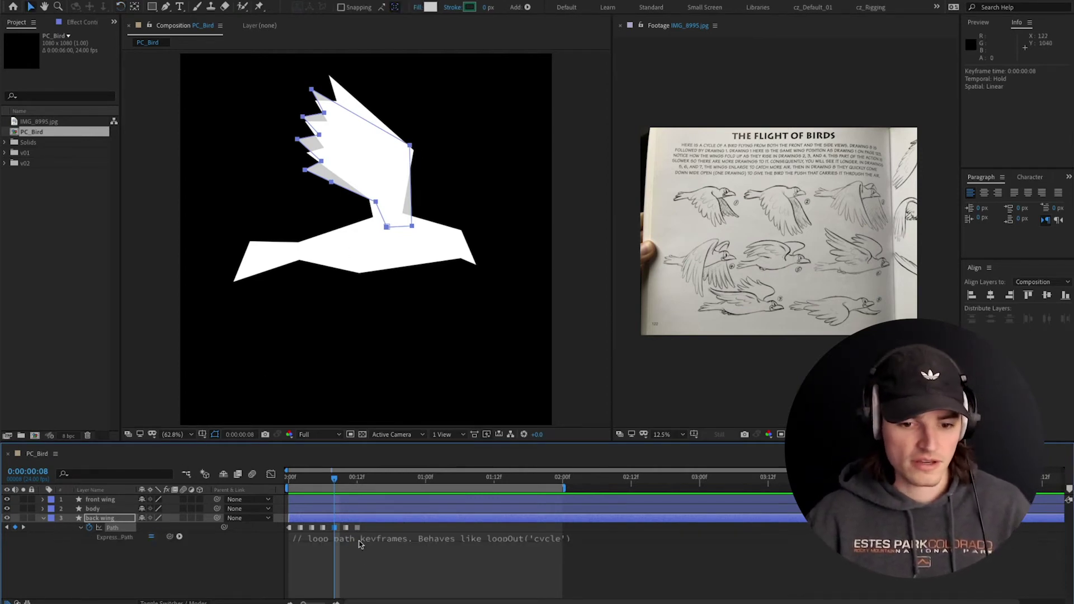
left_click_drag(359, 544, 345, 554)
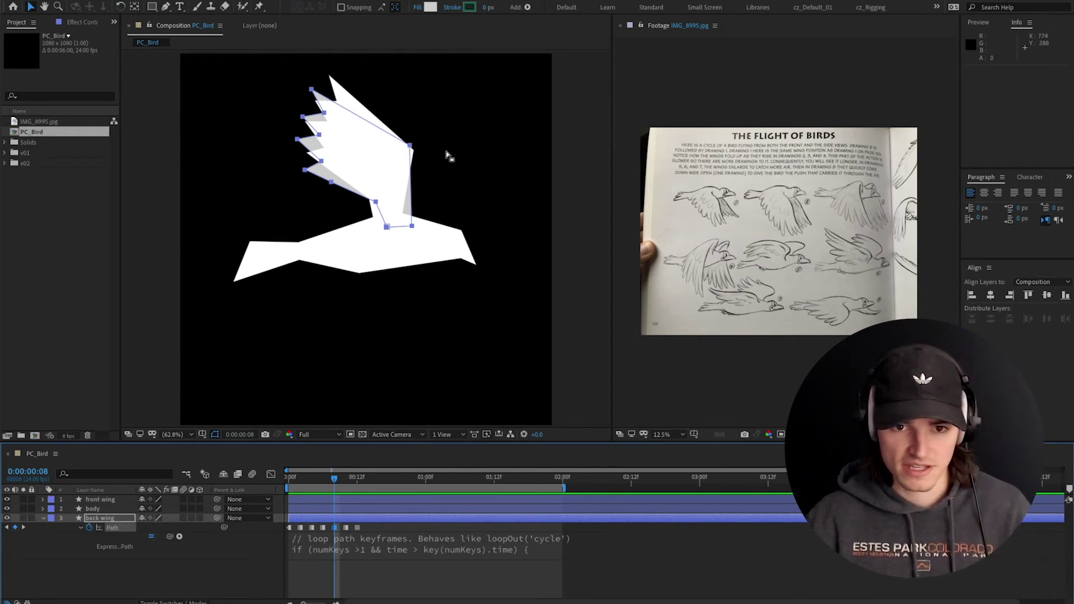
double_click(393, 146)
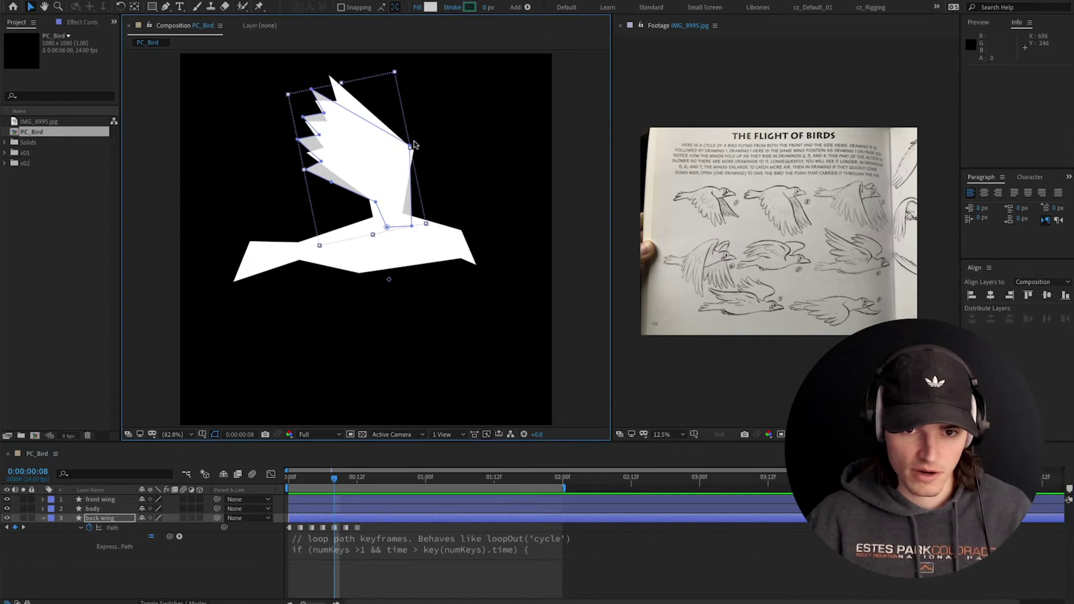
left_click(152, 537)
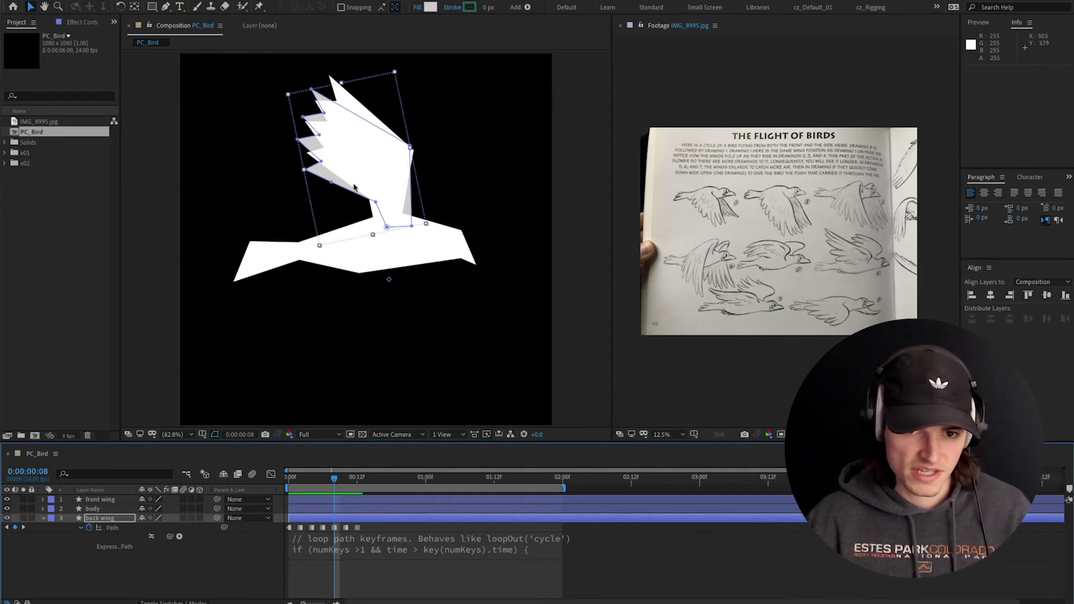
Rotate the back wing's path clockwise at frame 8 and shift it towards the head, keeping its base at the shoulder
left_click_drag(458, 225, 432, 260)
left_click_drag(355, 186, 383, 173)
left_click_drag(433, 240, 413, 248)
left_click_drag(383, 170, 399, 171)
left_click_drag(435, 237, 437, 239)
left_click_drag(402, 190, 400, 190)
At frame 10, rotate the back wing's path about 36° clockwise and shift it about 77 px towards the head and 67 px up
left_click_drag(334, 478, 345, 479)
double_click(424, 214)
left_click_drag(447, 239, 420, 274)
left_click_drag(379, 222, 388, 201)
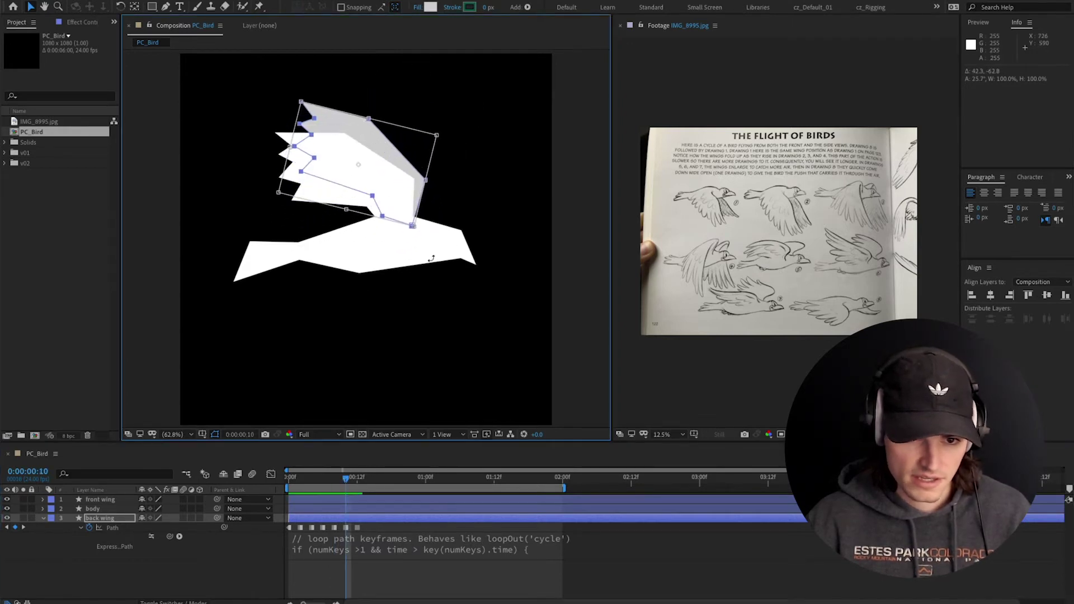
left_click_drag(433, 258, 417, 270)
left_click_drag(382, 189, 396, 190)
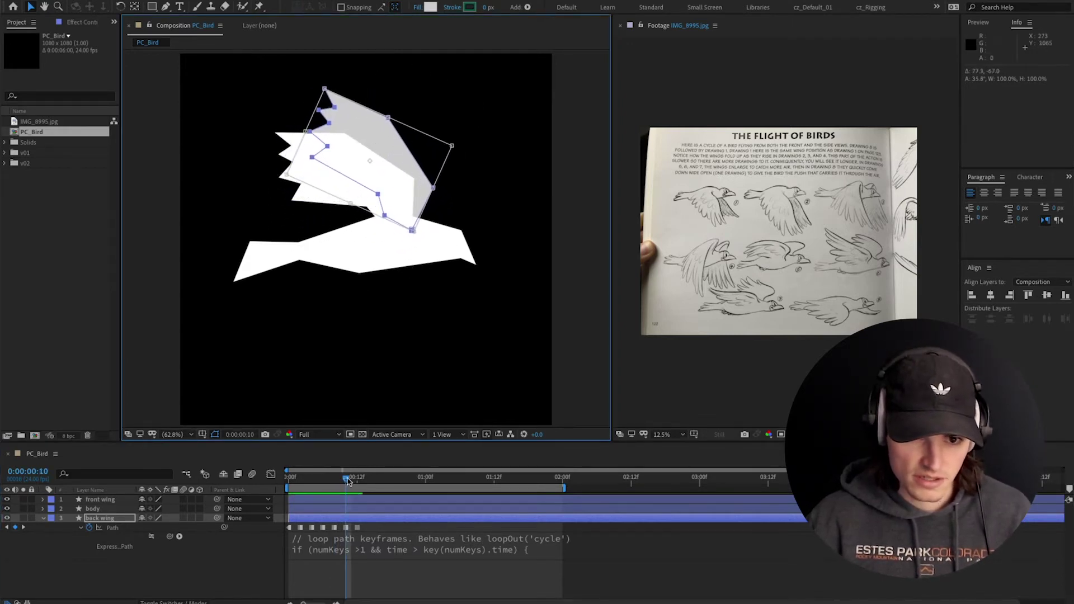
At frame 6, rotate the back wing's path about 44° clockwise and shift it about 112 px towards the head and 61 px up
left_click_drag(347, 481, 323, 480)
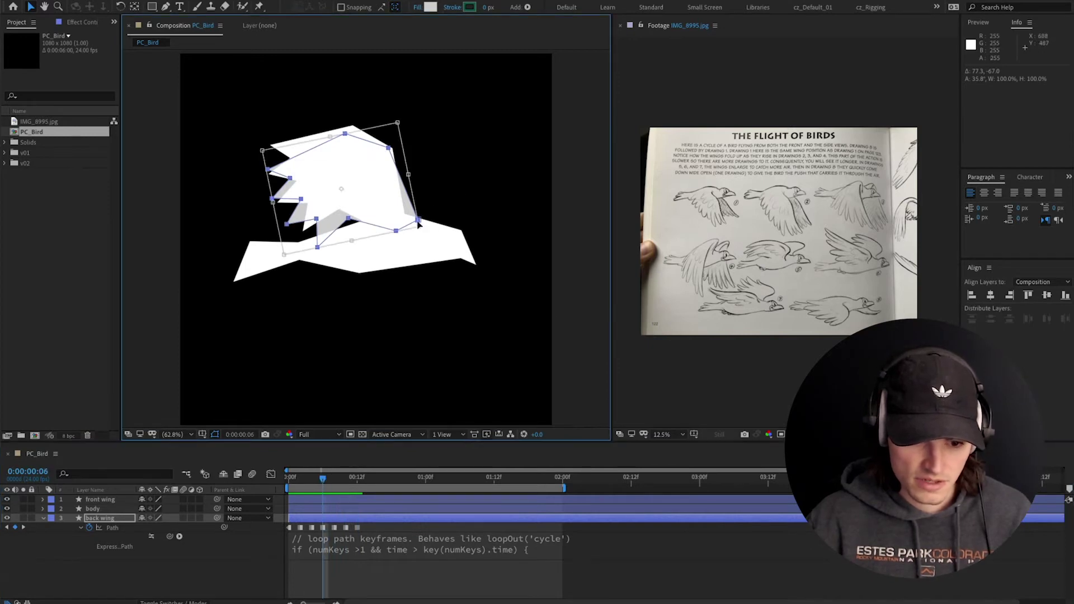
left_click_drag(424, 228, 386, 279)
left_click_drag(365, 221, 391, 192)
left_click_drag(416, 241, 395, 213)
Re-enable the back wing path's loop expression, play back the cycle from frame 0 and collapse the layer
left_click_drag(323, 480, 278, 480)
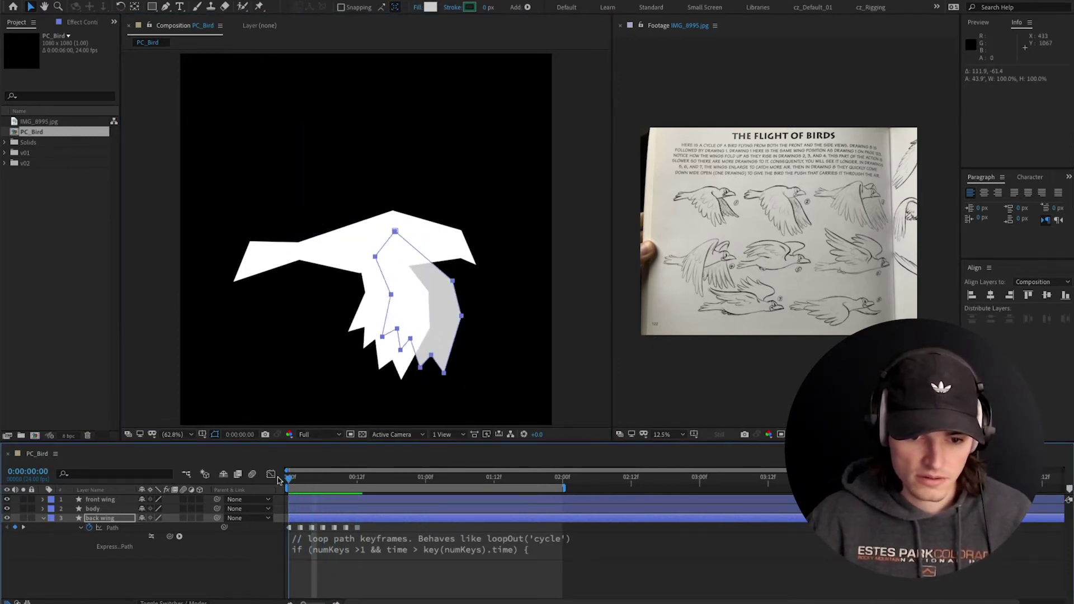
key("space")
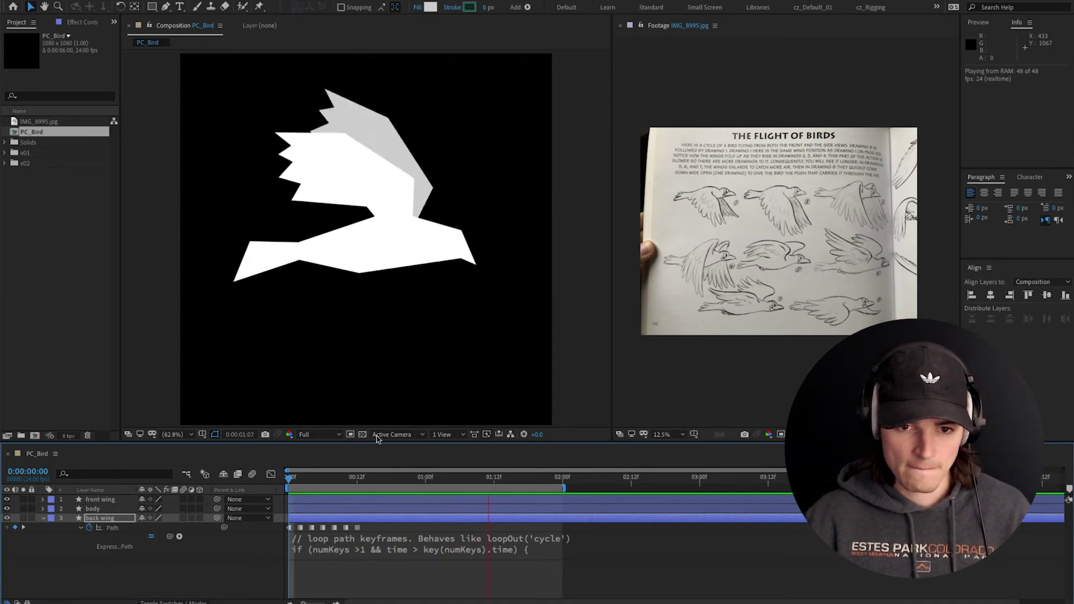
key("space")
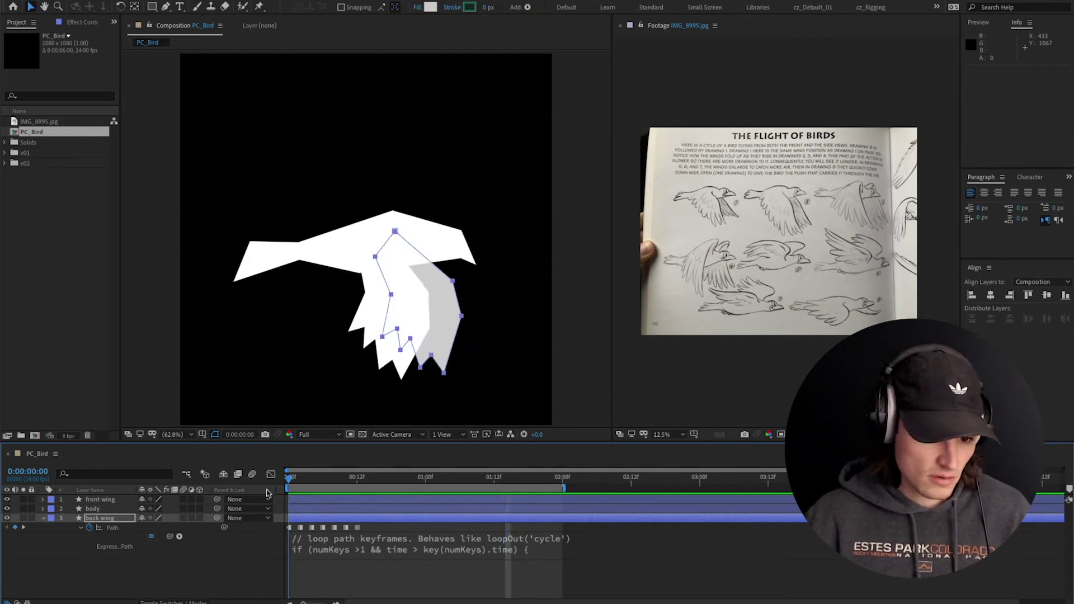
left_click(42, 518)
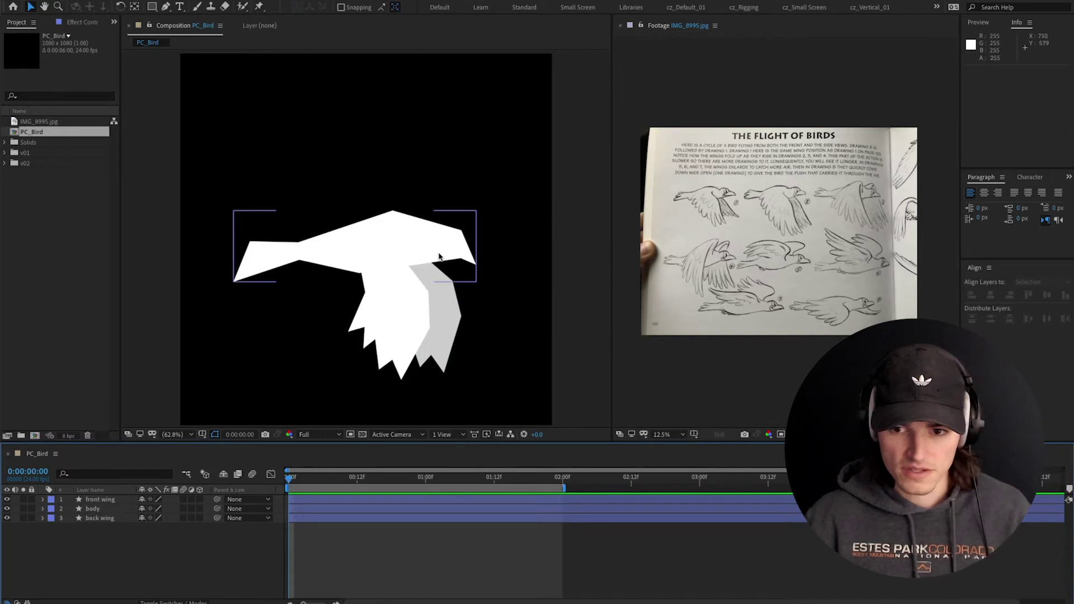
Parent the front wing and back wing layers to the body layer
left_click(412, 240)
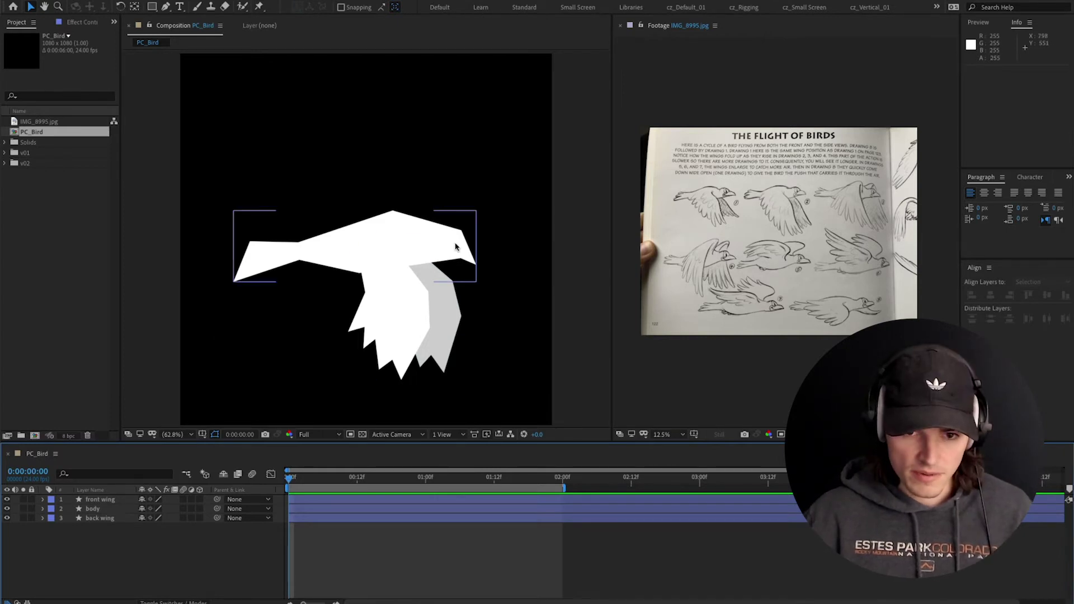
left_click(110, 515)
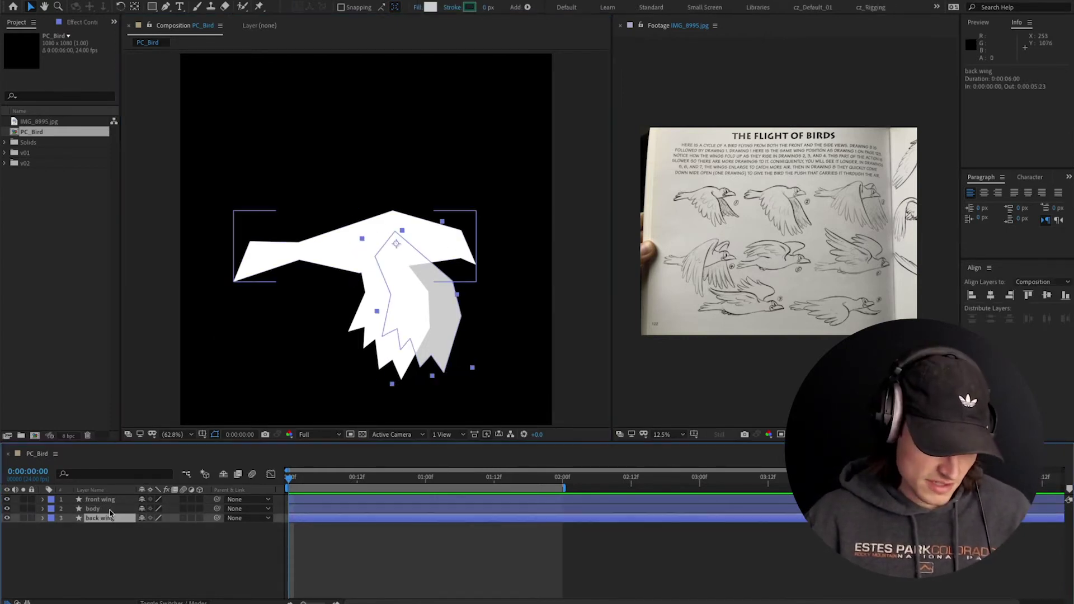
left_click(100, 499, "ctrl")
left_click_drag(217, 499, 110, 510)
left_click(110, 510)
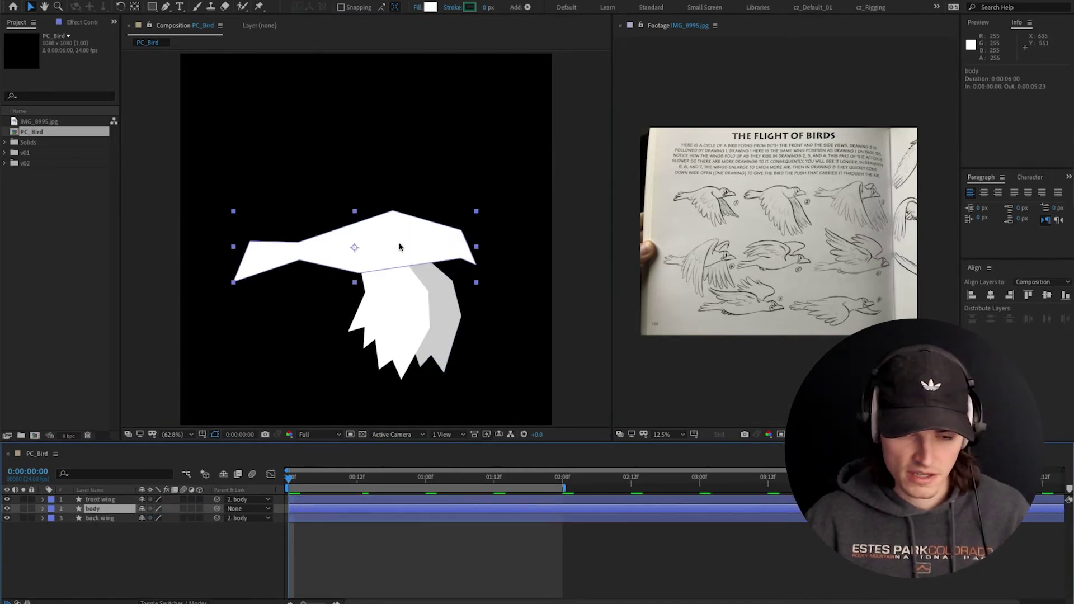
Show the body layer's position and separate its dimensions into X and Y
key("p")
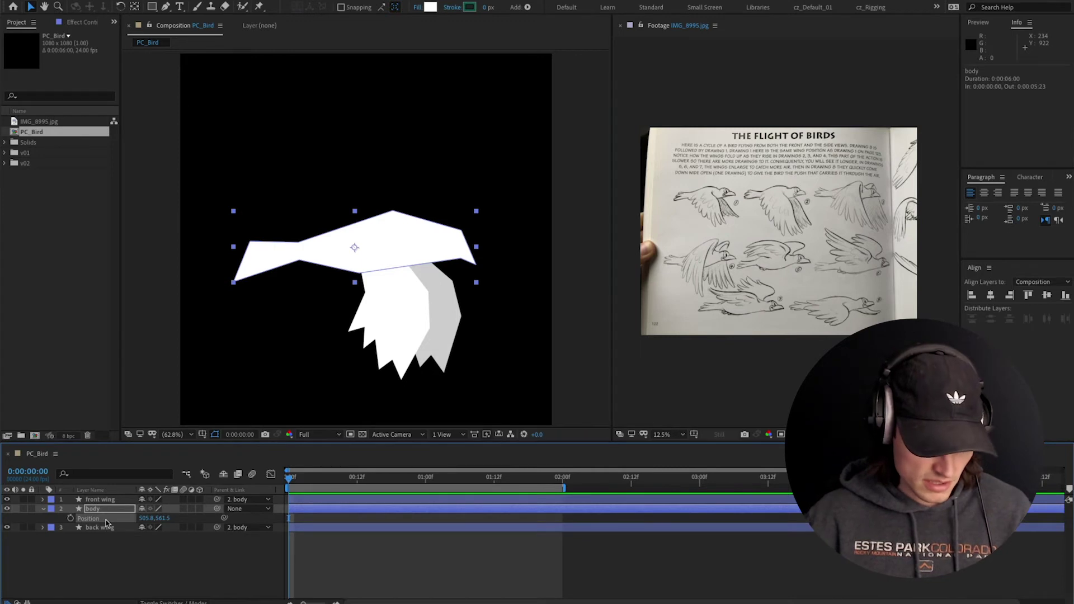
right_click(106, 519)
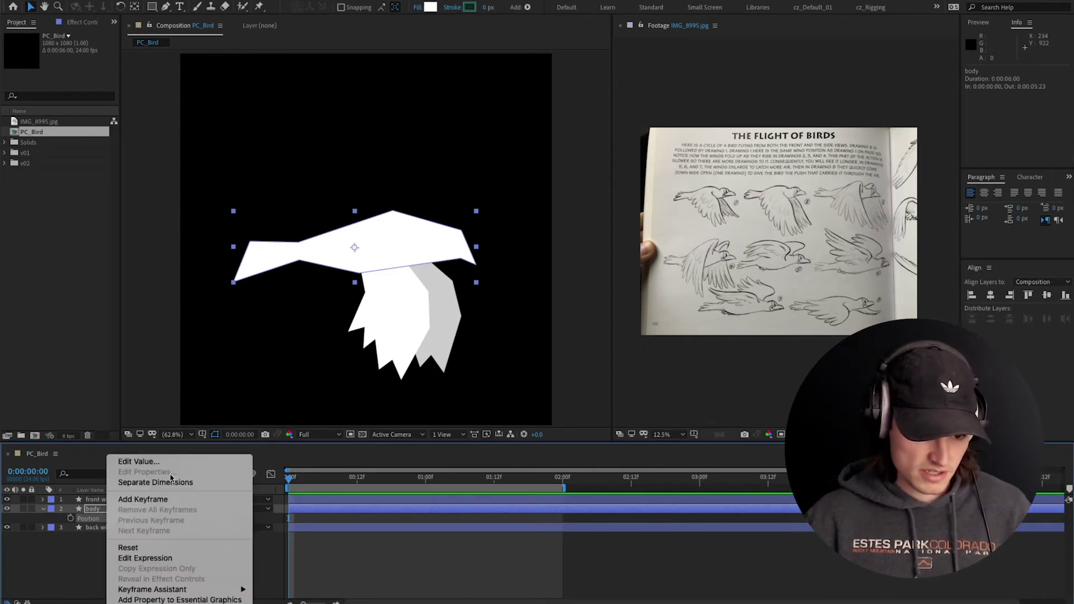
left_click(95, 518)
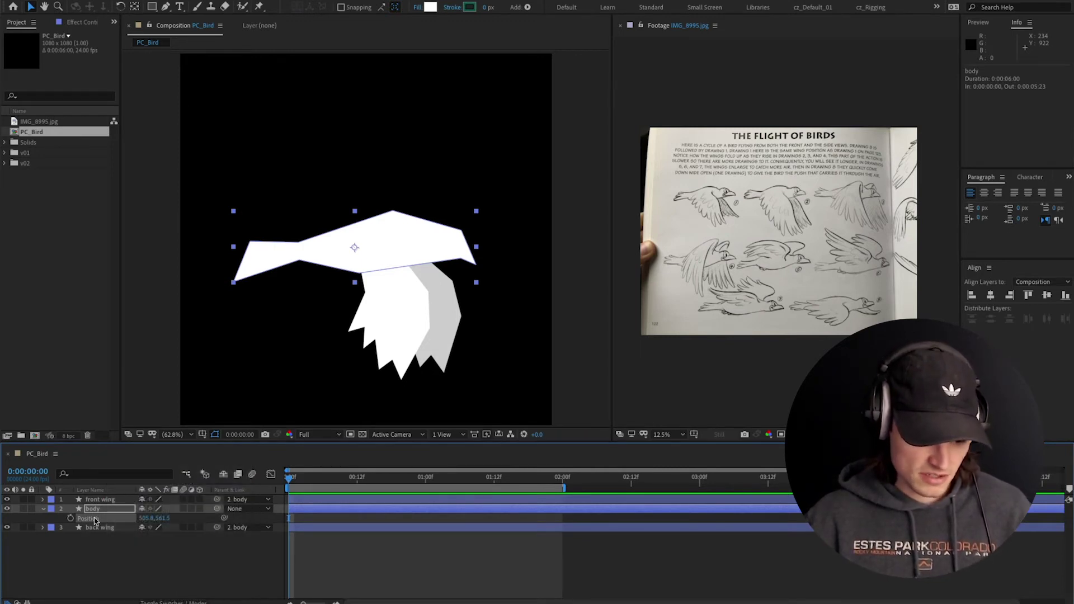
left_click(64, 526)
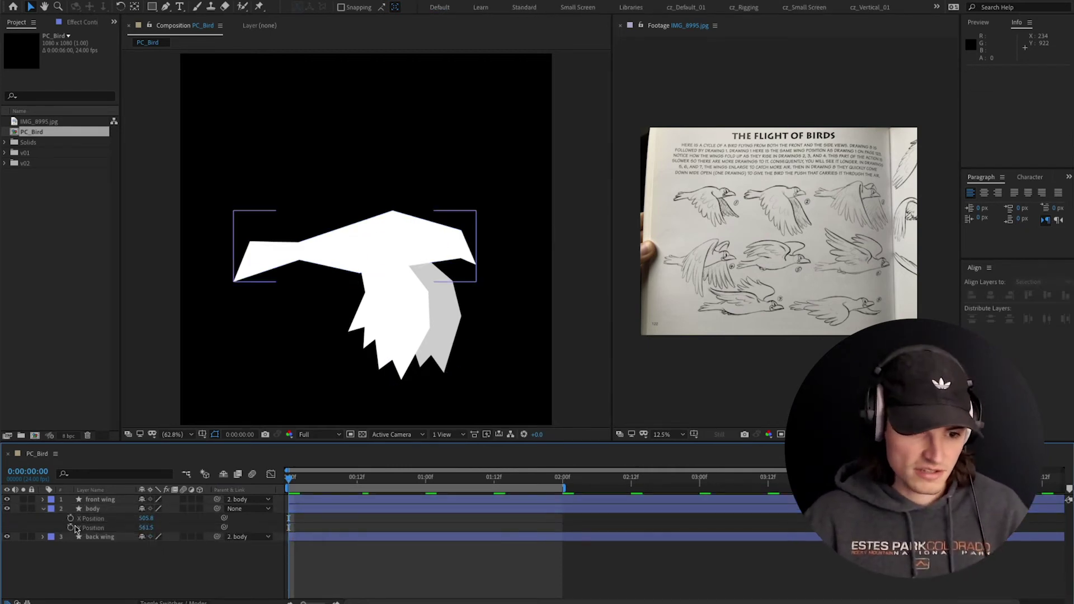
Look up the Separate Dimensions command in the keyboard shortcuts editor by searching for "sepa", and open its shortcut assignment
left_click(53, 0)
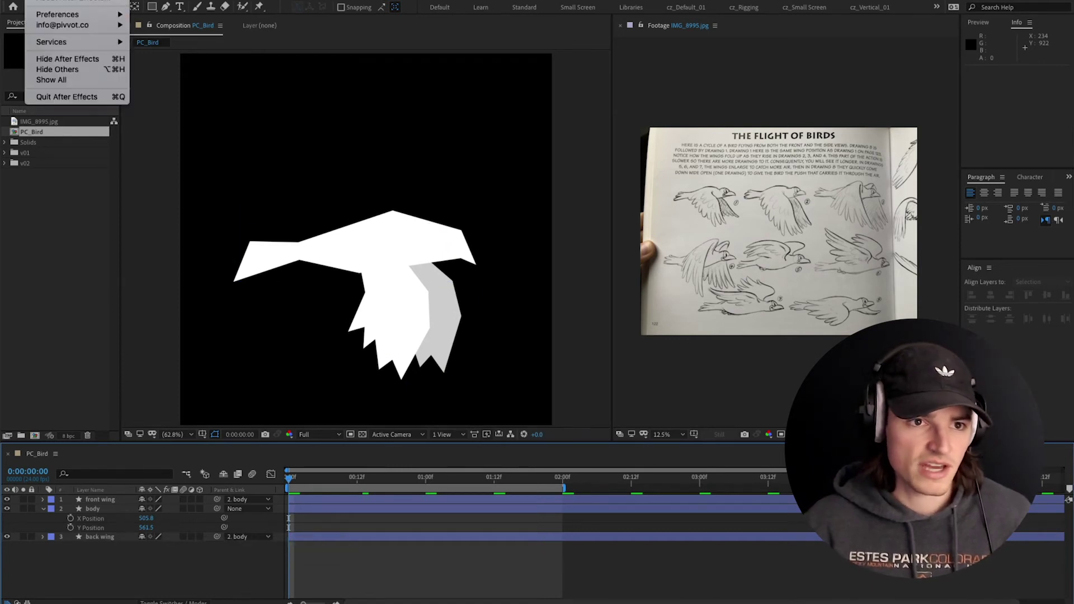
mouse_move(118, 0)
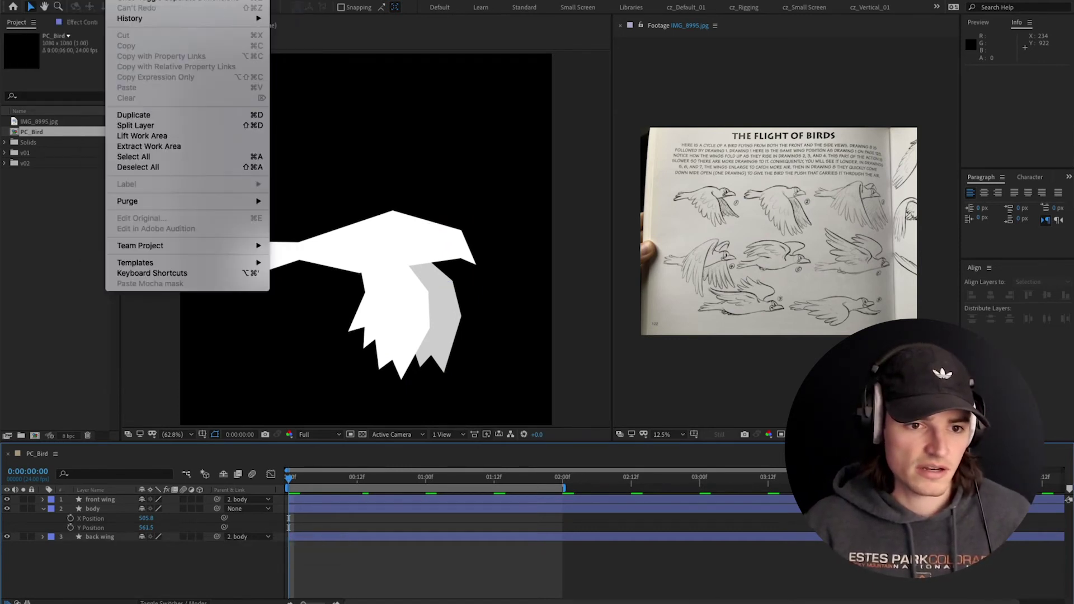
left_click(208, 276)
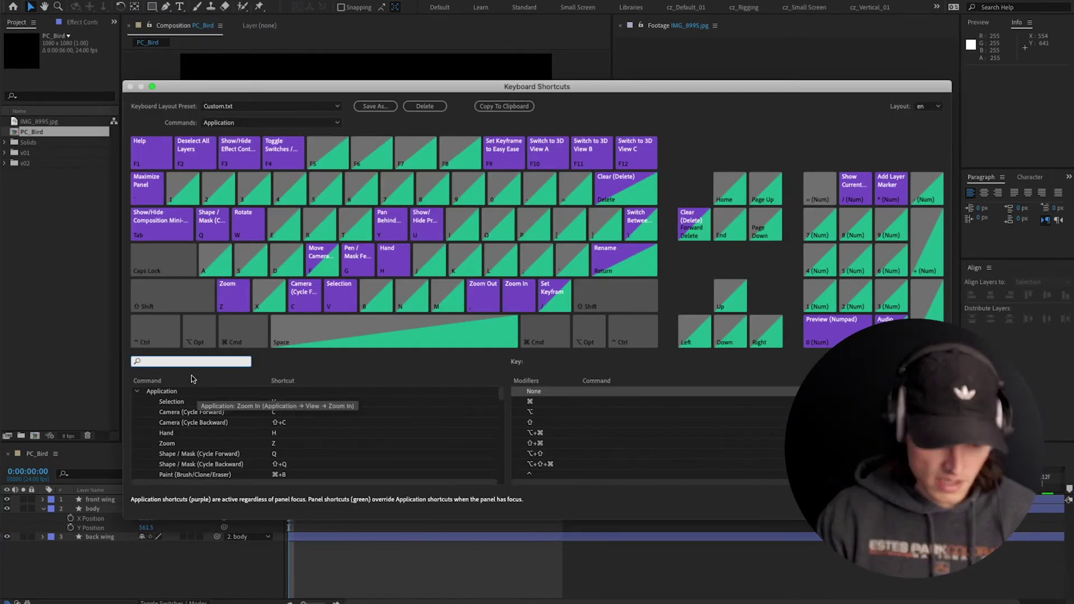
left_click(185, 361)
type("s")
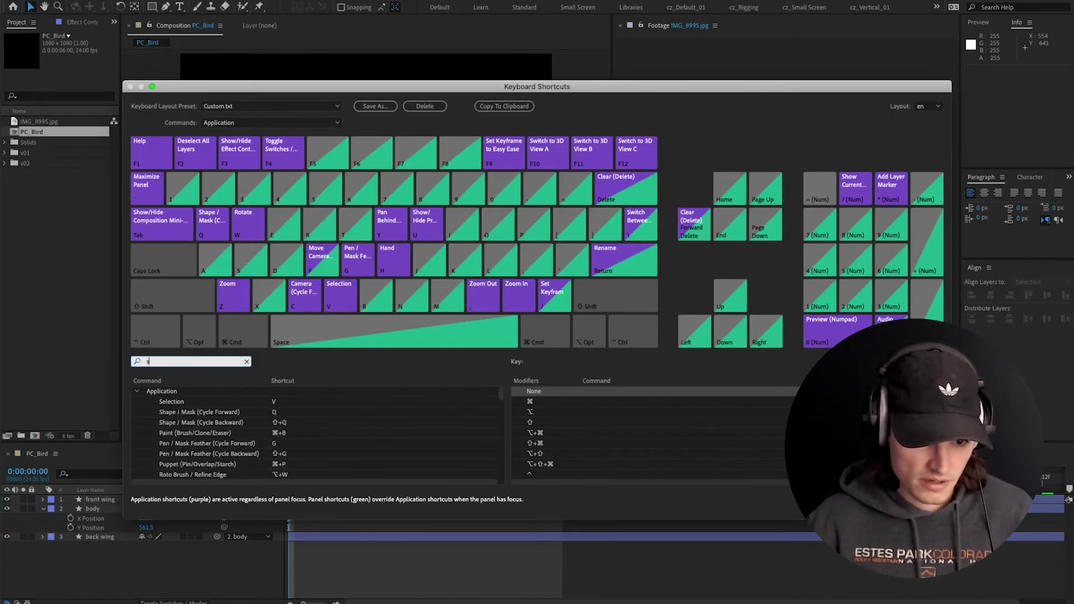
type("epa")
left_click(285, 413)
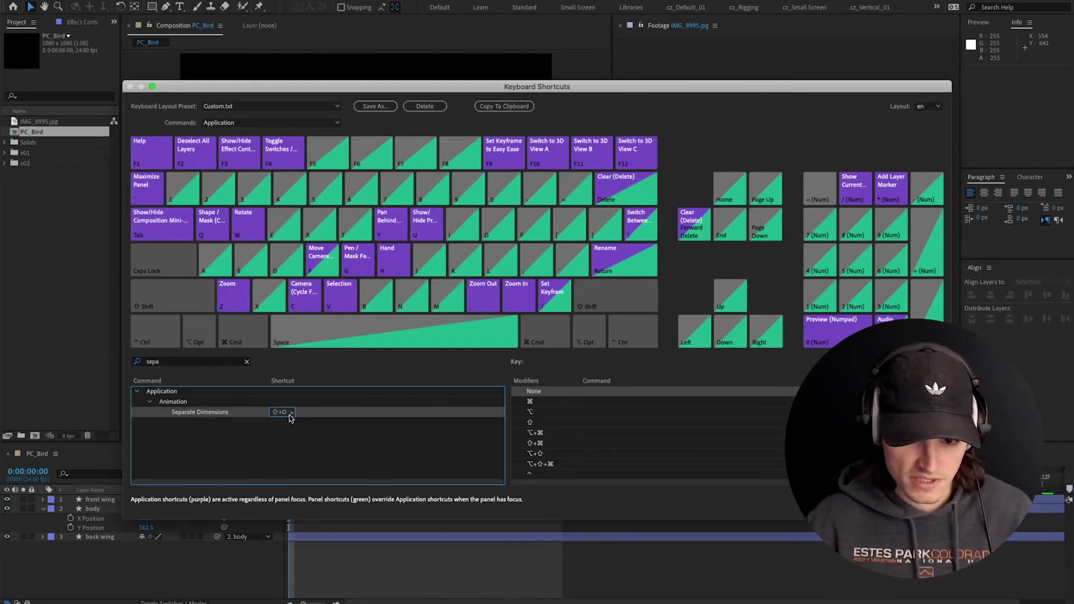
Close the keyboard shortcuts editor and play back the flight cycle
left_click(920, 507)
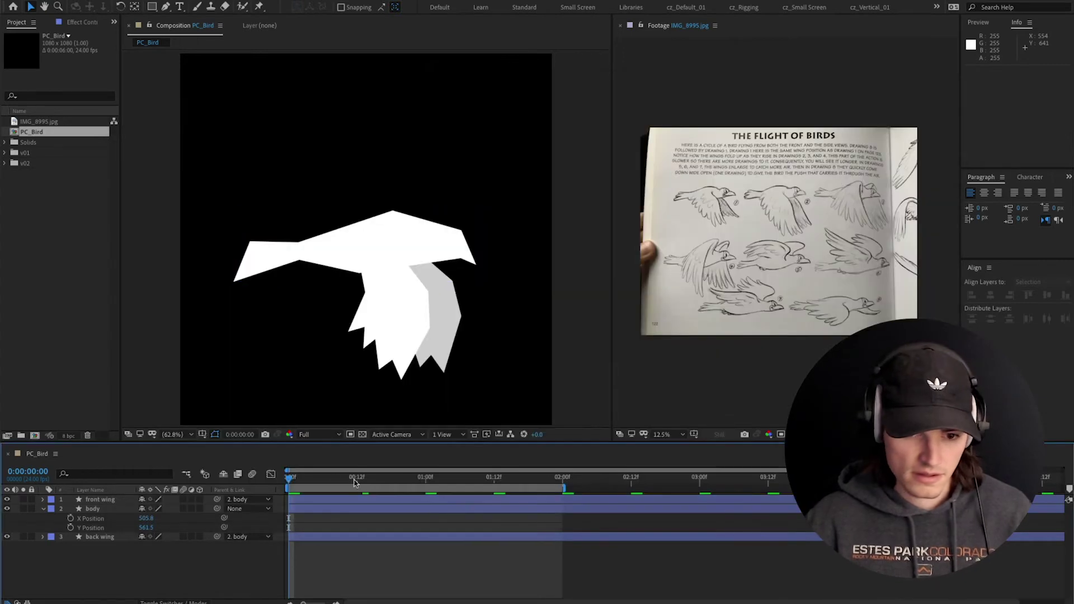
key("space")
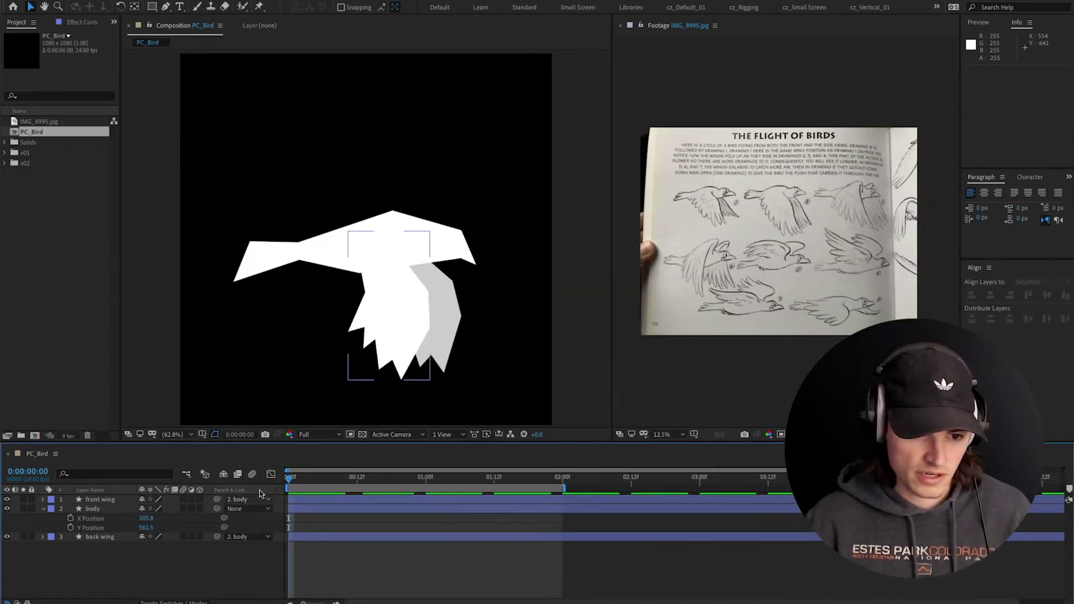
key("space")
key("space")
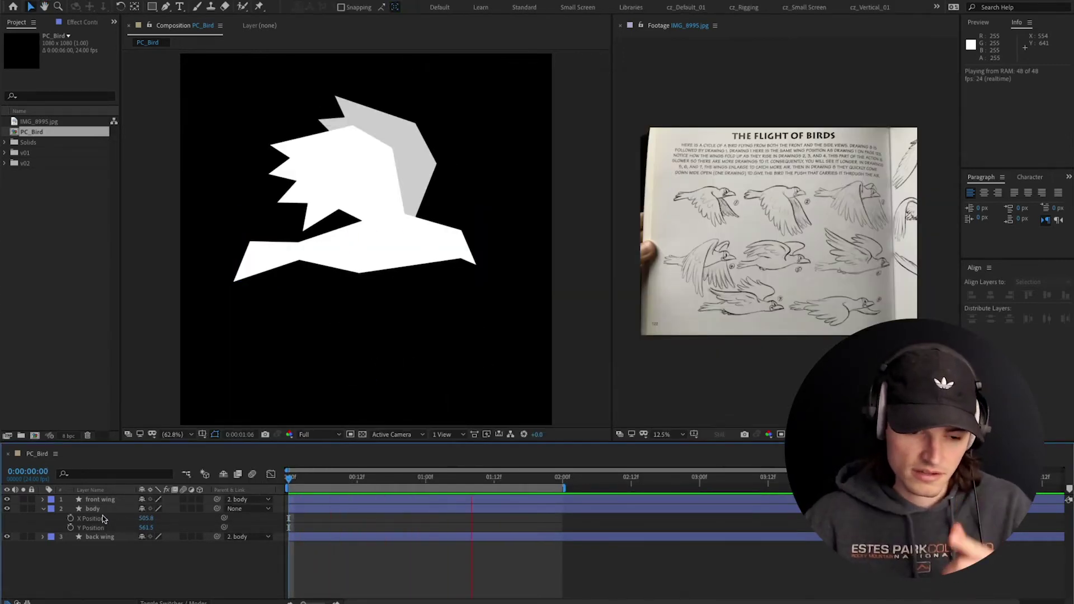
Undo the stopwatch activation and enable keyframing for the body's Y Position at frame 14 instead
key("ctrl+z")
left_click(357, 482)
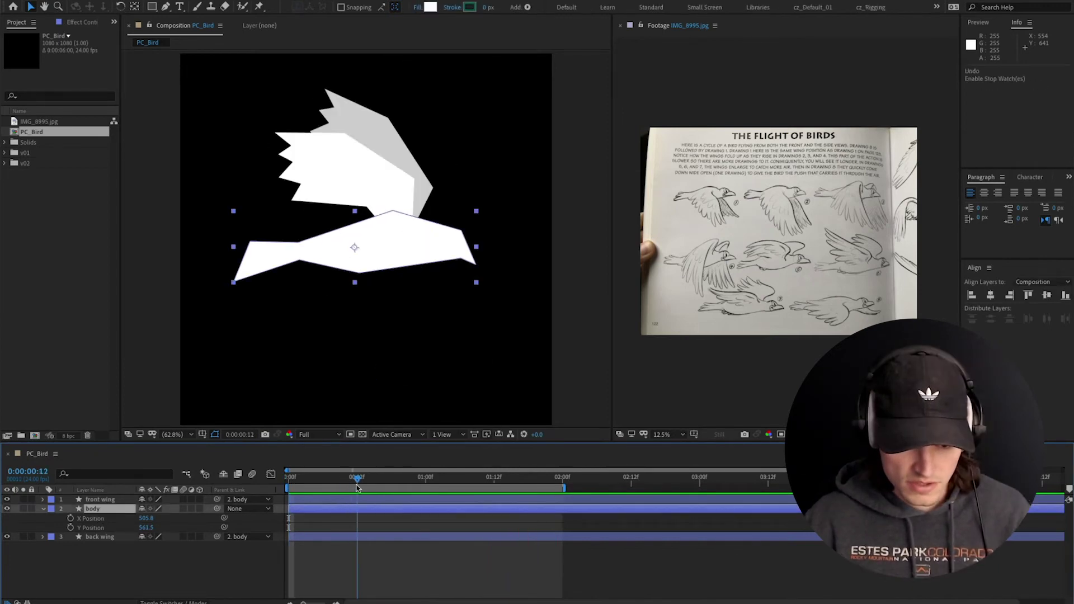
left_click(374, 481)
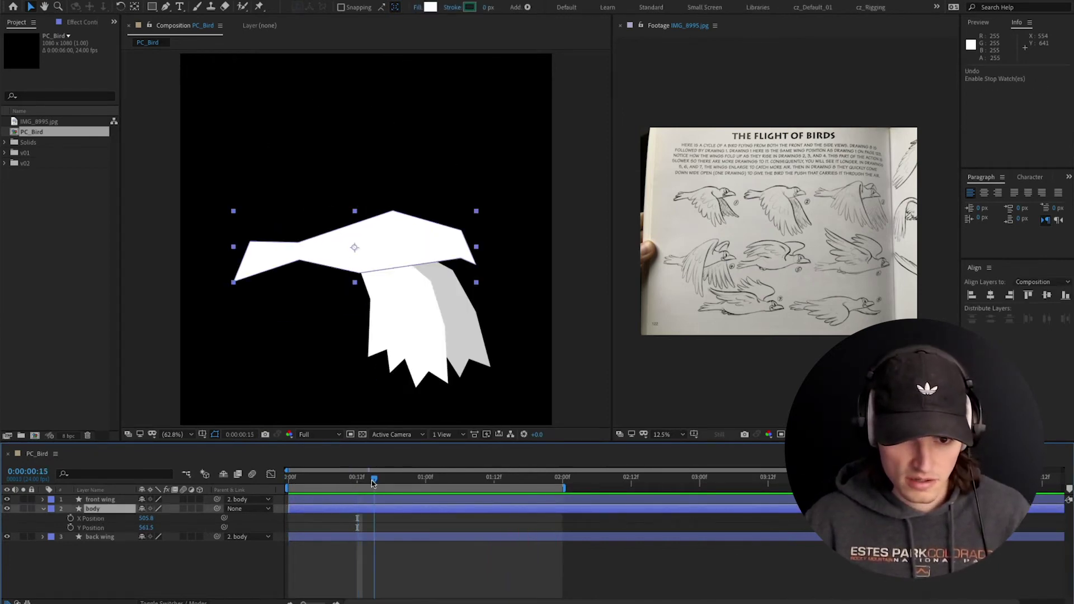
mouse_move(374, 482)
left_mouse_down()
mouse_move(358, 483)
mouse_move(369, 482)
left_mouse_up()
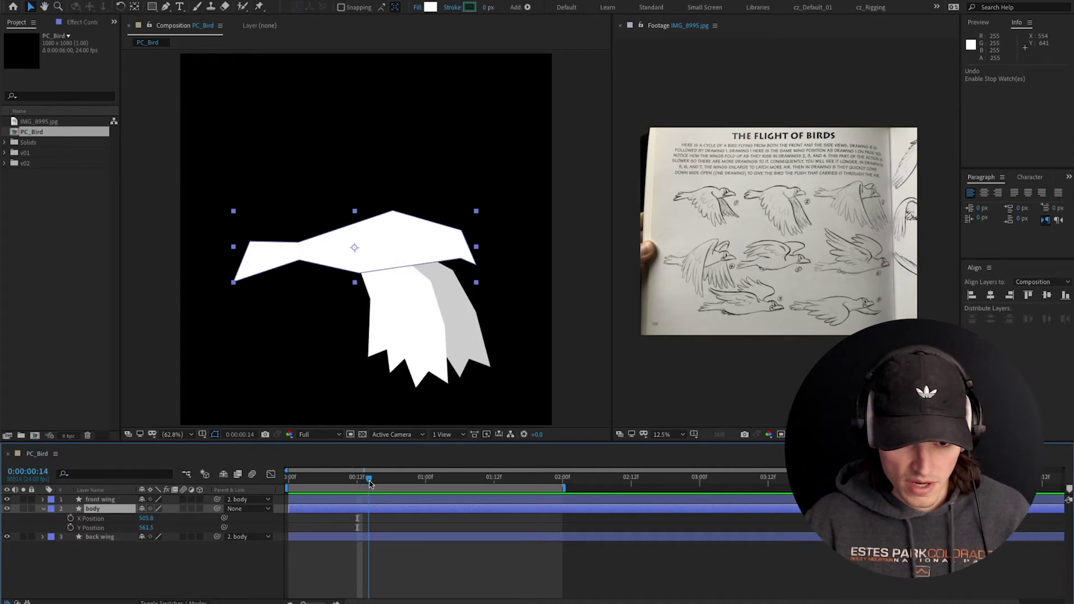
left_click(71, 528)
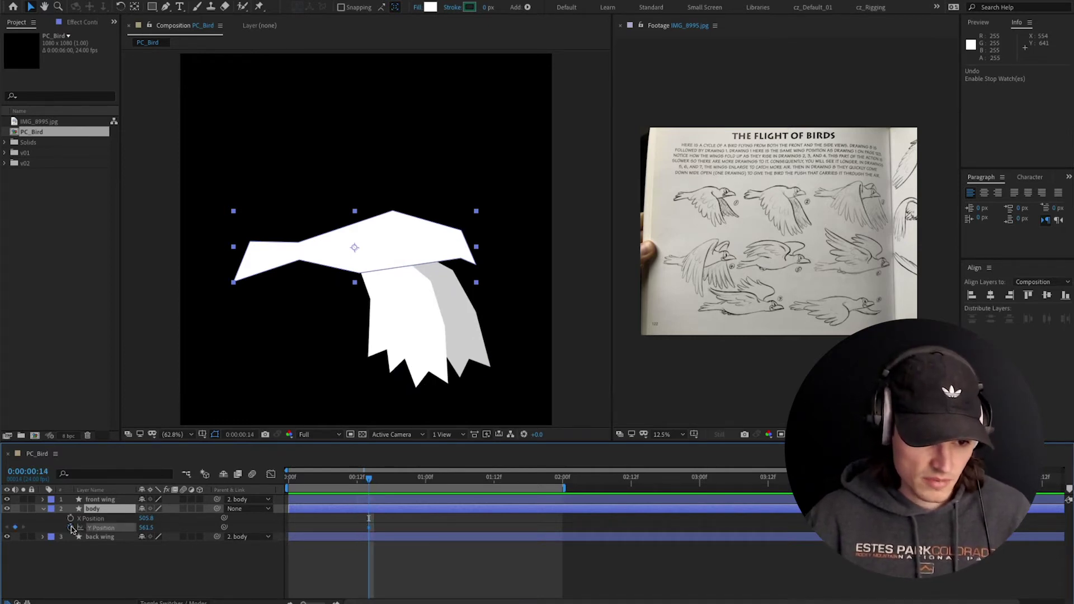
Keyframe the body's Y Position at 622.5 on frame 20 and back at 561.5 on 0:00:01:02
left_click(381, 481)
left_click_drag(381, 481, 403, 485)
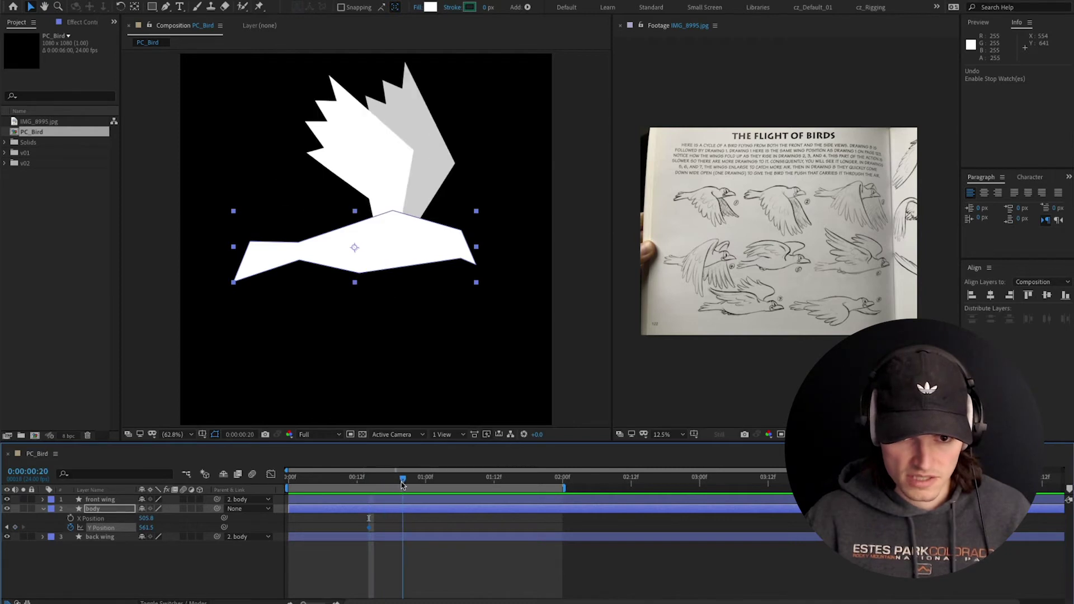
left_click_drag(146, 527, 186, 524)
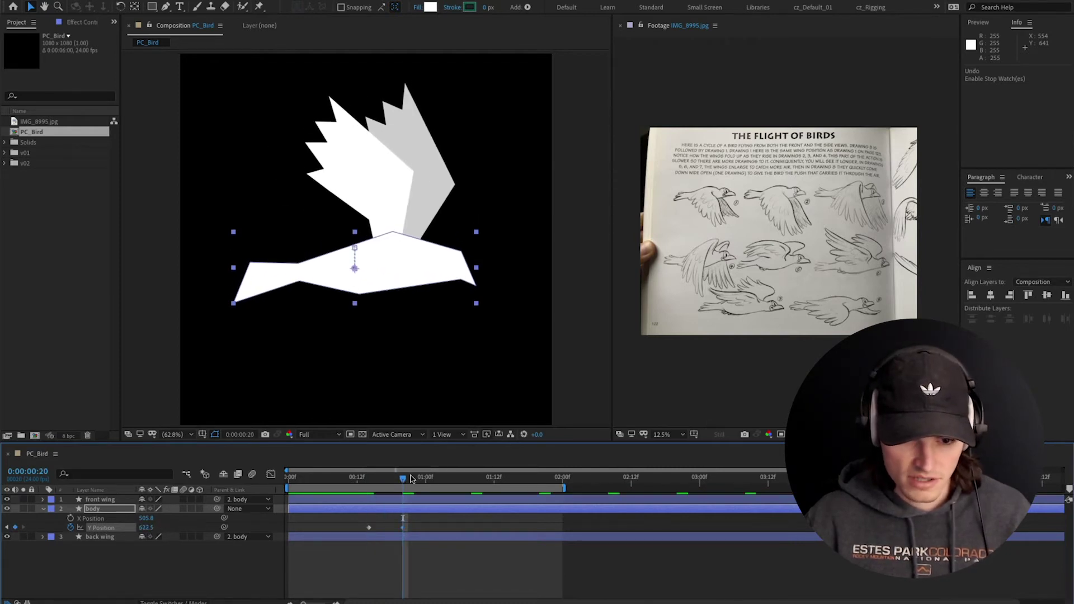
left_click_drag(413, 480, 438, 485)
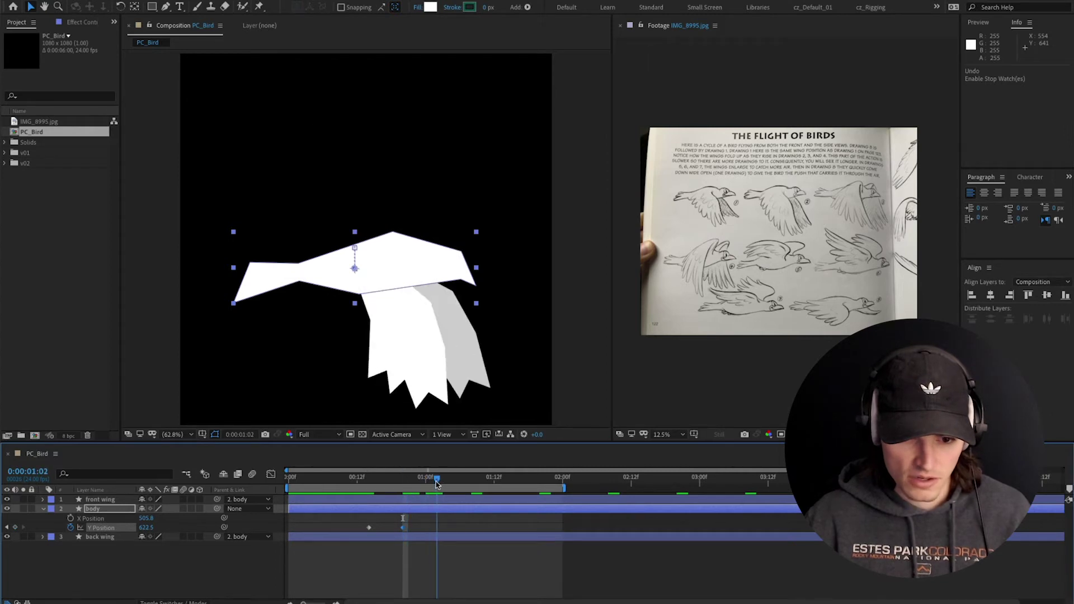
left_click_drag(147, 528, 122, 530)
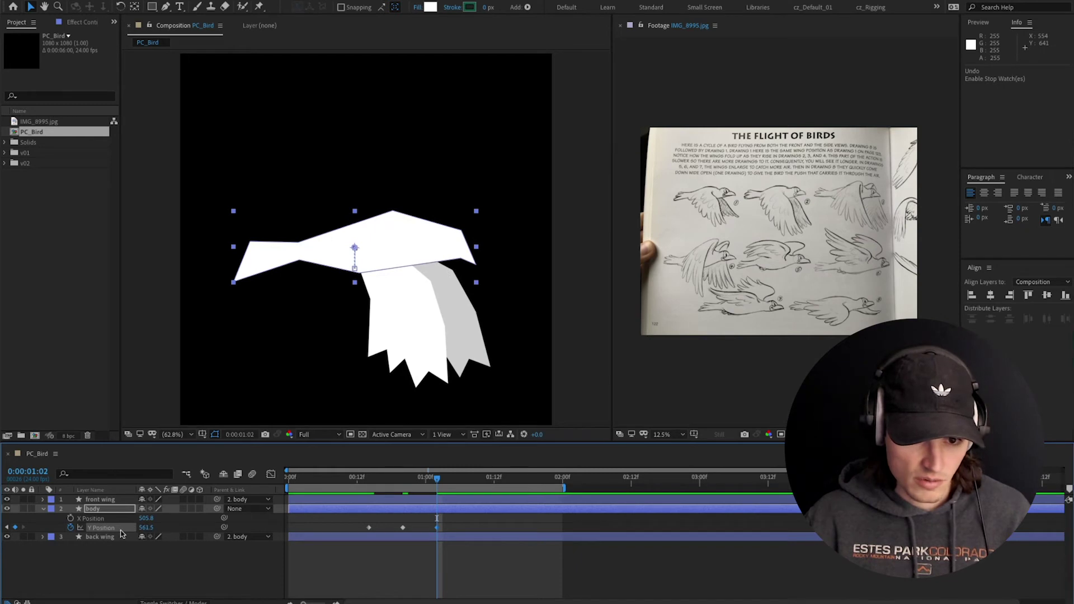
Shift the three Y Position keyframes two frames earlier so they run from frame 12 to 0:00:01:00, and play back the motion
left_click_drag(364, 486, 425, 527)
key("space")
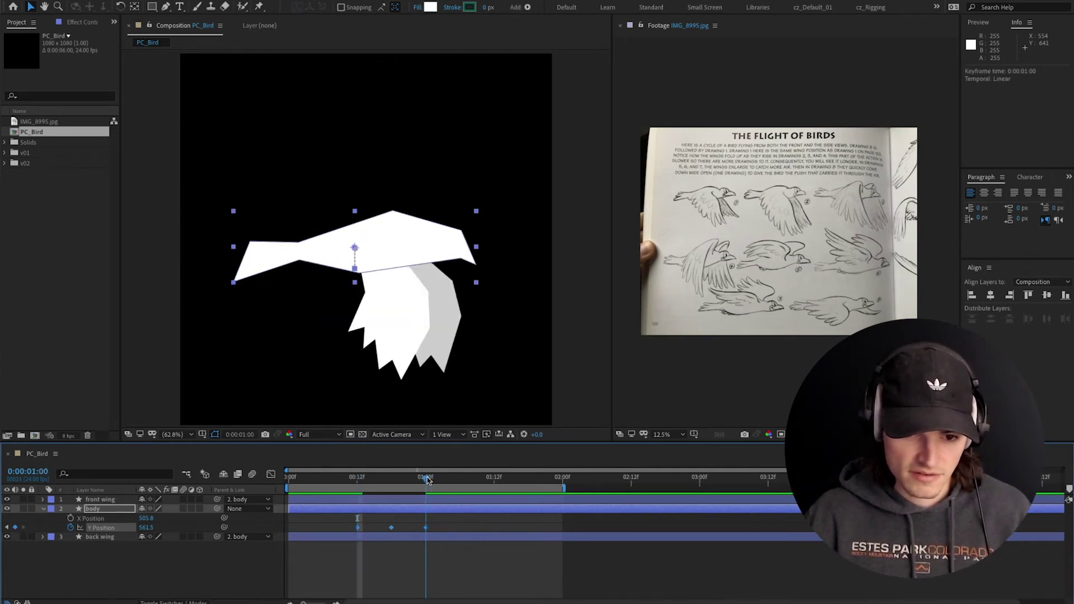
key("space")
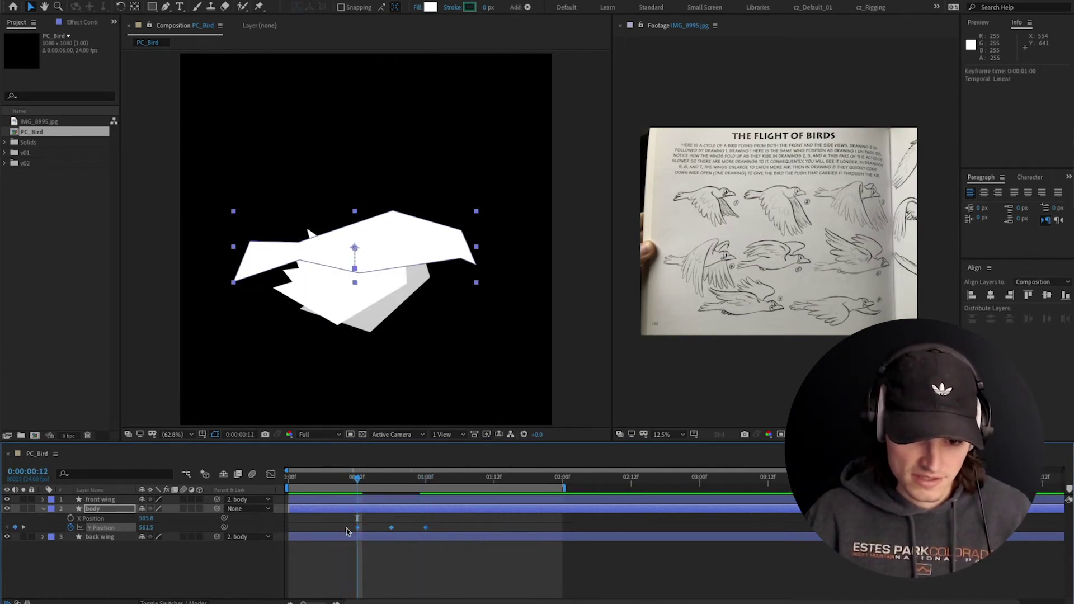
Easy Ease the body's Y Position keyframes, lengthen their handles in the value graph for smoother easing, and review the playback
key("F9")
left_click(272, 476)
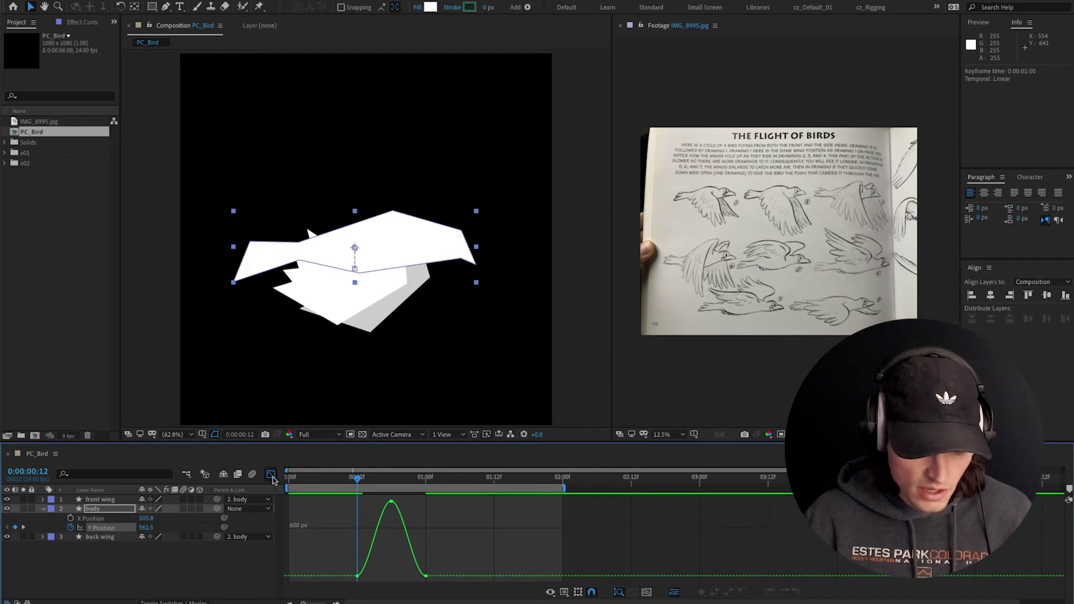
left_click(123, 528)
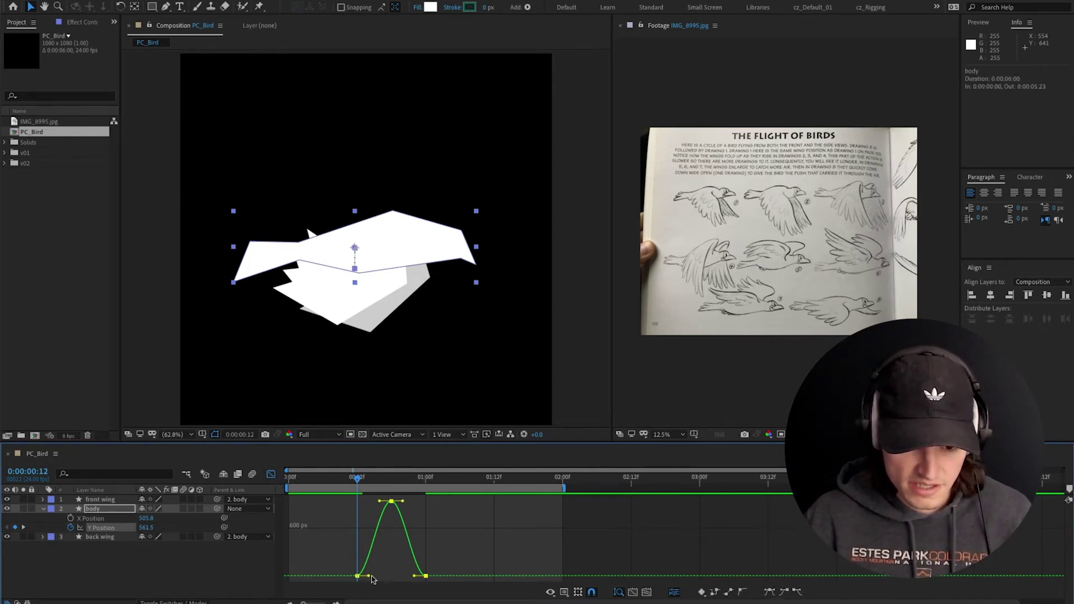
left_click_drag(369, 576, 375, 576)
left_click_drag(379, 501, 374, 501)
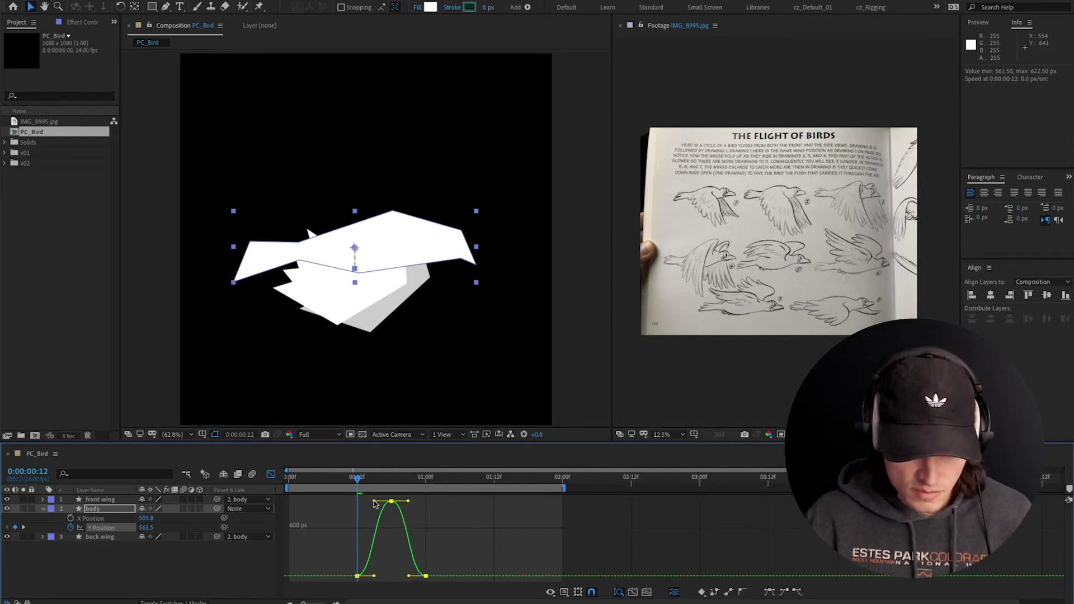
key("space")
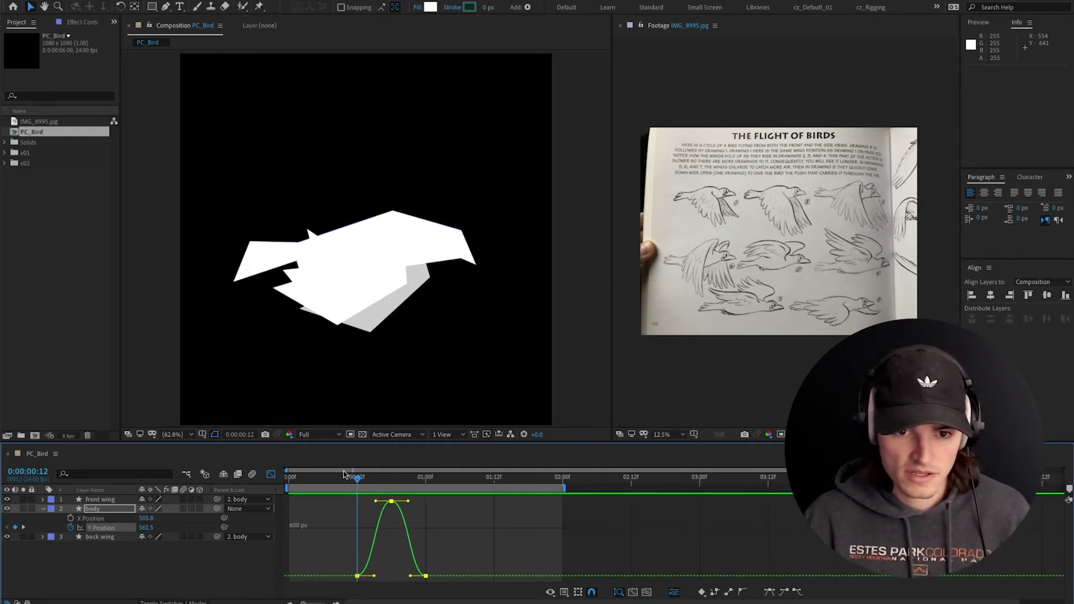
key("space")
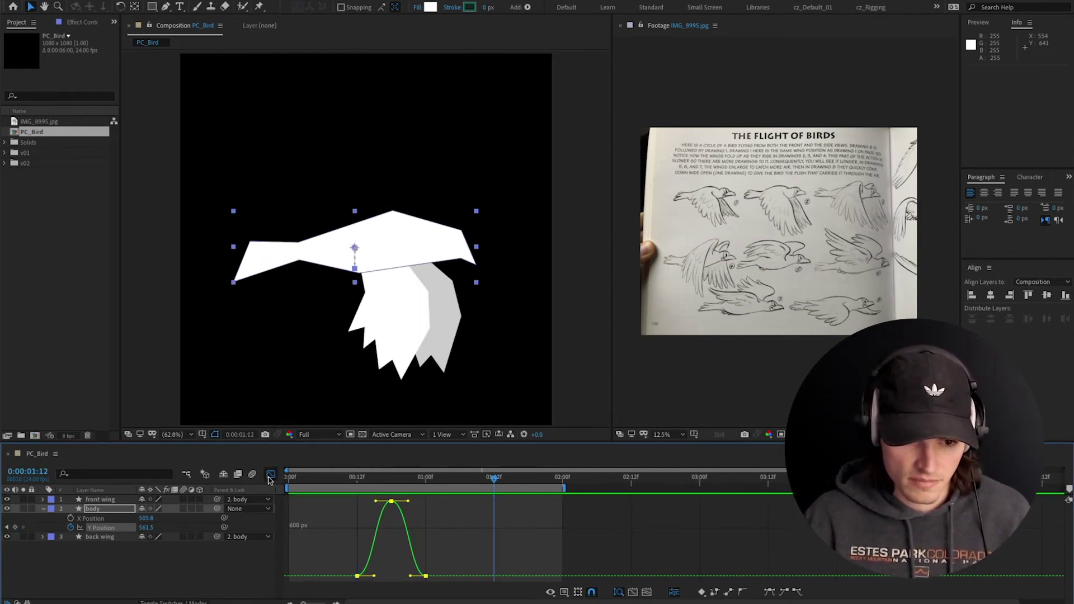
left_click(270, 475)
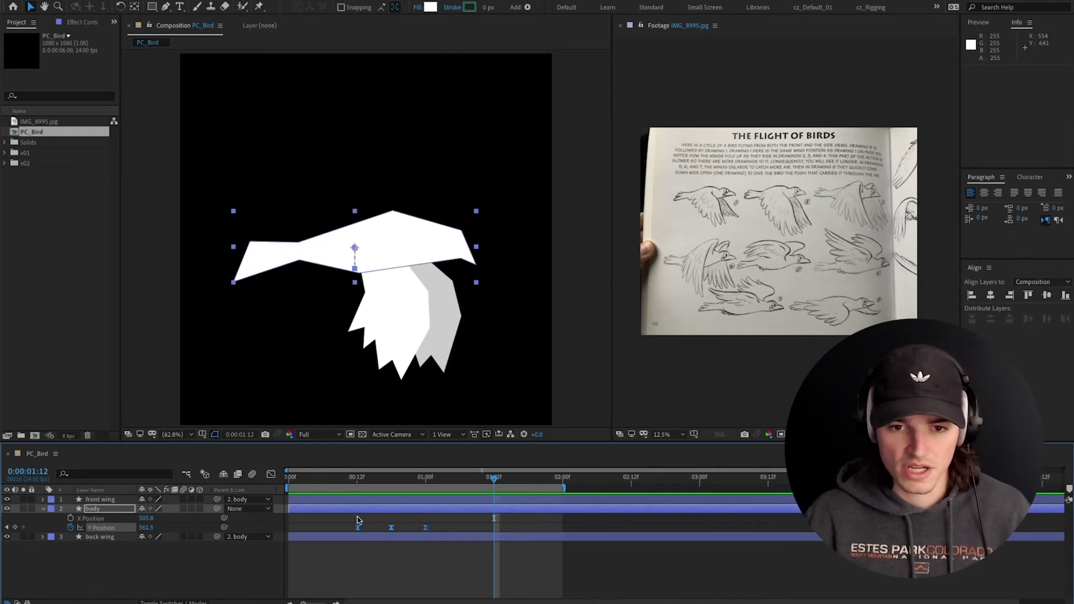
Switch to the AE Reference website in the browser, search for "loop" and copy the Loop In and Out expression
key("super+Tab")
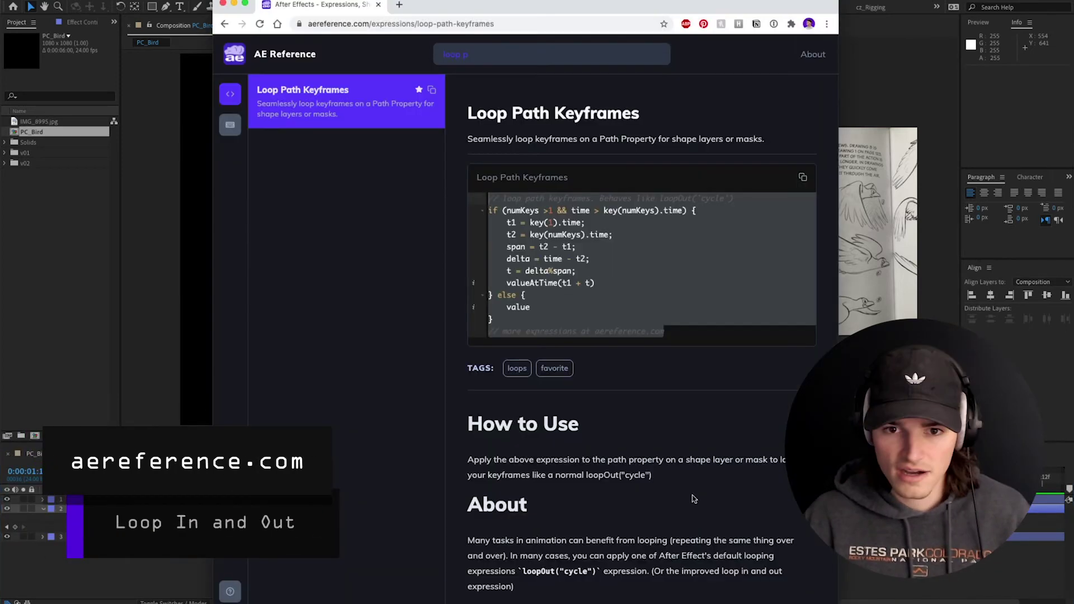
left_click(509, 59)
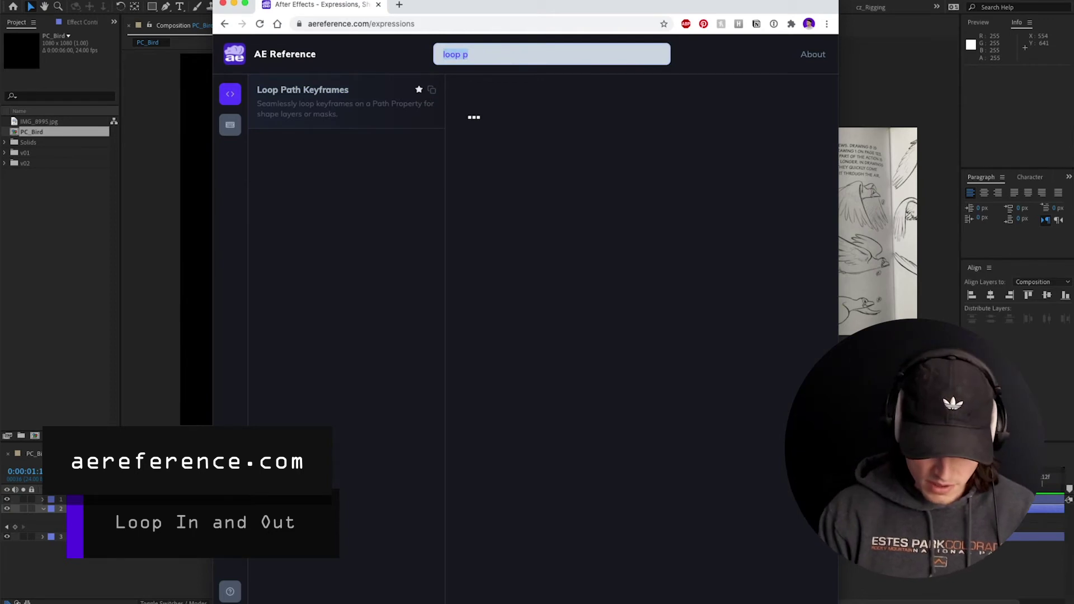
type("loop")
left_click(336, 171)
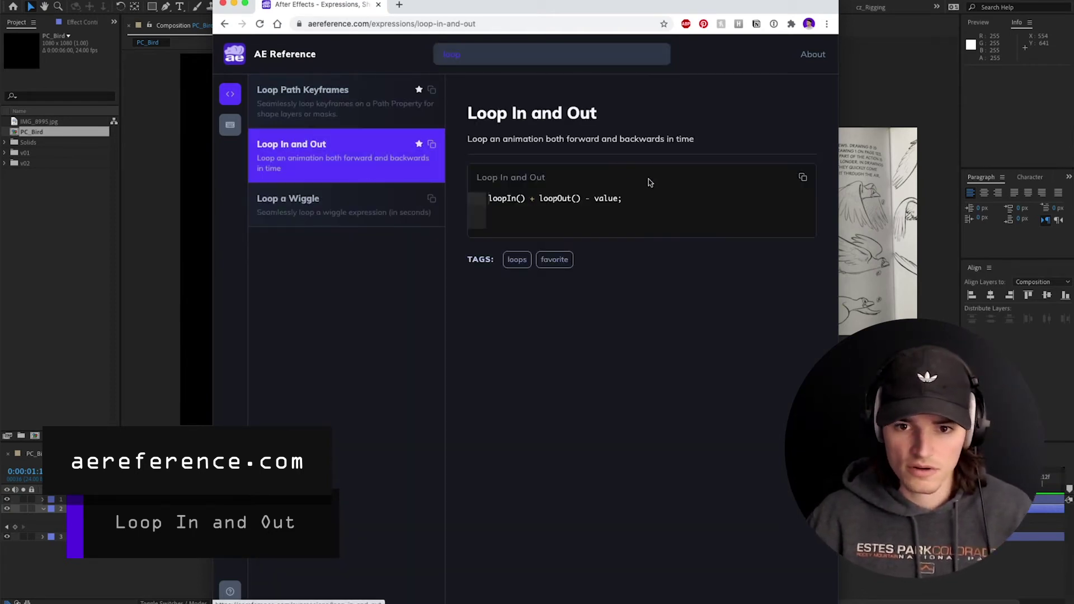
left_click(803, 179)
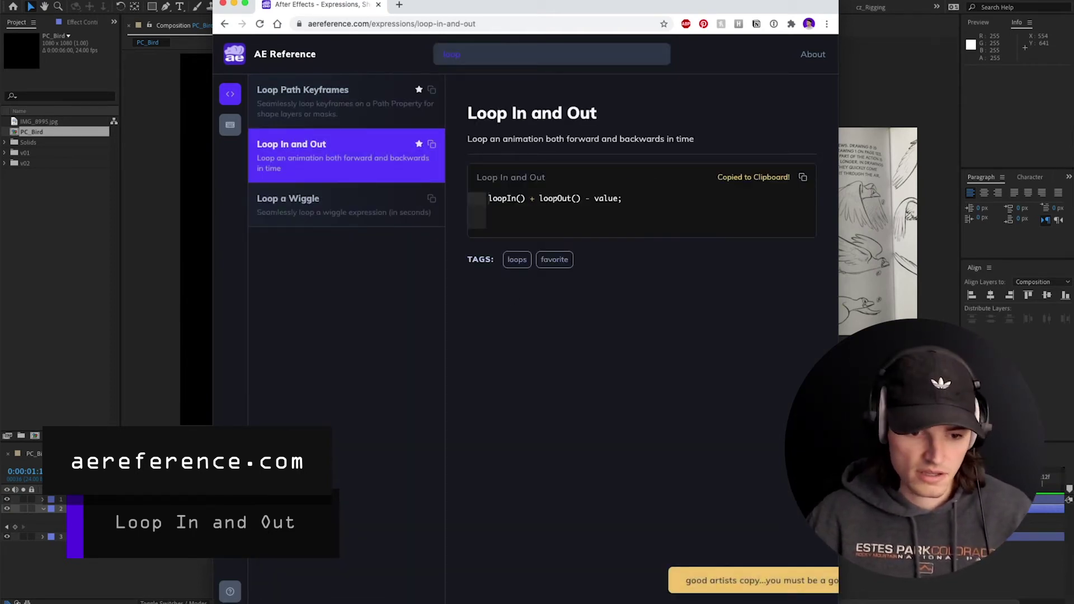
Return to After Effects and apply the expression loopIn() + loopOut() - value; to the body's Y Position
left_click(190, 563)
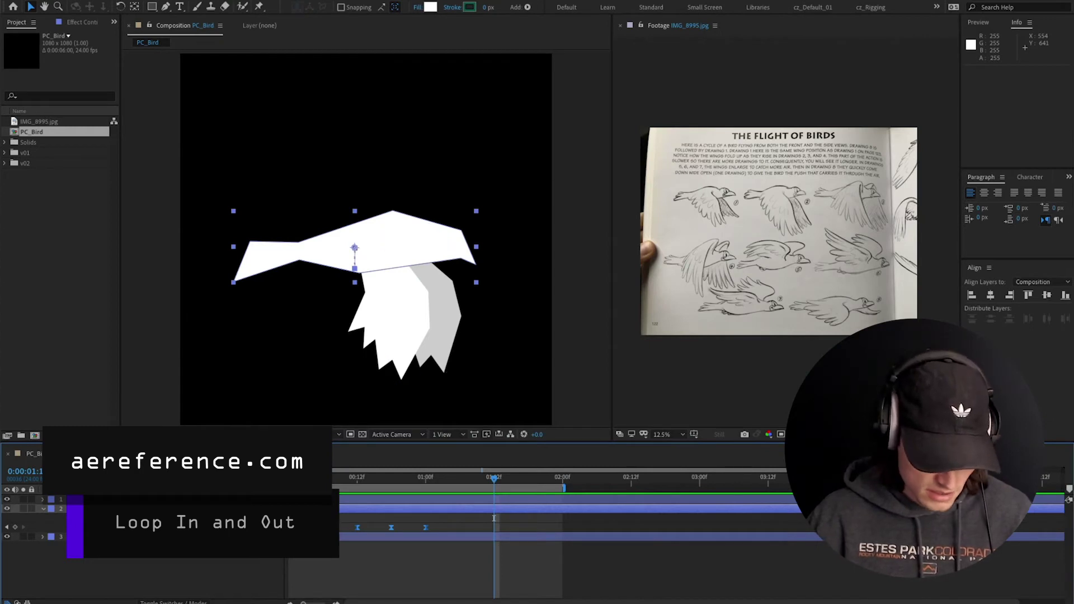
left_click(70, 528, "alt")
key("ctrl+v")
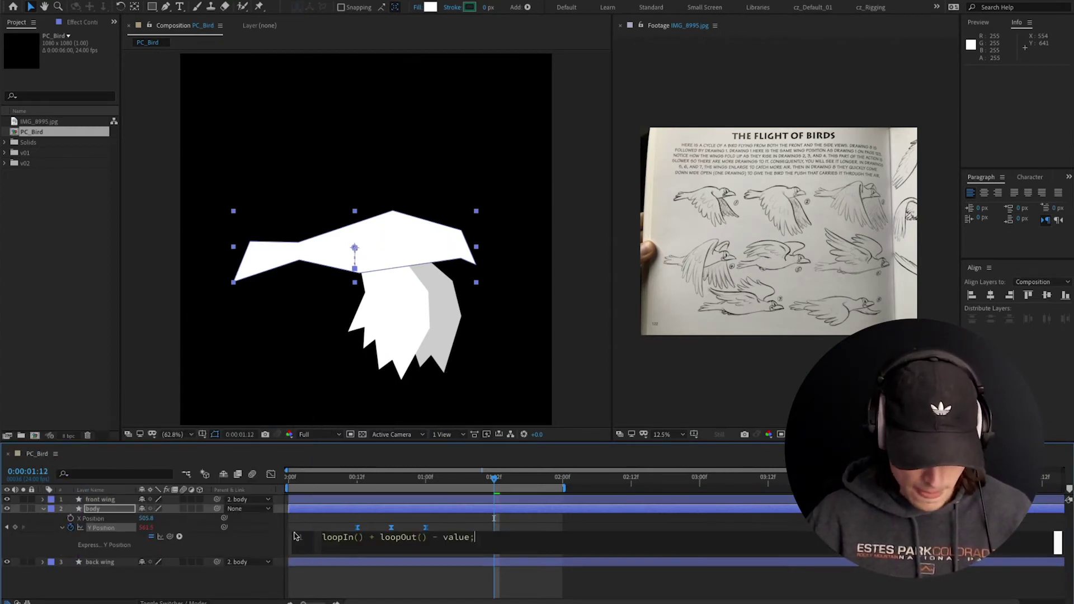
left_click(380, 592)
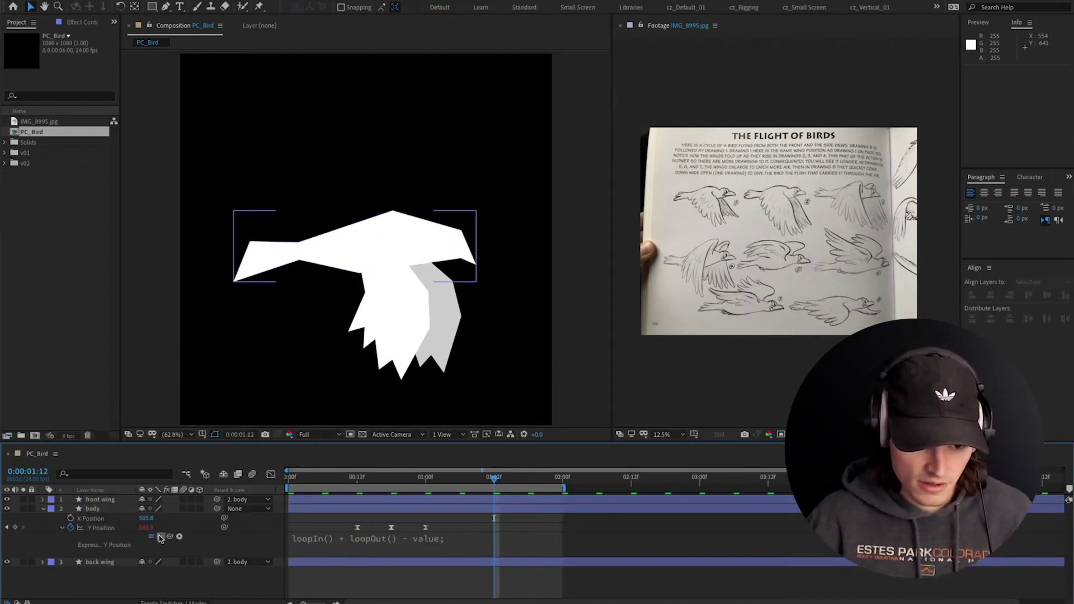
Examine the looped Y Position curve in the graph editor and play back the cycle from frame 0
left_click(271, 475)
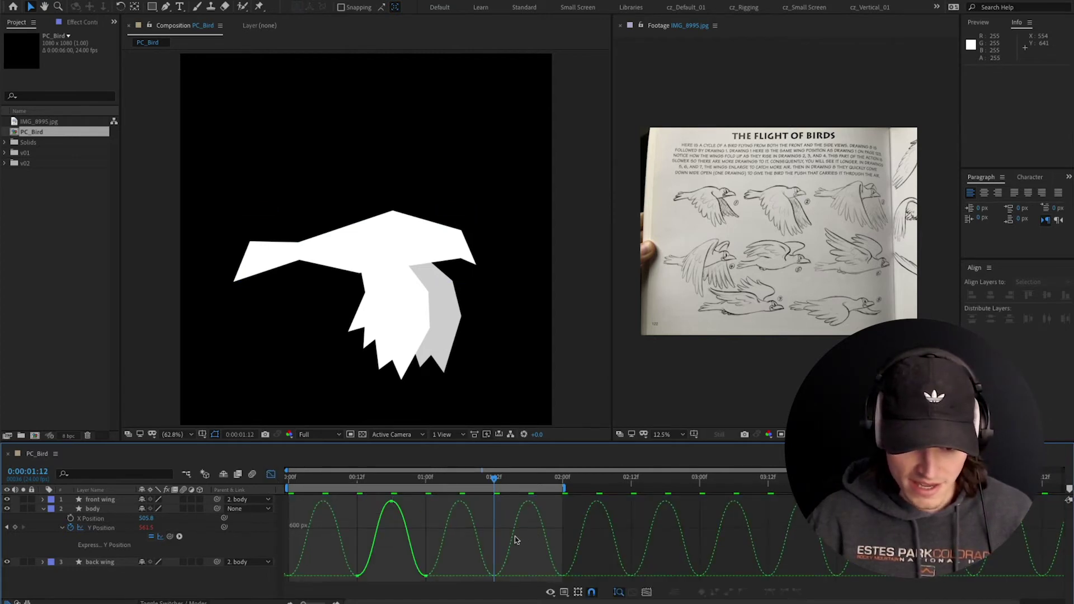
left_click_drag(398, 483, 288, 481)
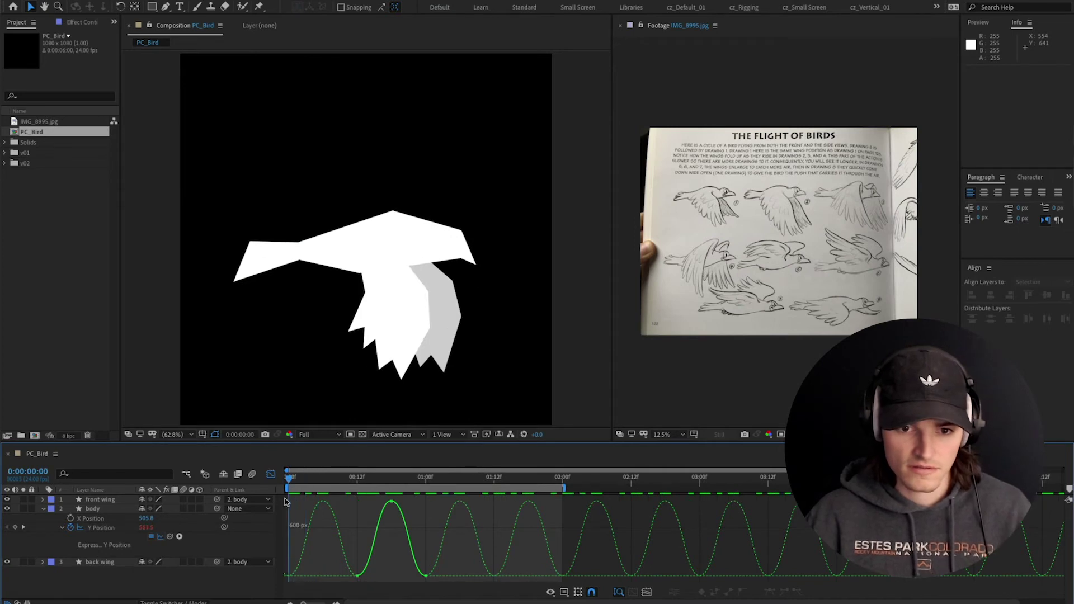
key("space")
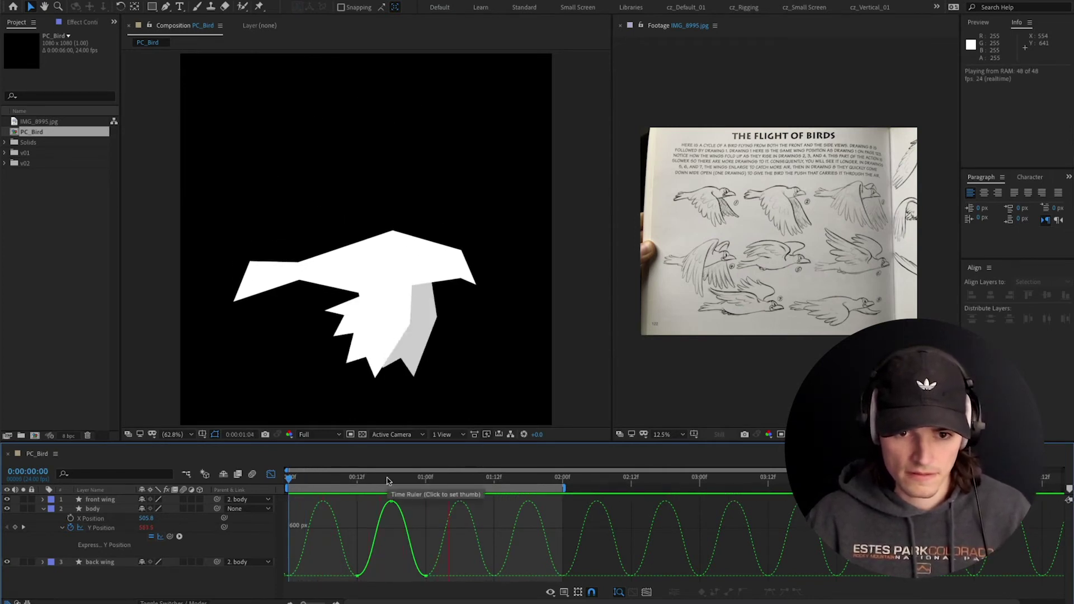
key("space")
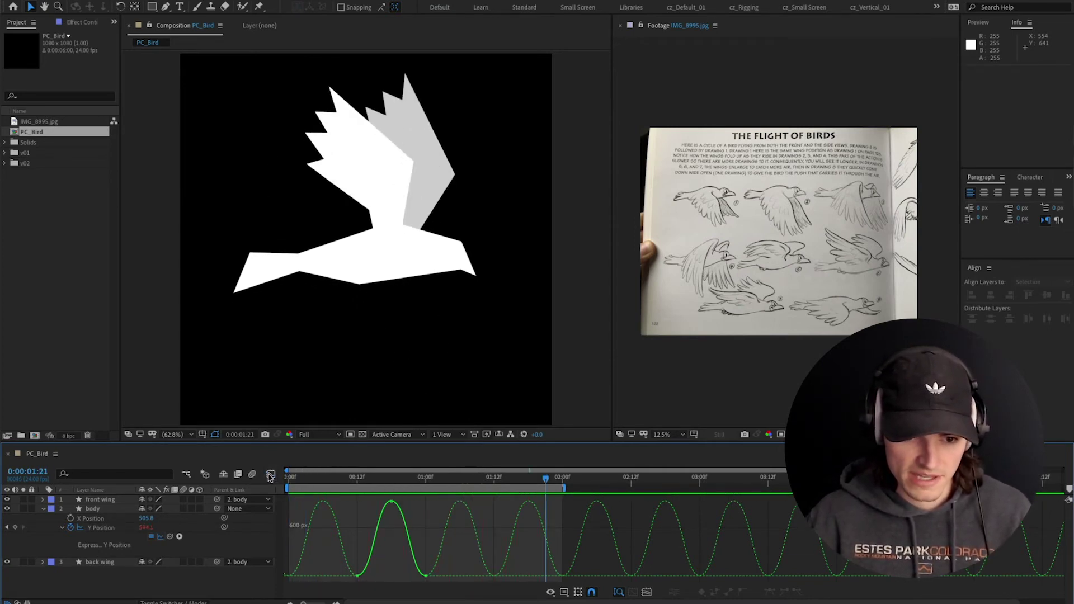
left_click(270, 475)
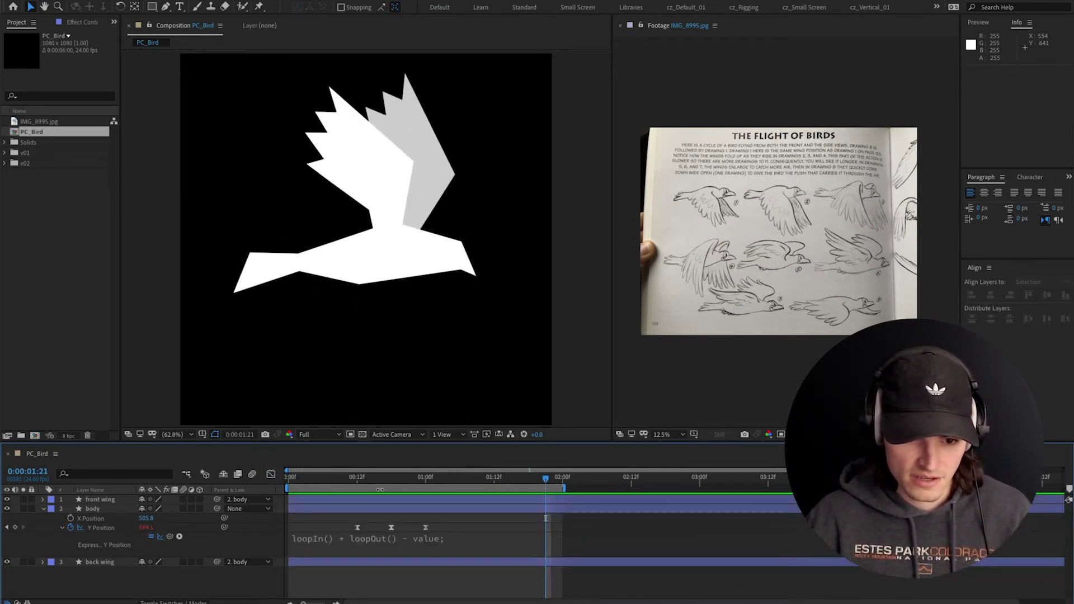
Shift the body's three Y Position keyframes earlier so the middle one sits at frame 12
mouse_move(360, 477)
left_mouse_down()
mouse_move(370, 479)
mouse_move(323, 478)
mouse_move(364, 480)
left_mouse_up()
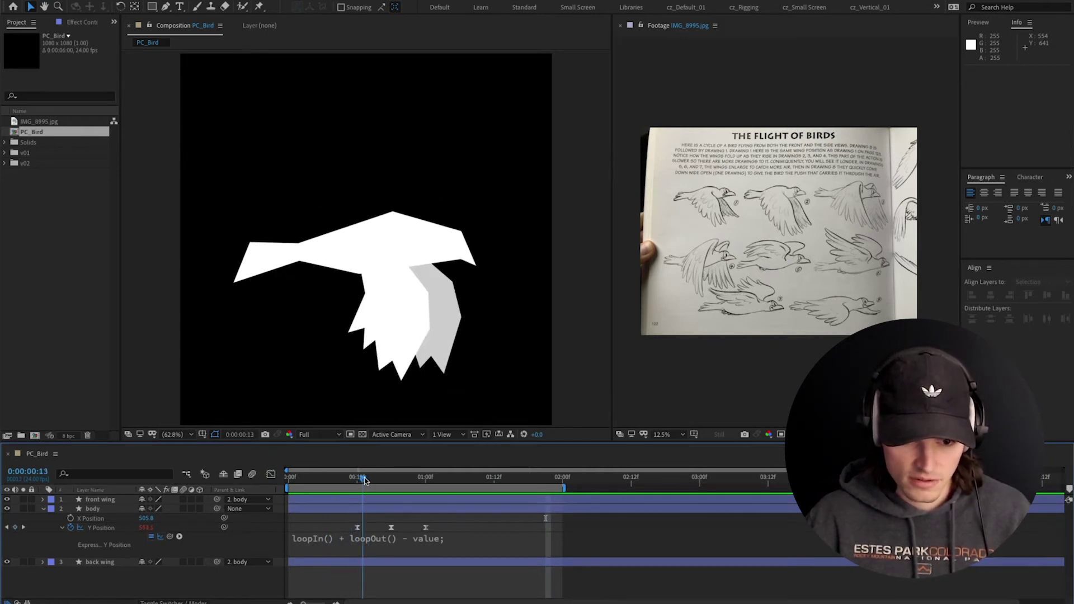
left_click_drag(334, 531, 439, 544)
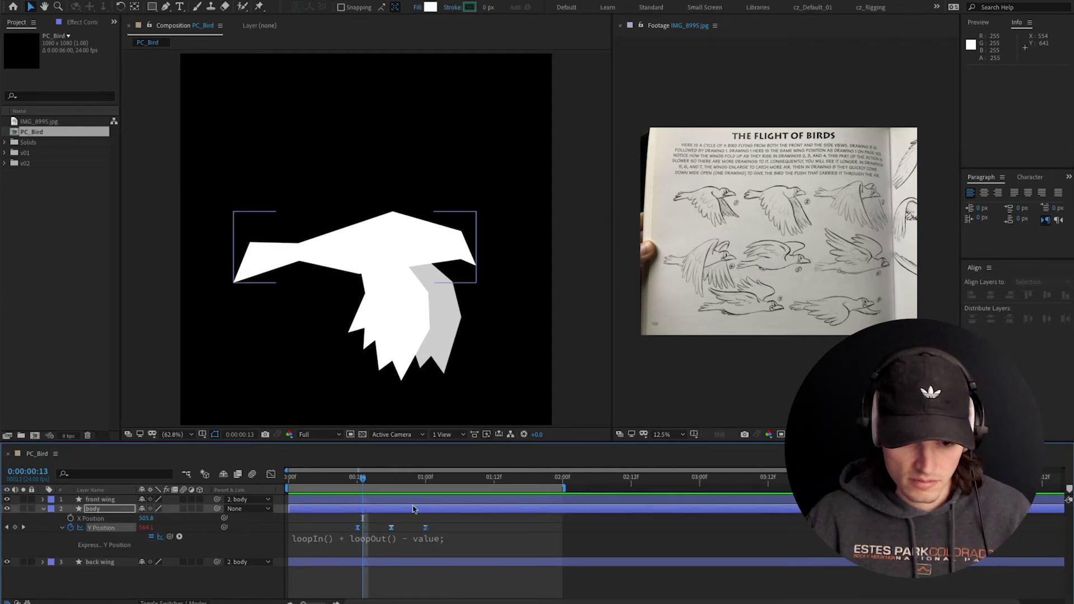
left_click_drag(387, 481, 358, 495)
left_click_drag(391, 531, 357, 530)
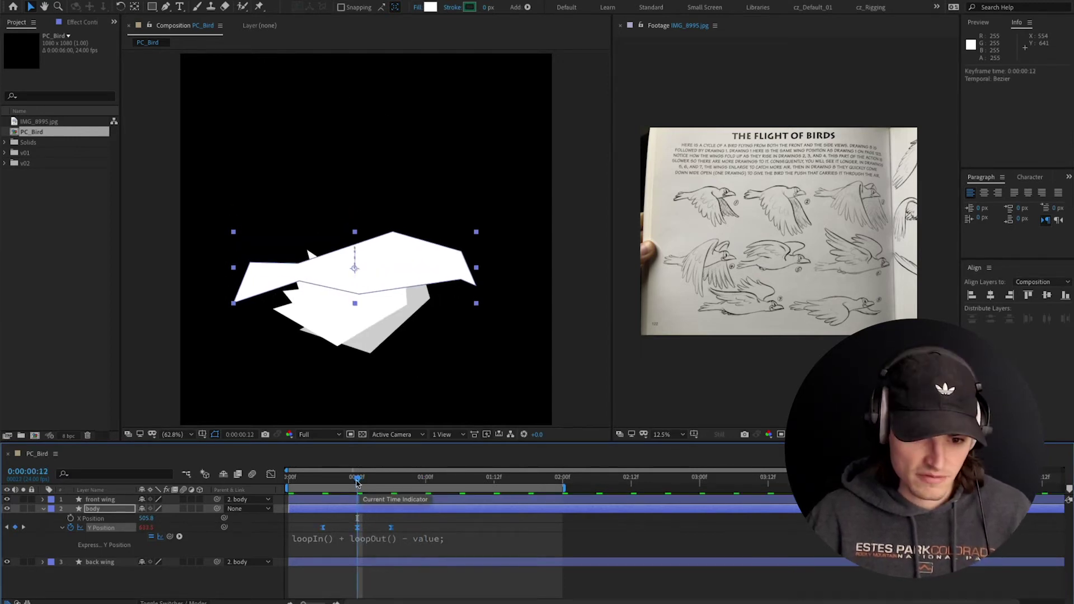
Compare the body's movement with the wing poses, shift the Y Position keyframes to start at frame 3, and play back the cycle
left_click(326, 487)
left_click_drag(327, 488, 363, 490)
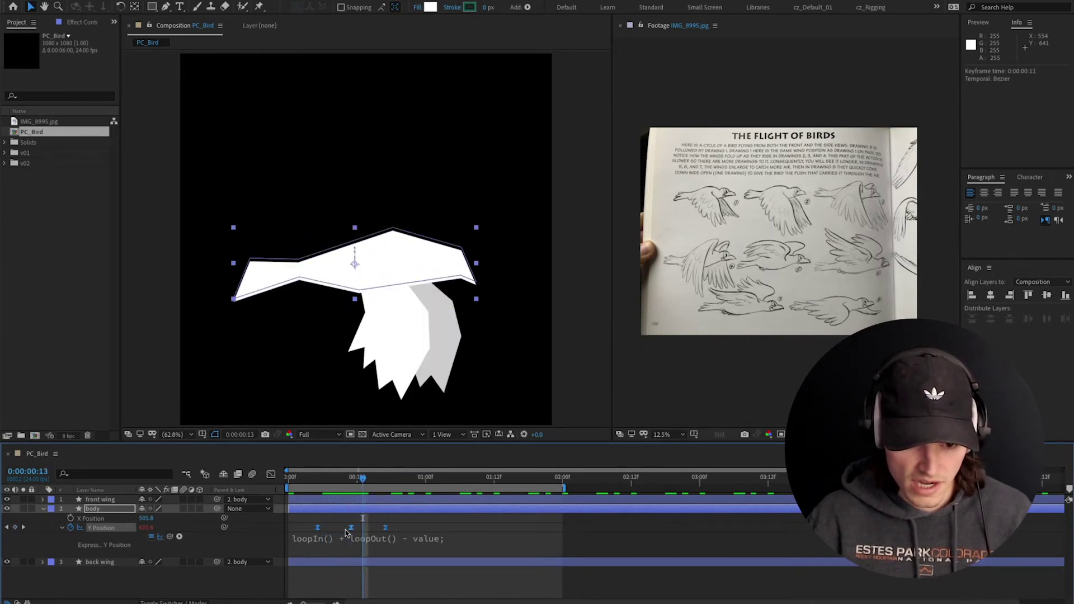
left_click_drag(345, 532, 335, 532)
left_click_drag(363, 479, 445, 484)
key("space")
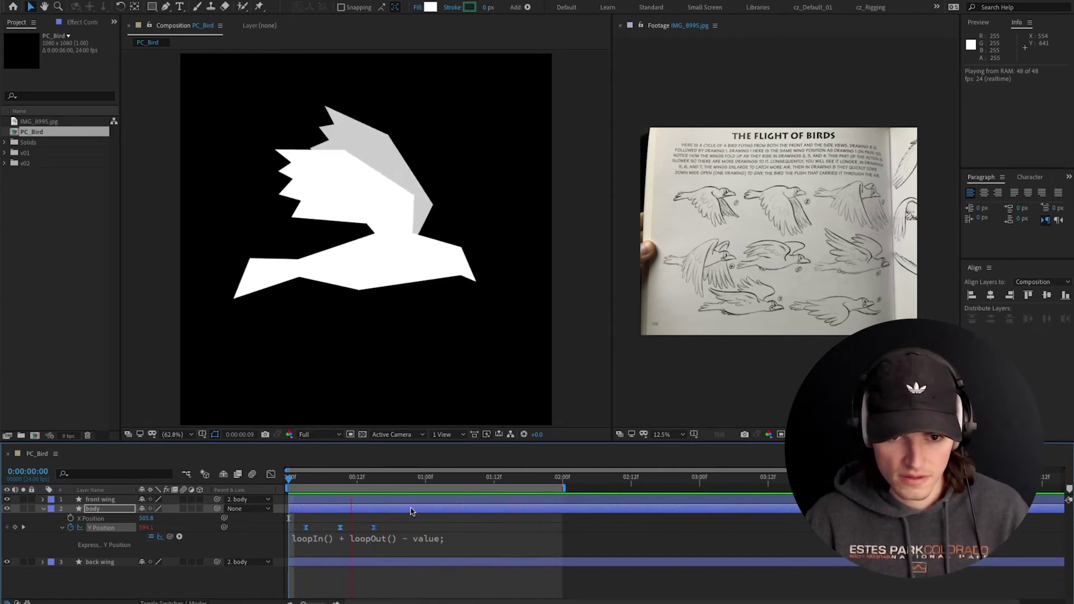
Stop the preview at the first frame, filter the body layer's properties by "path" and select its Path
key("space")
left_click_drag(336, 484, 255, 491)
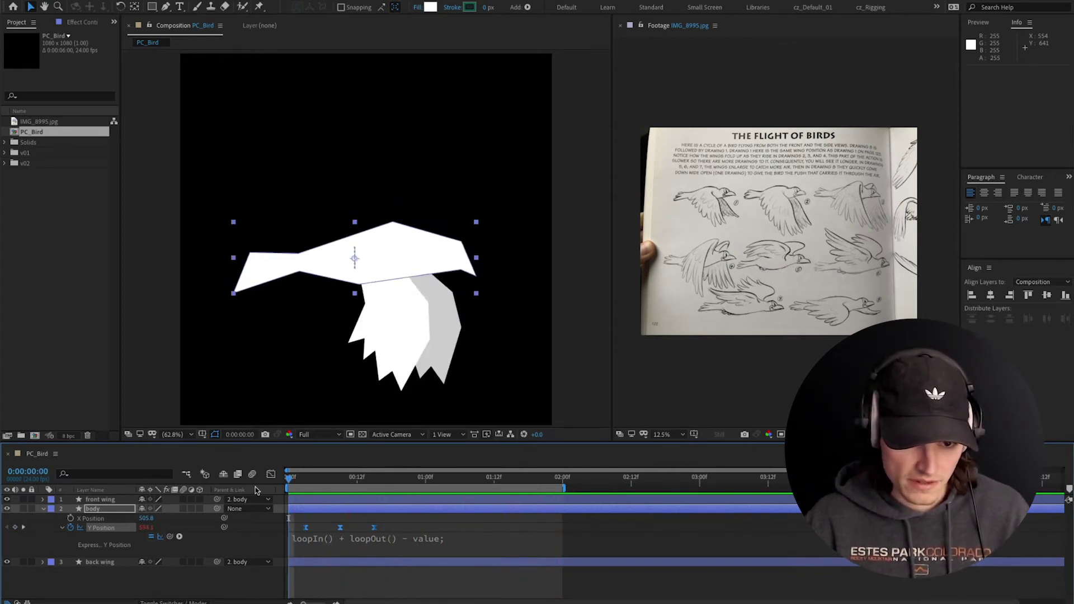
left_click(108, 511)
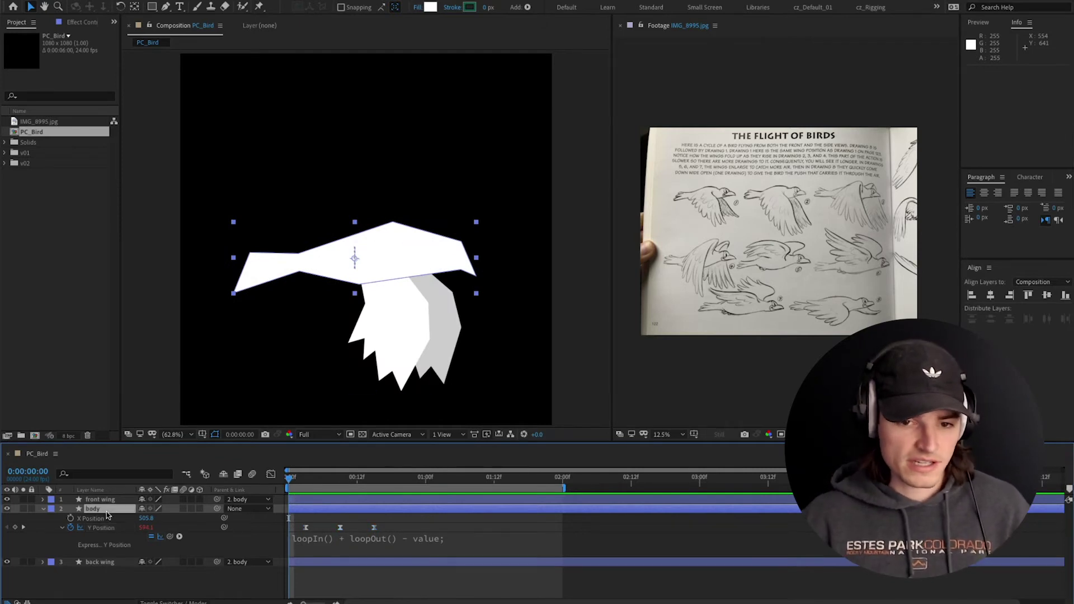
left_click(99, 476)
type("path")
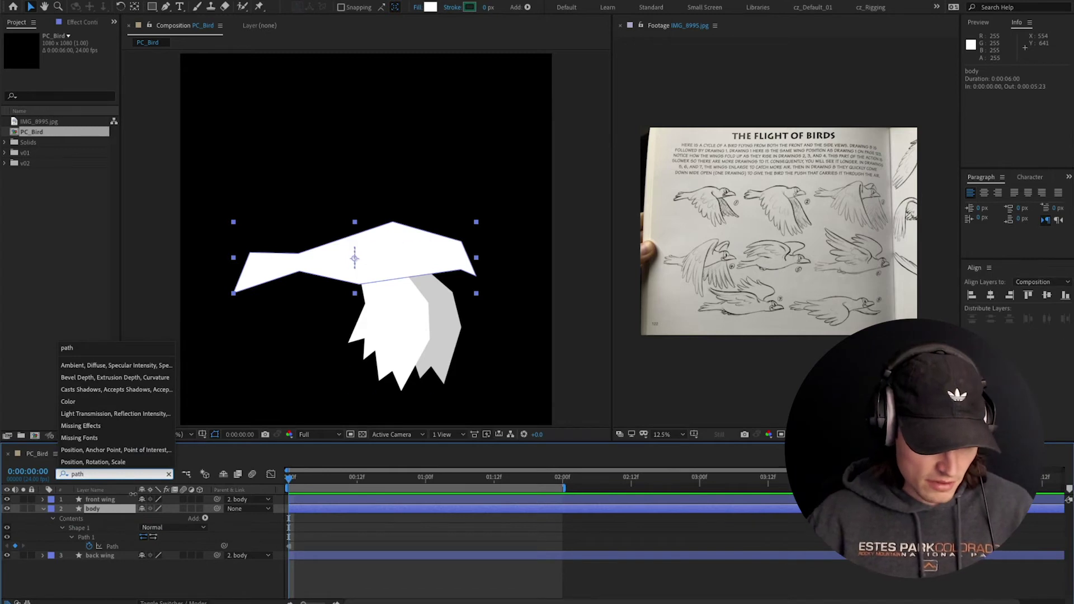
left_click(55, 517)
left_click(54, 519)
left_click(54, 519)
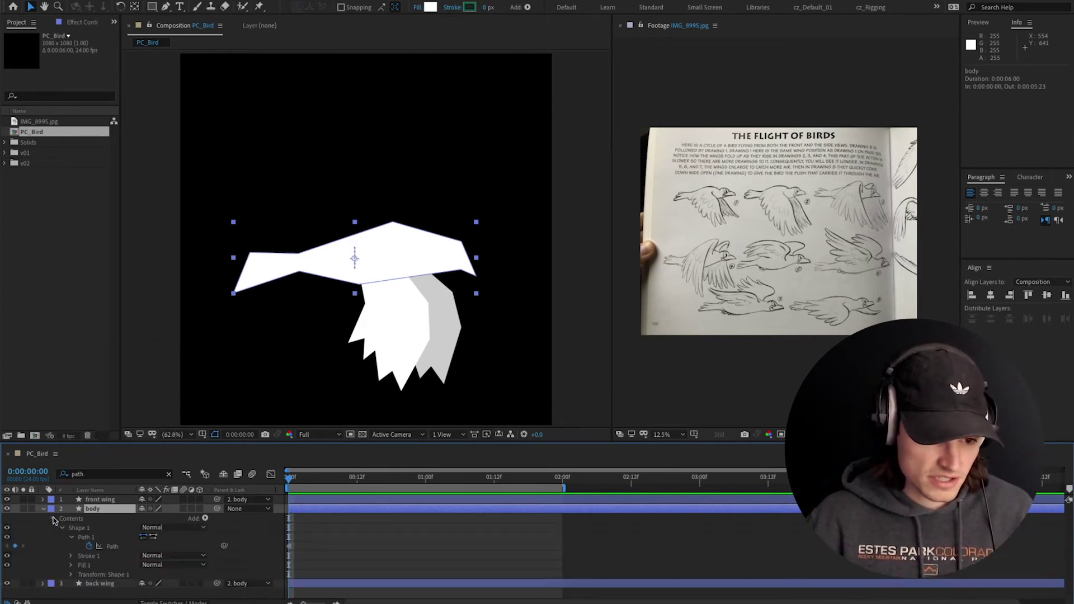
left_click(63, 529)
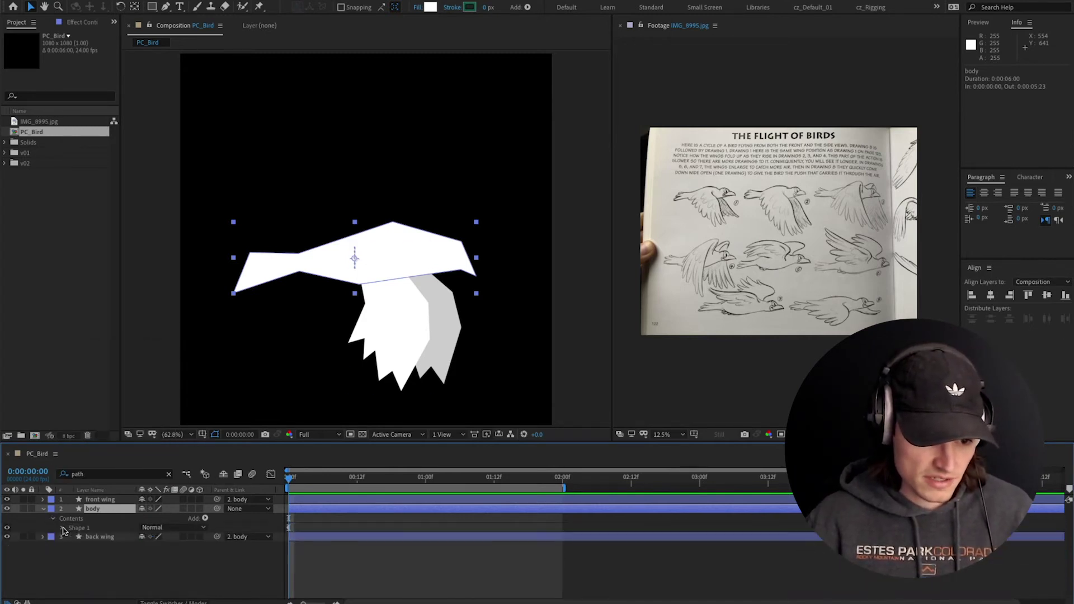
left_click(64, 529)
left_click(113, 547)
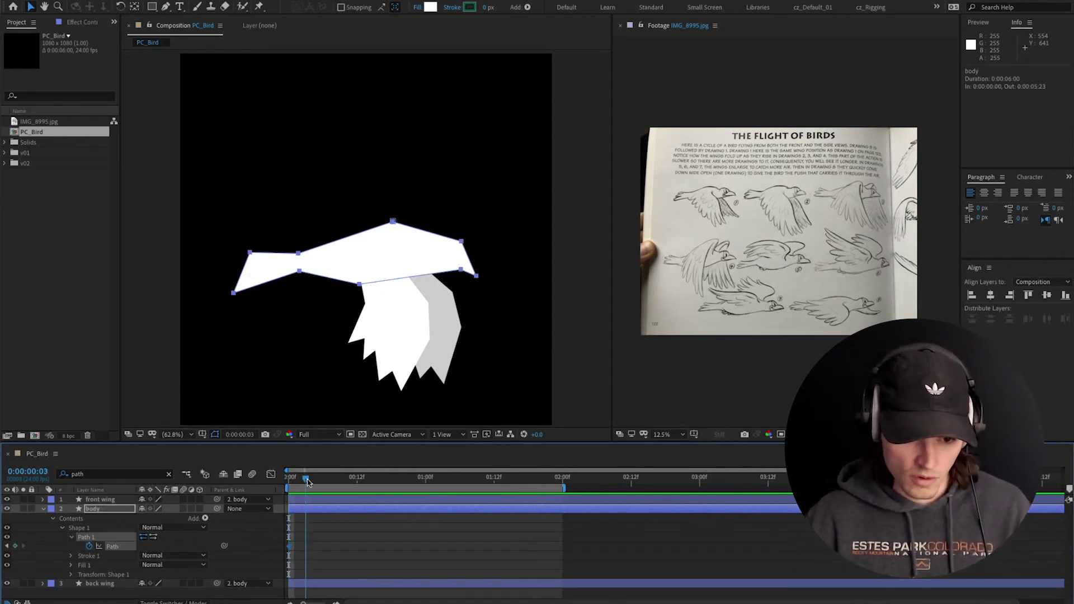
At the first frame, shift the bird's beak tip slightly up and forward, and check the next two frames
left_click_drag(307, 482, 279, 484)
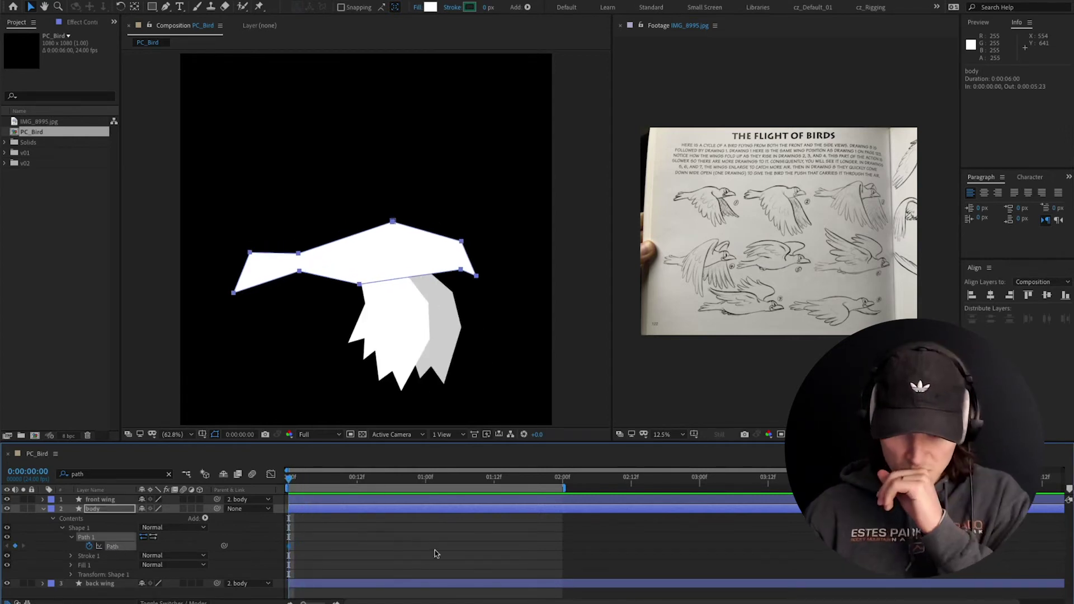
left_click(478, 274)
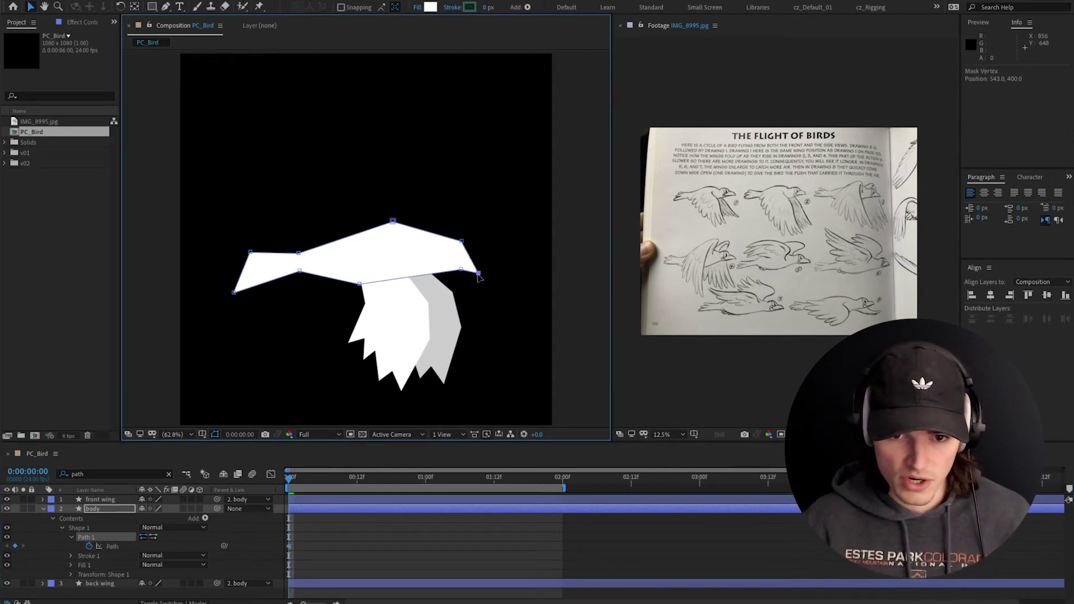
key("Page_Down")
key("Page_Down")
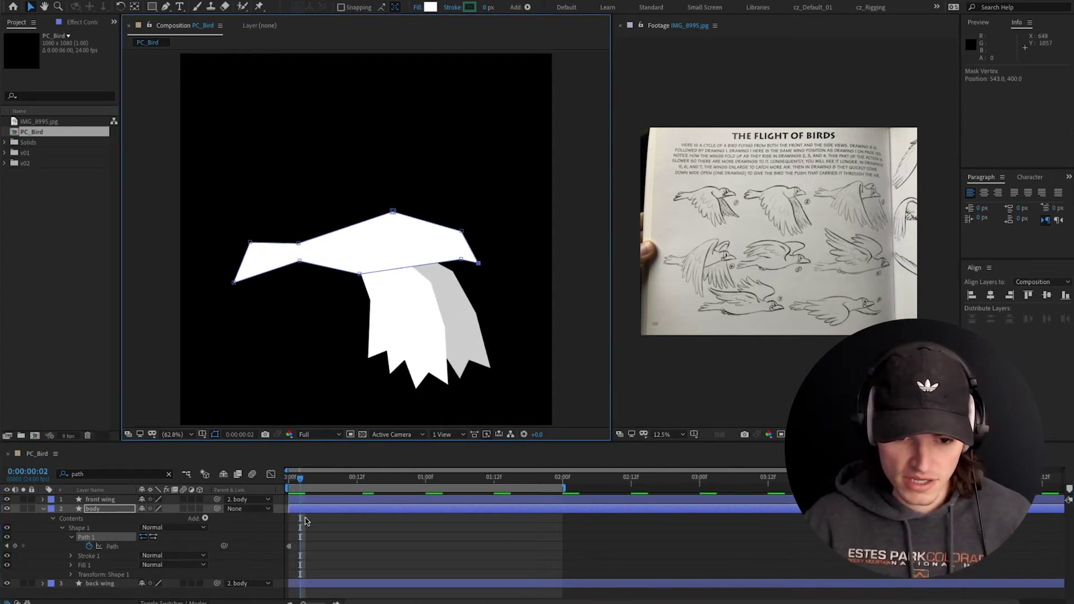
key("Page_Up")
key("Page_Down")
key("Page_Up")
key("Page_Up")
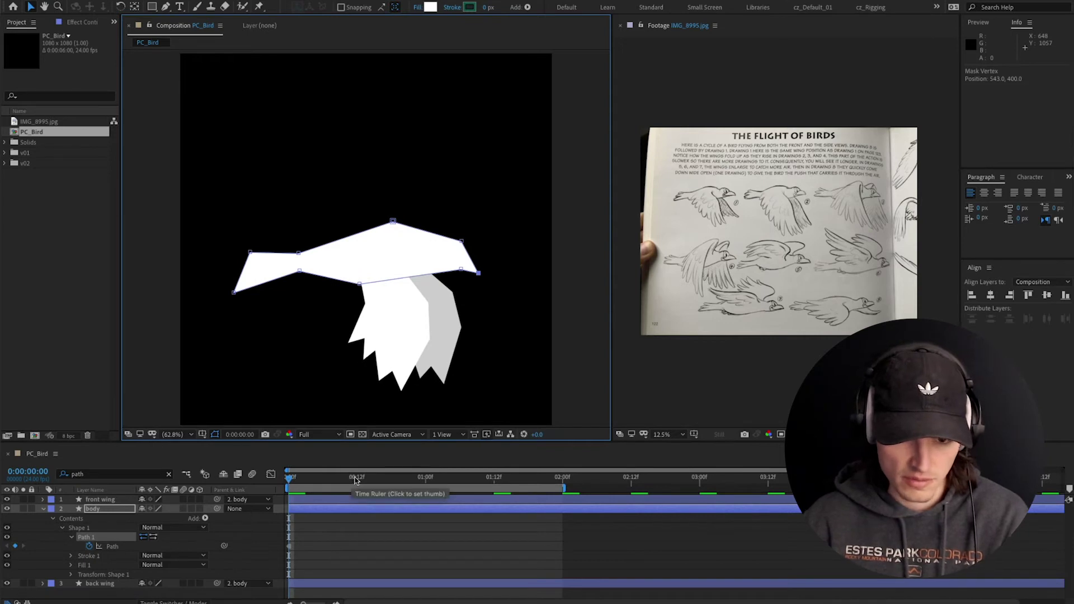
Copy the body's first Path keyframe to frame 12
mouse_move(356, 477)
left_mouse_down()
mouse_move(289, 479)
mouse_move(358, 479)
left_mouse_up()
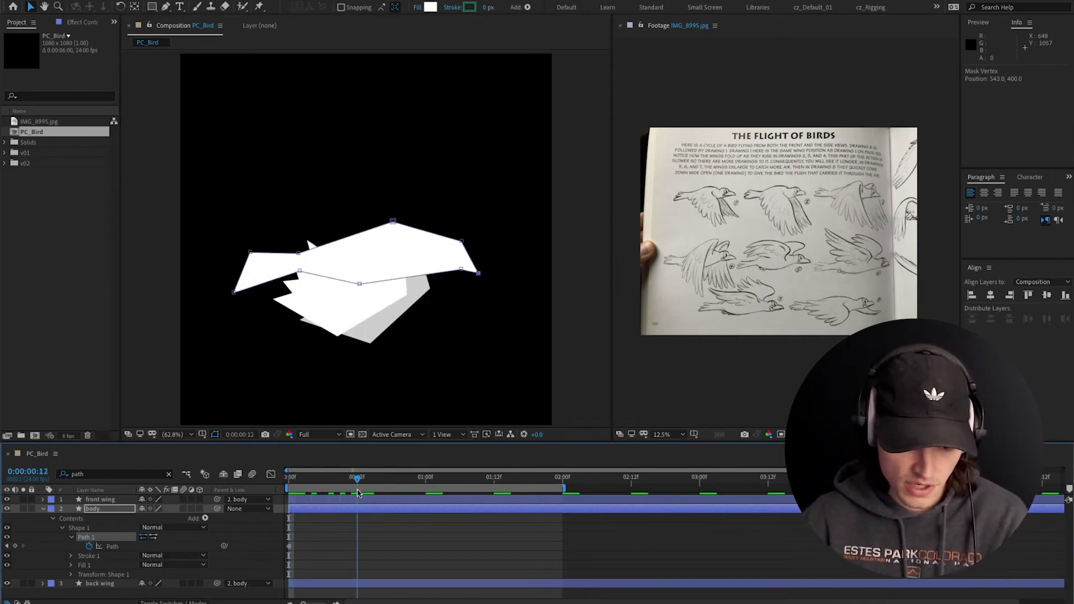
left_click_drag(312, 539, 288, 557)
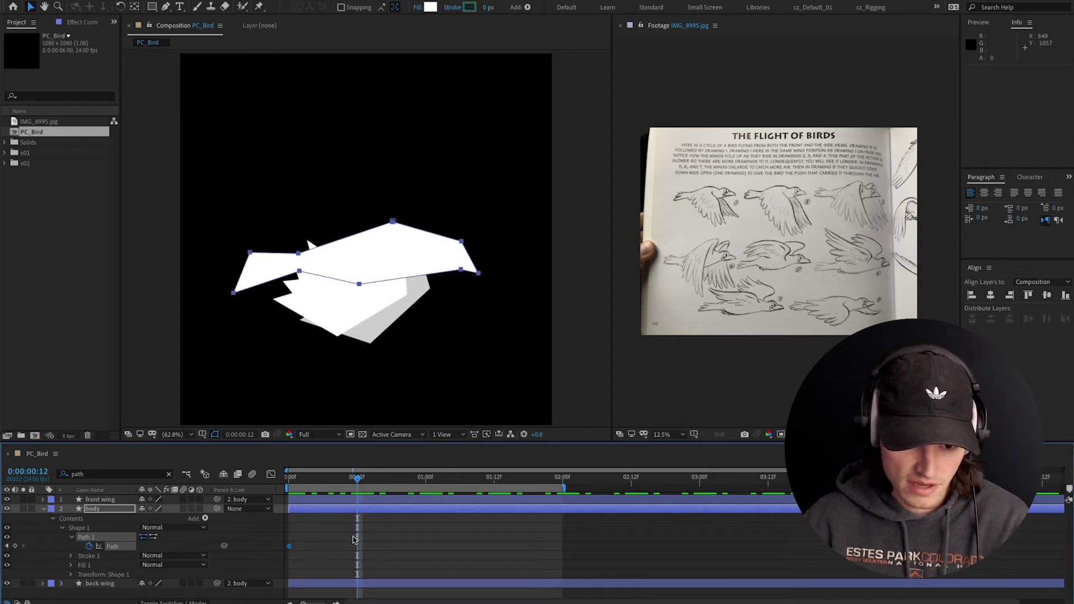
key("ctrl+v")
At frame 6, raise the bird's head and tail points slightly and lower the two points at the tail base
left_click(323, 481)
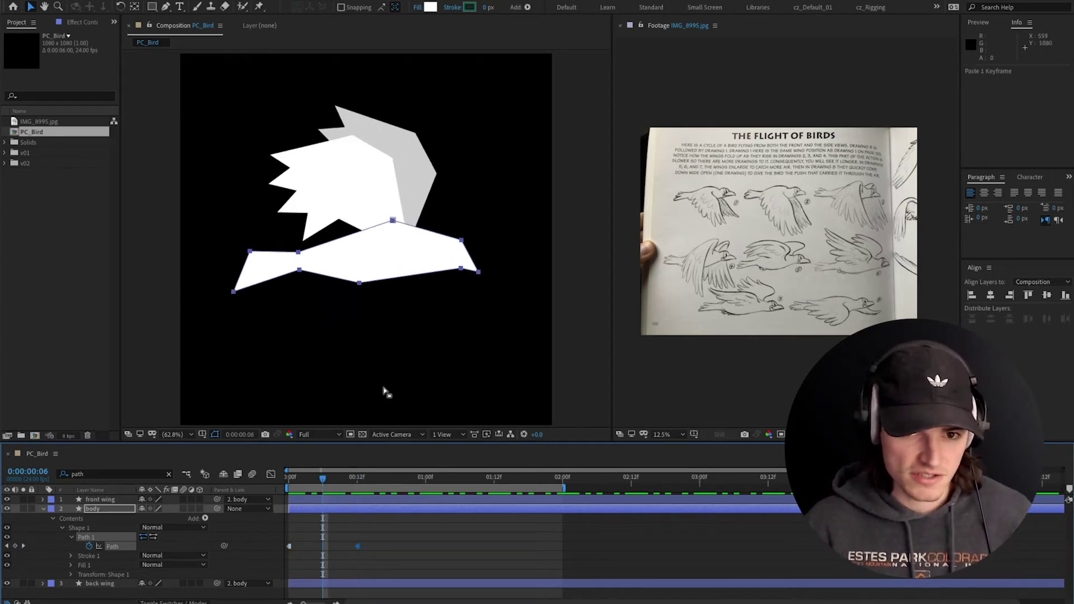
left_click_drag(478, 272, 480, 268)
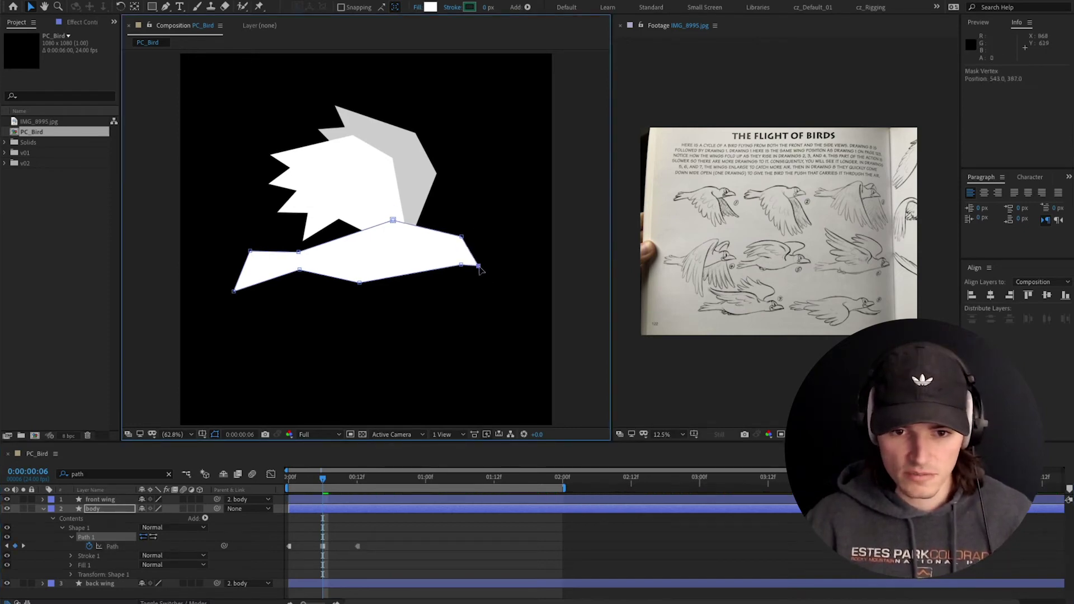
left_click_drag(213, 232, 234, 287)
left_click_drag(293, 245, 301, 275)
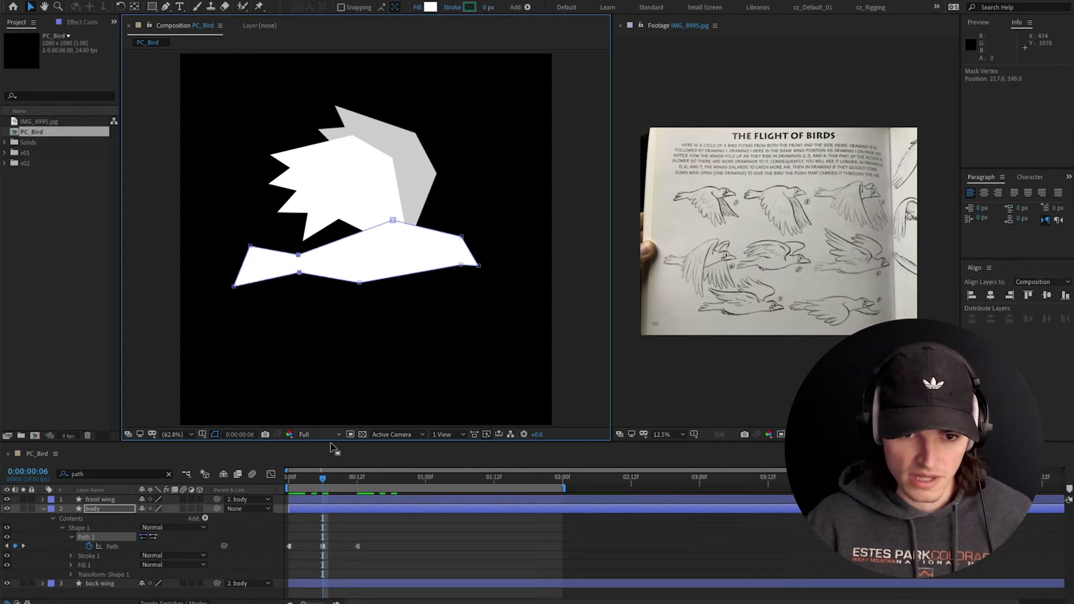
Scrub through the new body pose and reveal the keyframed properties of the front wing, body and back wing layers
left_click(306, 482)
left_click_drag(306, 484, 294, 485)
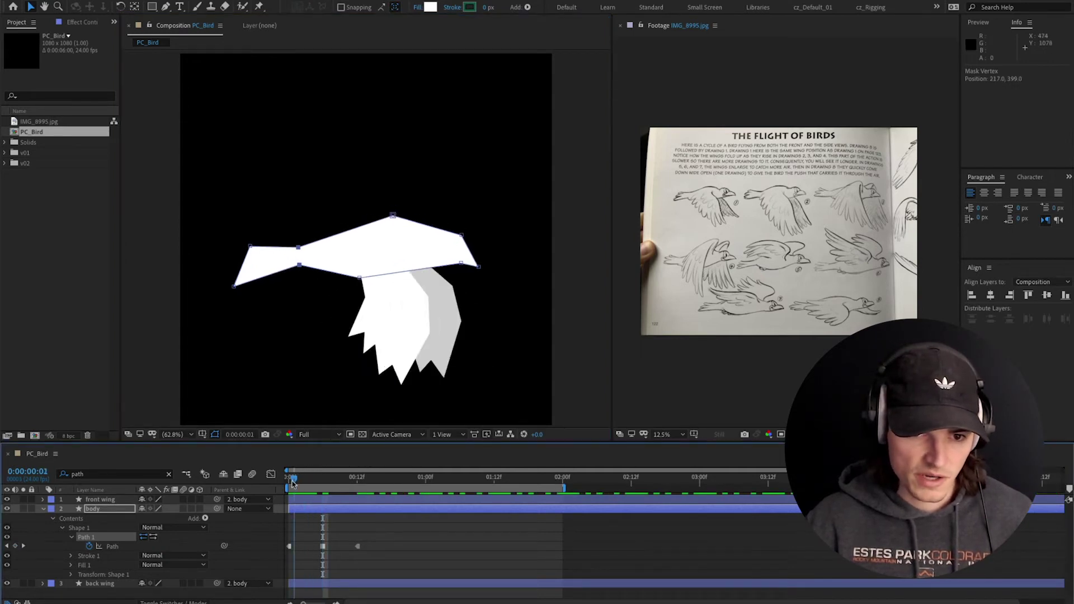
left_click(335, 499)
key("u")
left_click(322, 476)
left_click(337, 554)
key("u")
key("u")
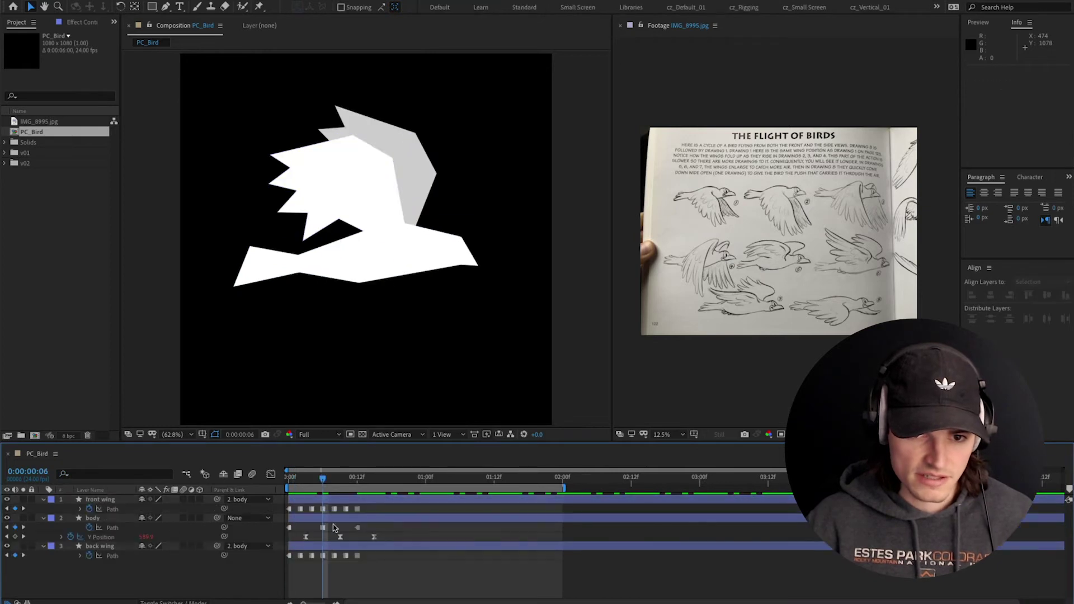
Move the body's middle Path keyframe to frame 4, keeping the last one at frame 12
left_click(321, 517)
left_click(311, 480)
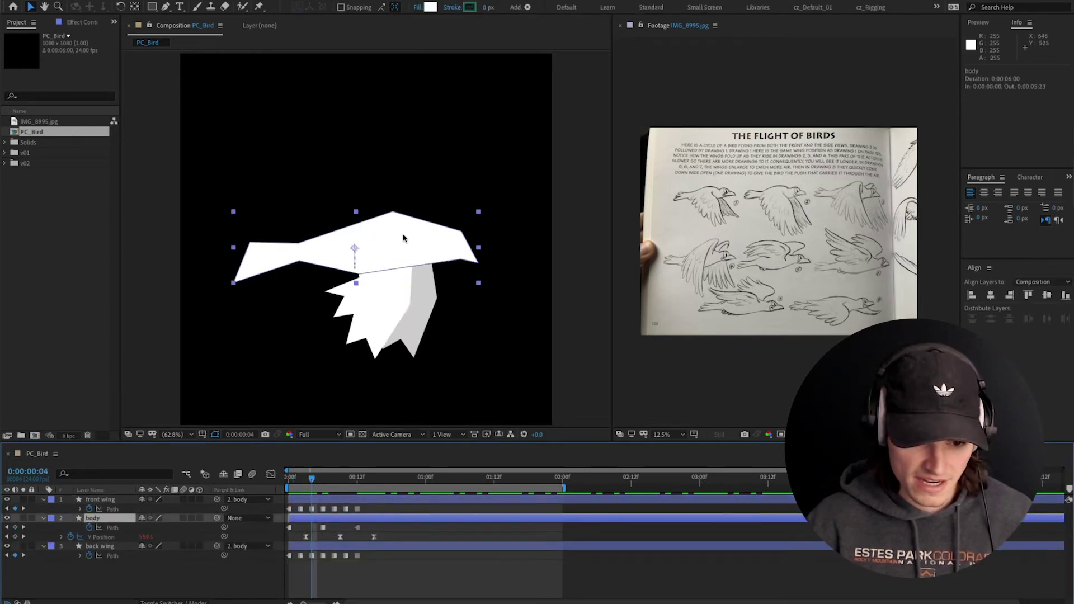
mouse_move(322, 483)
left_mouse_down()
mouse_move(271, 487)
mouse_move(326, 484)
mouse_move(306, 487)
left_mouse_up()
left_click_drag(323, 528, 357, 528)
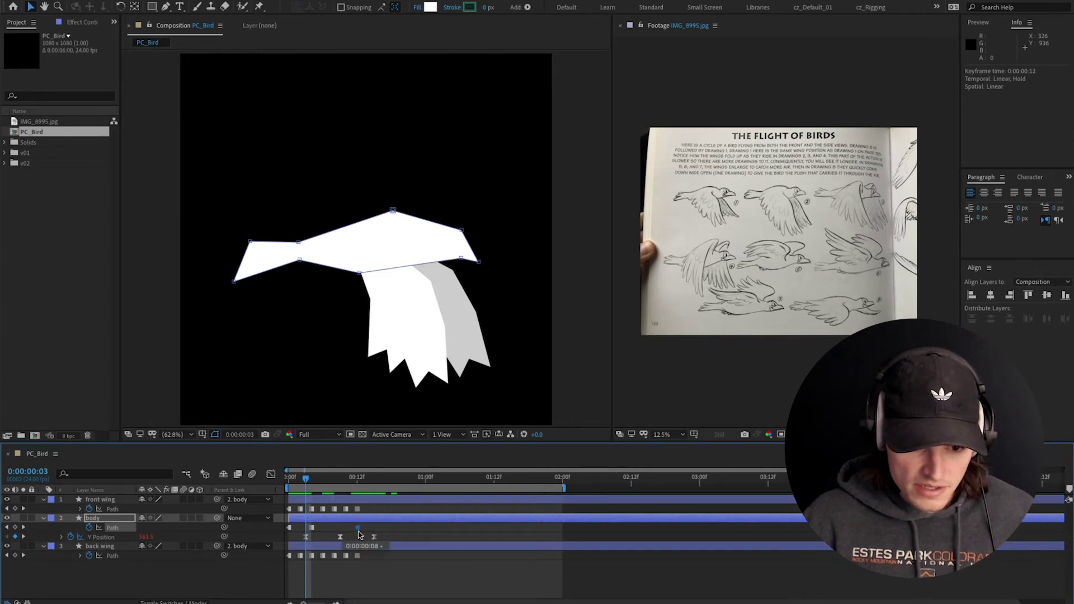
Raise the bird's tail points in an additional body pose and place its Path keyframe at frame 8
left_click(331, 479)
left_click_drag(328, 479, 283, 485)
key("Page_Down")
key("Page_Down")
key("Page_Down")
key("Page_Down")
key("Page_Down")
key("Page_Down")
key("Page_Down")
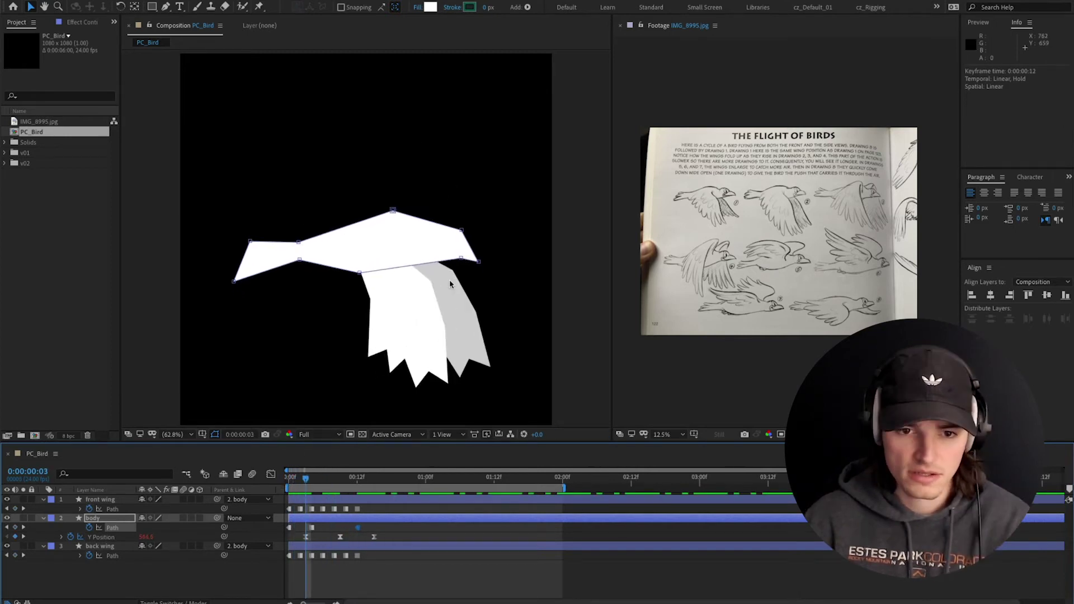
left_click_drag(331, 205, 409, 316)
left_click_drag(222, 217, 303, 342)
mouse_move(233, 292)
left_mouse_down()
mouse_move(234, 280)
mouse_move(229, 287)
left_mouse_up()
double_click(234, 281)
left_click_drag(329, 529, 334, 529)
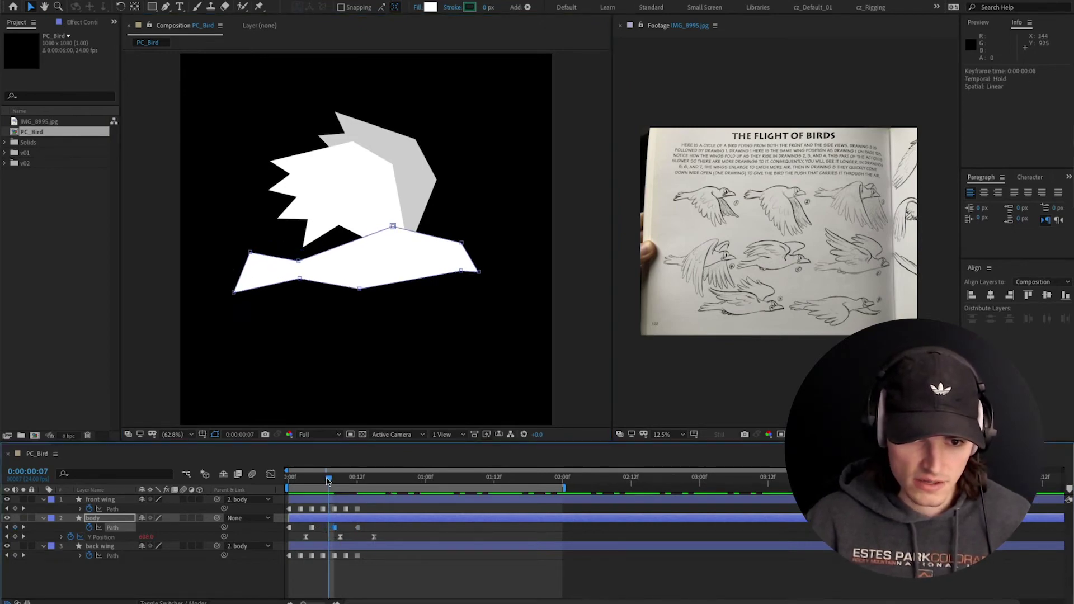
Delete the body's Path keyframe at frame 4 and switch the remaining Path keyframes from hold to linear interpolation
key("space")
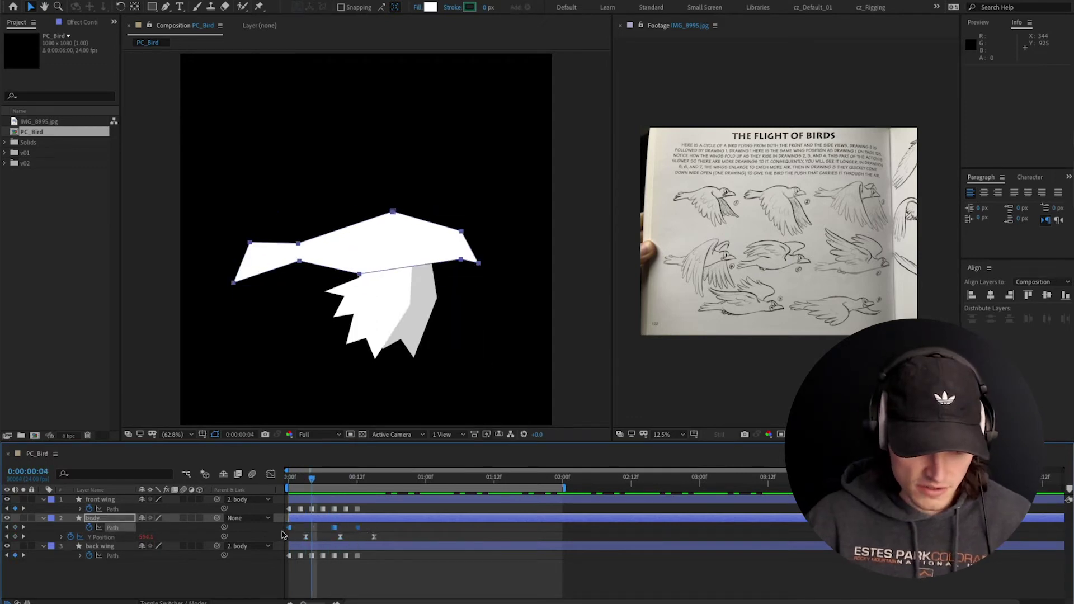
right_click(289, 531)
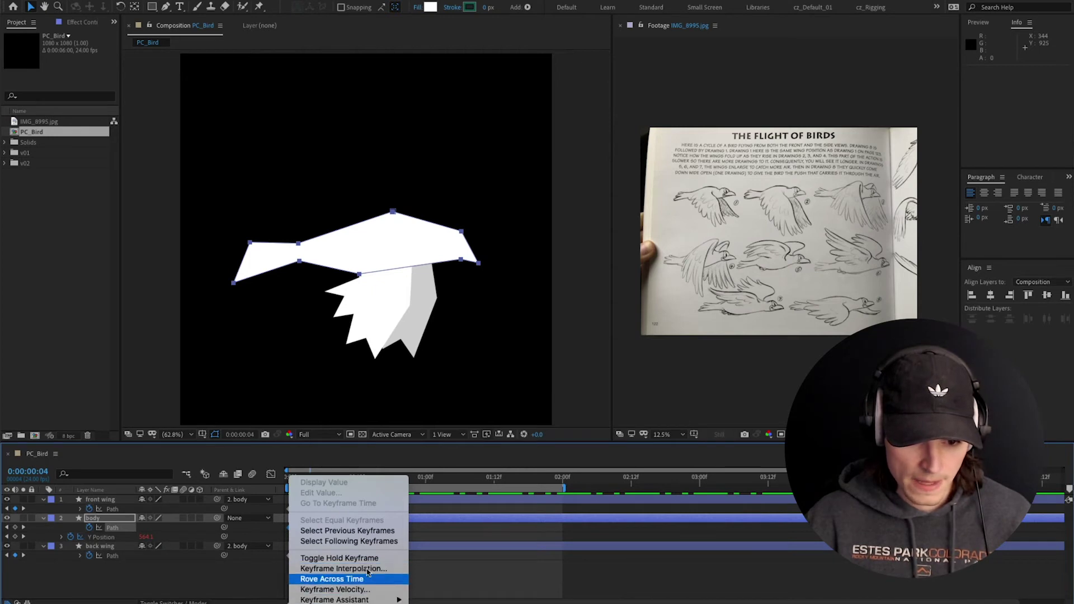
left_click(339, 558)
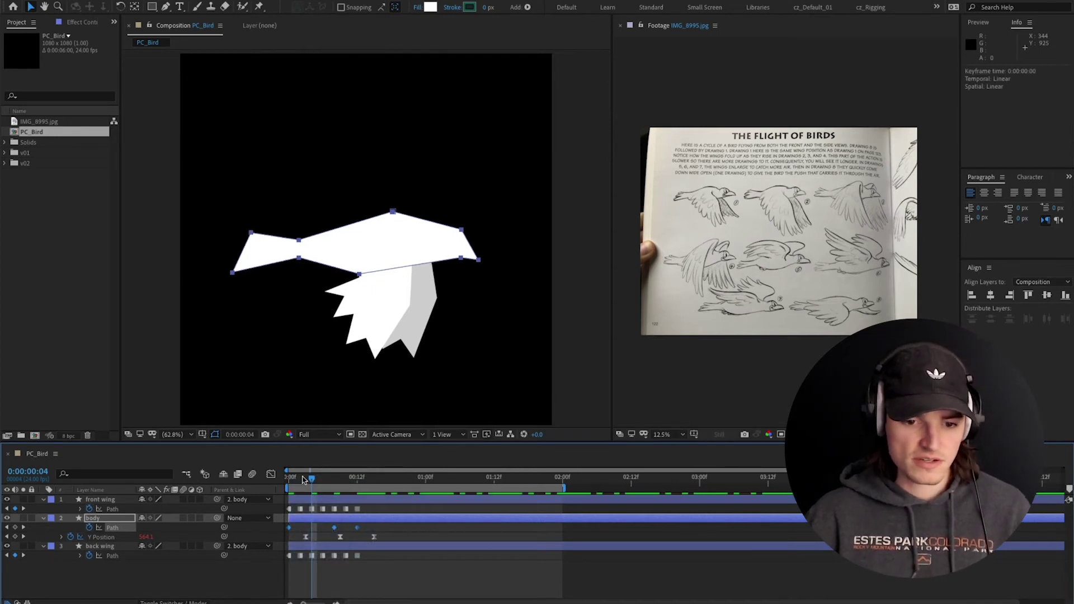
Shorten the work area to the first 13 frames and preview the wing-flap cycle
key("Home")
key("space")
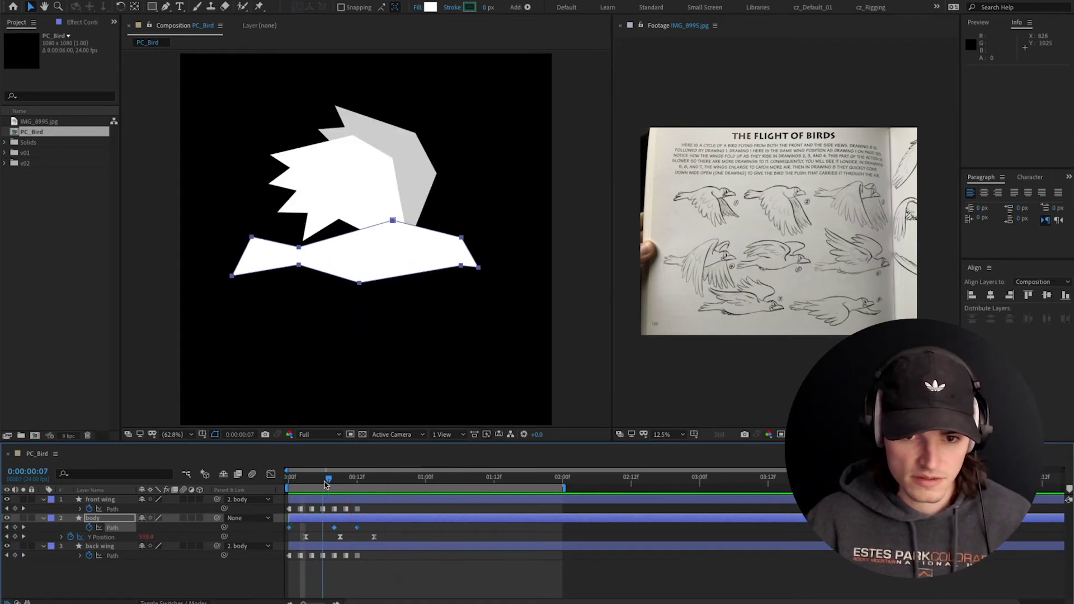
left_click(356, 480)
left_click_drag(354, 486, 365, 488)
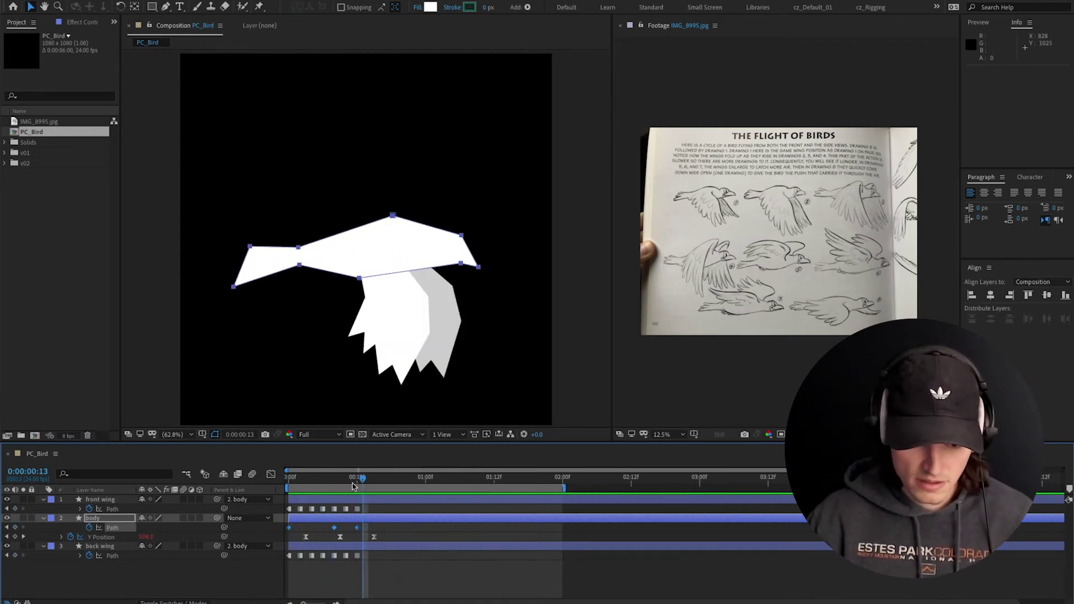
key("space")
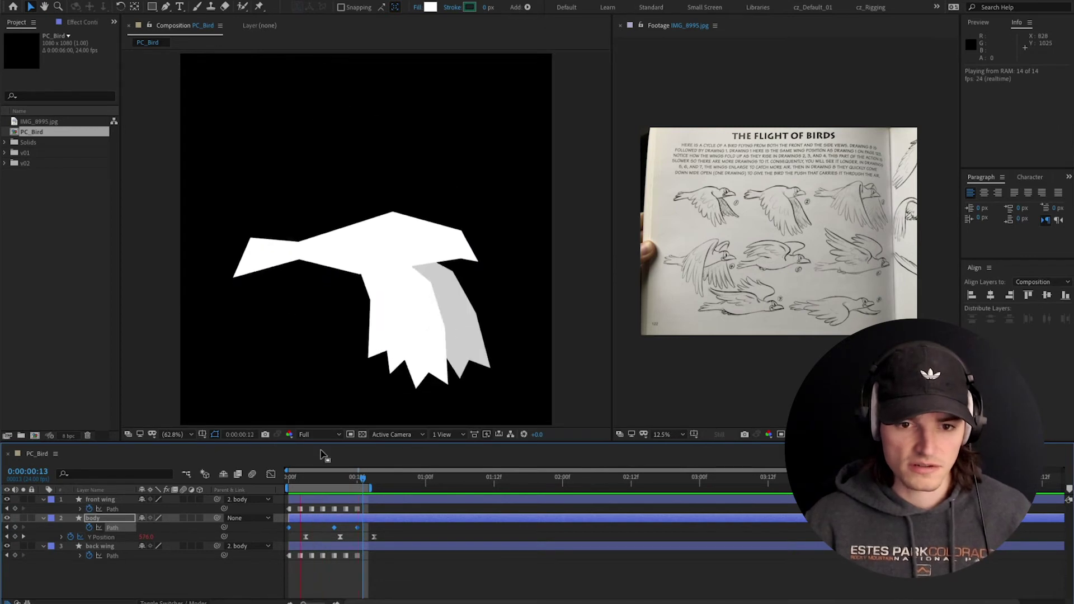
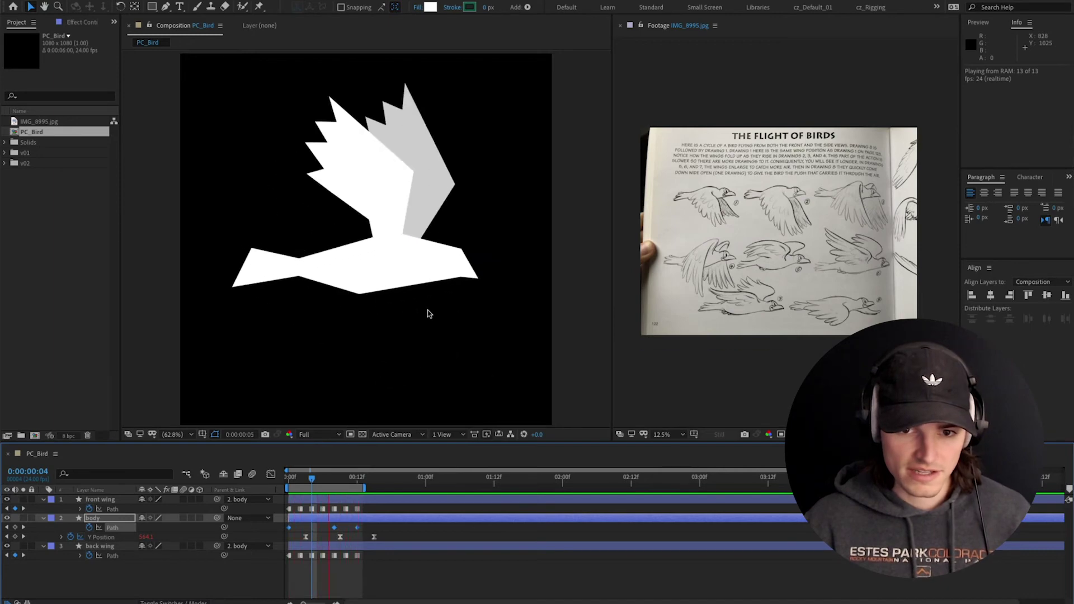
key("space")
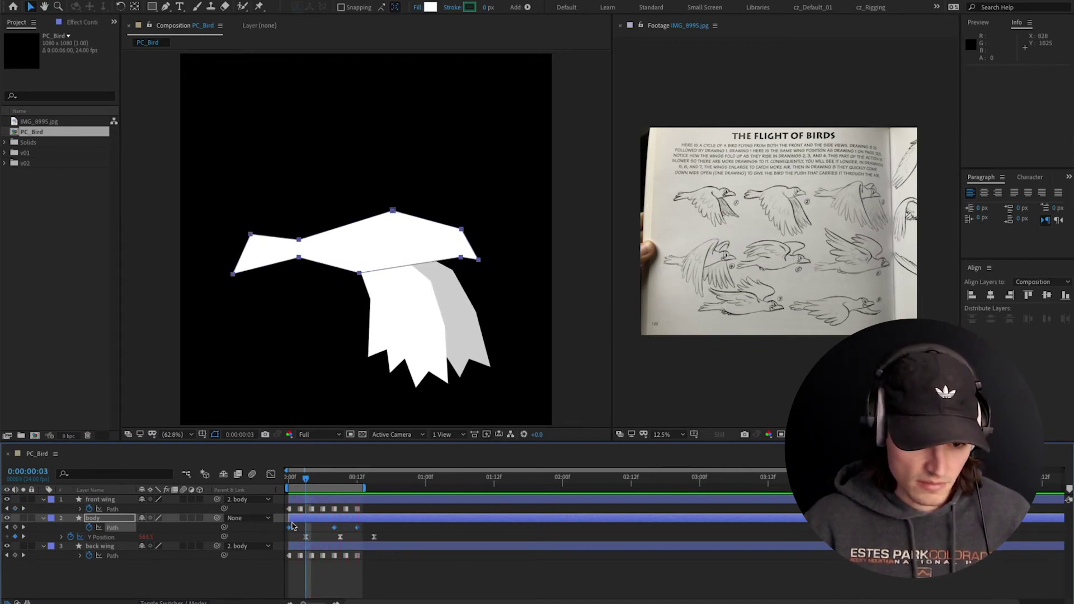
Add a body Path keyframe at frame 4, set all the body's Path keyframes to hold and preview the cycle
left_click_drag(305, 484, 312, 482)
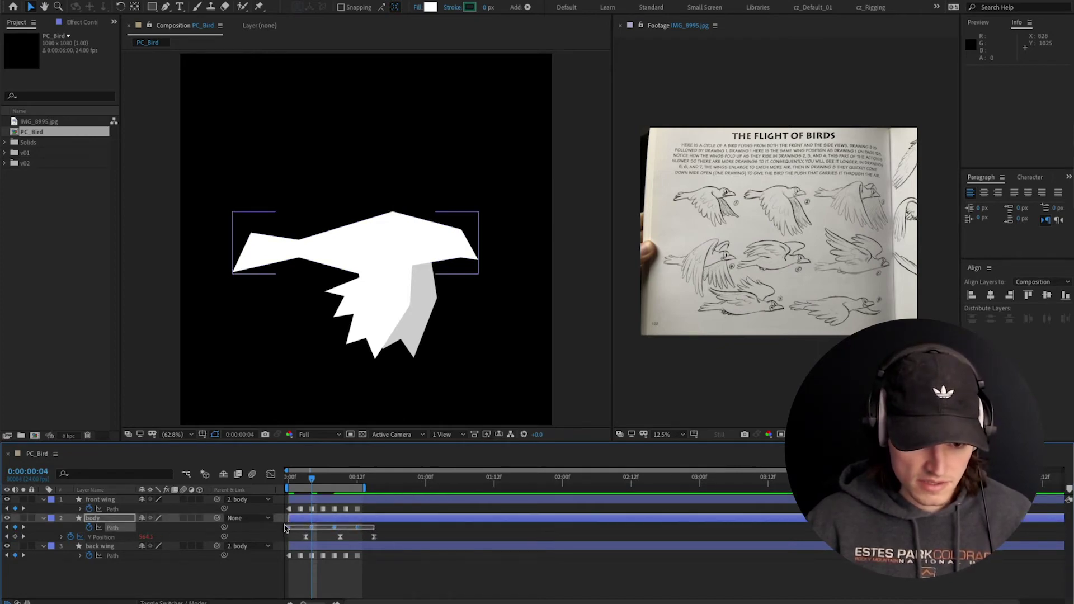
left_click_drag(285, 527, 286, 528)
right_click(312, 528)
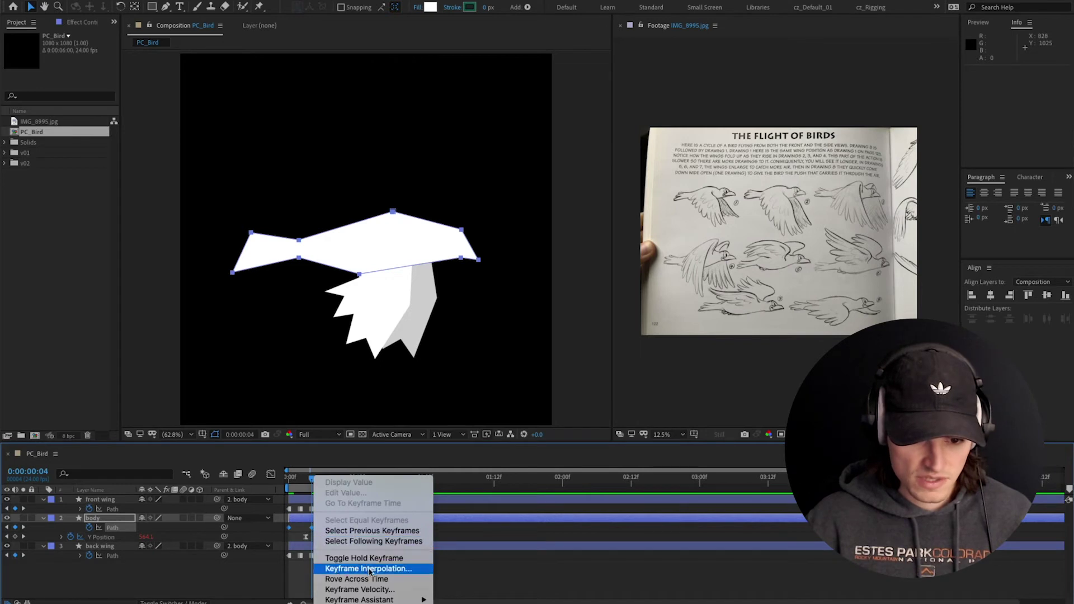
left_click(390, 559)
key("space")
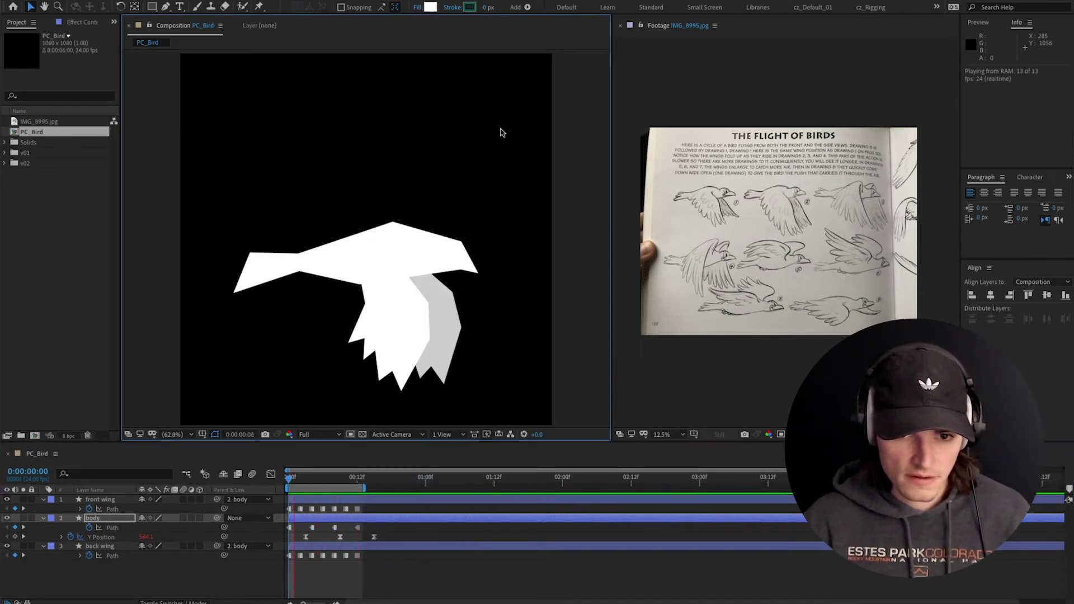
Copy the Loop Path Keyframes expression from the AE Reference site in the browser and apply it to the body's Path in After Effects
key("comma")
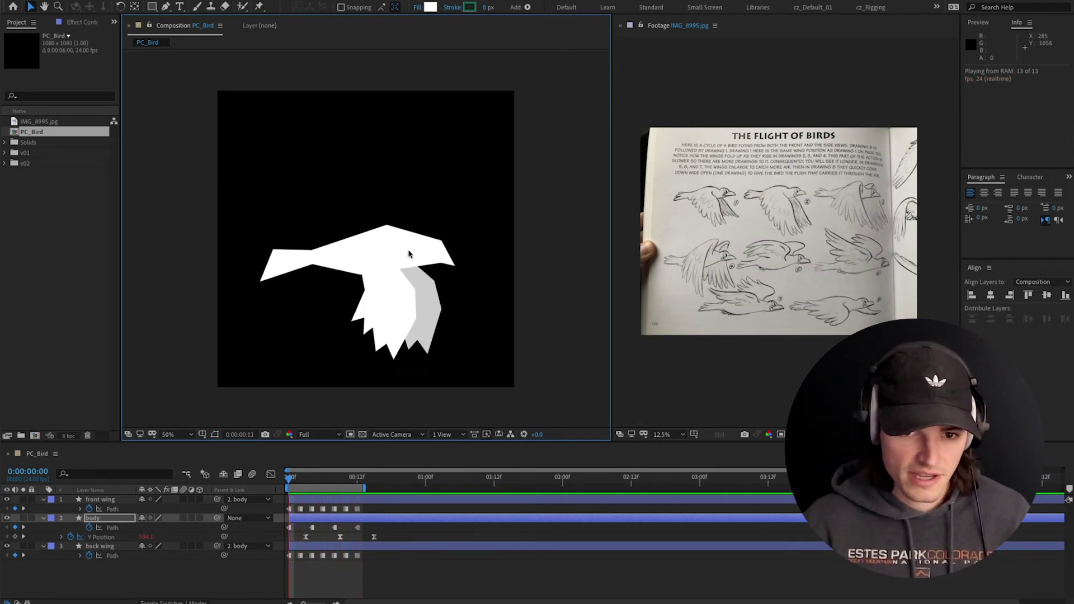
left_click_drag(309, 478, 252, 492)
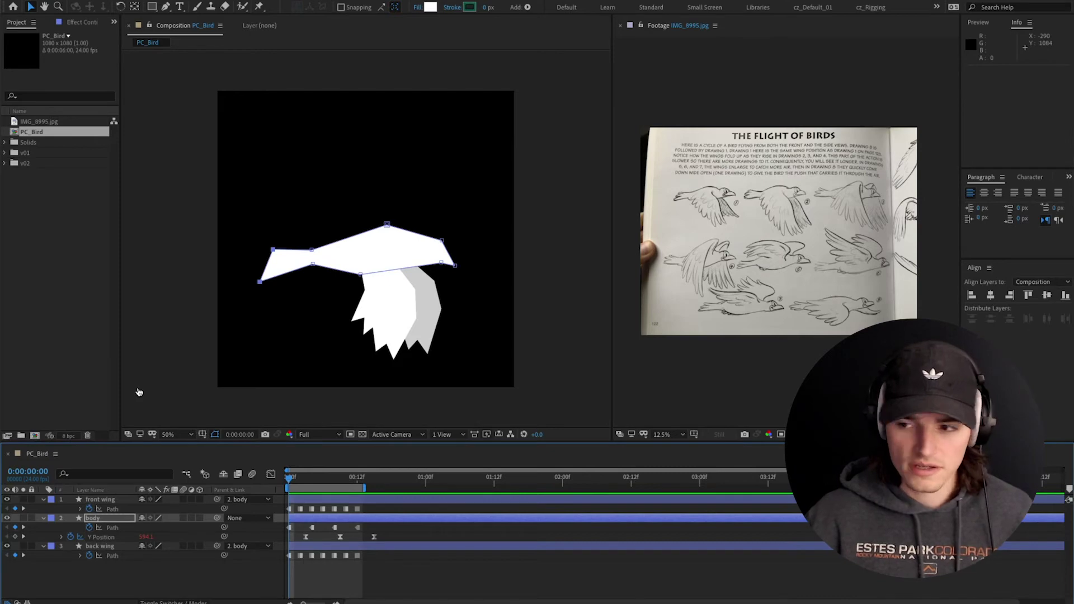
key("super+Tab")
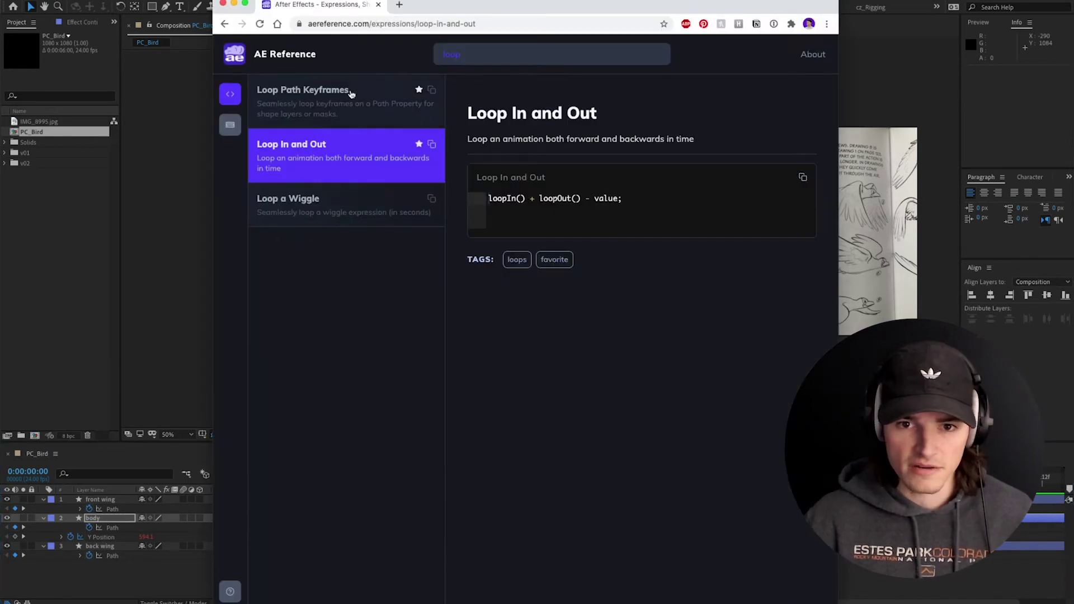
left_click(312, 105)
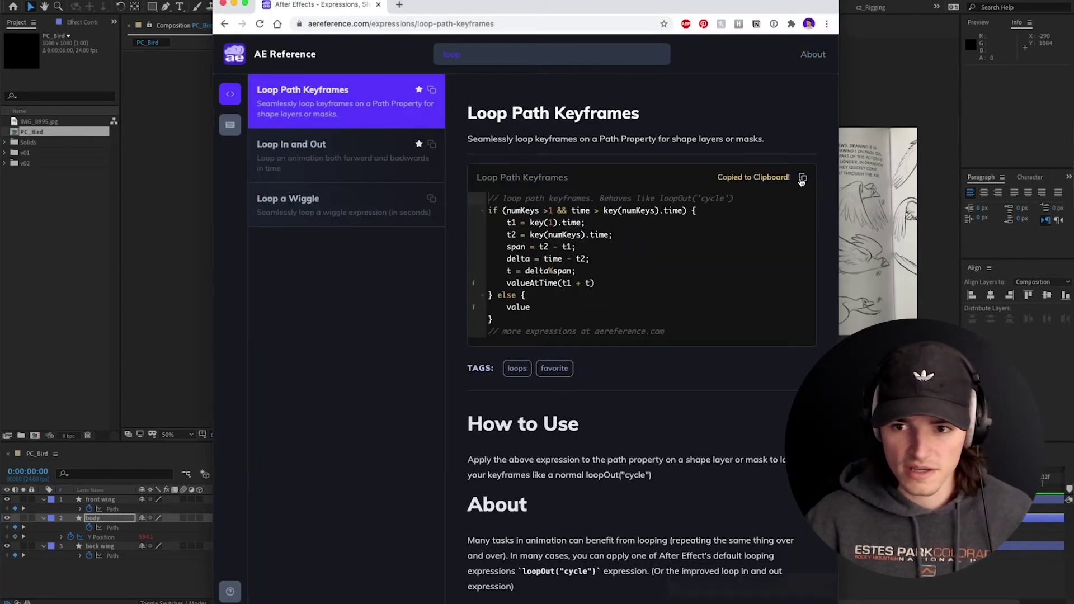
key("super+Tab")
left_click(89, 528, "alt")
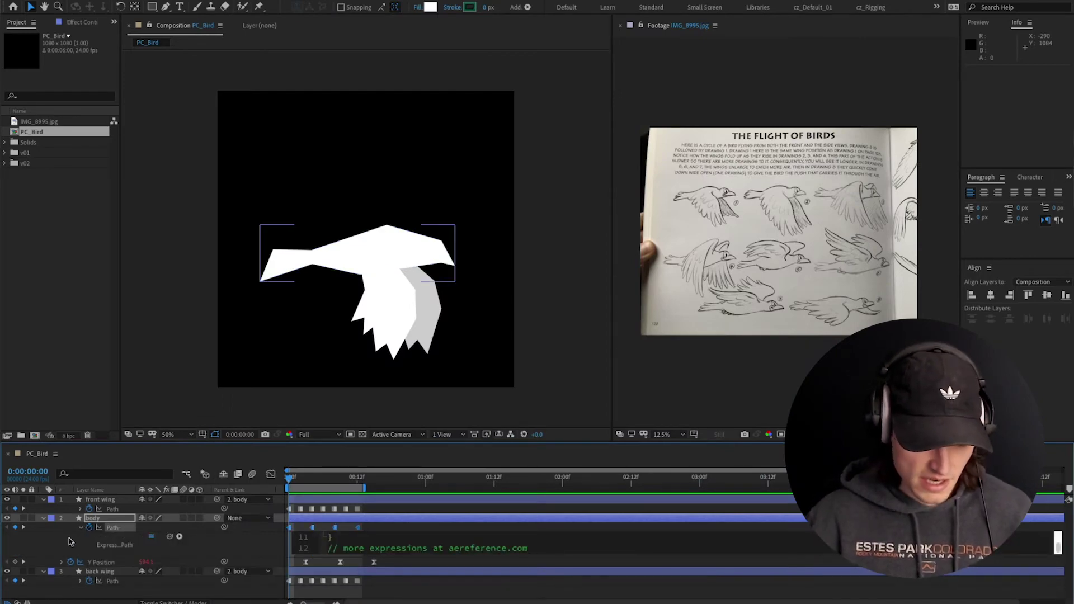
left_click(69, 541)
Extend the work area to about 3 seconds and preview the looping flight cycle
left_click_drag(366, 490, 706, 489)
key("space")
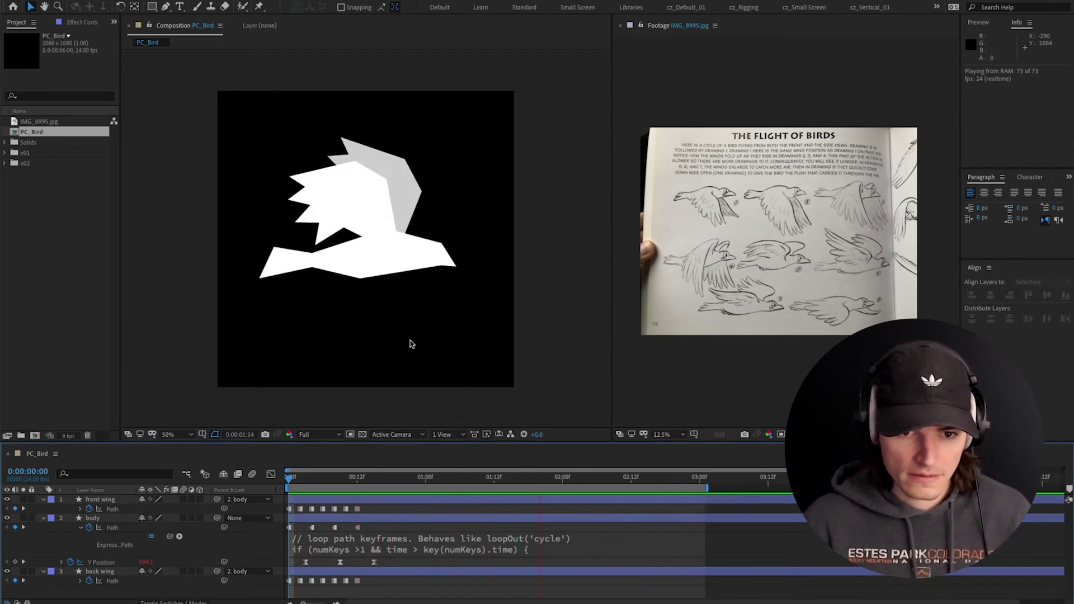
key("space")
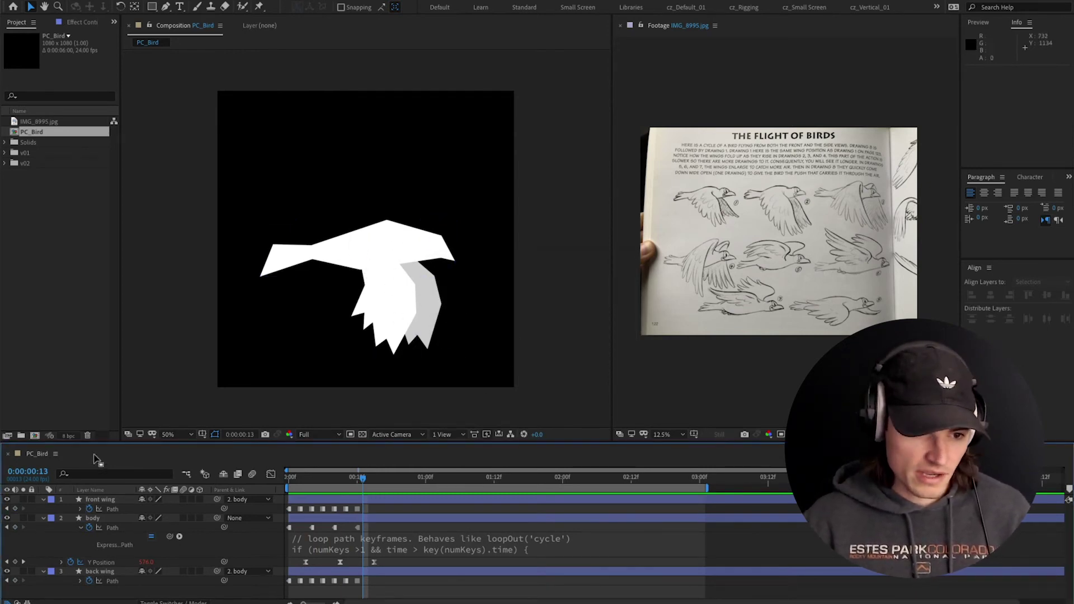
Nest PC_Bird in a new composition named Bird Flying and scale its layer to 81%
left_click(70, 206)
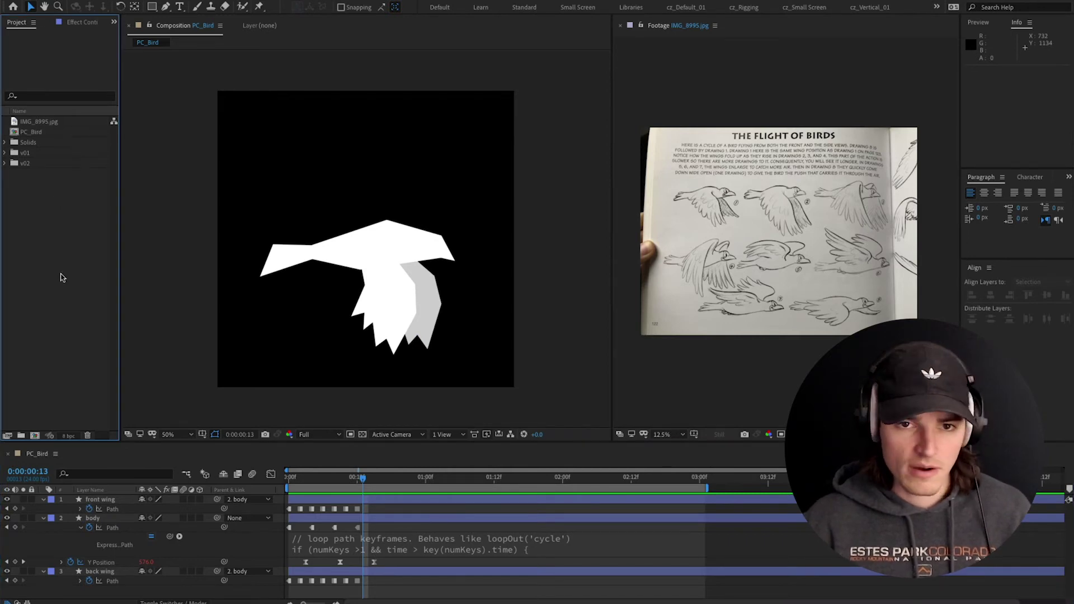
left_click(43, 134)
left_click_drag(46, 138, 35, 436)
key("ctrl+k")
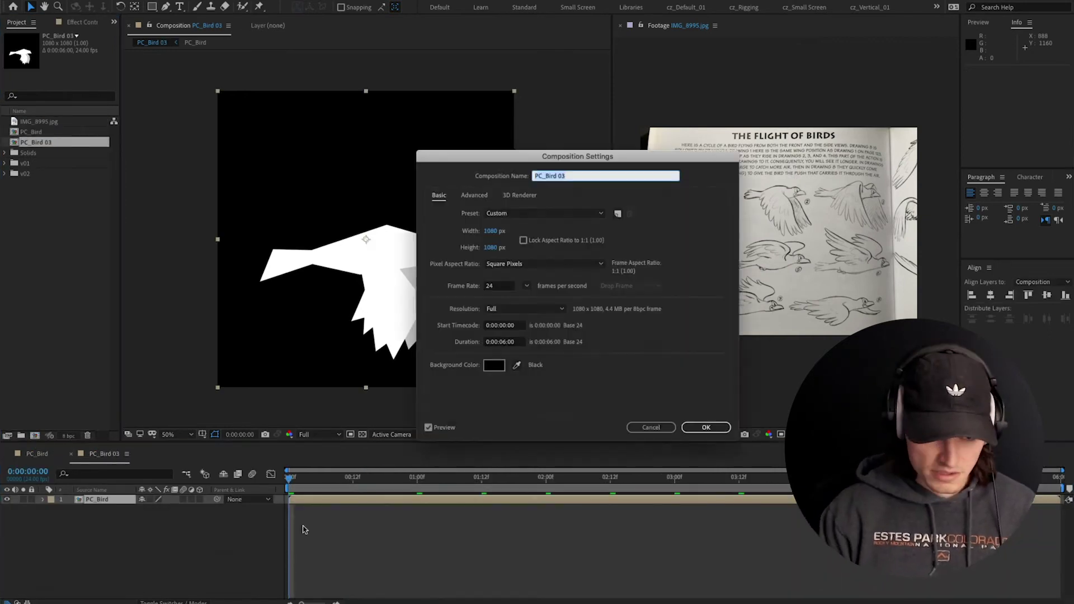
type("Bird F")
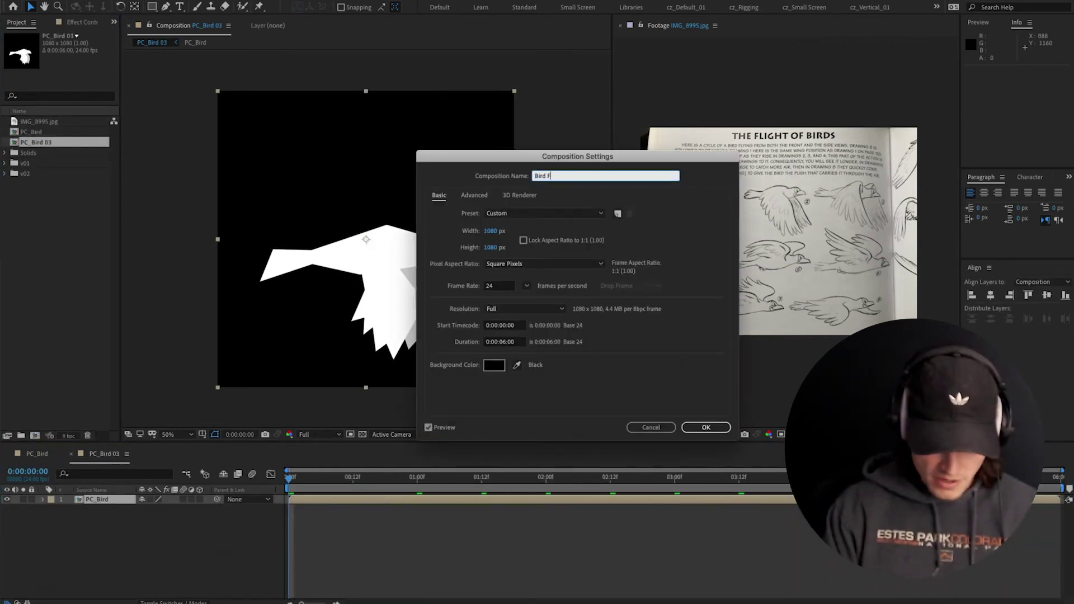
type("lying")
key("Return")
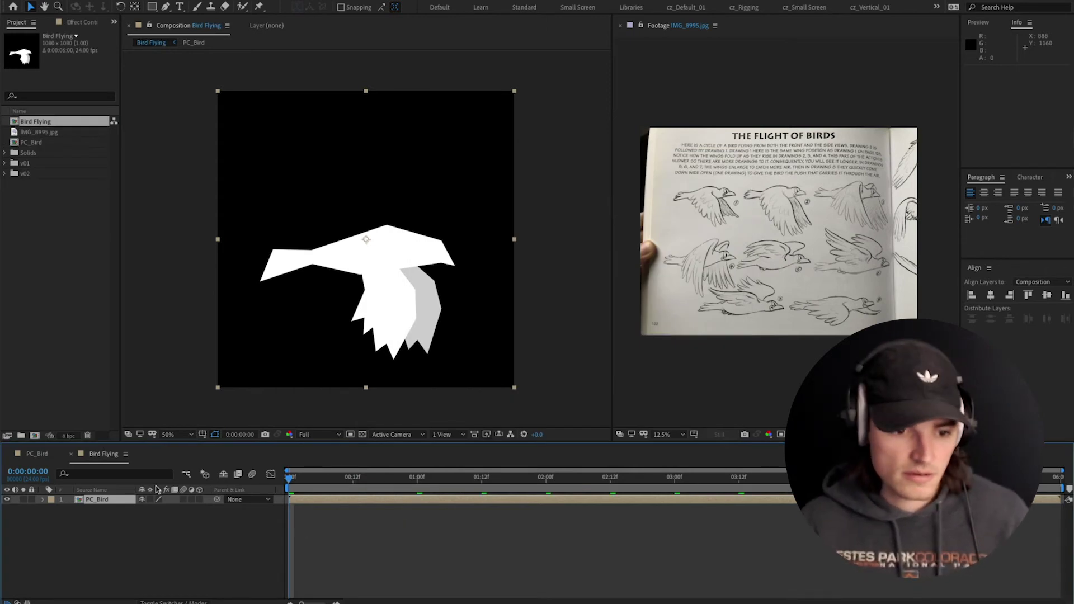
key("s")
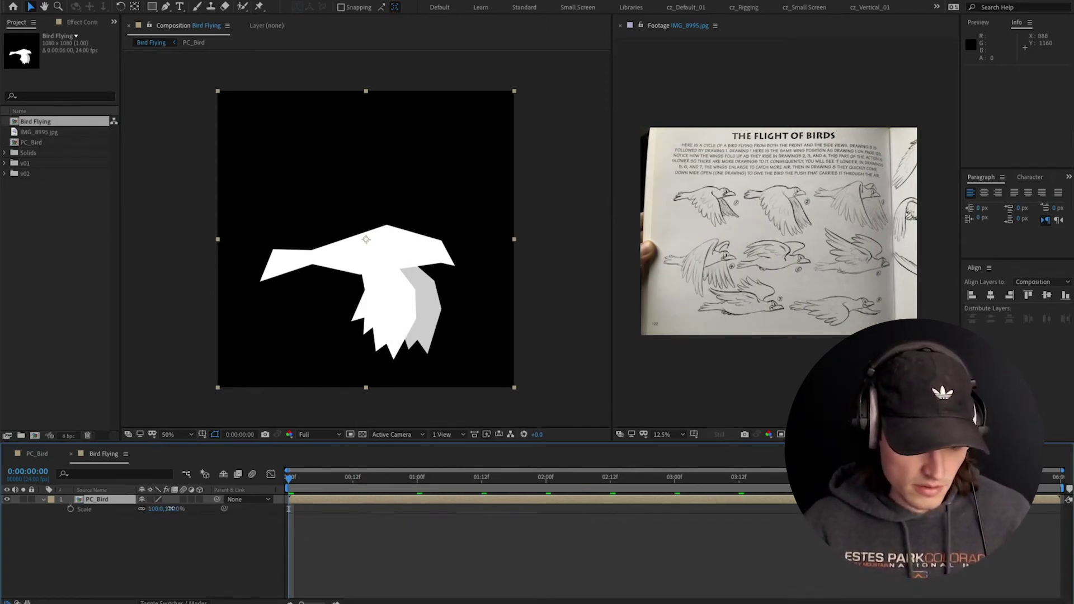
left_click_drag(168, 509, 161, 509)
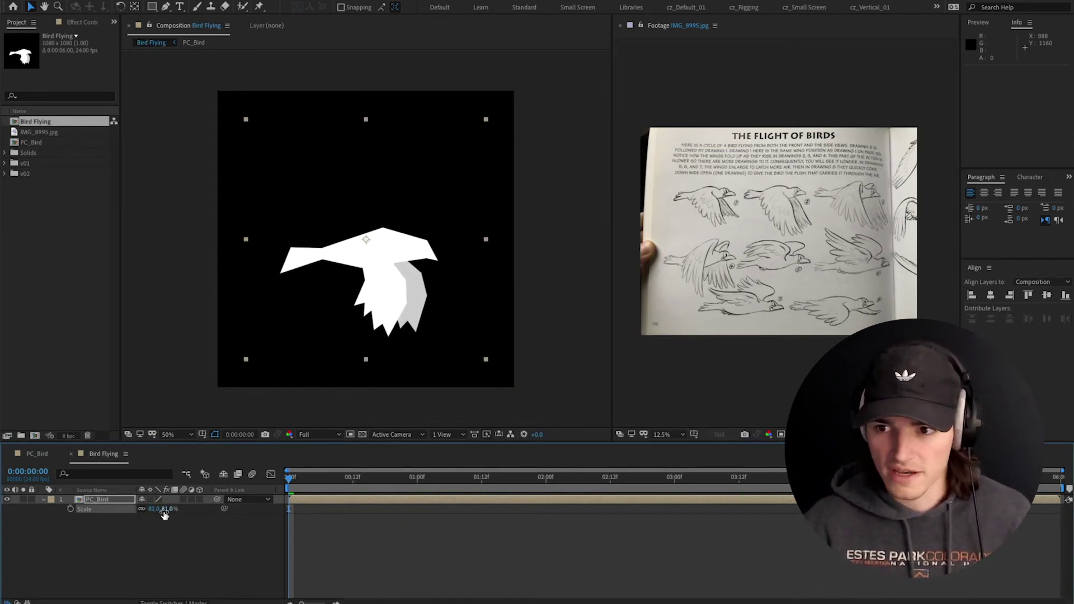
Add a null object named Bird Null and parent the PC_Bird layer to it
left_click(173, 536)
right_click(173, 536)
mouse_move(213, 496)
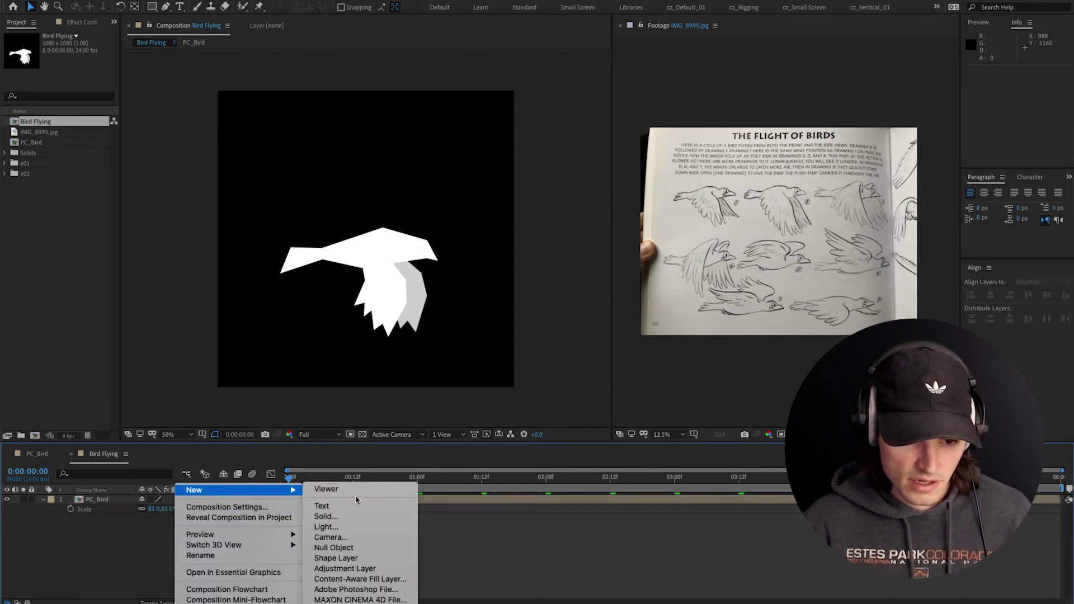
left_click(356, 548)
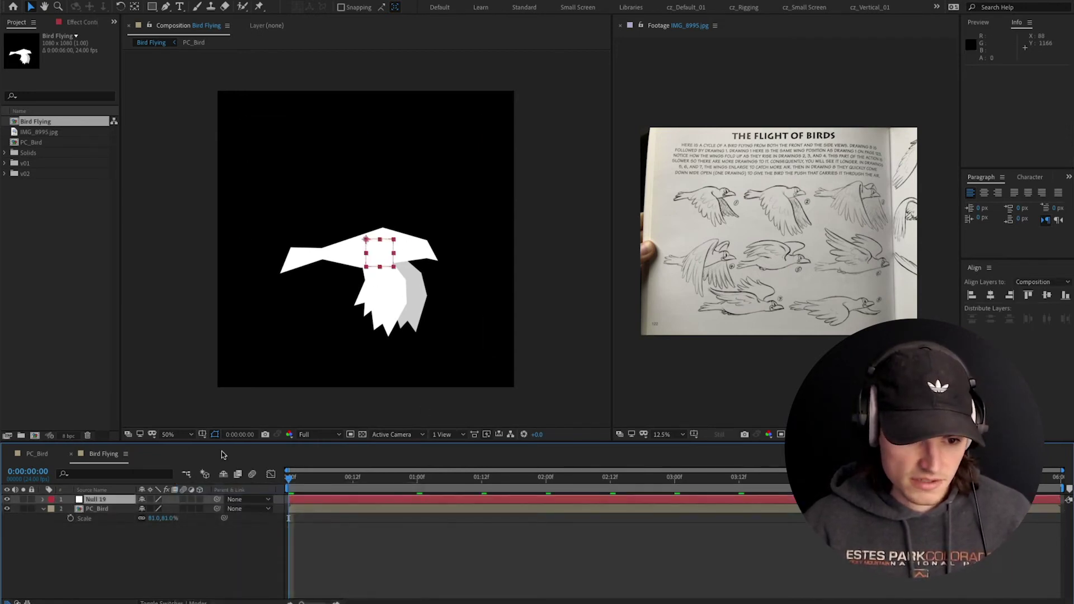
left_click_drag(217, 508, 108, 503)
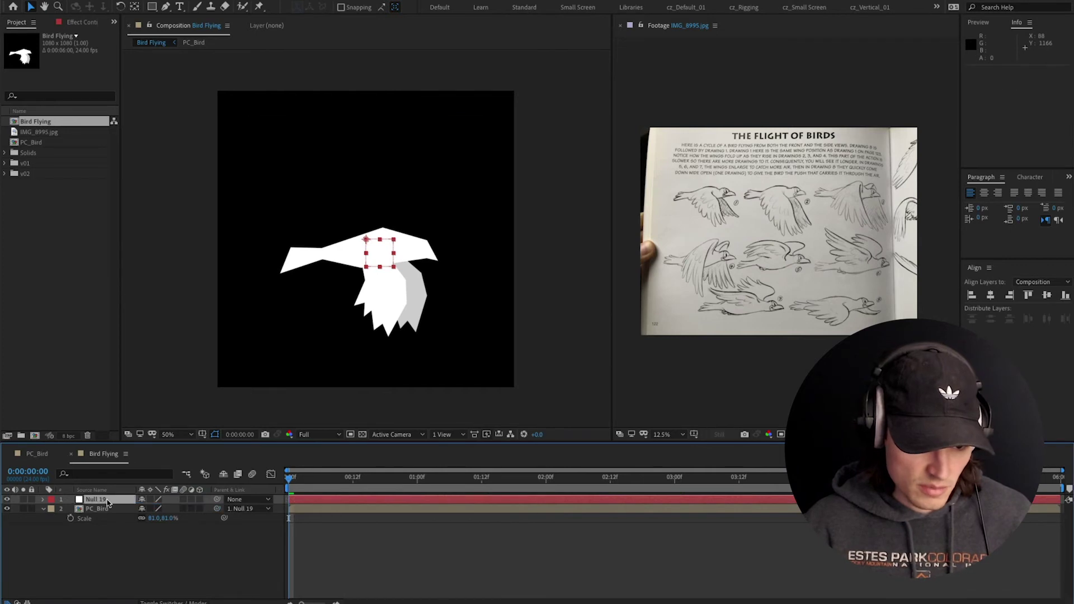
key("Return")
type("Bird N")
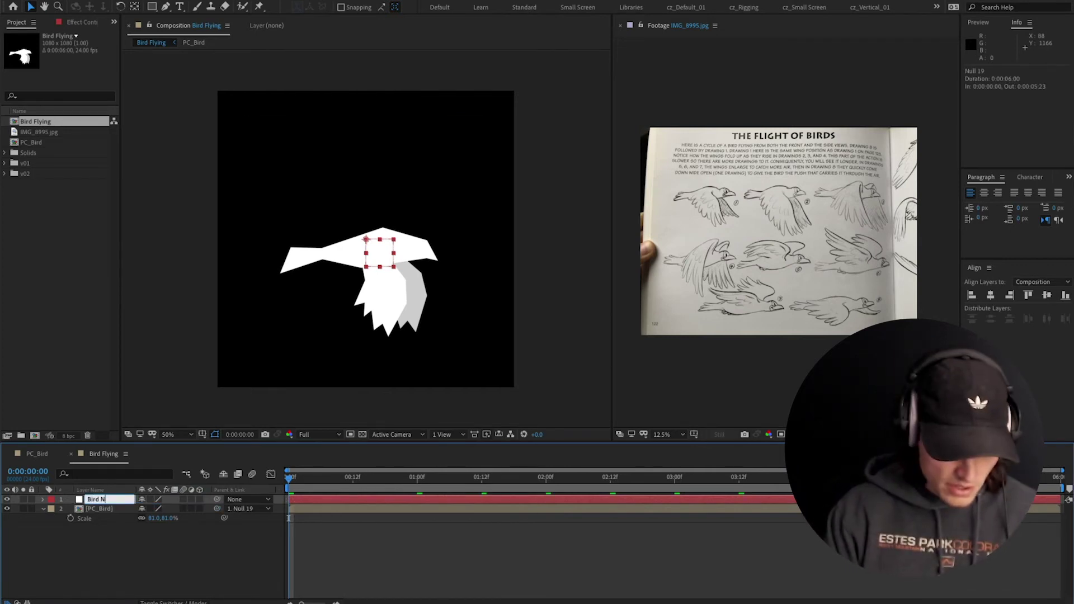
type("ull")
key("Return")
Move the PC_Bird layer slightly upward in the frame and preview the flying bird
left_click(427, 243)
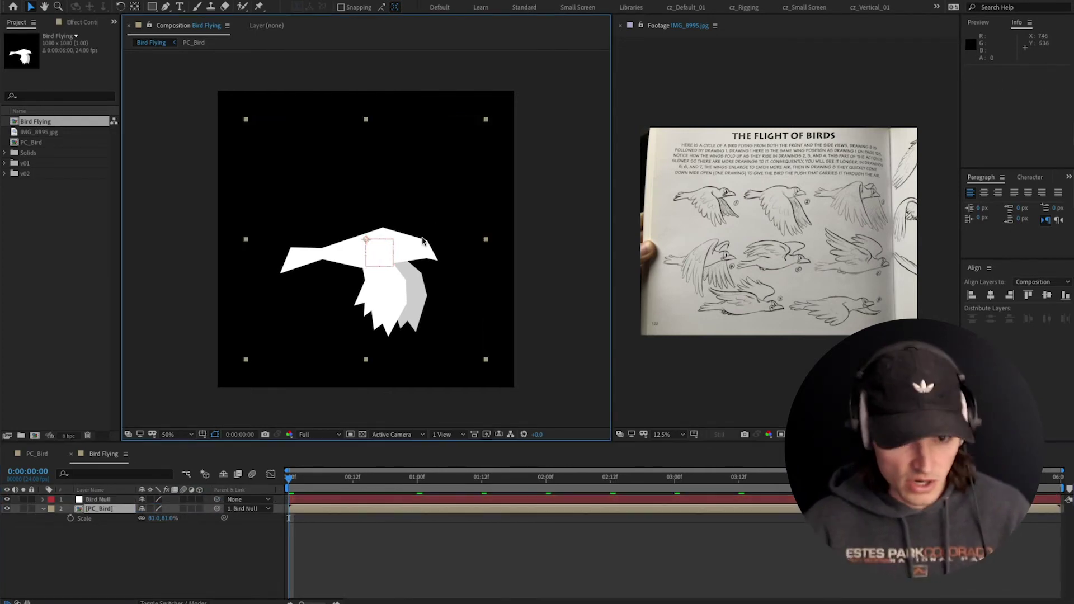
left_click_drag(426, 243, 426, 238)
left_click(432, 288)
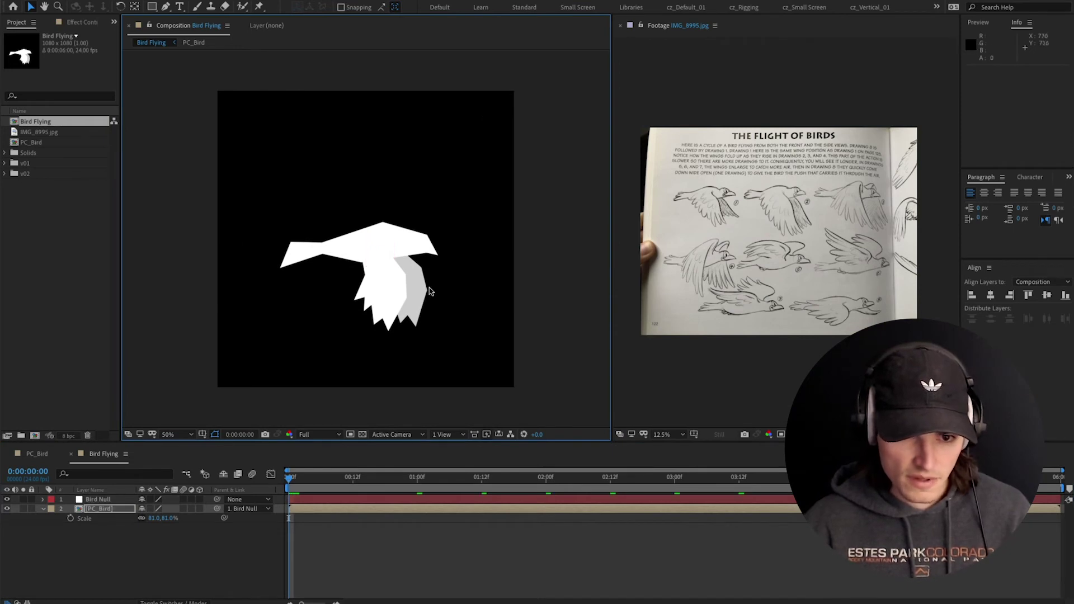
key("space")
key("space")
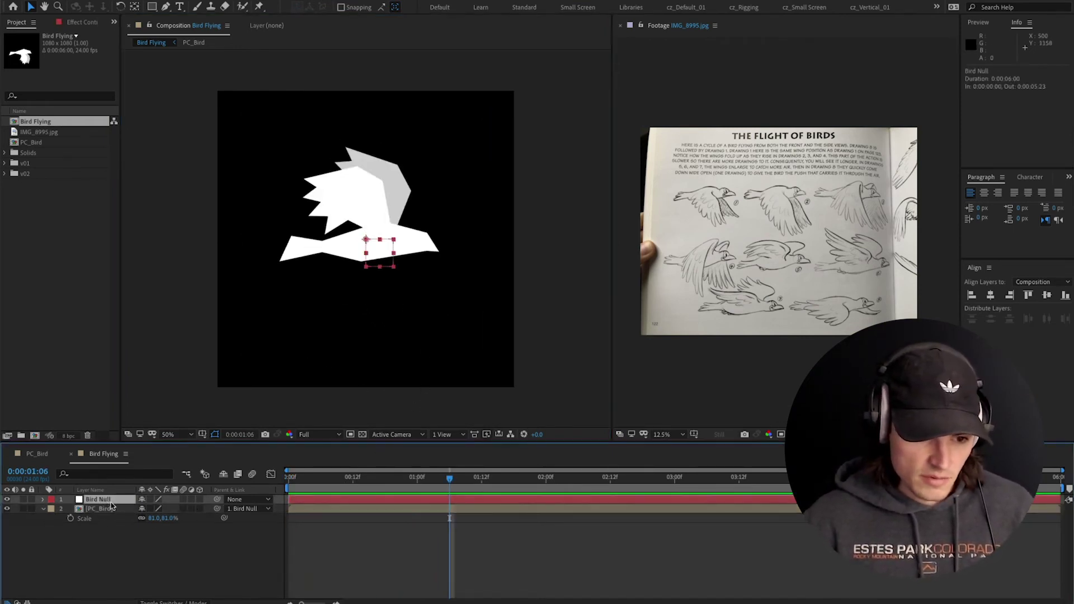
left_click(113, 510)
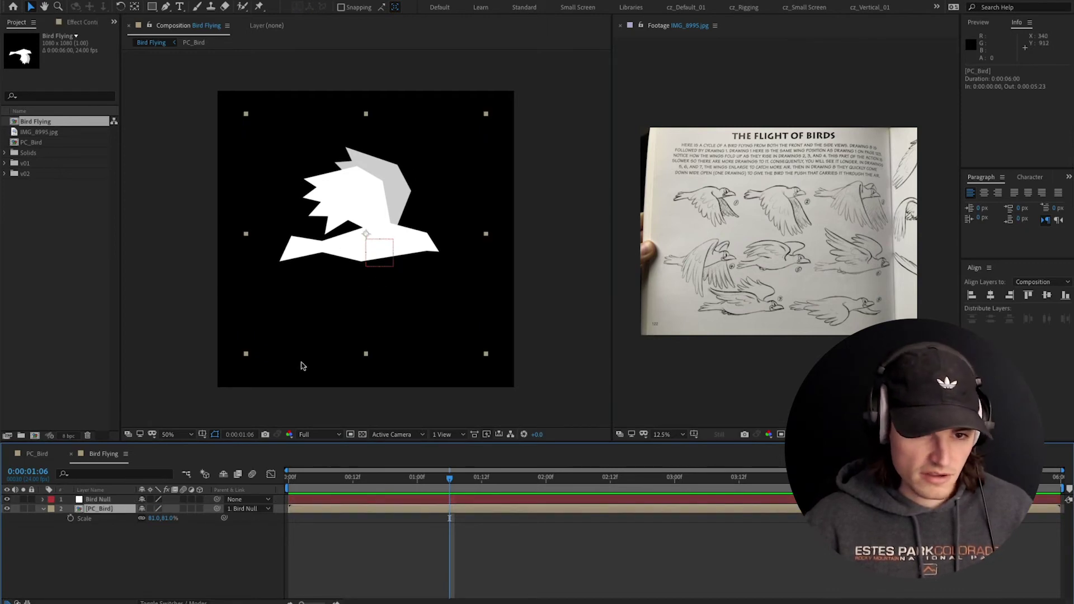
left_click(123, 498)
Create a shape layer with a rectangle filling the whole frame and send it beneath the bird layers
right_click(257, 554)
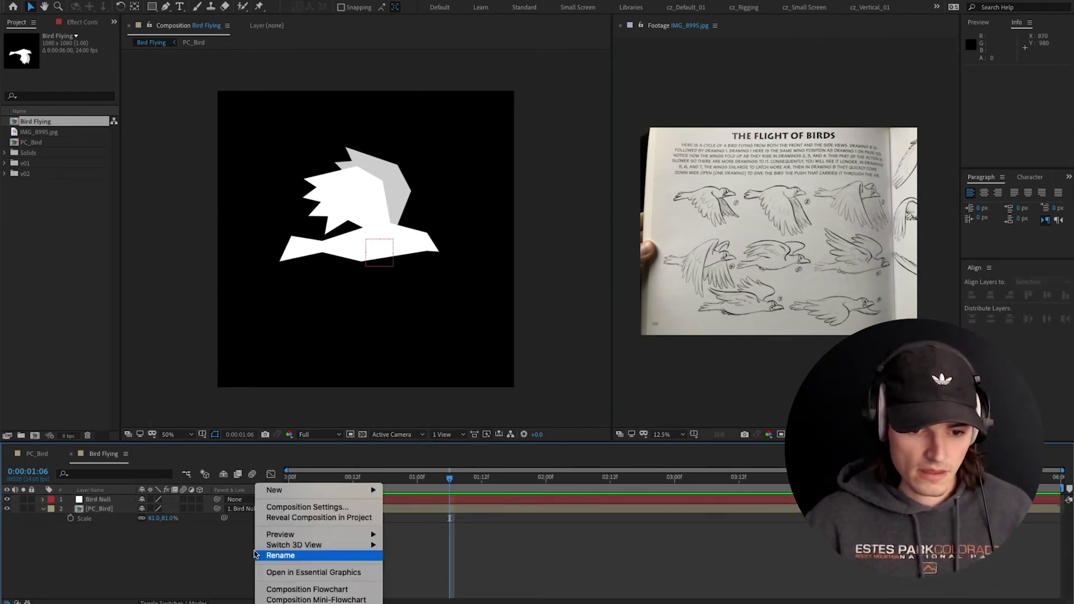
mouse_move(305, 492)
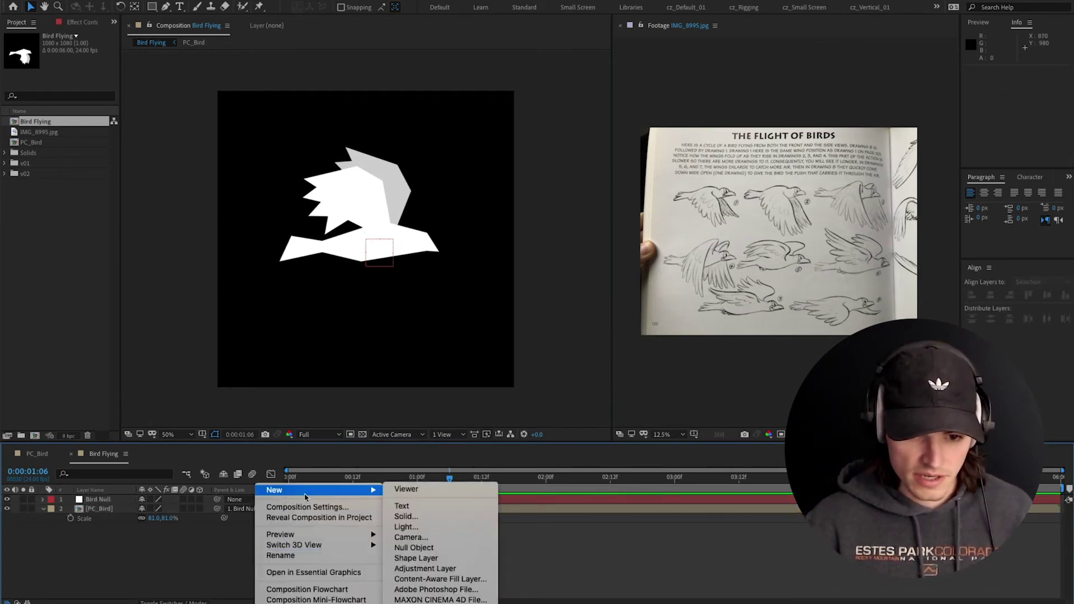
left_click(427, 558)
left_click(152, 7)
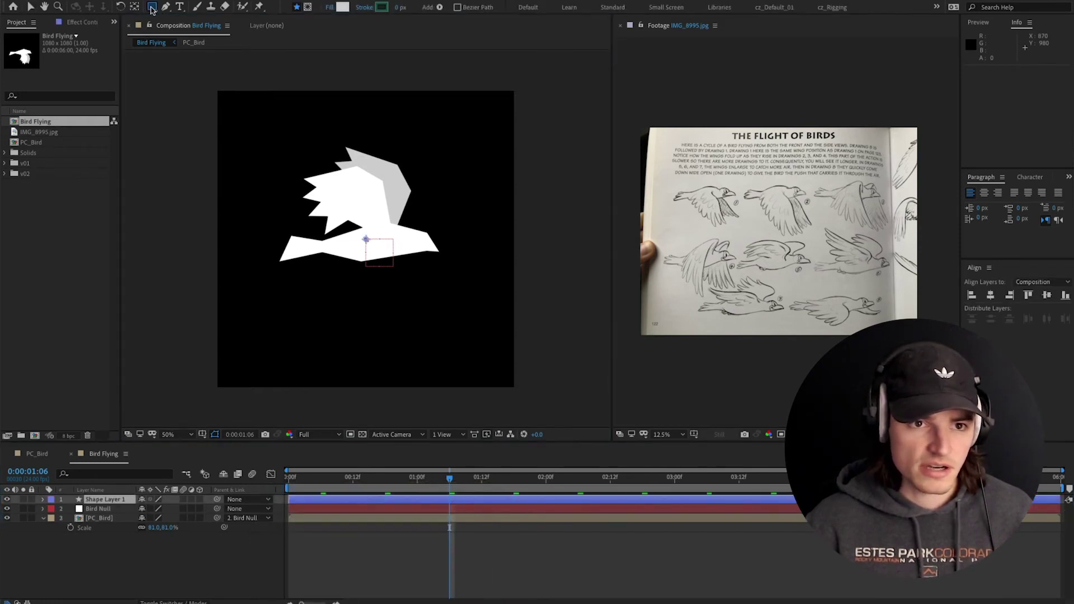
double_click(151, 7)
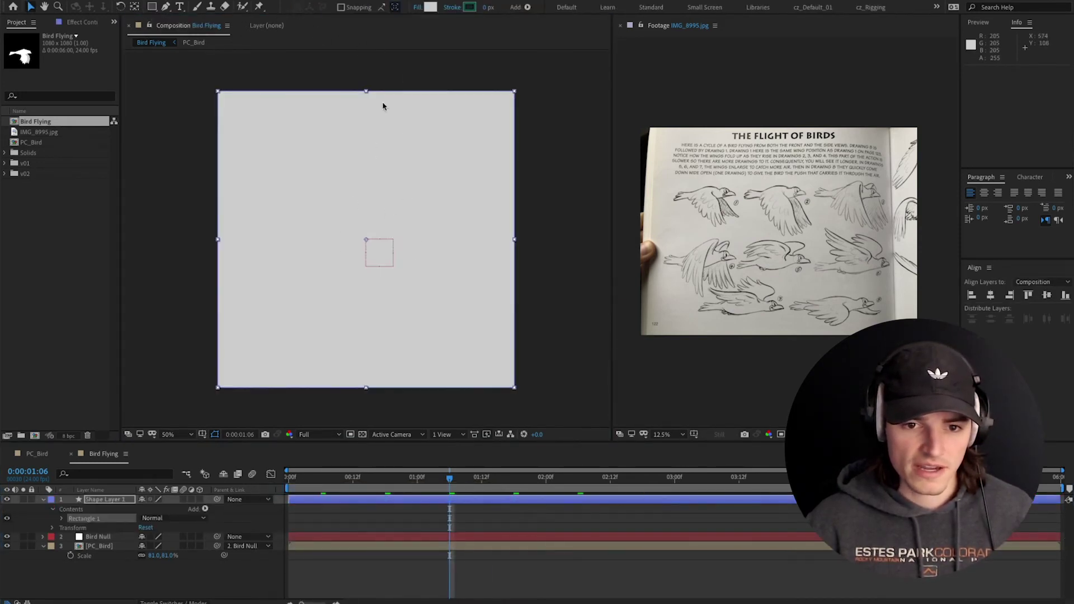
left_click(101, 499)
key("ctrl+shift+bracketleft")
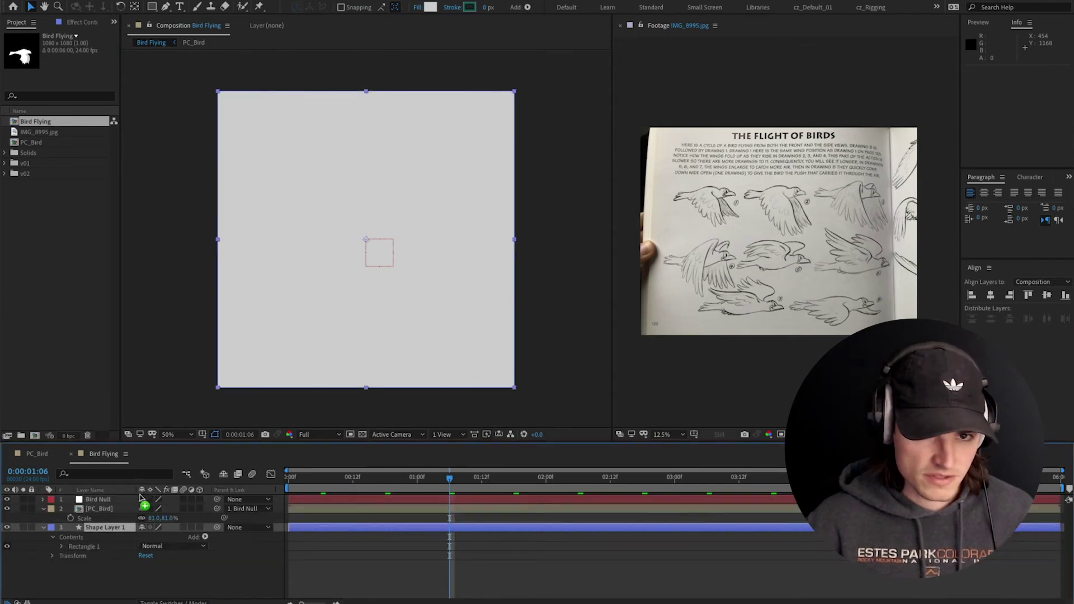
Set the full-frame rectangle's fill to dark navy, about 0B101D, and rename its layer BG
left_click(430, 7)
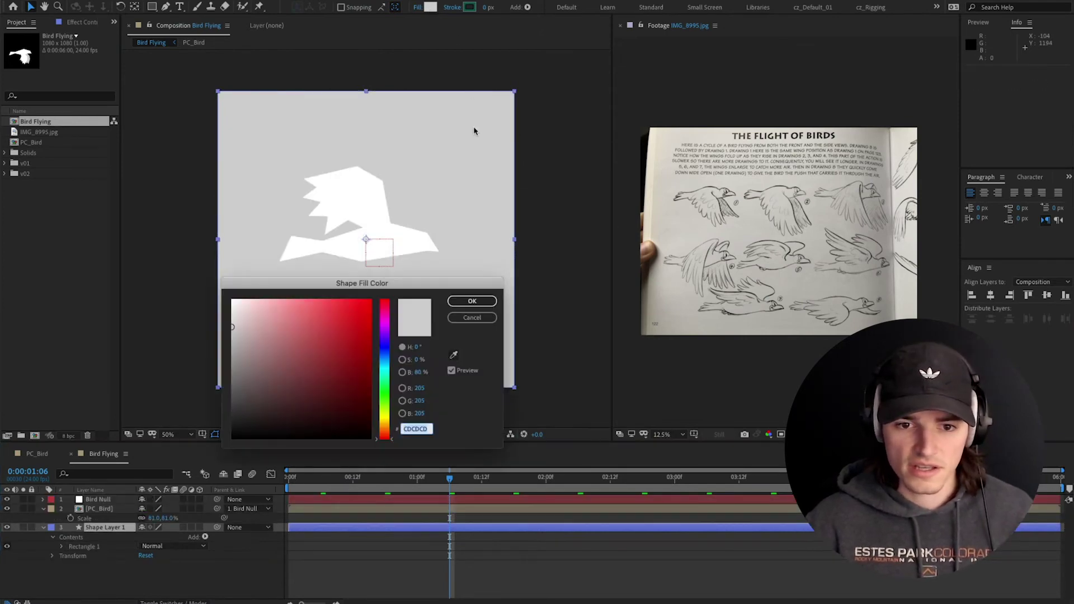
left_click(385, 352)
left_click_drag(346, 383, 314, 426)
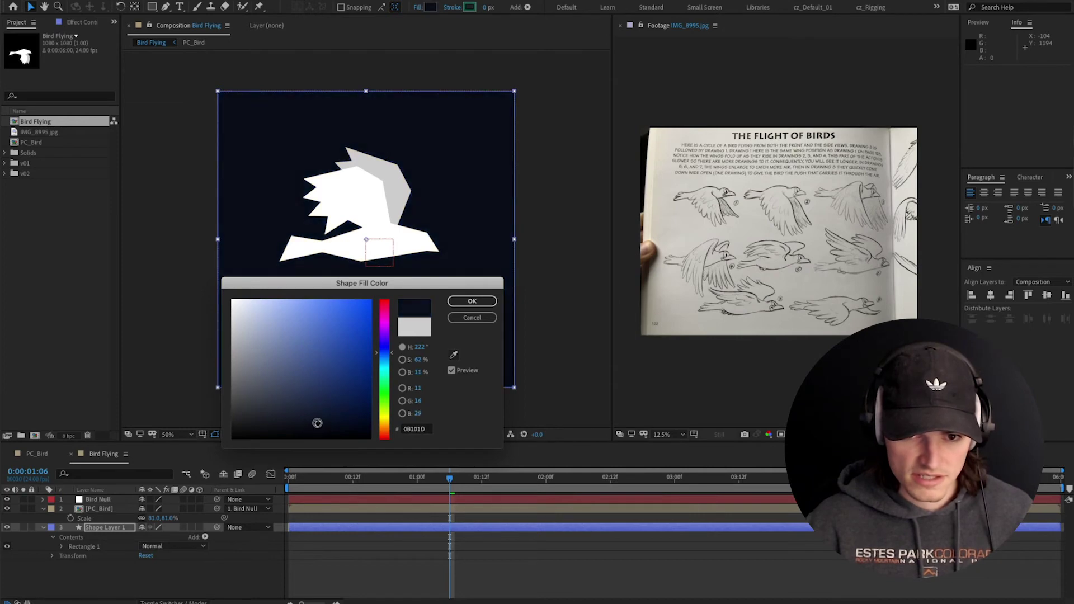
left_click(472, 301)
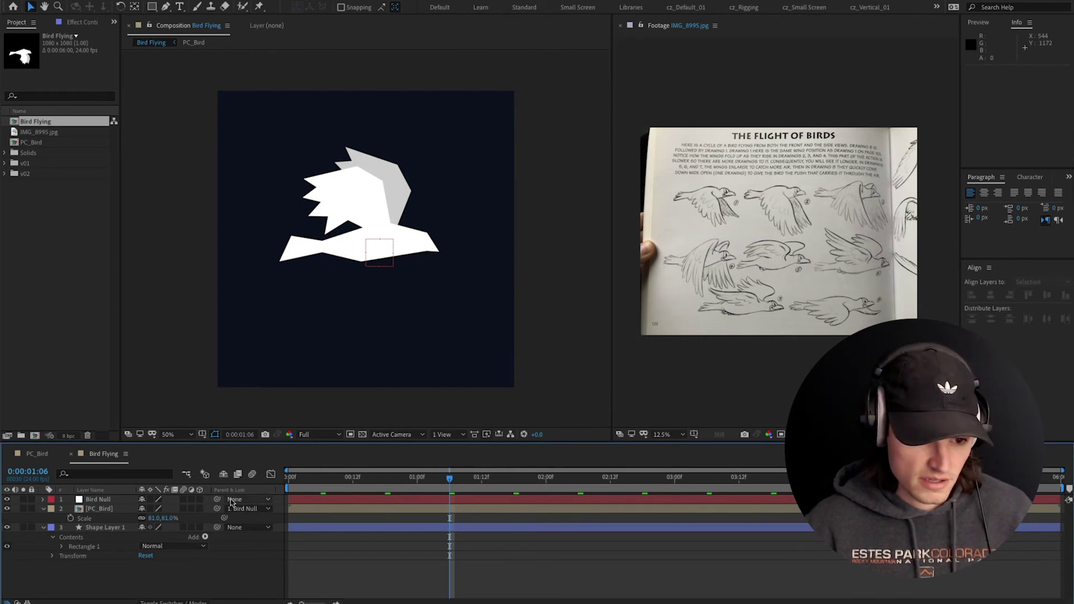
left_click(124, 529)
type("BG")
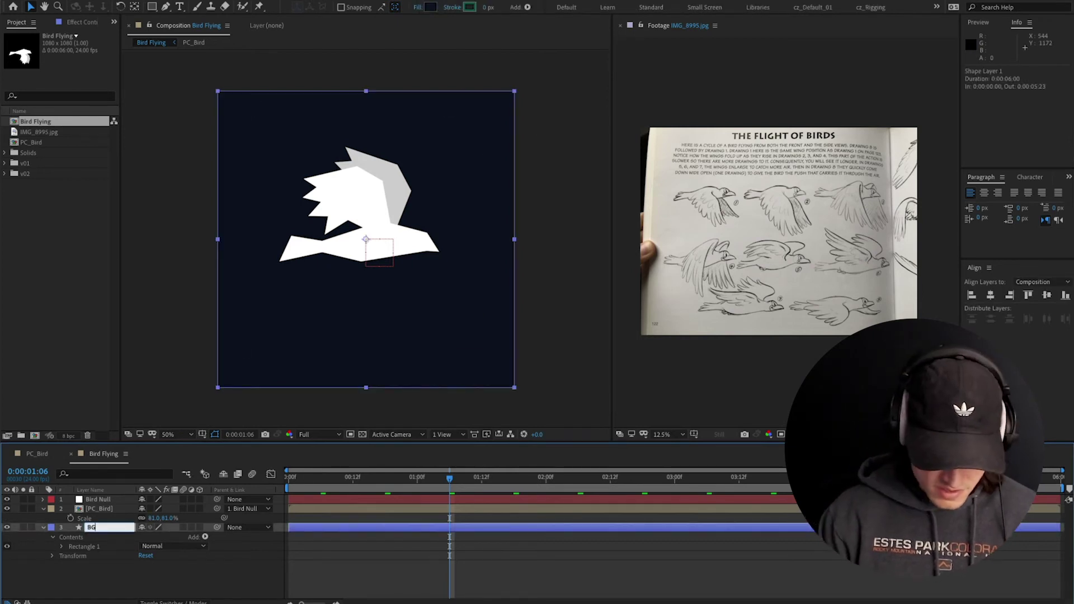
key("Return")
left_click(145, 568)
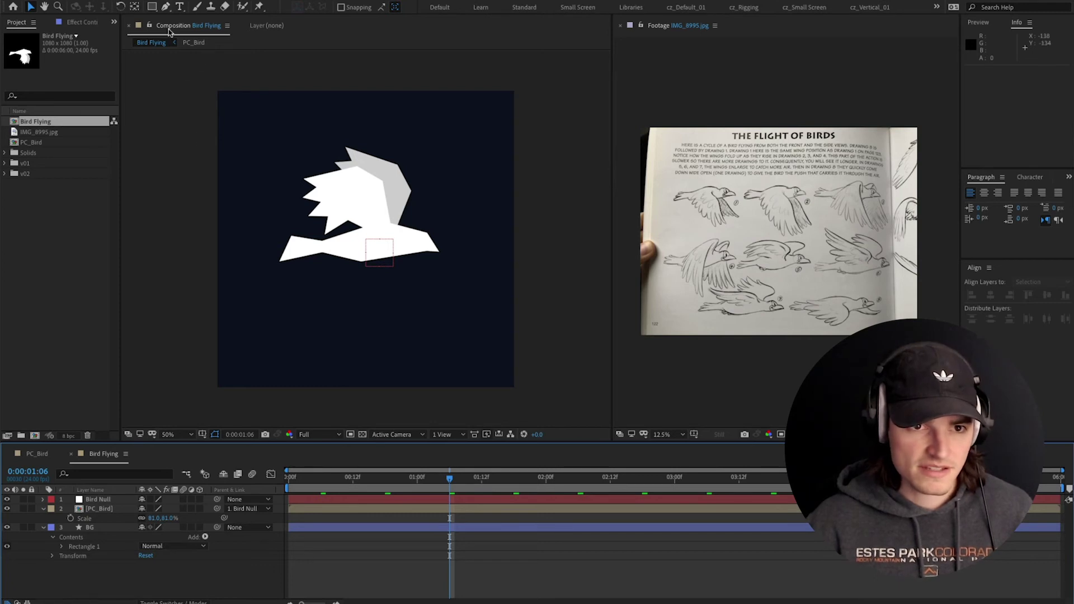
Draw a straight horizontal Pen line across the upper frame, extending well beyond both sides, and expand its new shape layer
left_click(166, 7)
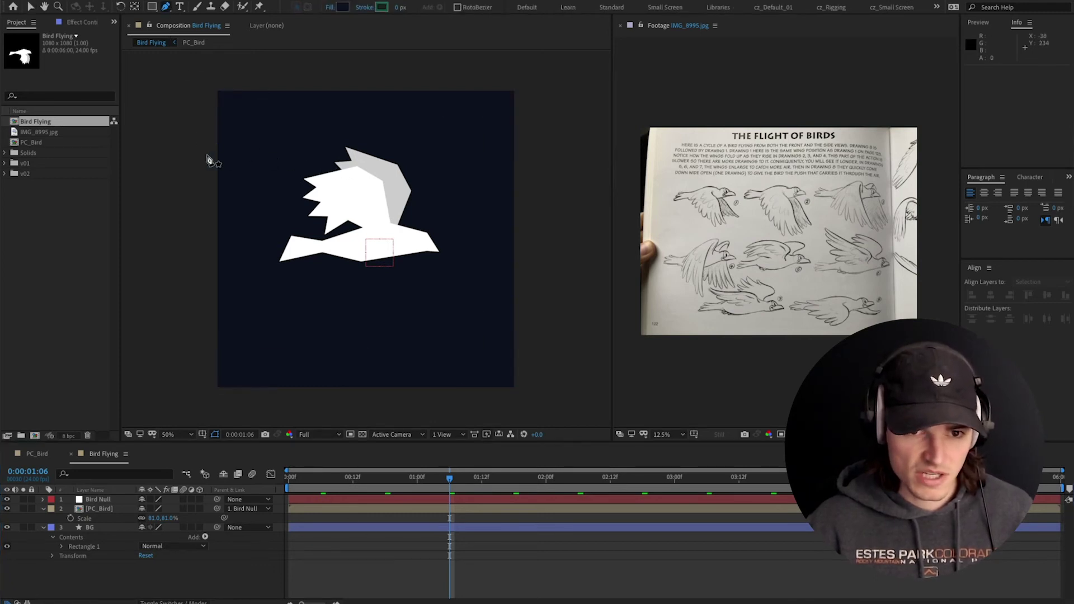
key("comma")
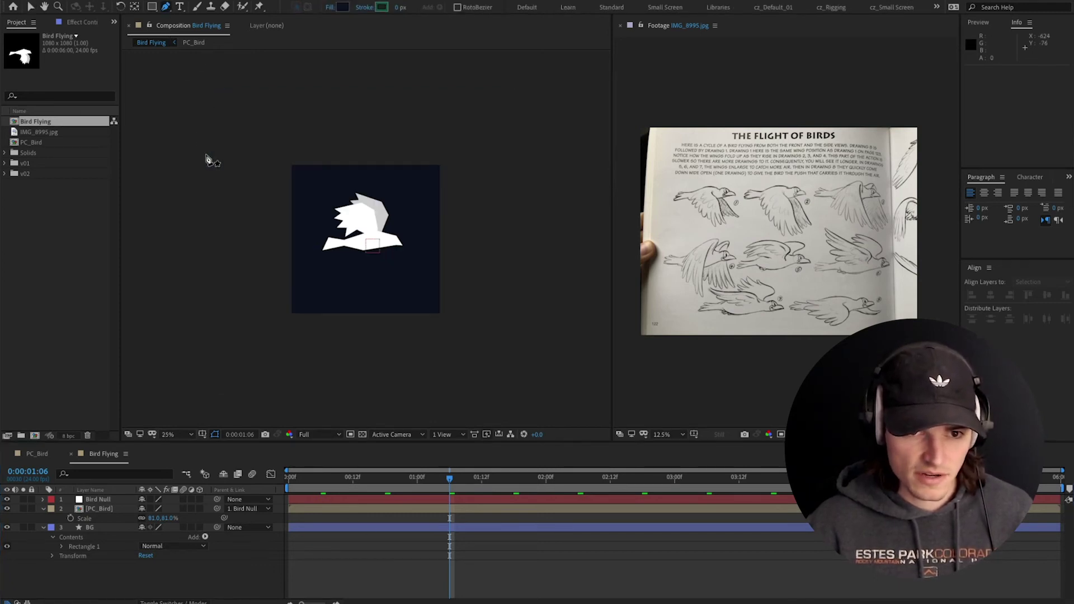
left_click(186, 192)
left_click(572, 192)
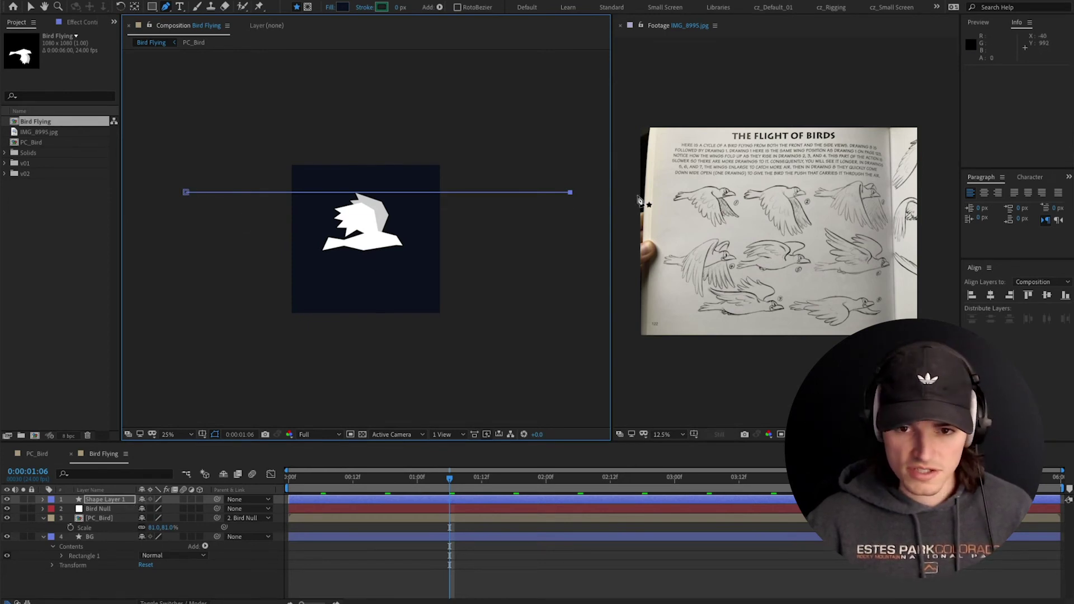
left_click(43, 499)
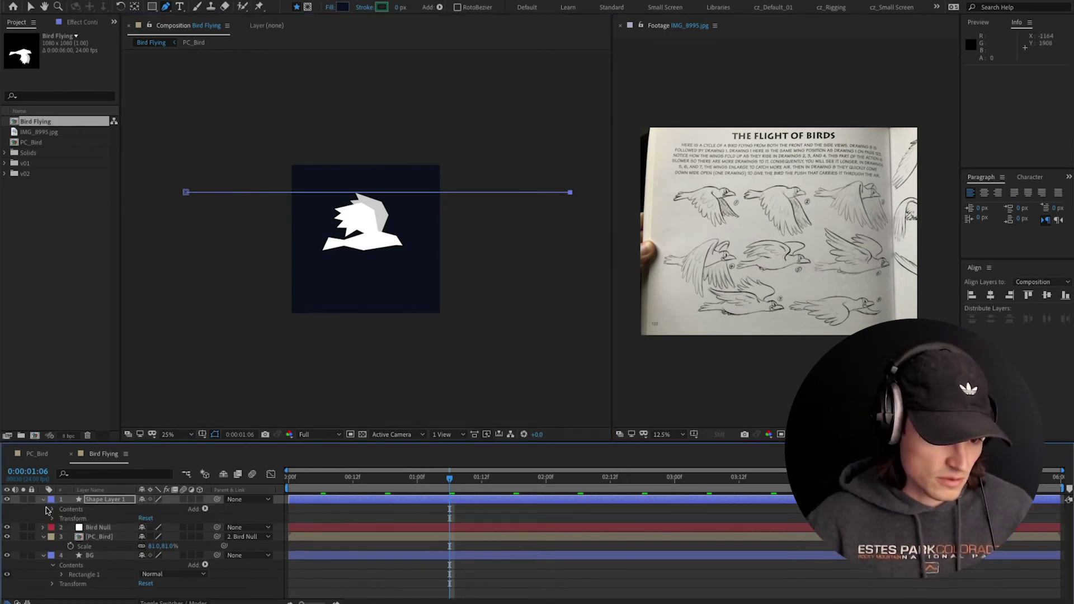
Set the stroke width of the new horizontal line's shape layer to 25 px
left_click(52, 509)
left_click(123, 503)
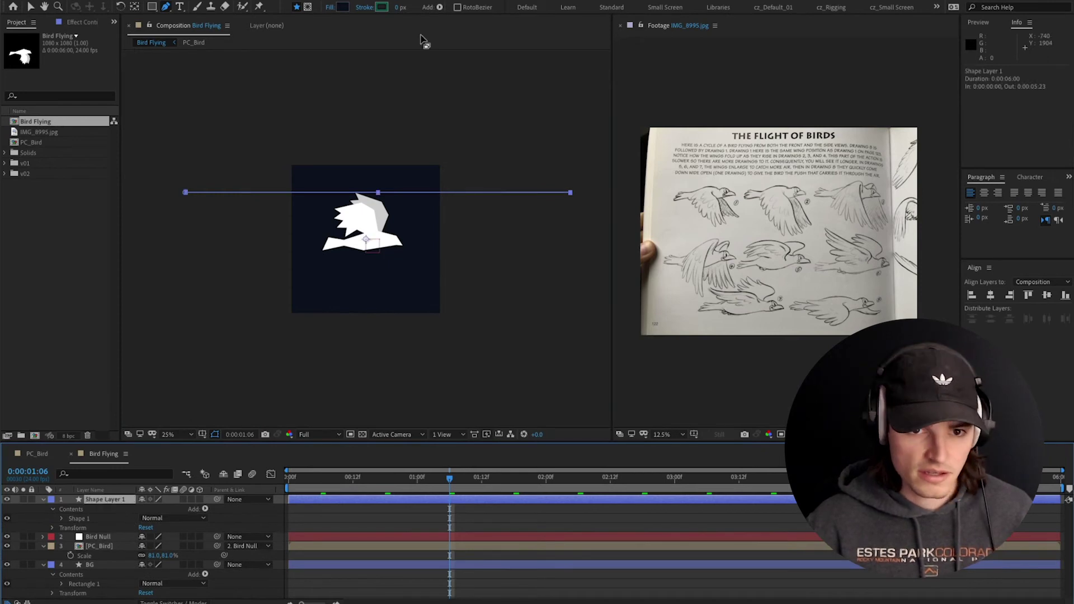
left_click_drag(400, 8, 411, 11)
scroll(378, 162, "up", 2)
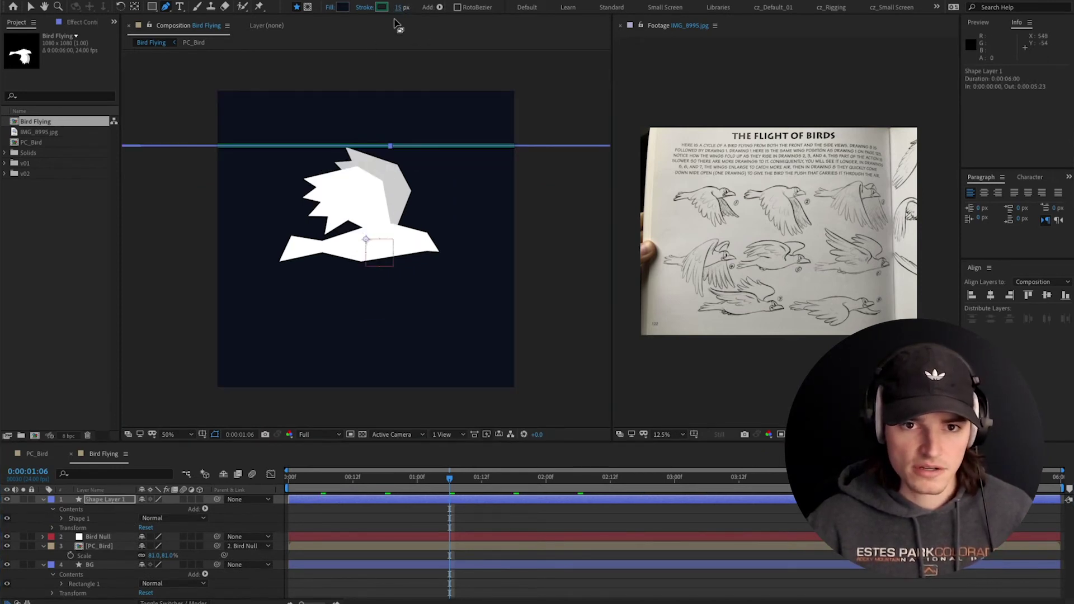
left_click_drag(404, 8, 408, 7)
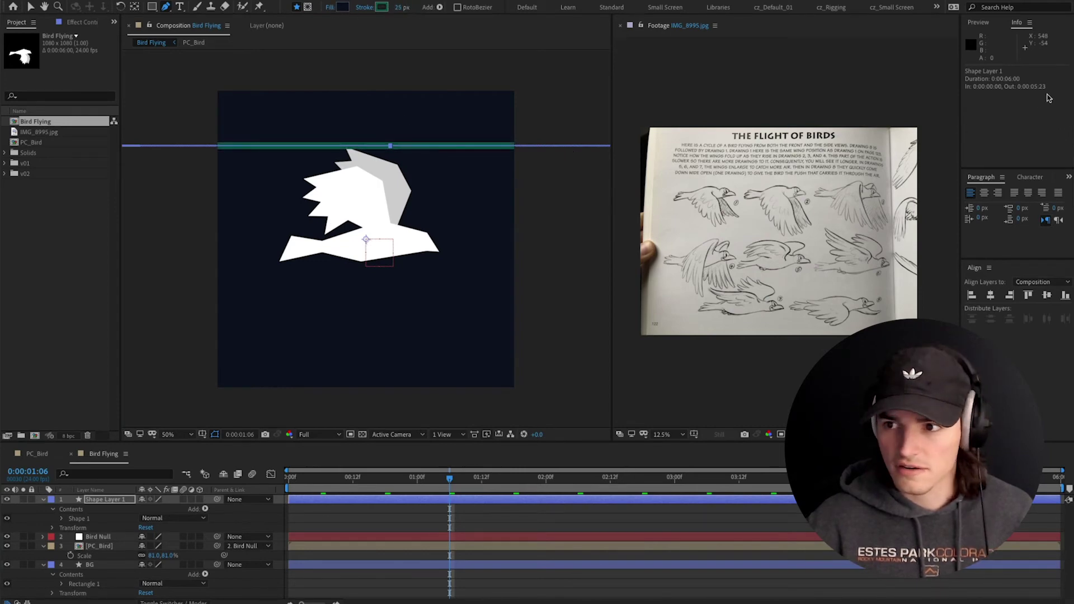
Set the line layer's fill option to None, leaving only its green stroke
left_click(330, 7)
left_click(415, 174)
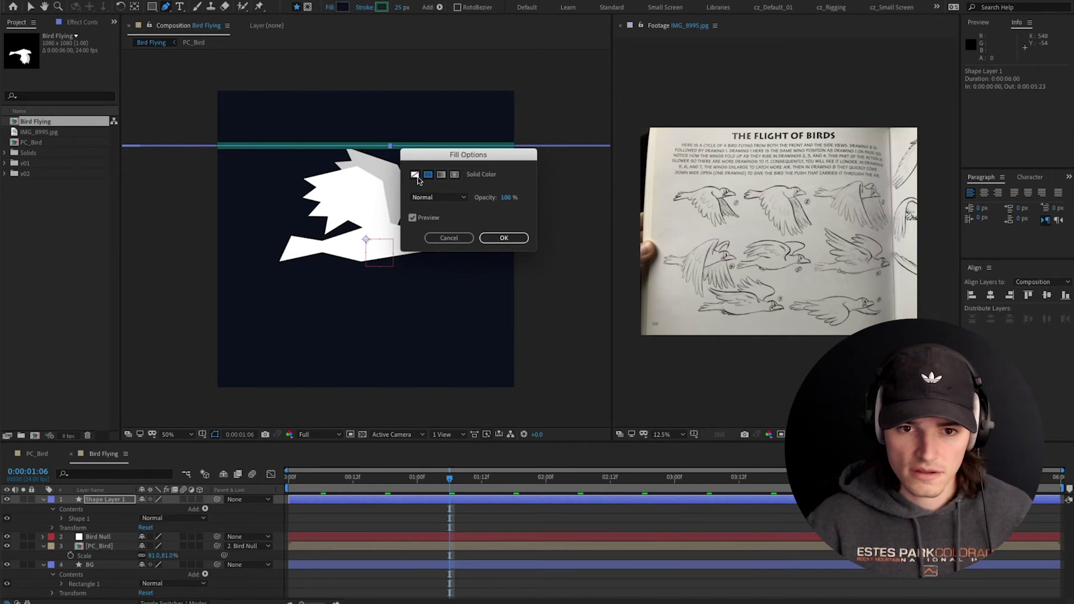
left_click(483, 240)
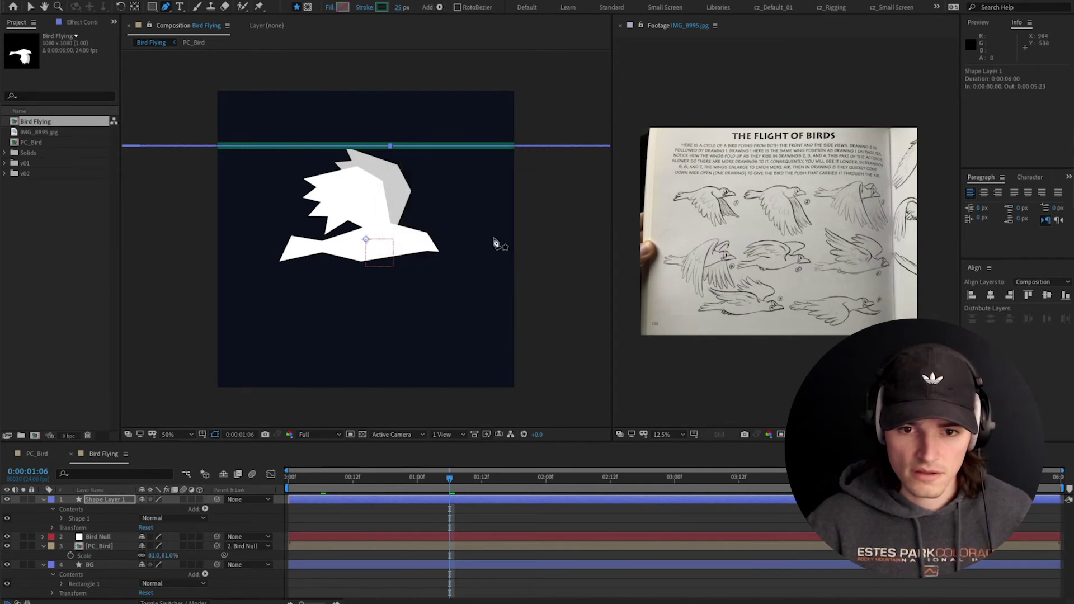
Rename the line's shape layer as SPEEEEED
left_click(180, 435)
left_click(102, 501)
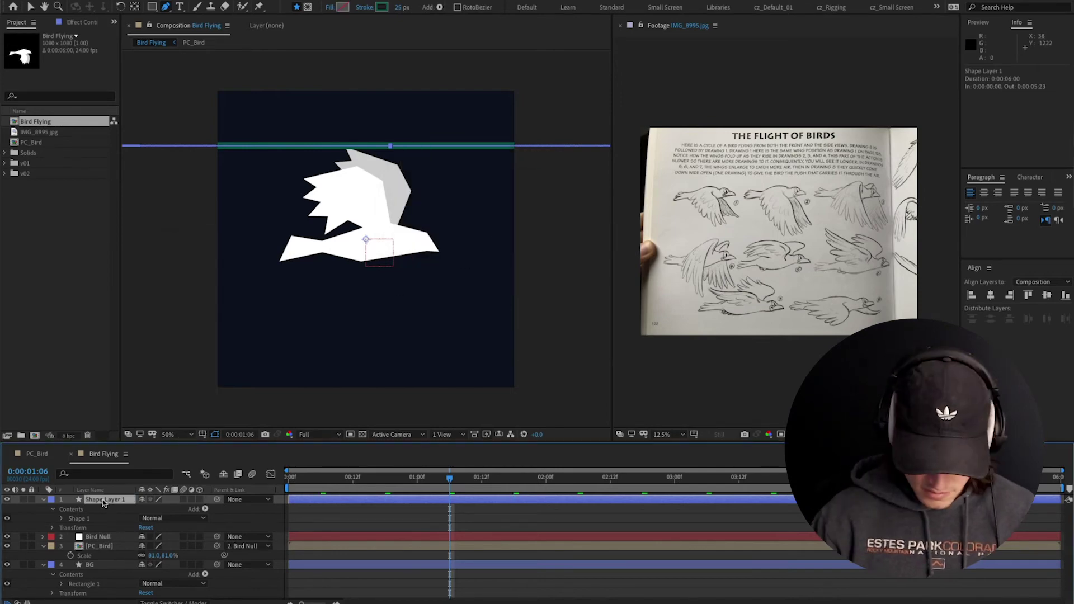
key("Return")
type("SPEEEEED")
key("Return")
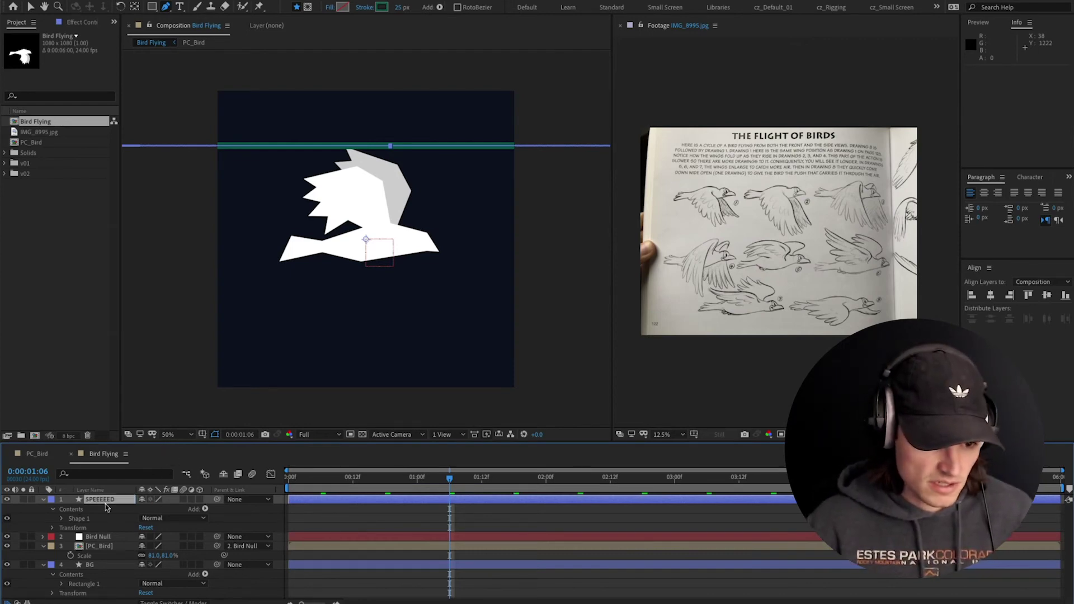
Add Trim Paths to Shape 1 of the SPEEEEED layer and expand its properties
left_click(61, 519)
left_click(85, 528)
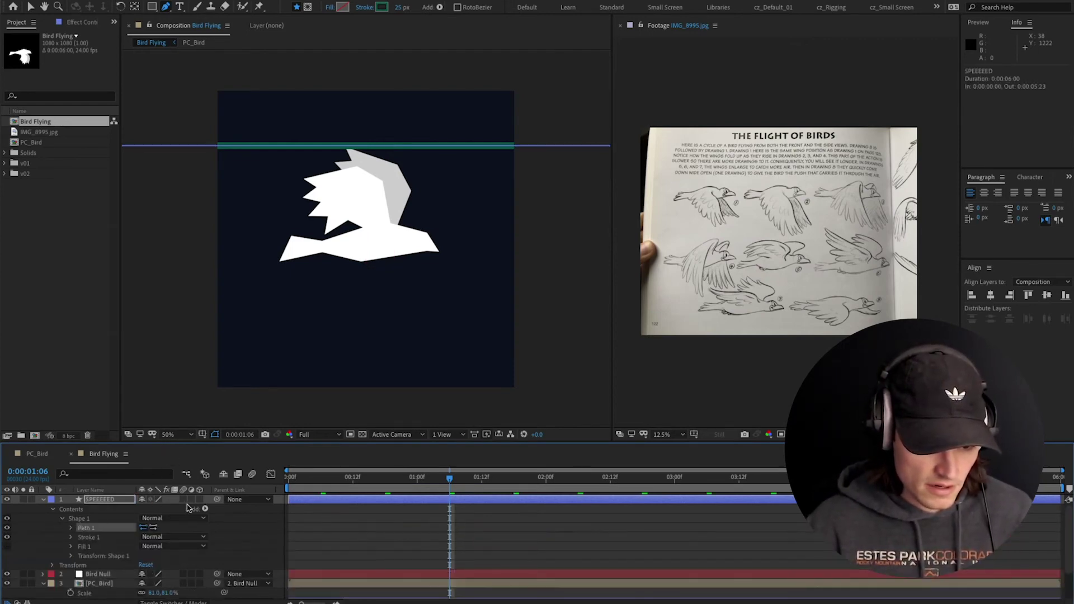
left_click(112, 520)
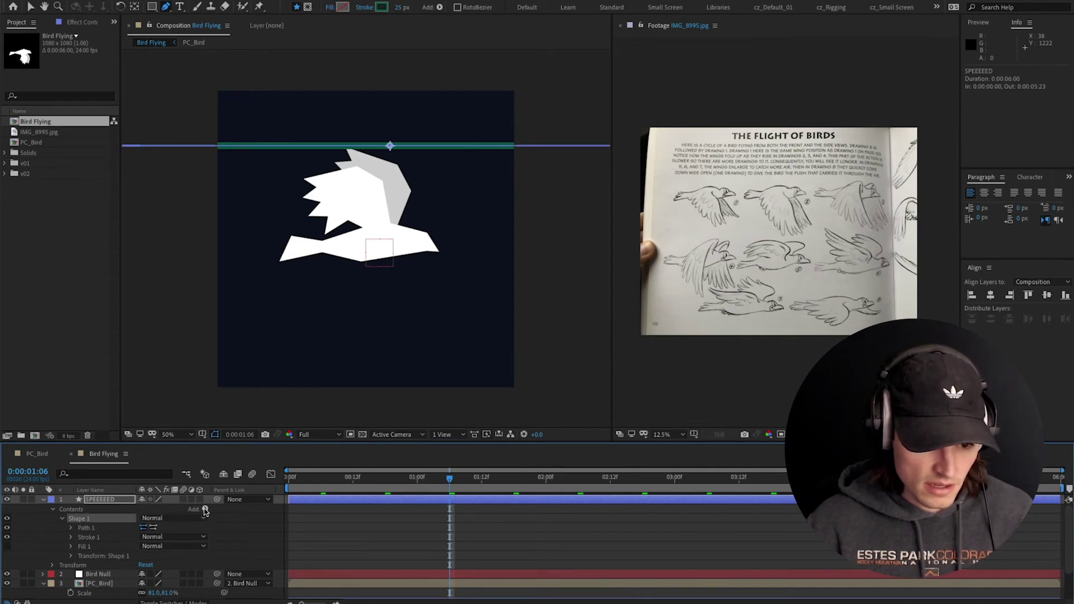
left_click(205, 509)
left_click(265, 565)
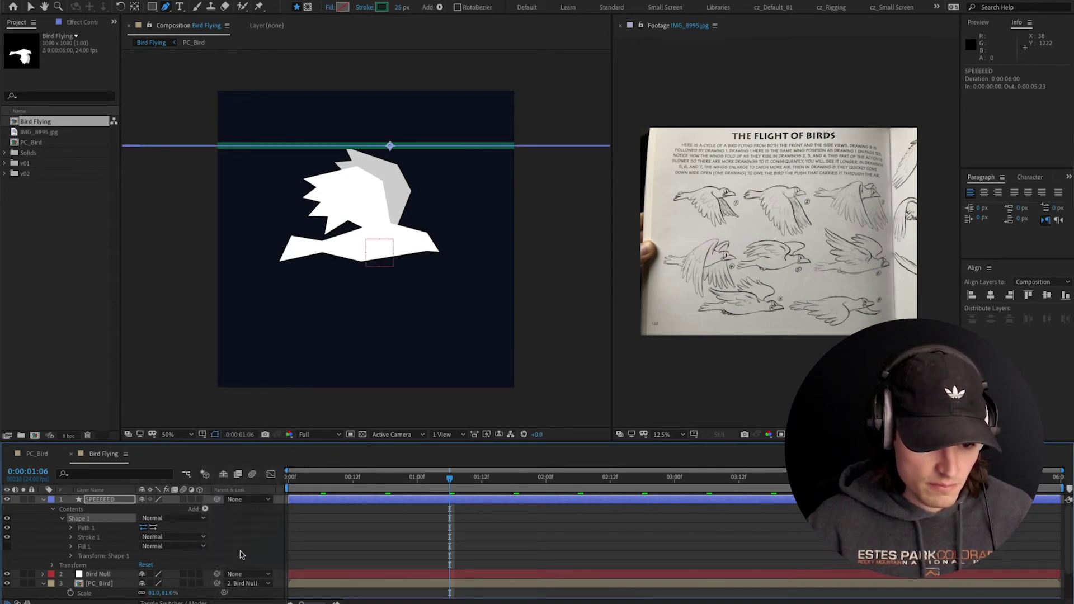
left_click(71, 537)
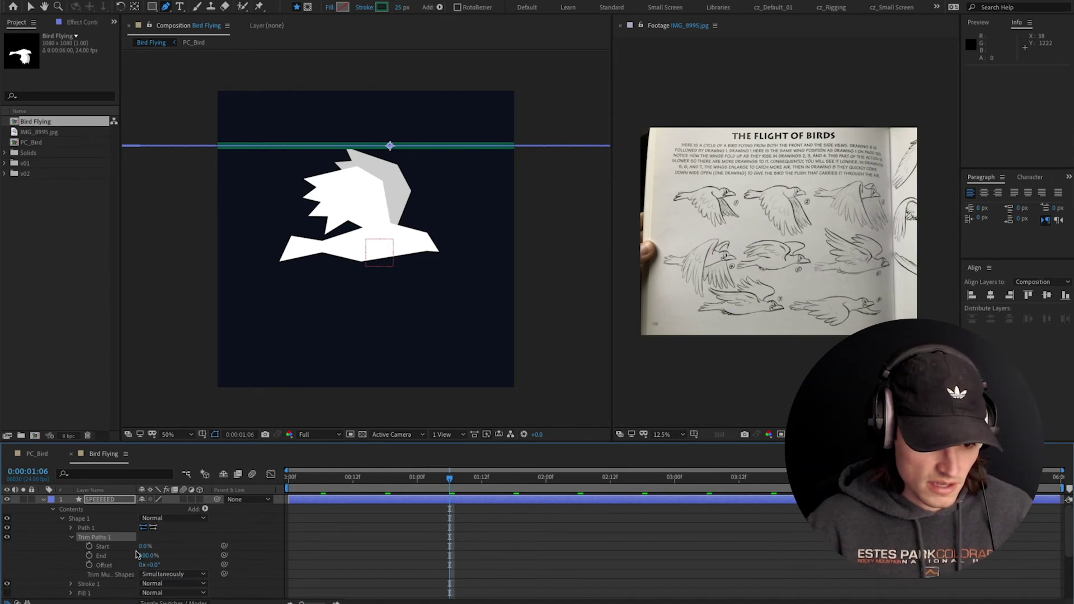
Set the Trim Paths Start of Shape 1 to 60%, leaving a short segment of the line
left_click_drag(140, 548, 167, 544)
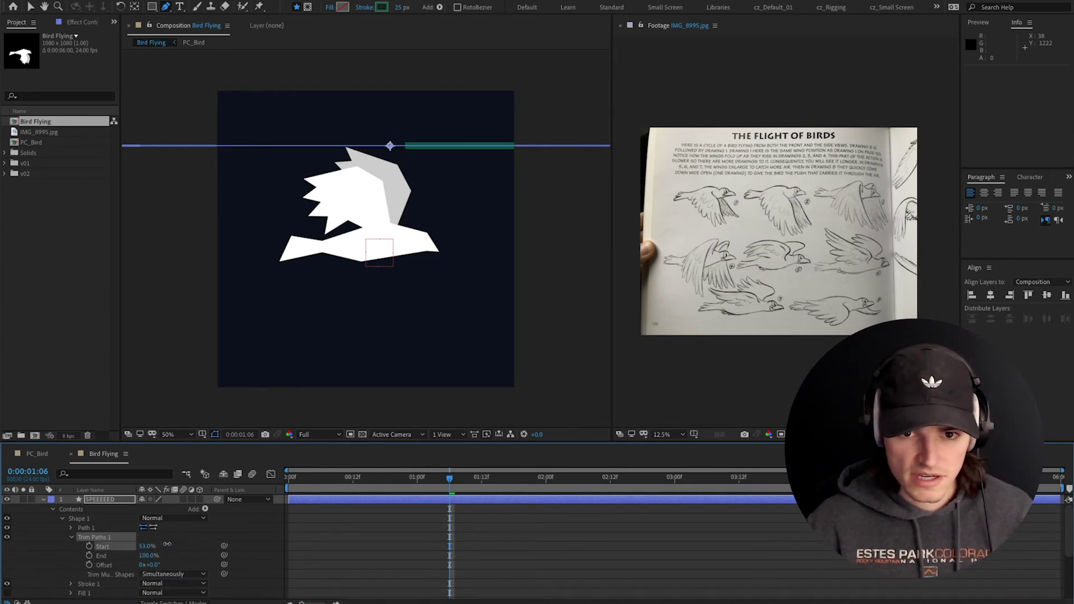
key("comma")
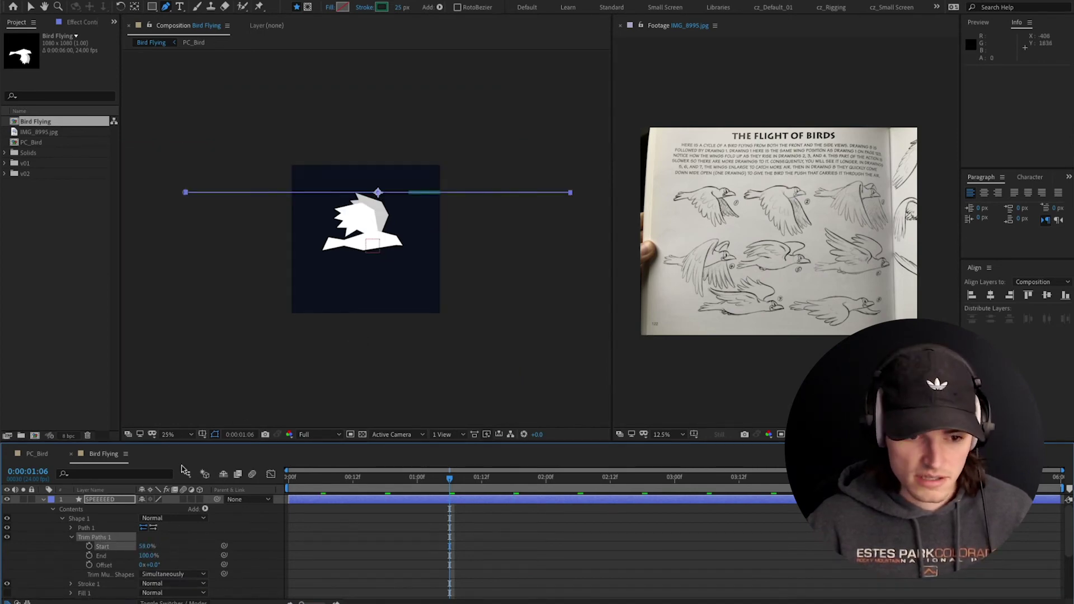
left_click(146, 546)
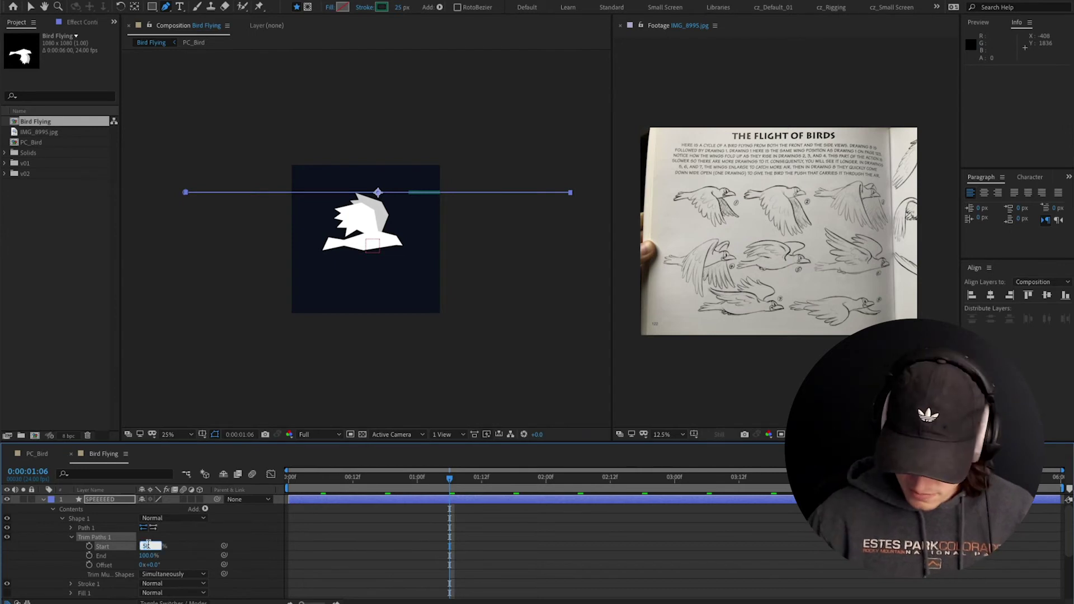
type("60")
key("Return")
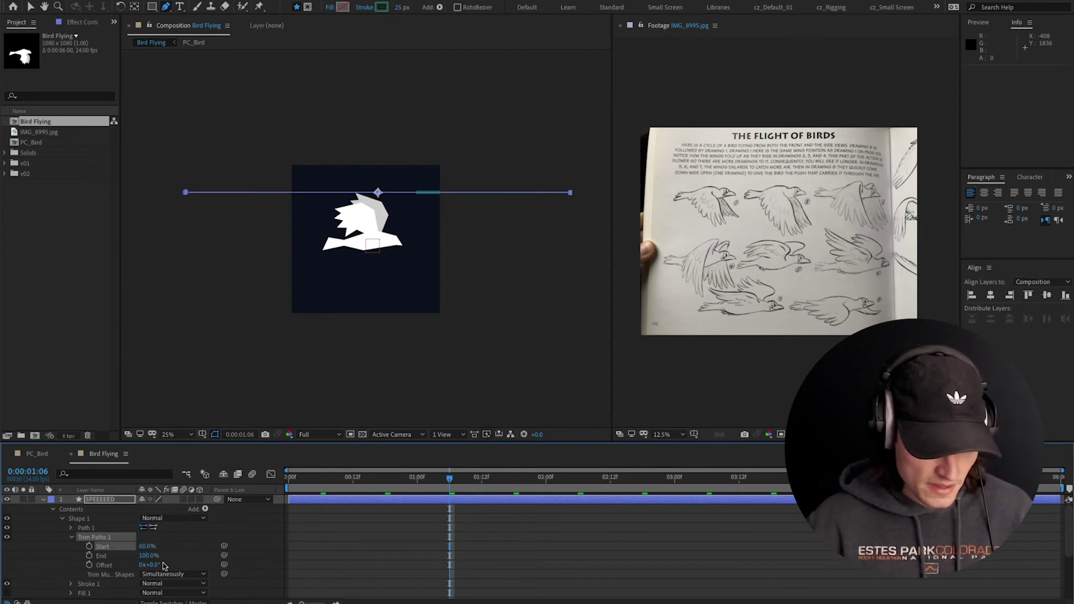
Try sliding the trimmed segment along the line with the Trim Paths Offset in both directions, and undo the changes
left_click_drag(151, 564, 68, 565)
key("slash")
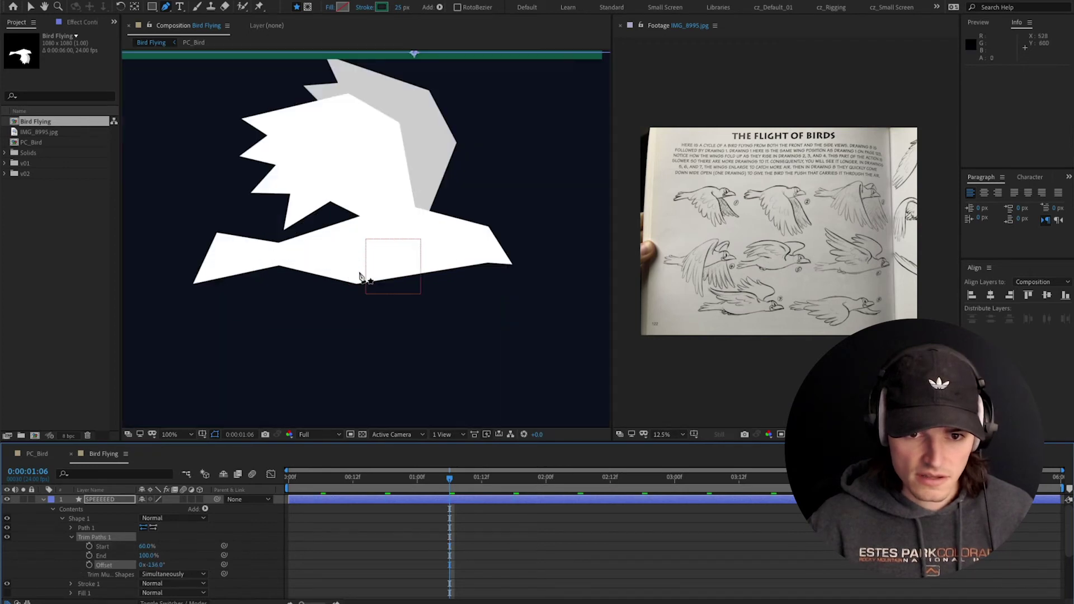
left_click_drag(362, 274, 359, 365)
key("comma")
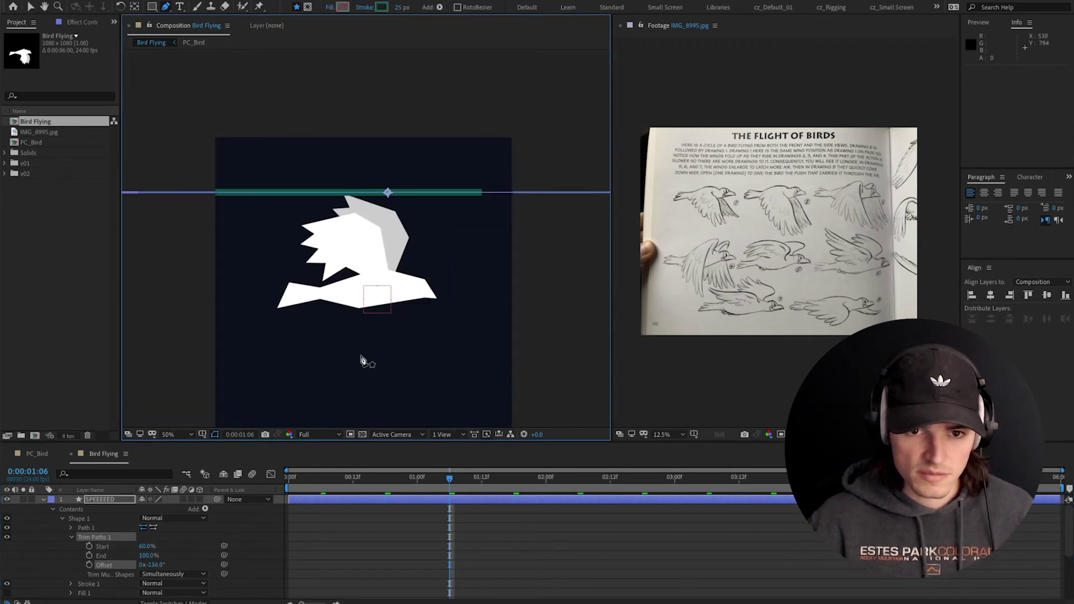
mouse_move(152, 565)
left_mouse_down()
mouse_move(305, 555)
mouse_move(235, 558)
mouse_move(272, 555)
left_mouse_up()
key("ctrl+z")
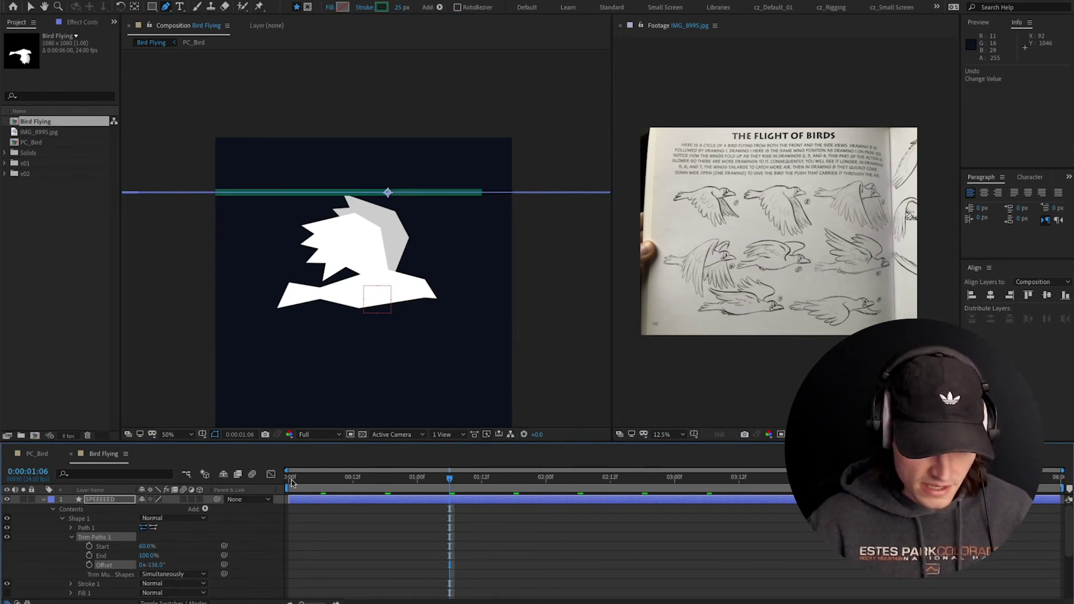
key("ctrl+z")
Keyframe the Trim Paths Offset at frame 0 with a value of 45°, placing the segment outside the frame
left_click_drag(298, 480, 280, 484)
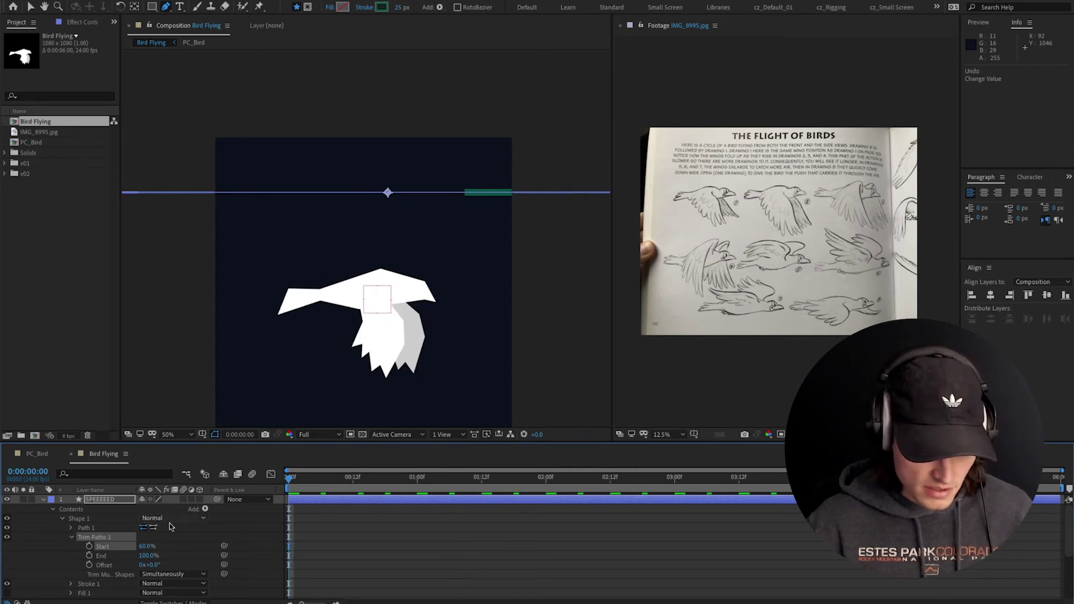
left_click(90, 565)
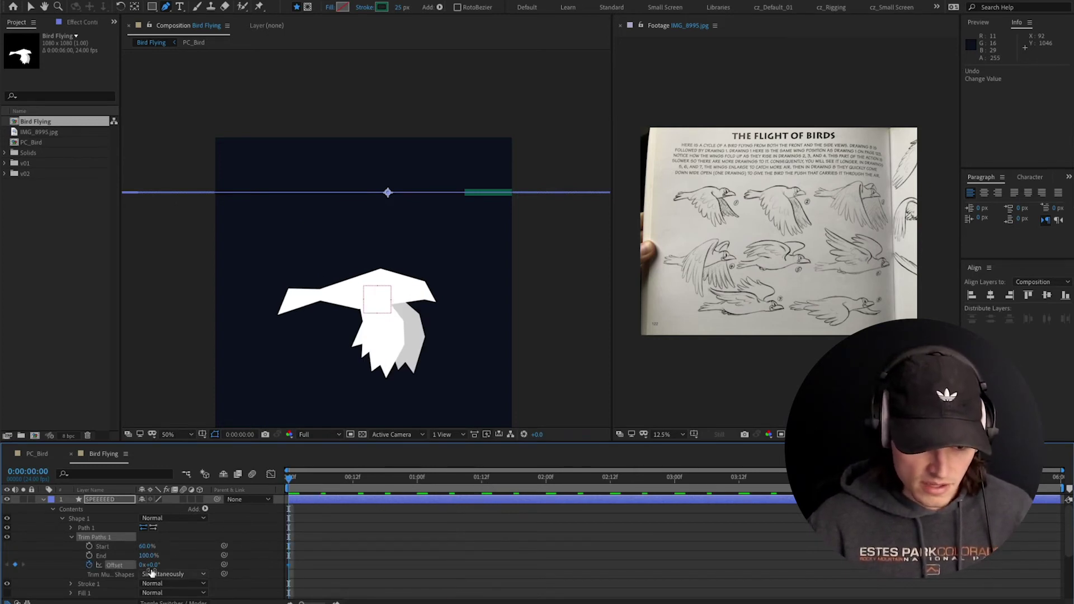
left_click_drag(150, 565, 176, 565)
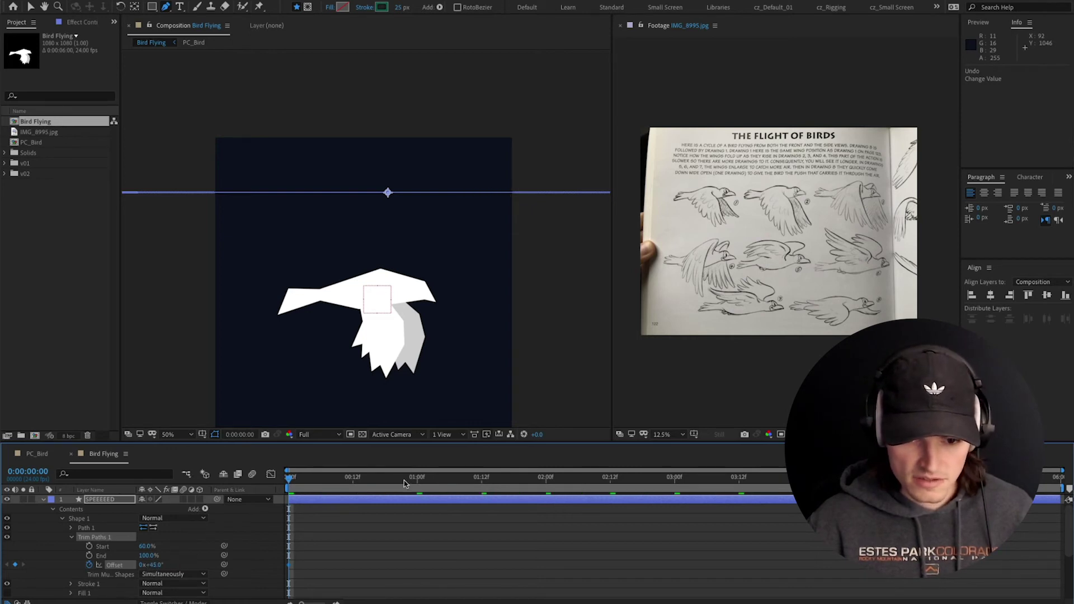
Add a second Trim Paths Offset keyframe at 3 seconds with a value of about -7x-321°
left_click_drag(419, 482, 672, 488)
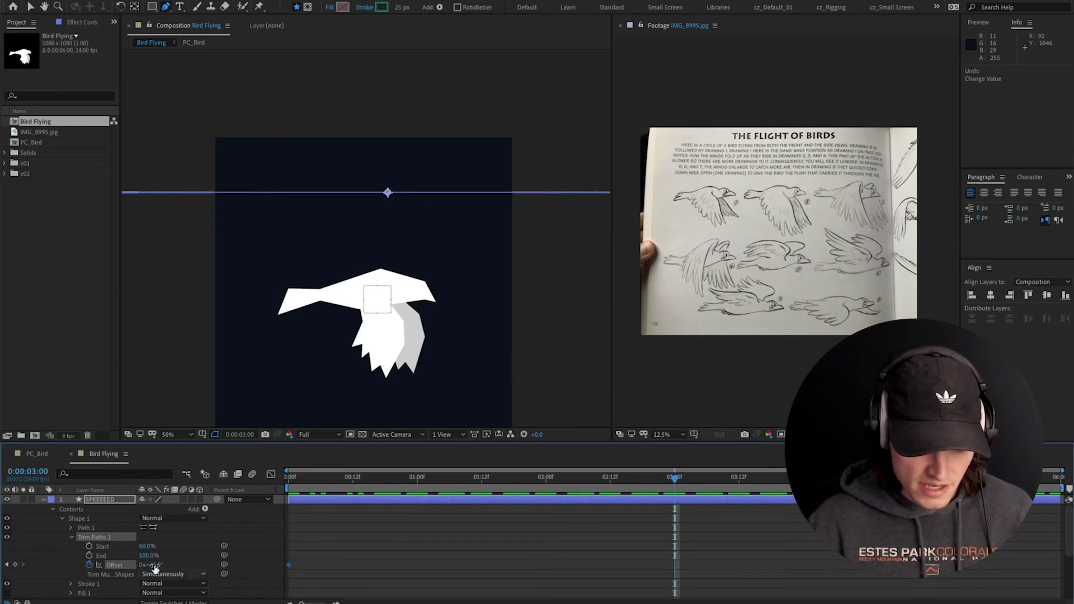
left_click_drag(150, 565, 5, 582)
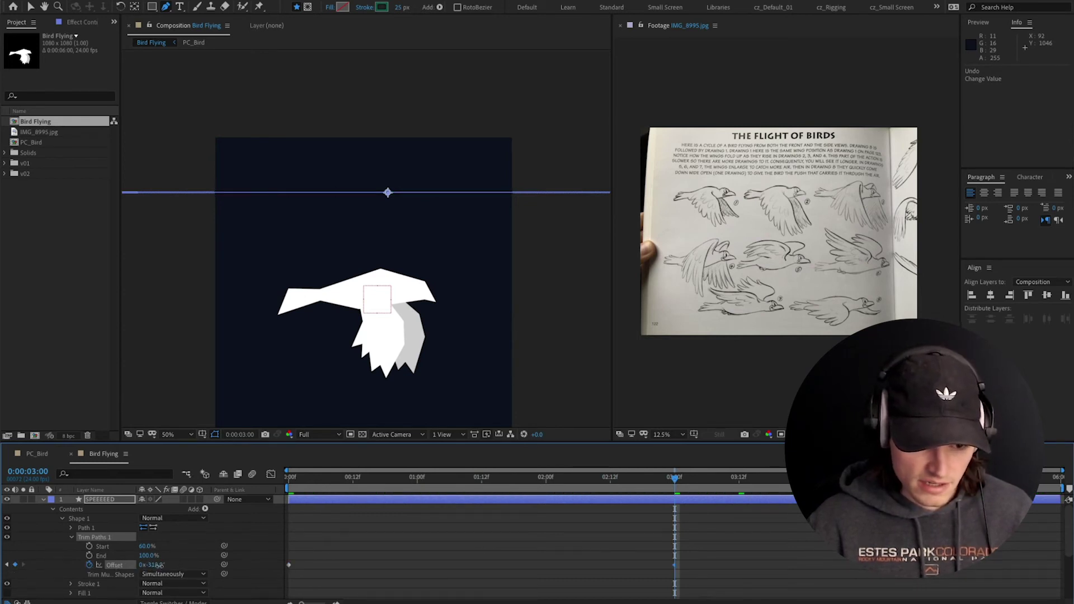
left_click_drag(151, 566, 124, 572)
mouse_move(12, 576)
left_mouse_down()
mouse_move(27, 575)
mouse_move(7, 575)
left_mouse_up()
End the work area at 3 seconds and preview the line segment streaking past the bird
scroll(323, 363, "down", 2)
key("space")
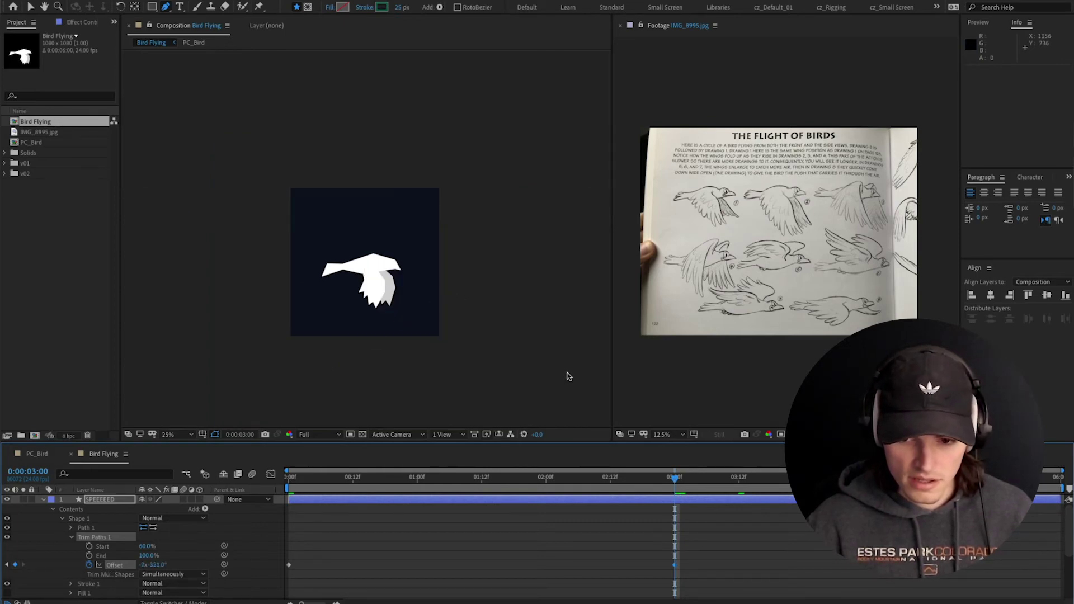
left_click_drag(451, 483, 671, 493)
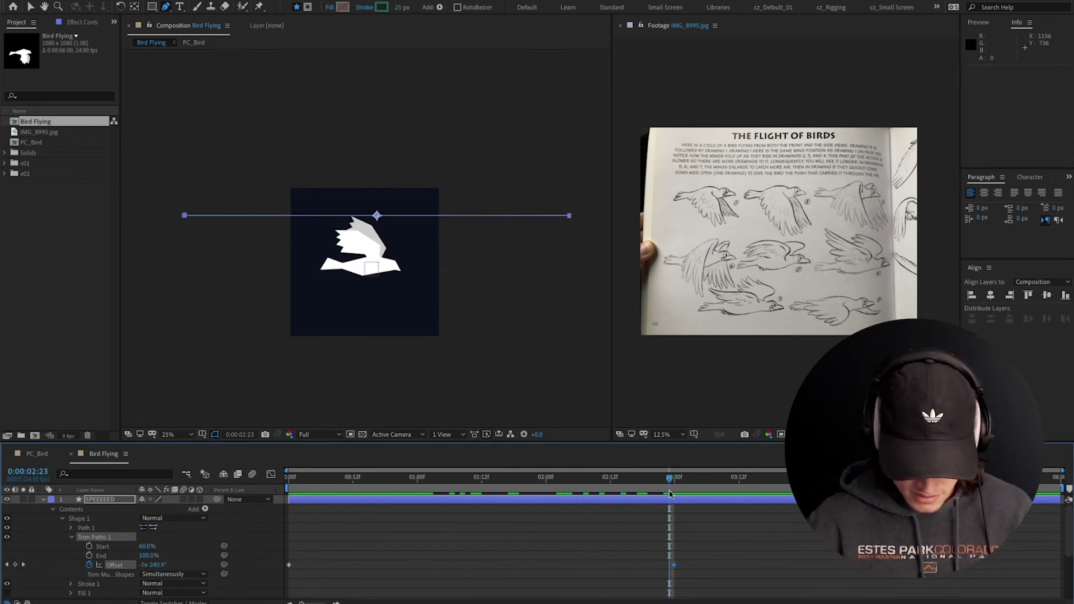
key("space")
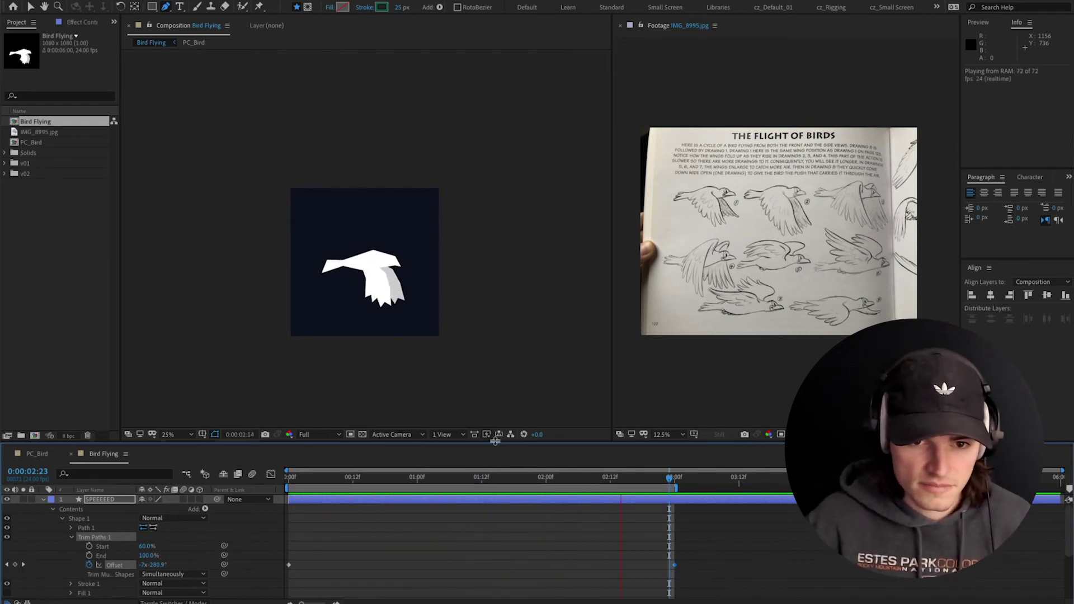
key("space")
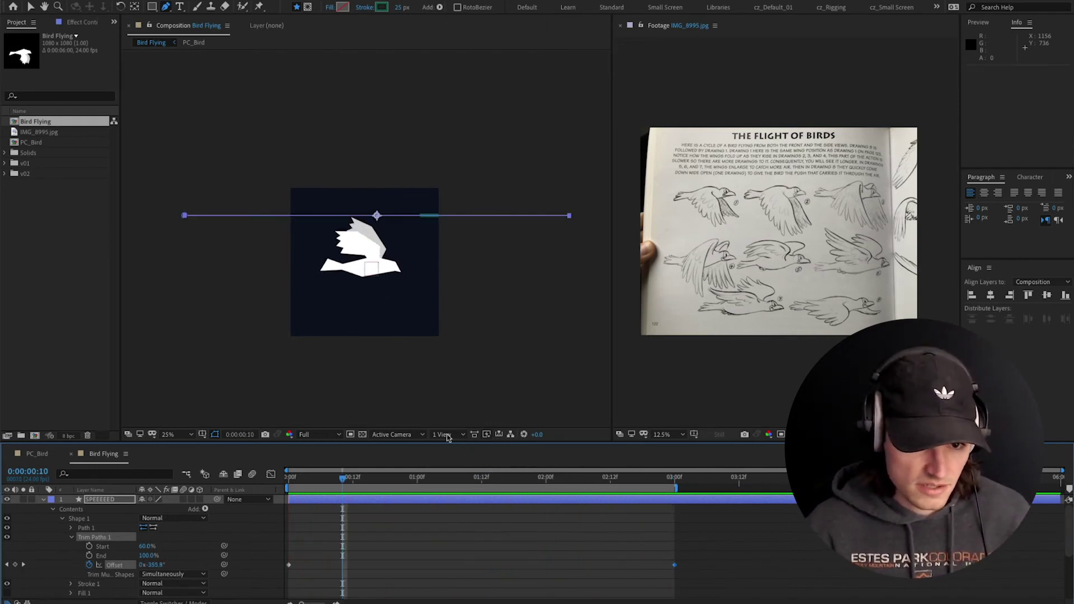
Duplicate Shape 1 within the SPEEEEED layer and order the copy beneath the original
left_click(84, 518)
left_click(63, 519)
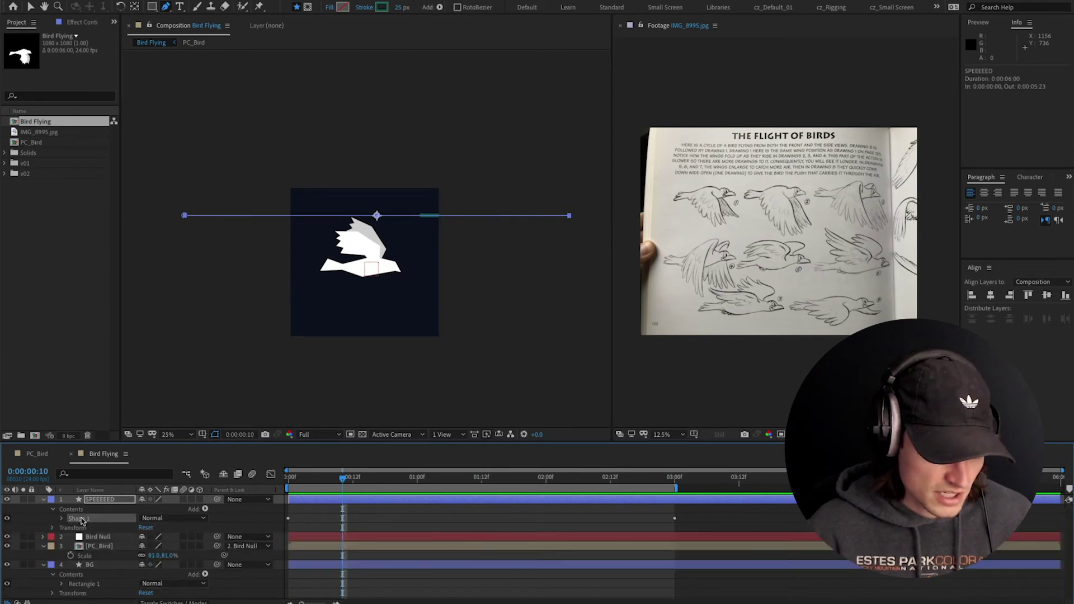
key("ctrl+d")
left_click_drag(99, 520, 97, 530)
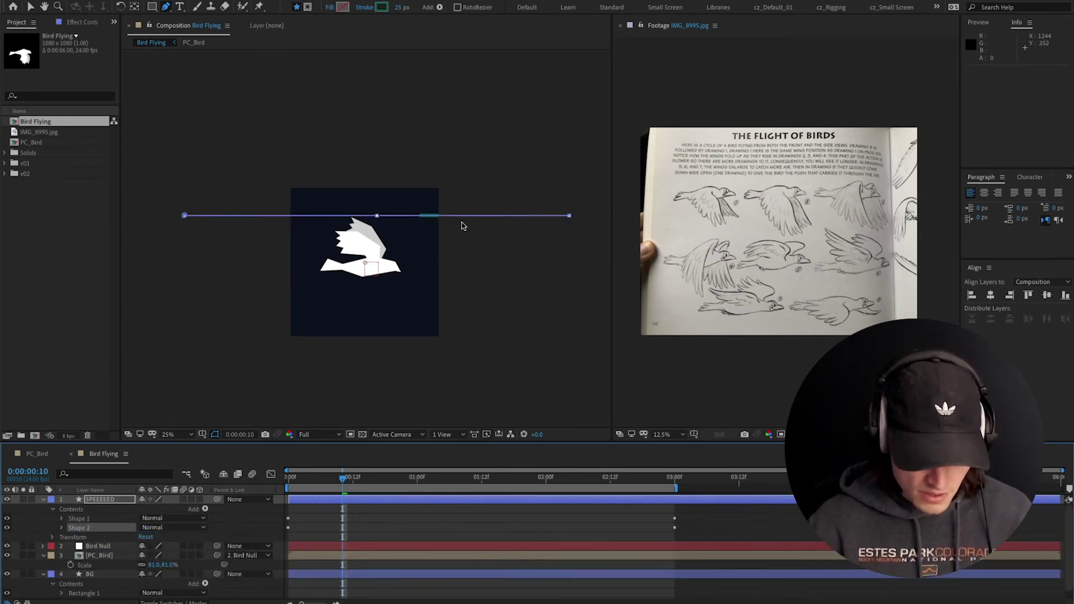
Move the duplicated line below the bird and shift both of its endpoints a little to the left
key("v")
left_click_drag(473, 220, 471, 314)
mouse_move(577, 300)
left_mouse_down()
mouse_move(557, 320)
mouse_move(550, 308)
mouse_move(526, 313)
left_mouse_up()
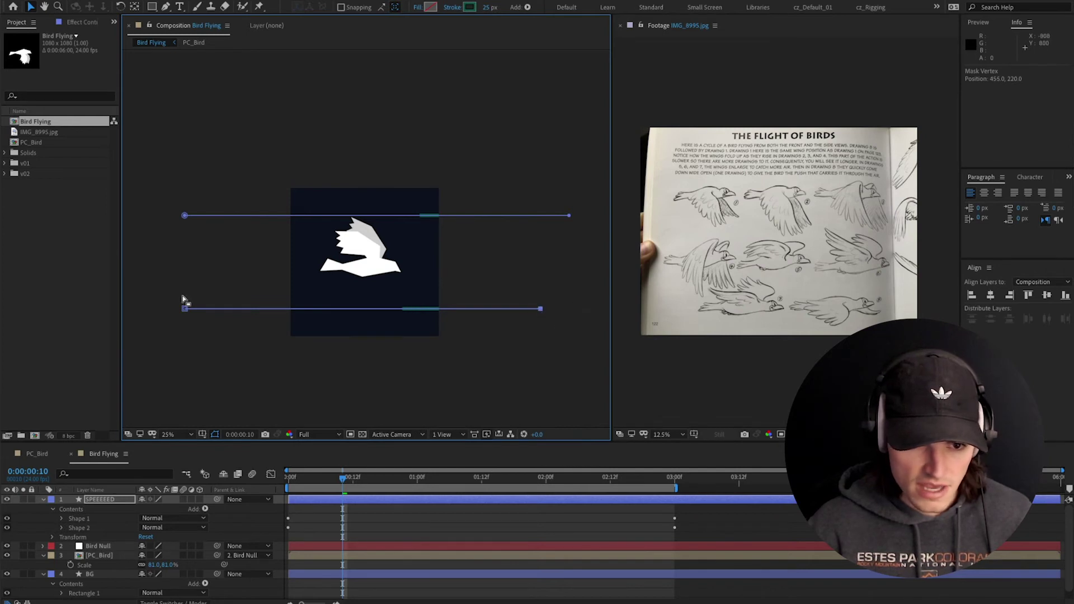
left_click_drag(186, 309, 161, 309)
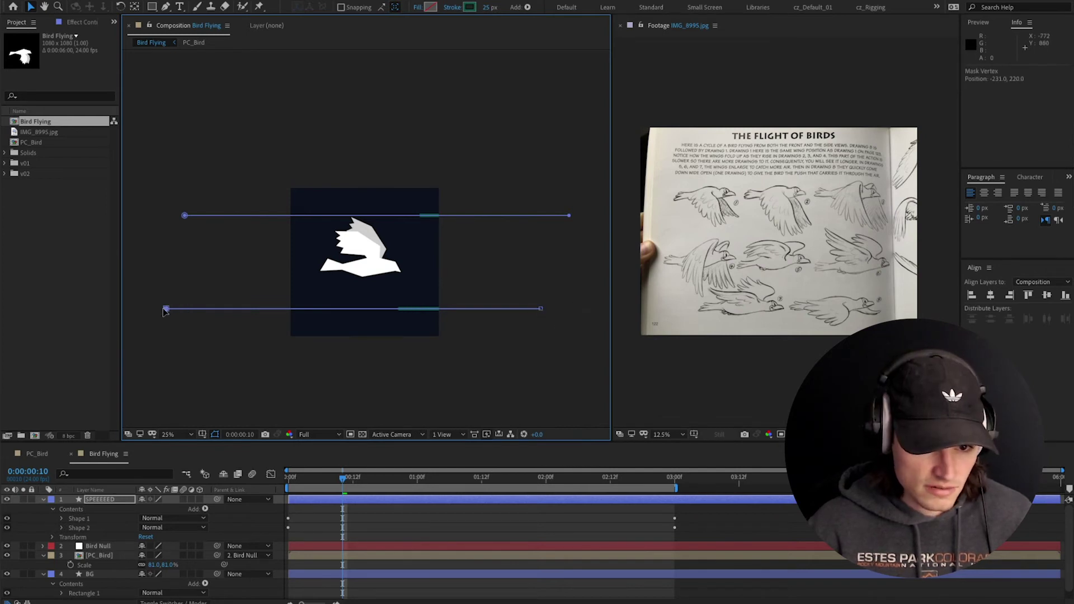
Set the lower line's Trim Paths Offset keyframe at 3 seconds to about -9x-151°
left_click(90, 530)
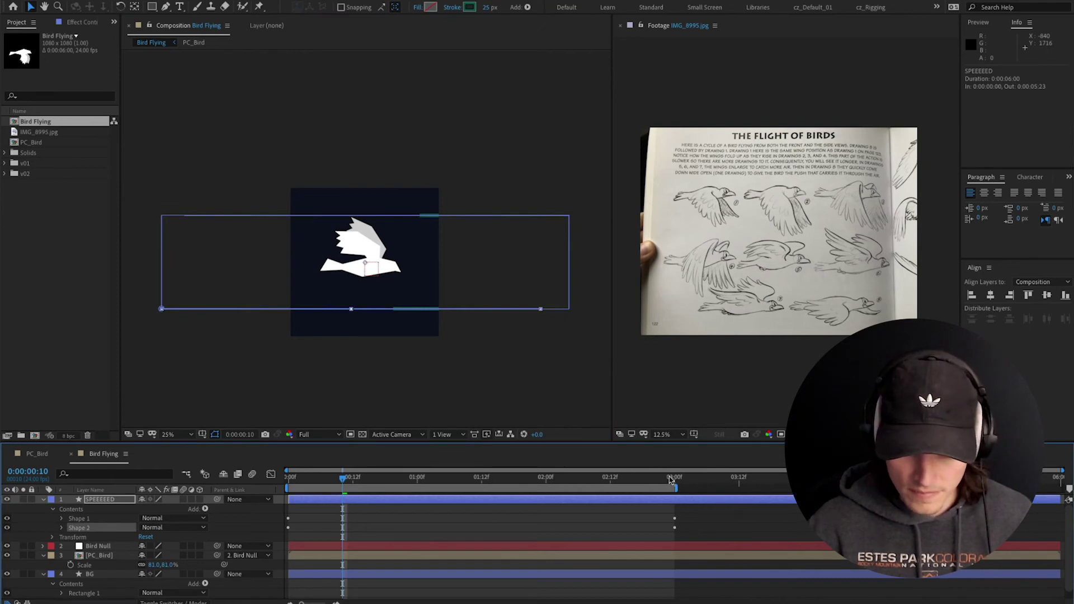
left_click(671, 478)
key("u")
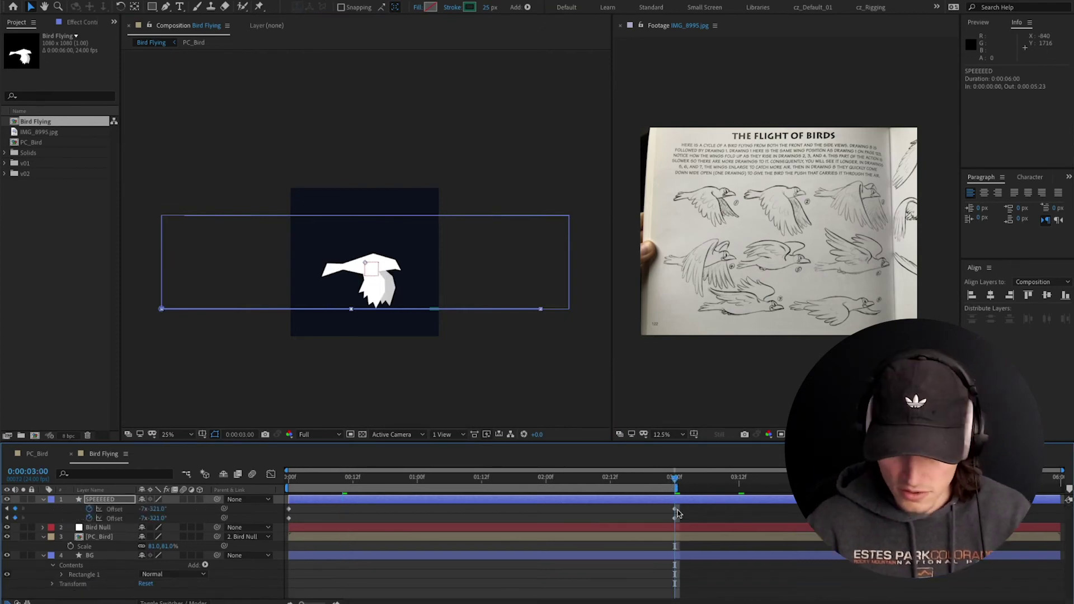
left_click(675, 519)
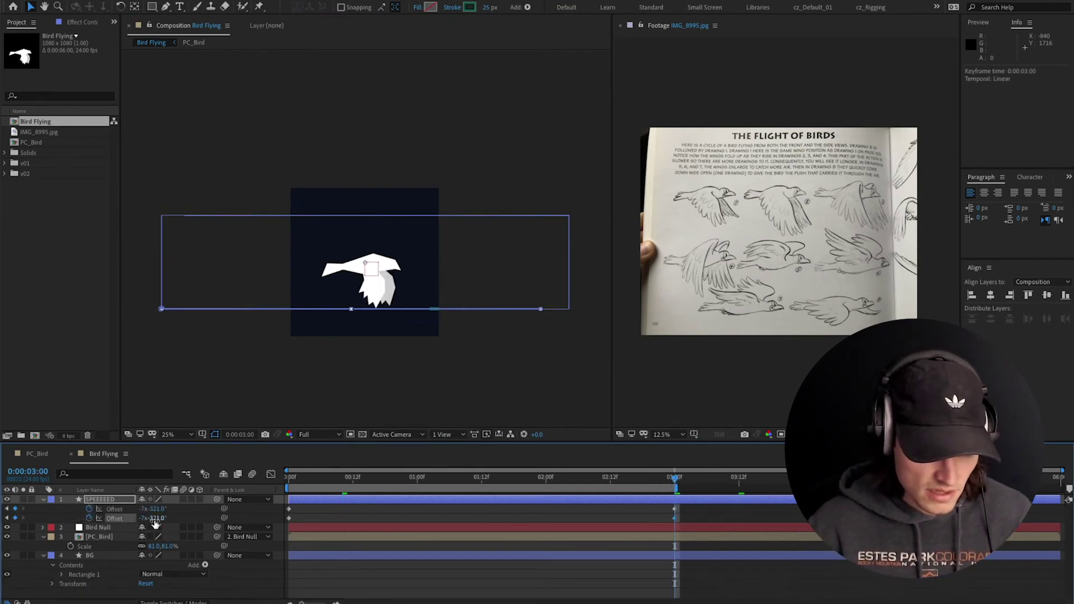
mouse_move(155, 519)
left_mouse_down()
mouse_move(381, 514)
mouse_move(152, 525)
left_mouse_up()
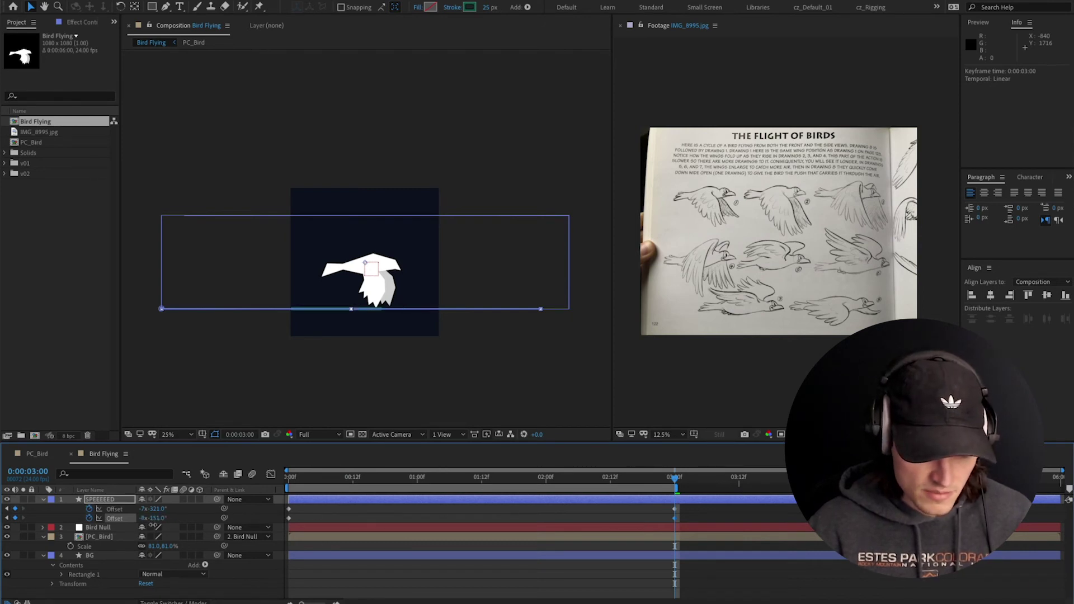
Set the lower line's Trim Paths Offset keyframe at 3 seconds to -8x-131° and preview both speed lines
key("space")
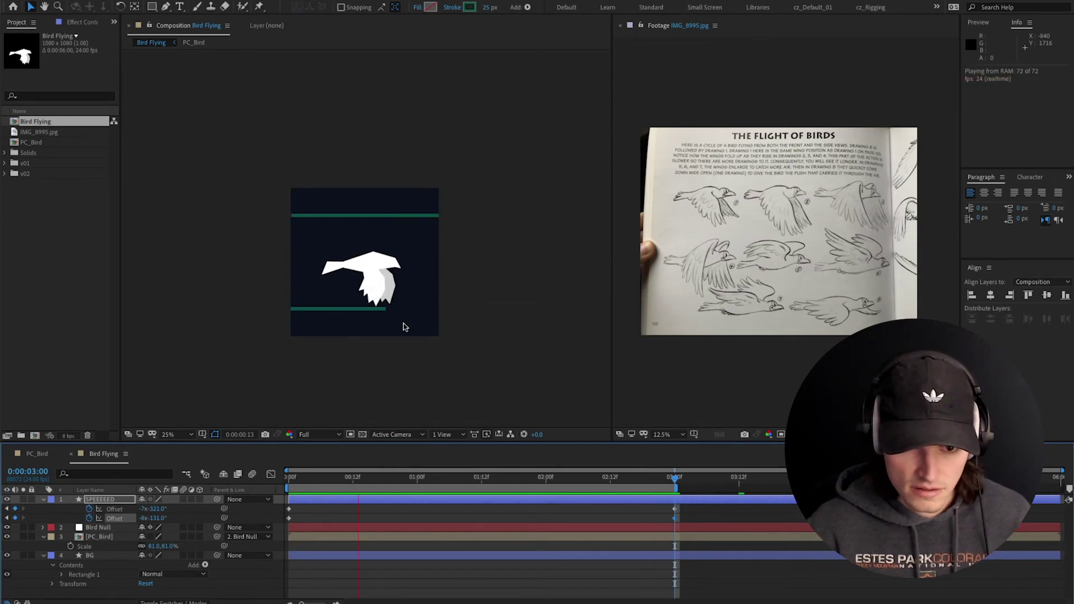
scroll(403, 321, "up", 2)
left_click_drag(386, 290, 381, 238)
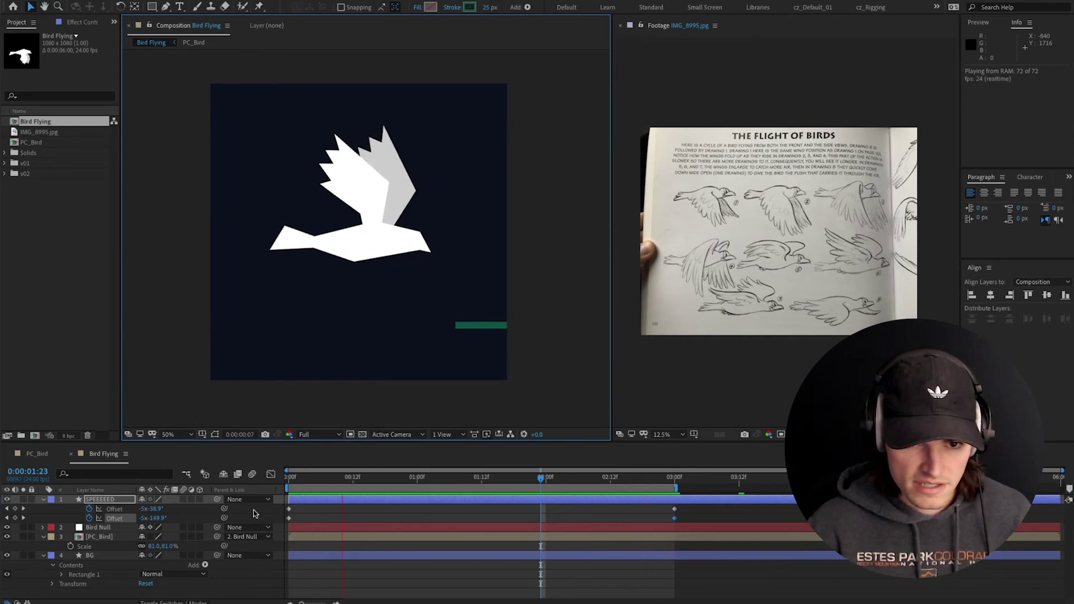
Move the SPEEEEED layer beneath the PC_Bird layer and duplicate both line shapes inside it
key("space")
left_click_drag(104, 499, 99, 548)
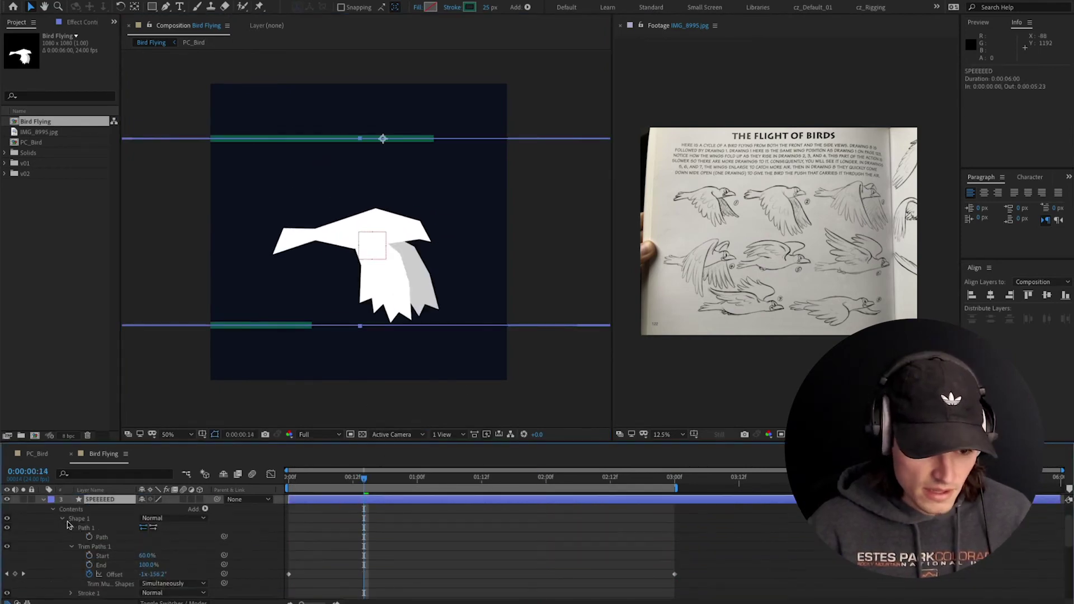
left_click(63, 518)
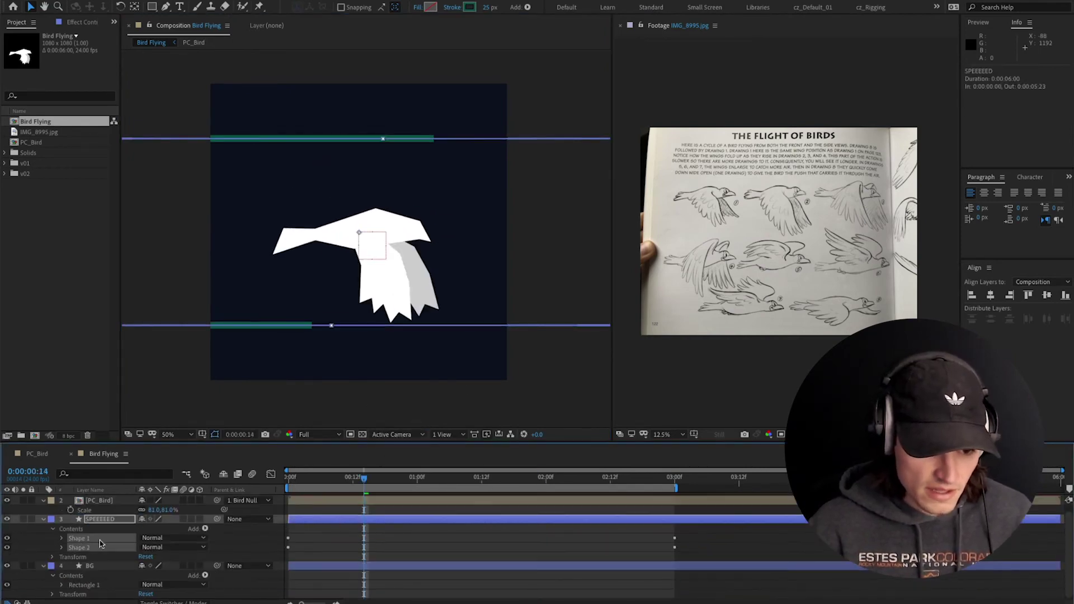
scroll(386, 539, "up", 2)
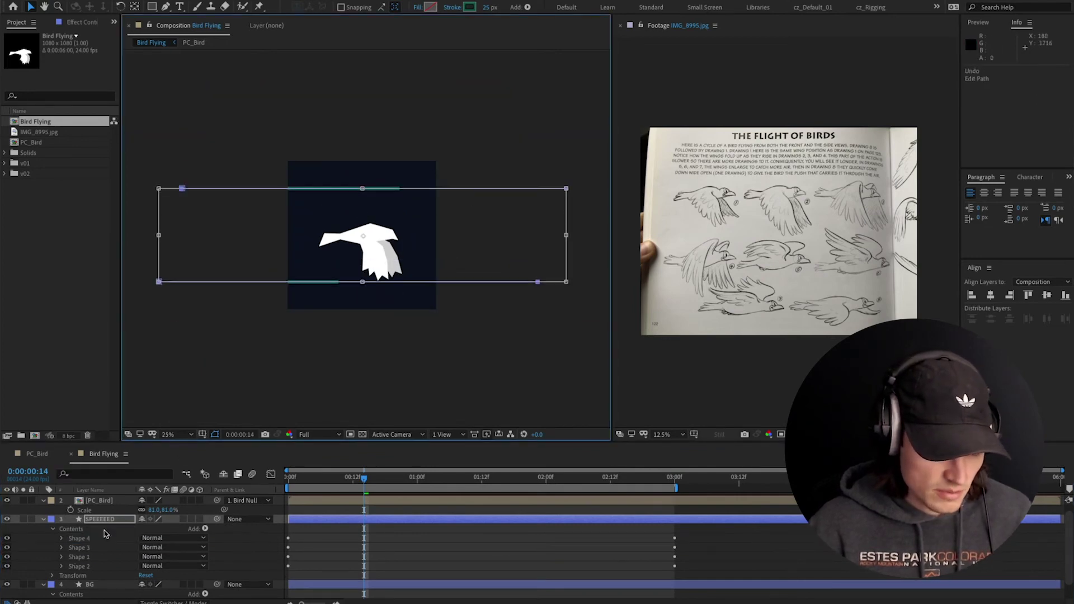
Raise one of the two overlapping lower lines to just below the bird's body and shift both of its endpoints to the right
left_click_drag(290, 282, 291, 254)
left_click_drag(159, 254, 188, 254)
left_click_drag(538, 254, 579, 254)
left_click(240, 186)
left_click(544, 190)
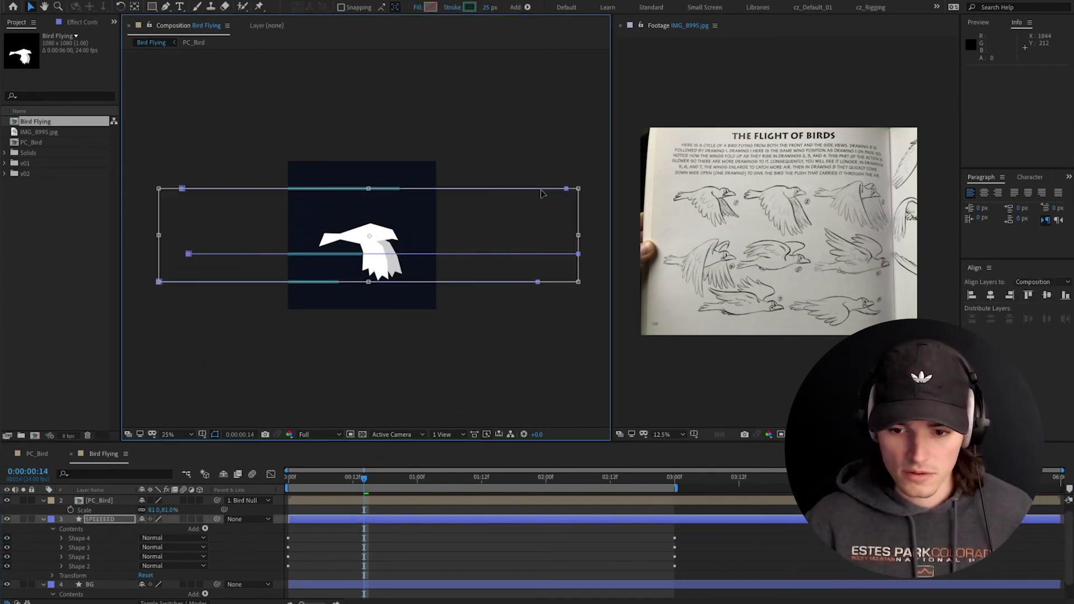
Lower one of the two overlapping upper lines to just above the bird's body and extend its ends farther outward
left_click(78, 548)
left_click(226, 188)
left_click(79, 557)
left_click_drag(182, 189, 162, 216)
left_click_drag(552, 217, 600, 217)
Set the Offset keyframes at 3 seconds to -5x-231° for Shape 1 and -6x-51° for Shape 2, and preview the lines
left_click_drag(744, 478, 675, 478)
key("u")
left_click(675, 538)
key("space")
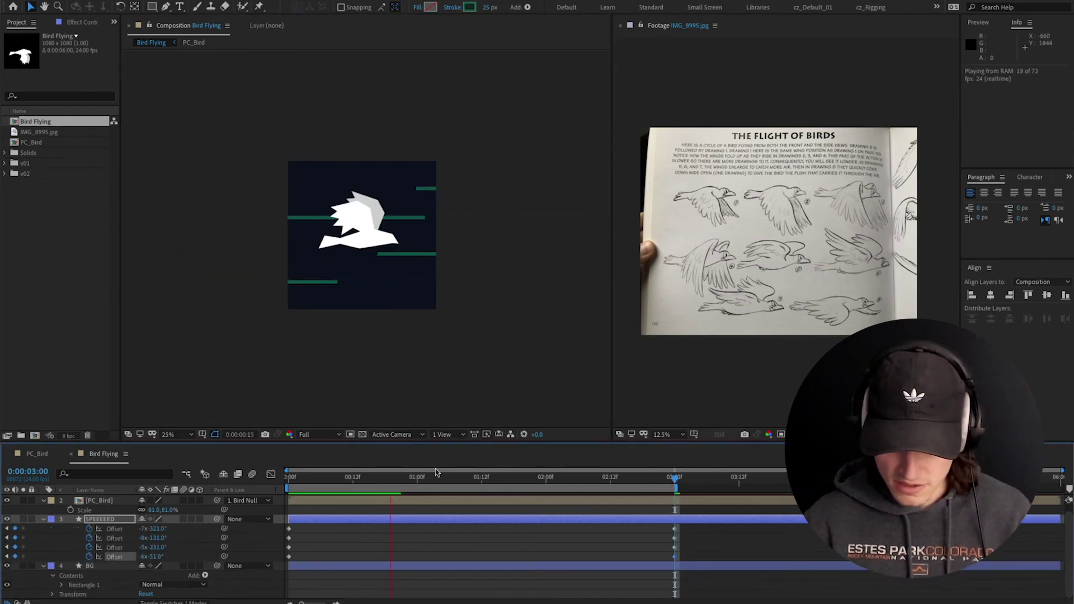
Filter the SPEEEEED layer's properties by "start", set Shape 4's Trim Paths Start to 65%, and preview the lines
key("ctrl+f")
type("start")
left_click(124, 549)
scroll(144, 546, "down", 4)
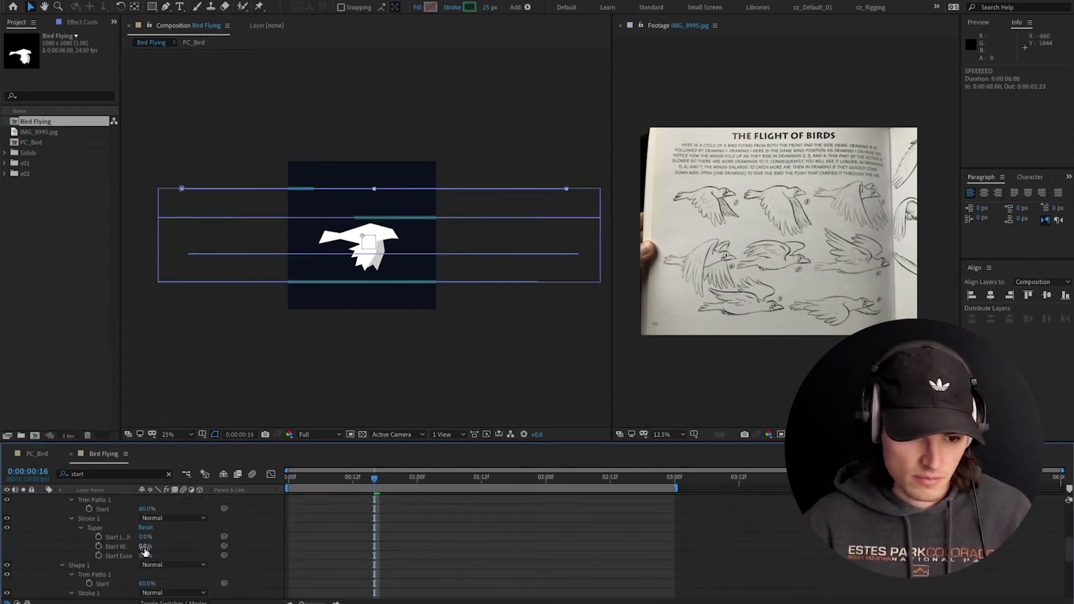
left_click(146, 564)
type("60")
scroll(147, 562, "down", 5)
key("space")
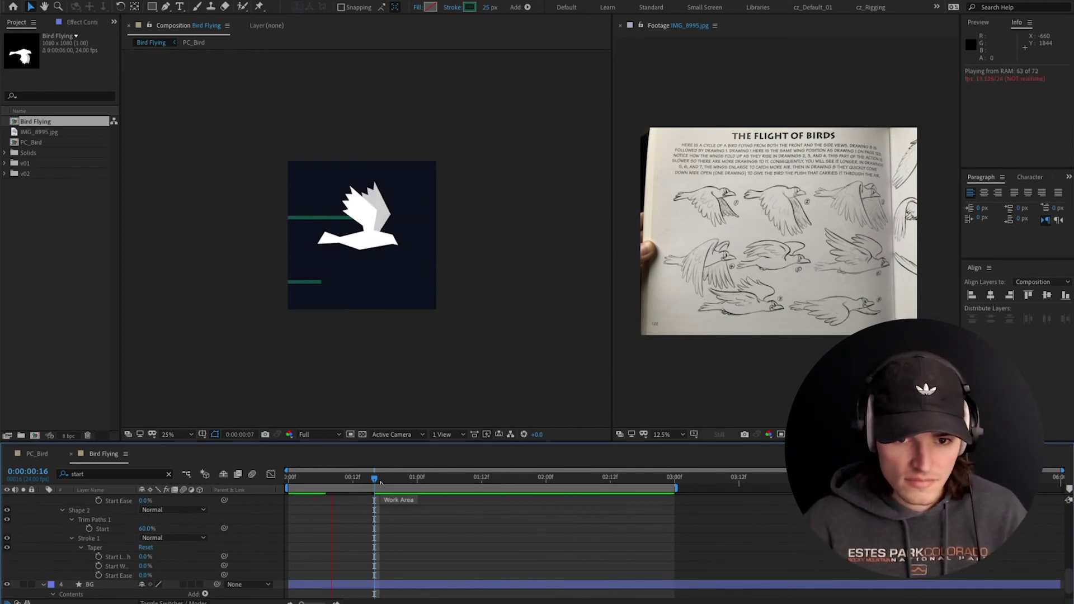
scroll(334, 309, "up", 2)
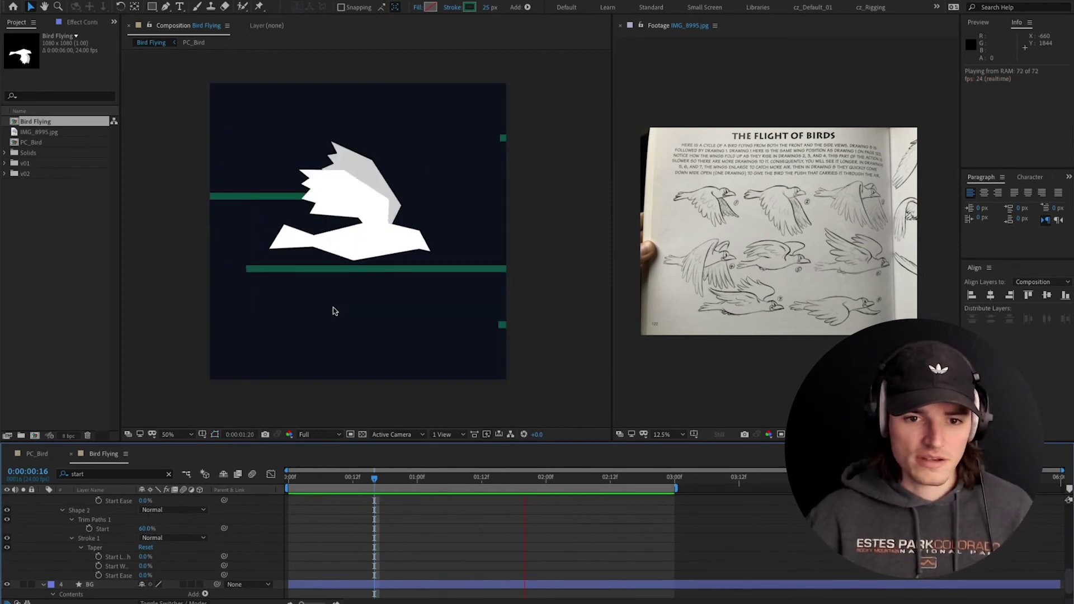
scroll(334, 311, "down", 2)
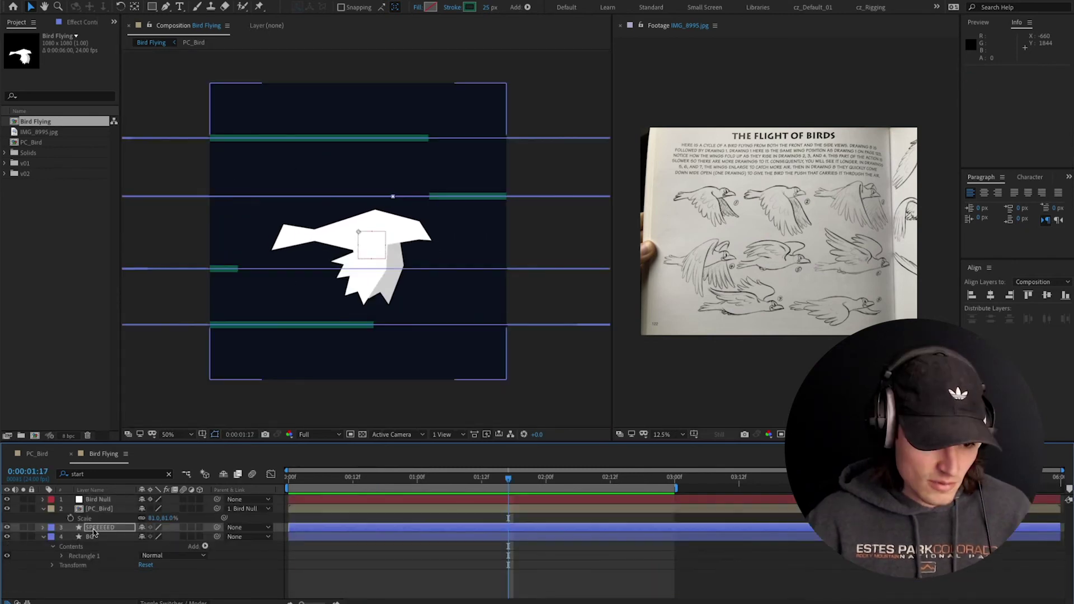
Add a Wiggle Paths operator to the SPEEEEED layer's contents and hide the layer controls in the viewer
key("Return")
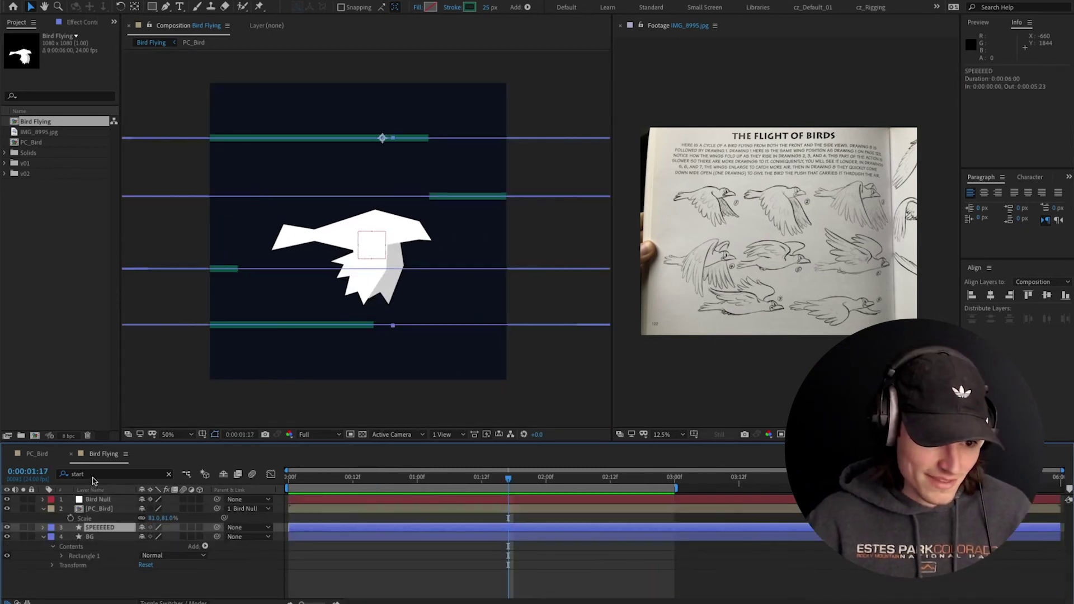
left_click(92, 475)
left_click(43, 527)
left_click(43, 528)
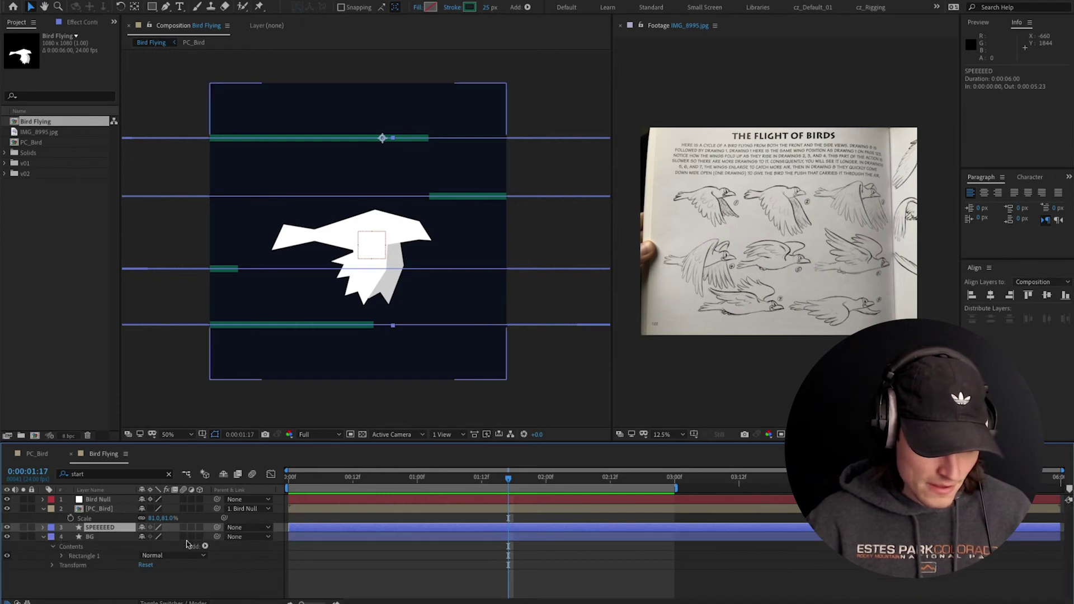
left_click(43, 527)
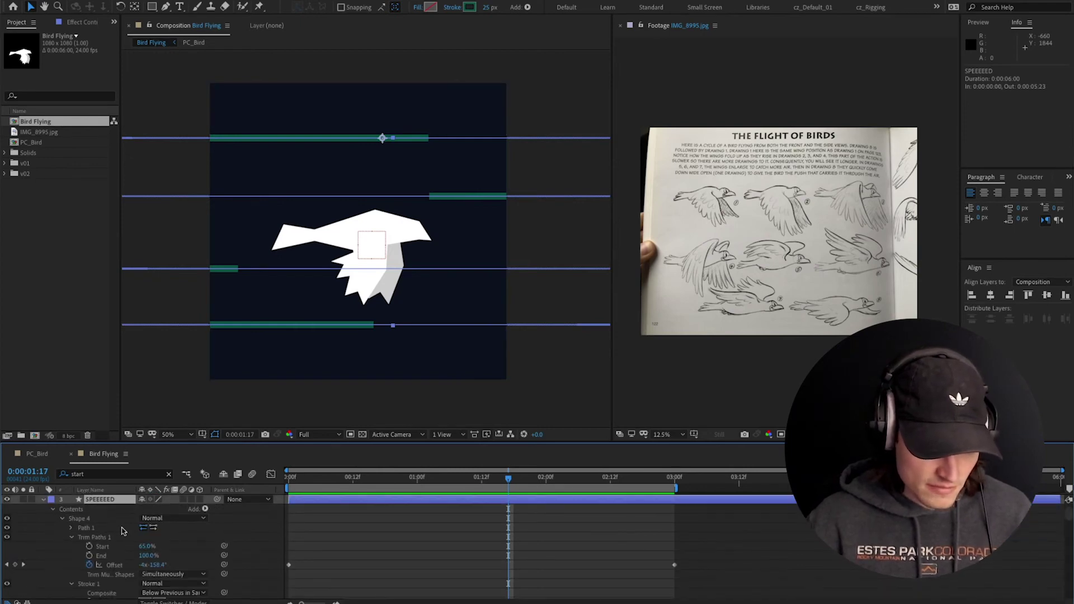
left_click(205, 509)
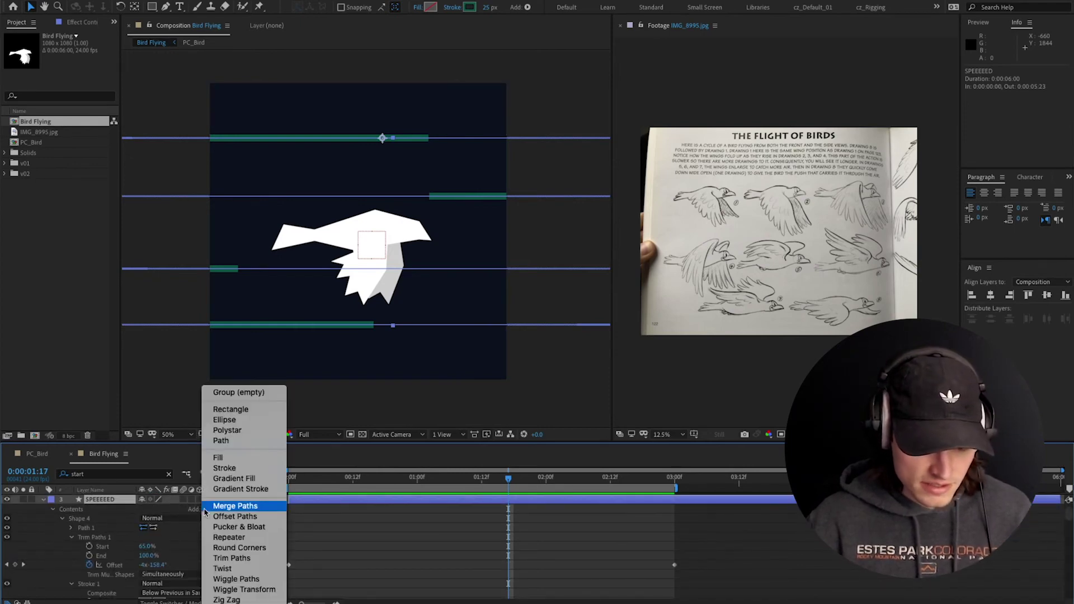
left_click(256, 580)
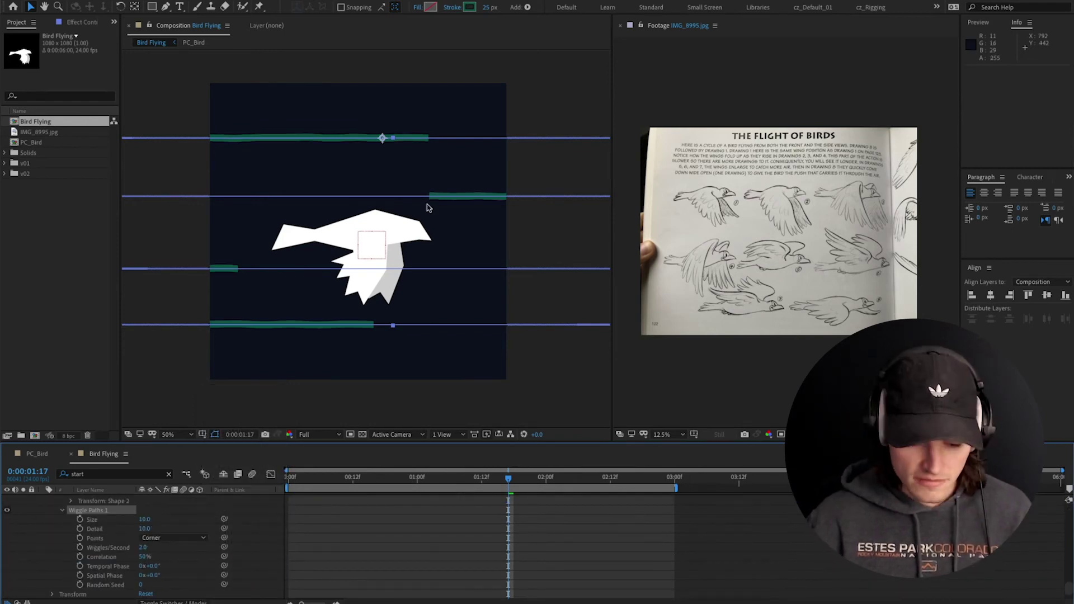
key("ctrl+shift+h")
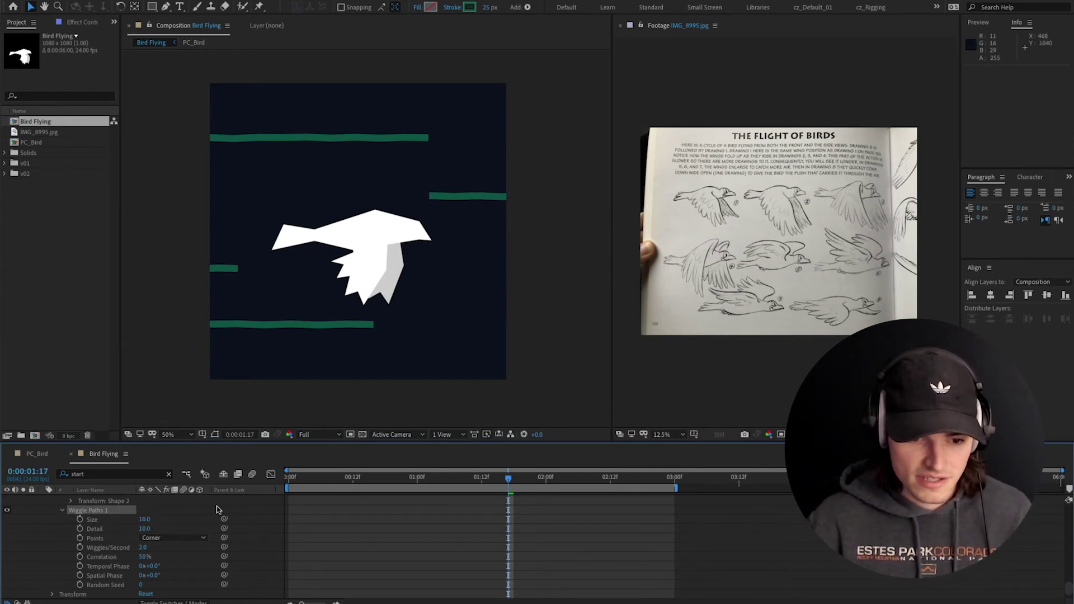
Set Wiggle Paths to Size 14, Detail 8 and 24 Wiggles/Second, and preview the wiggling speed lines
left_click_drag(148, 522, 141, 518)
right_click(142, 520)
left_click(50, 539)
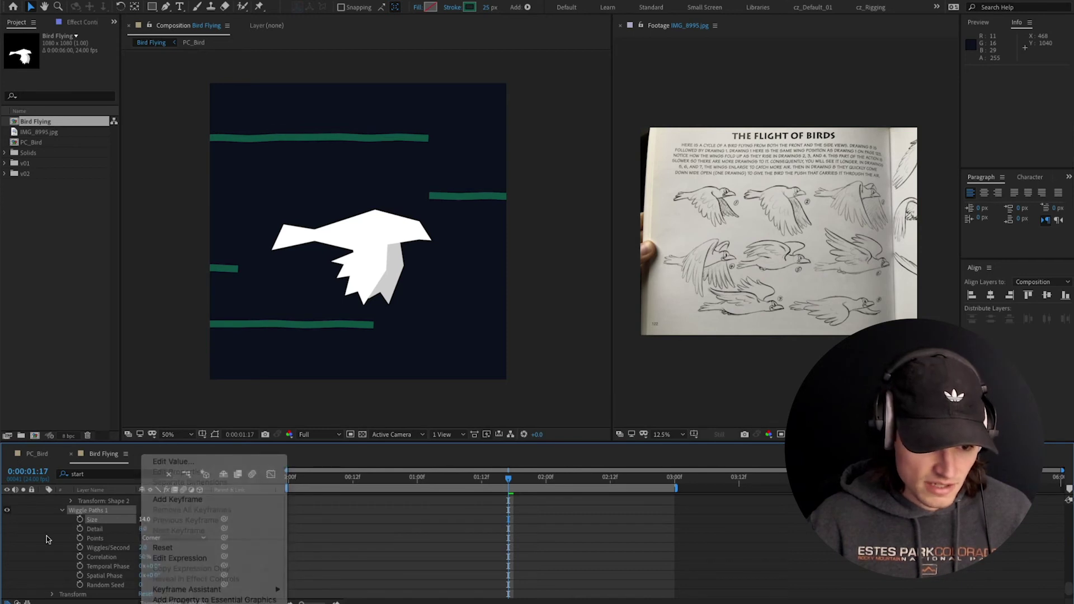
left_click(144, 548)
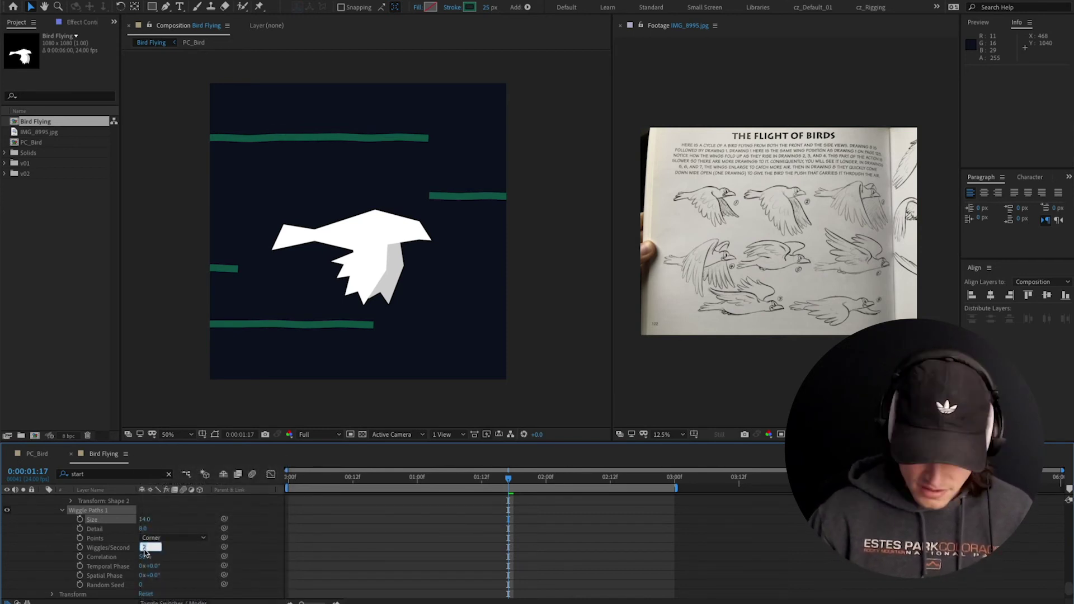
key("Return")
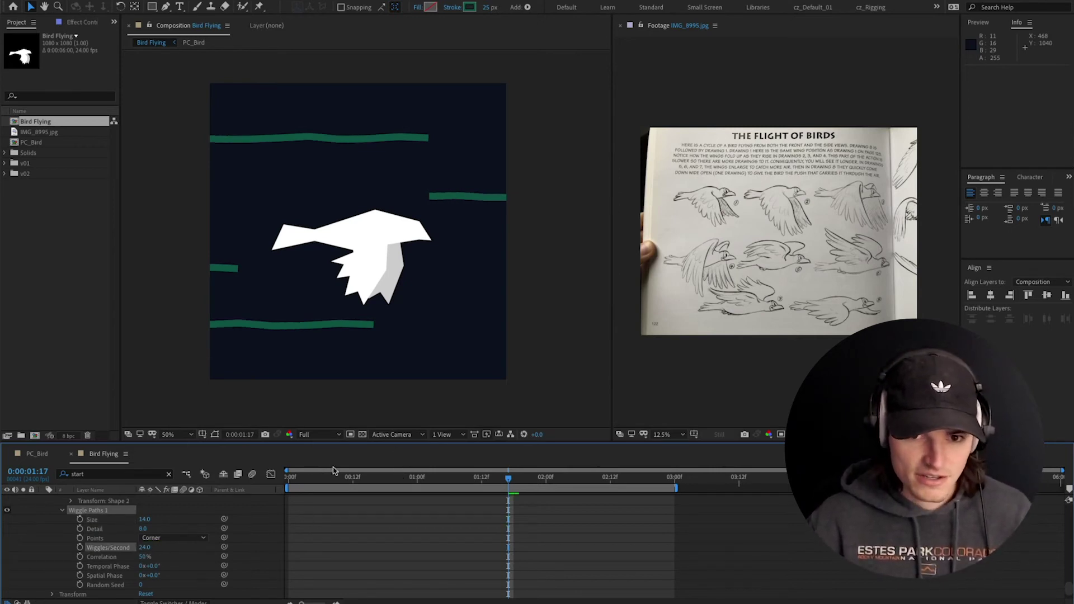
key("space")
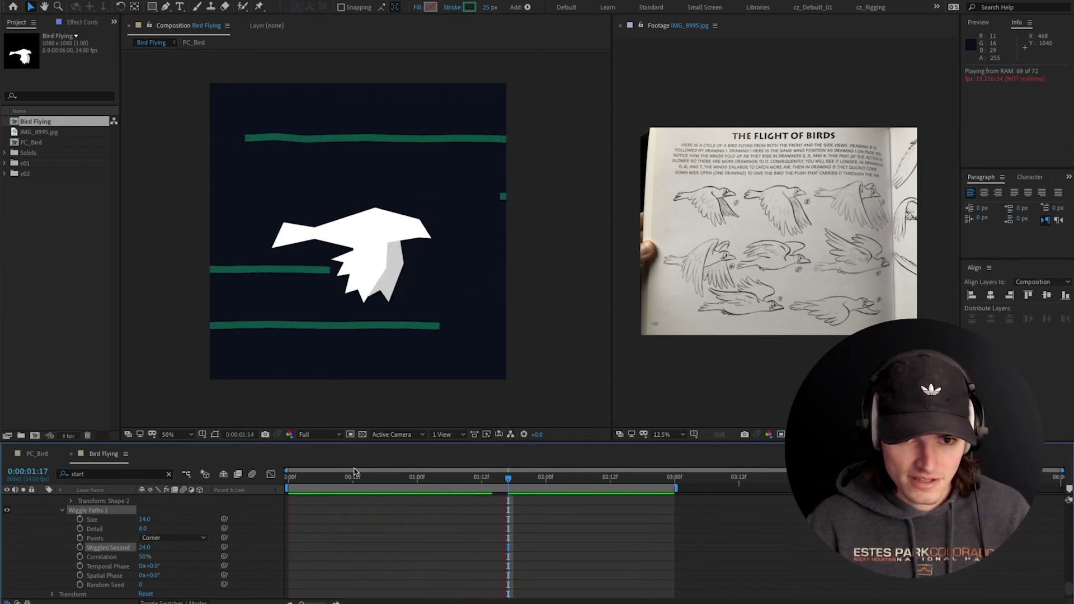
key("space")
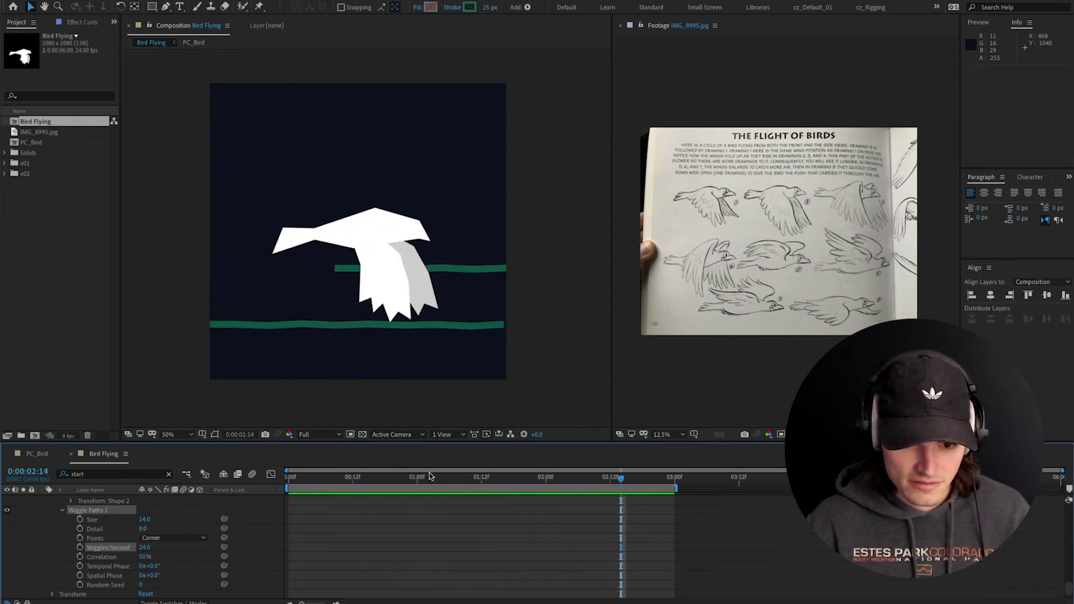
key("space")
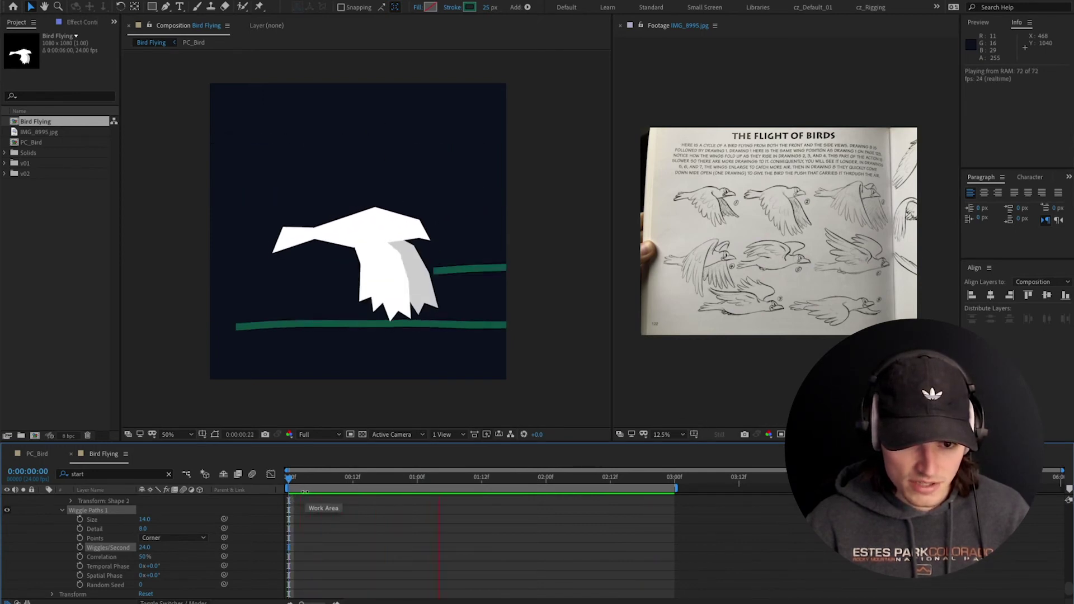
key("space")
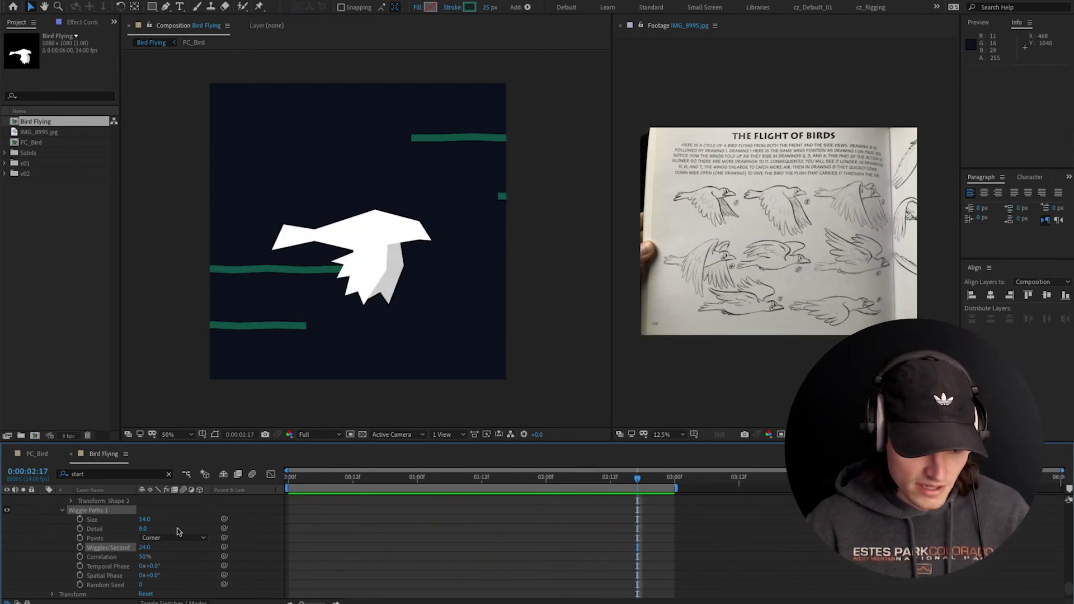
Clear the "start" property filter, expand the SPEEEEED layer again and give the timeline more height
scroll(178, 531, "up", 10)
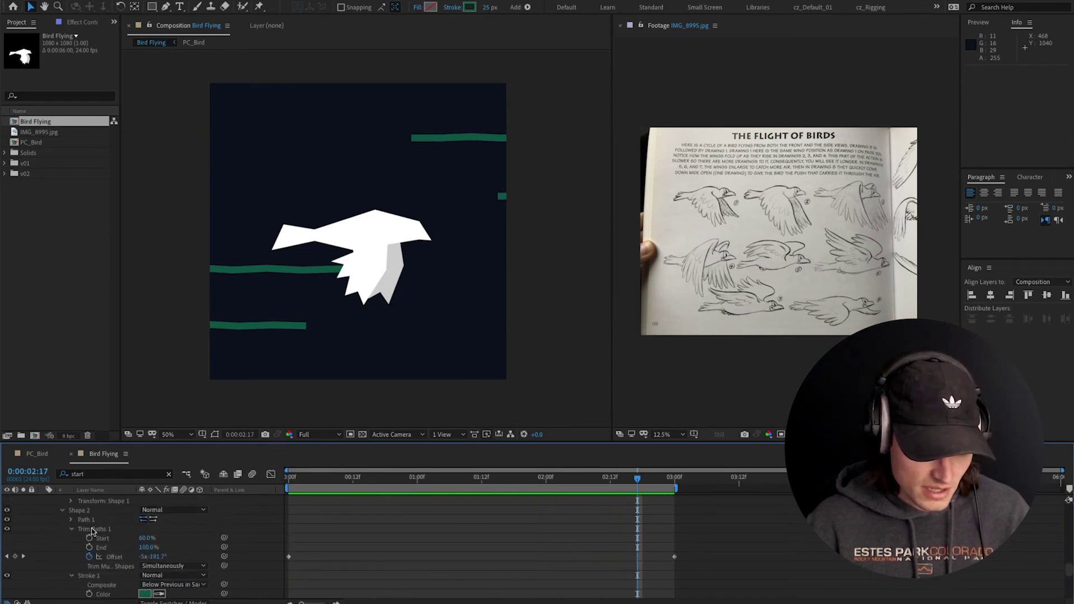
left_click(72, 530)
scroll(77, 529, "up", 10)
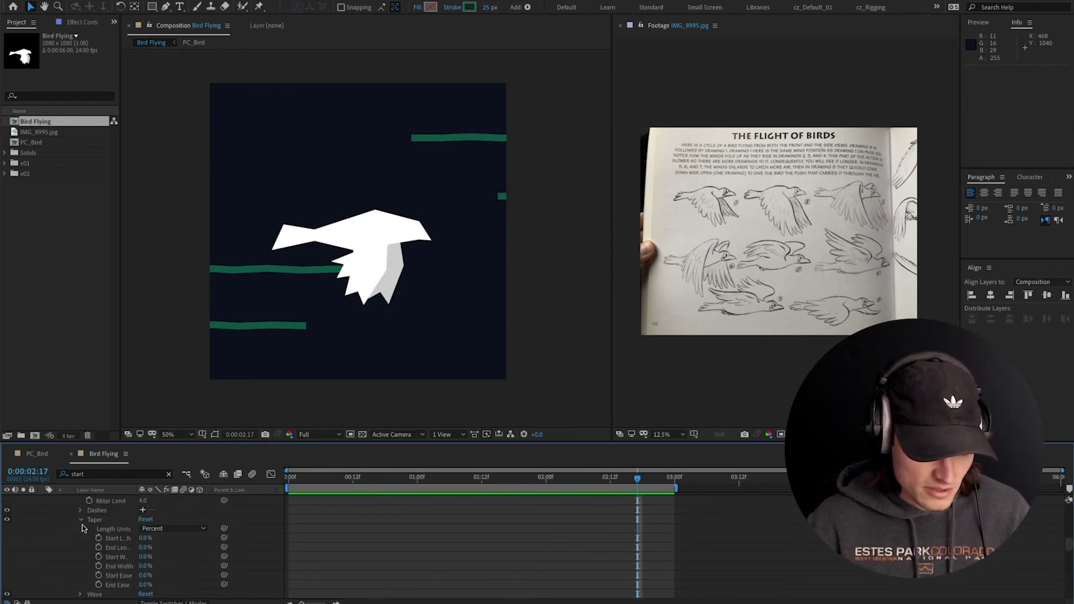
double_click(91, 476)
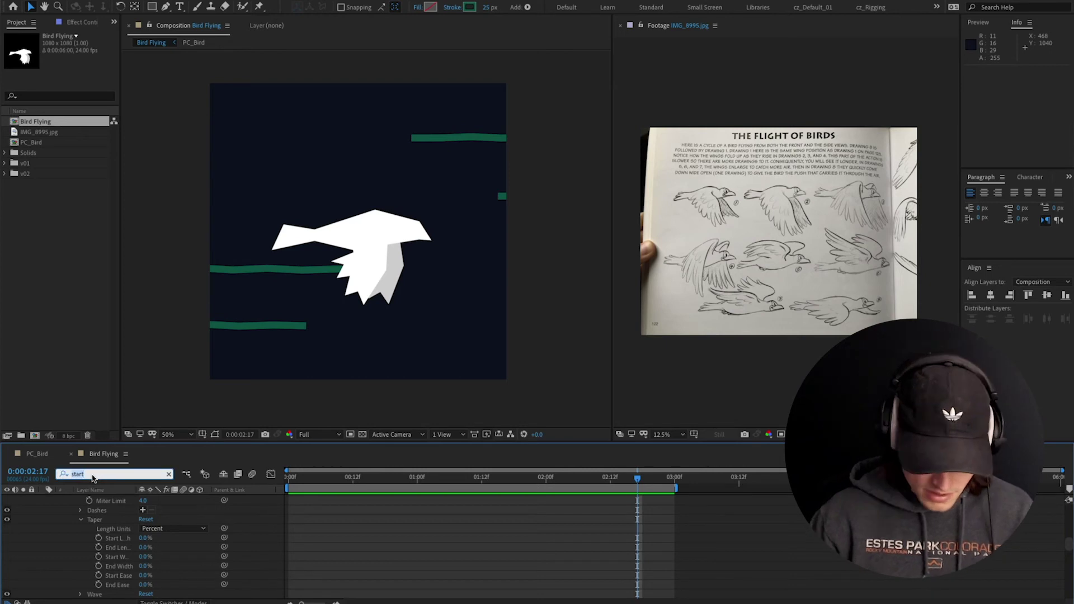
key("BackSpace")
left_click(101, 548)
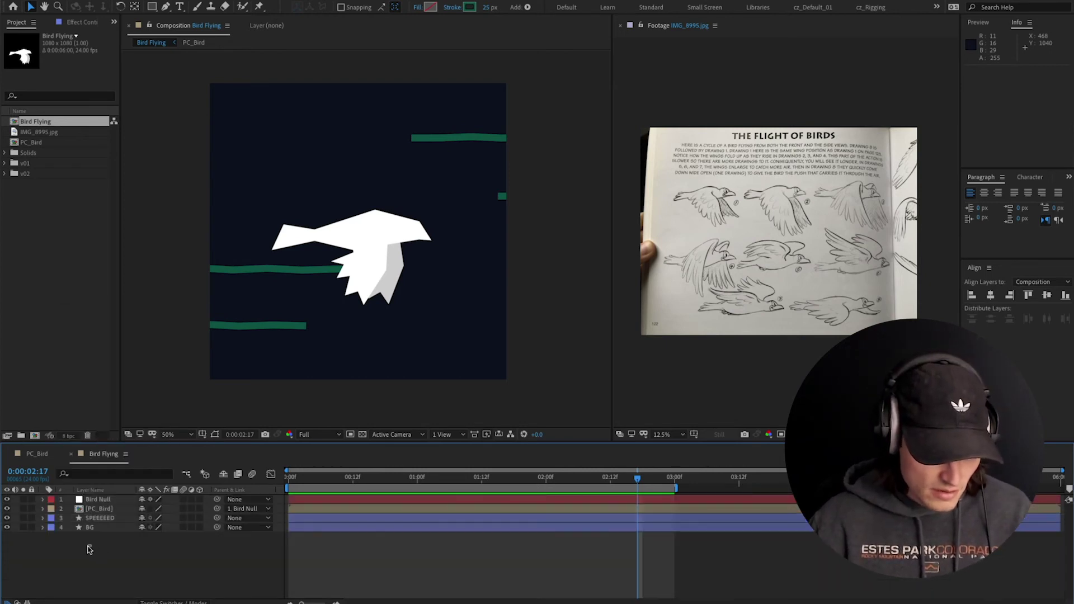
left_click(43, 518)
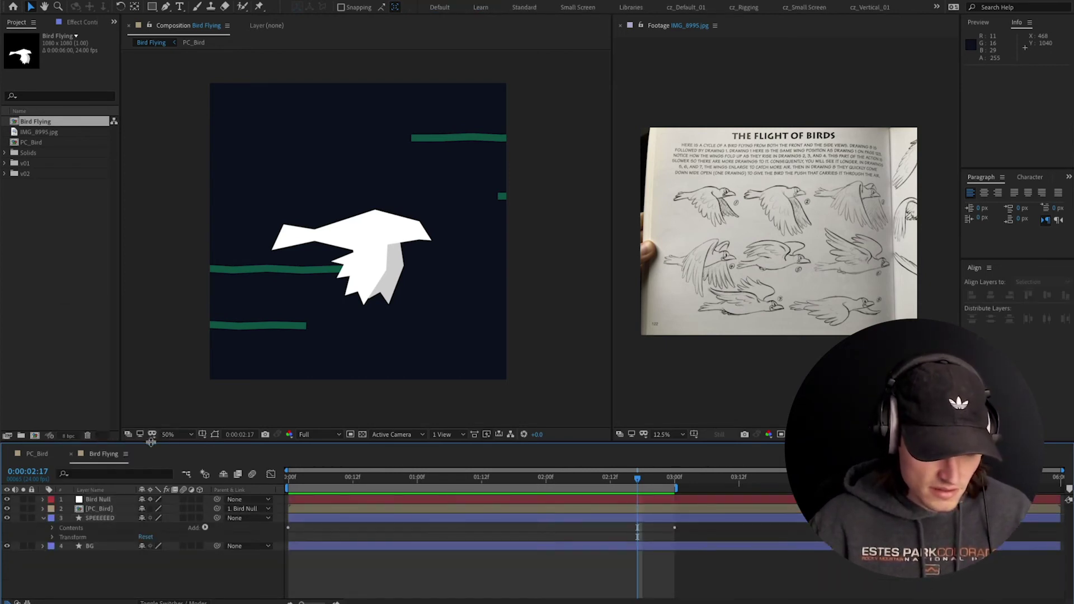
left_click_drag(151, 442, 154, 383)
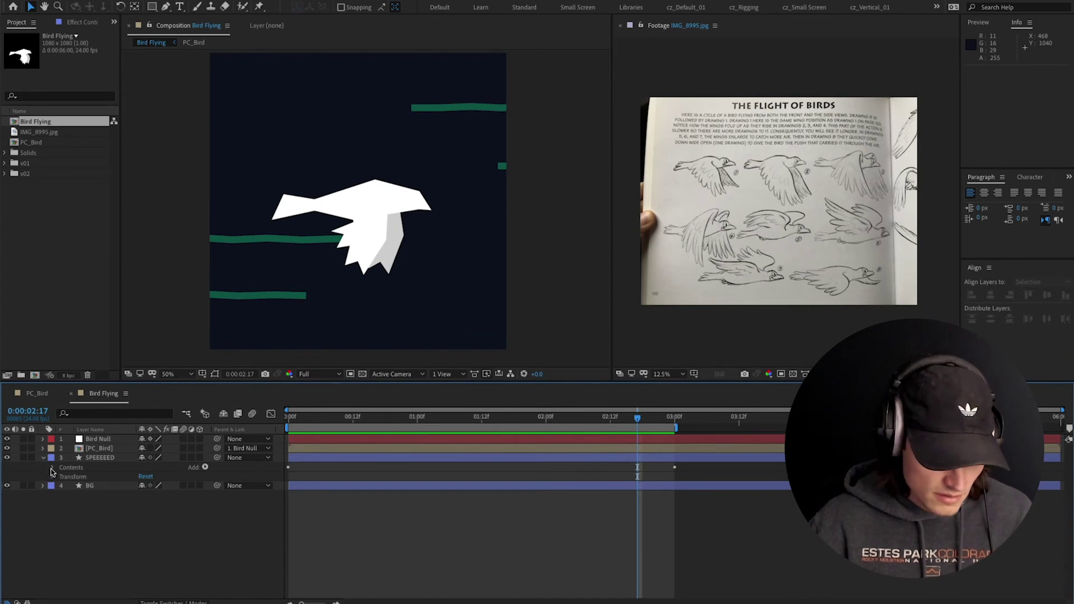
Expand the SPEEEEED layer's contents to the Taper settings of Shape 4's stroke
left_click(51, 467)
left_click(61, 477)
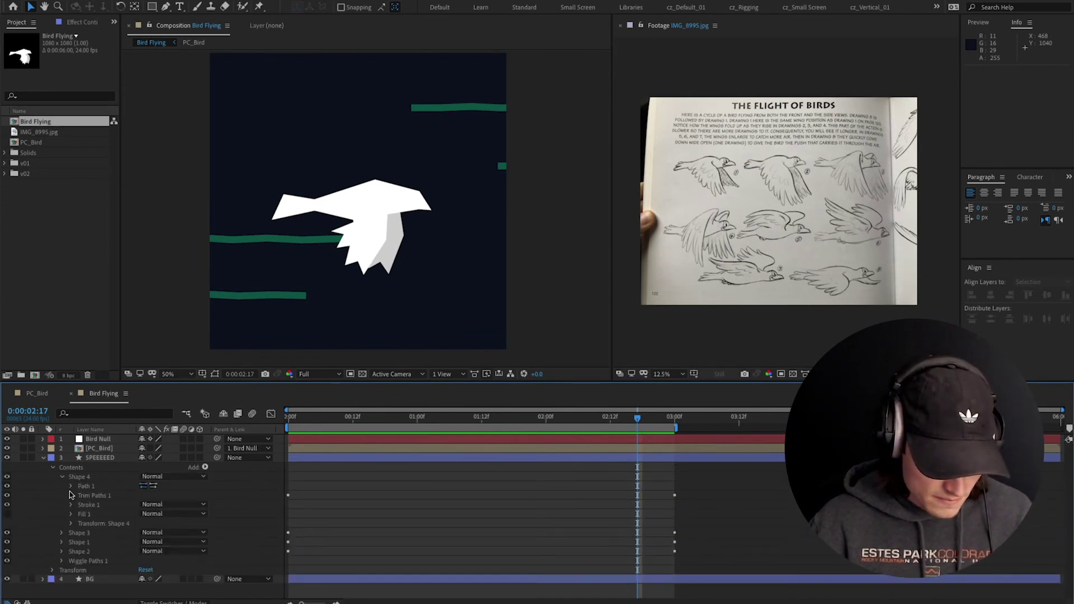
left_click(71, 505)
scroll(78, 542, "down", 1)
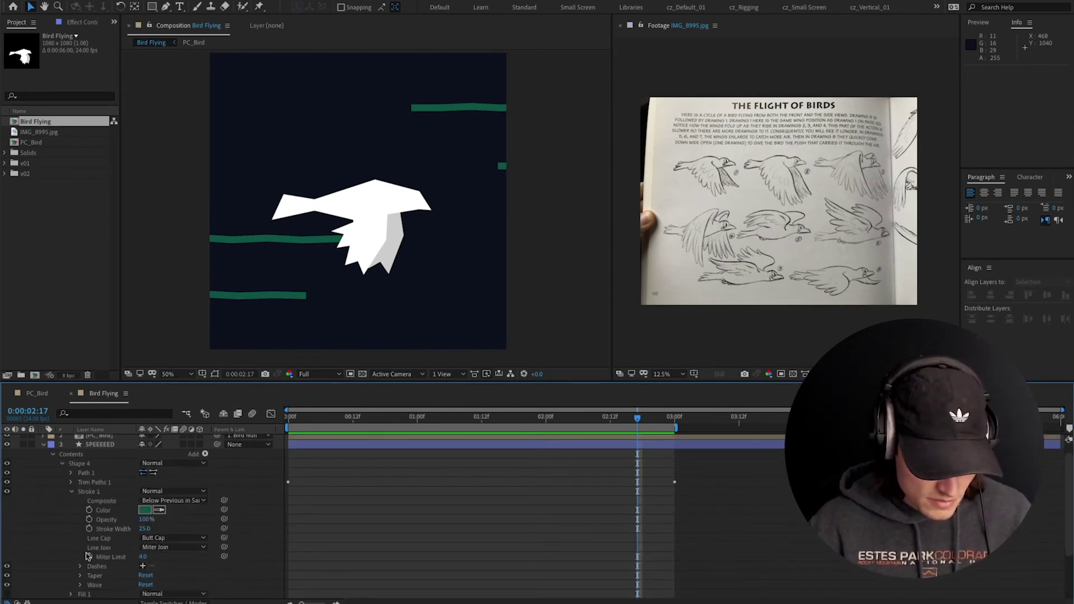
left_click(91, 576)
left_click(80, 575)
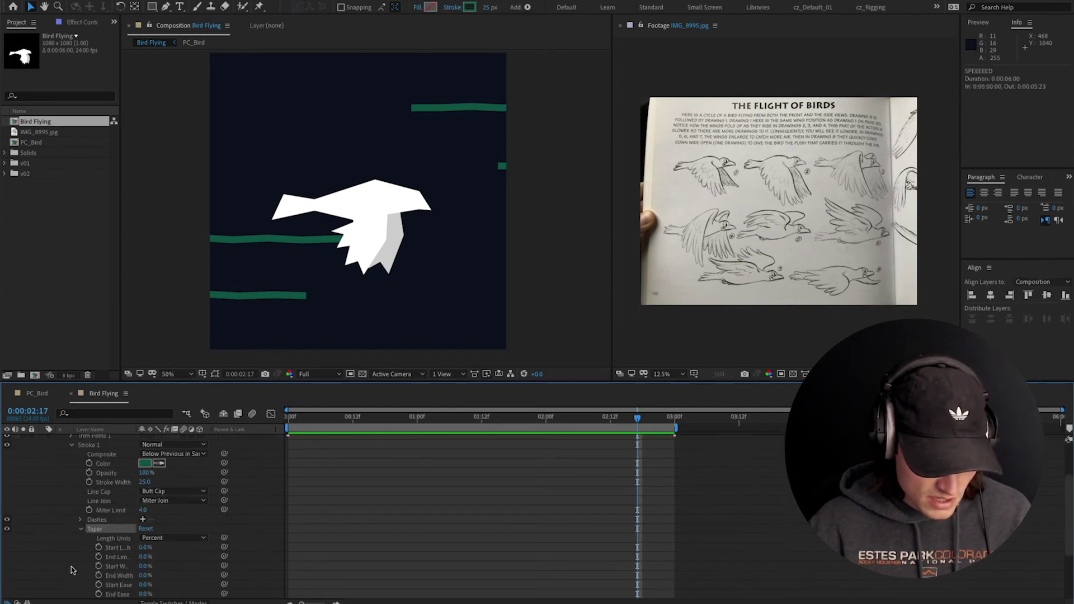
scroll(60, 559, "down", 1)
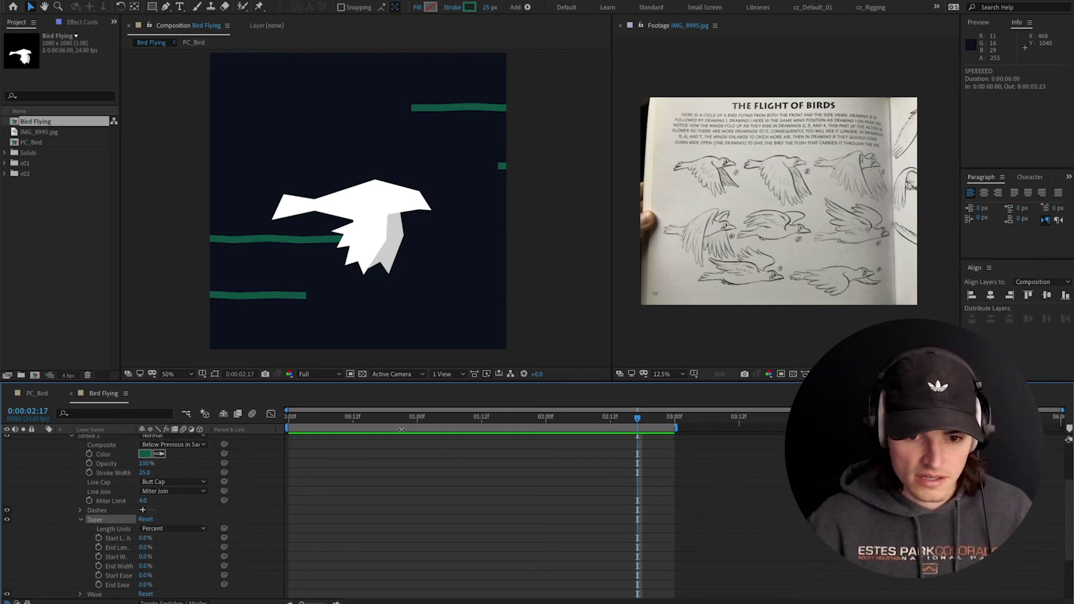
Taper Shape 4's stroke with Start Length 37%, End Length 30%, Start Ease 26% and End Ease 20%, and scrub to check it
mouse_move(402, 423)
left_mouse_down()
mouse_move(376, 422)
mouse_move(411, 424)
mouse_move(397, 436)
left_mouse_up()
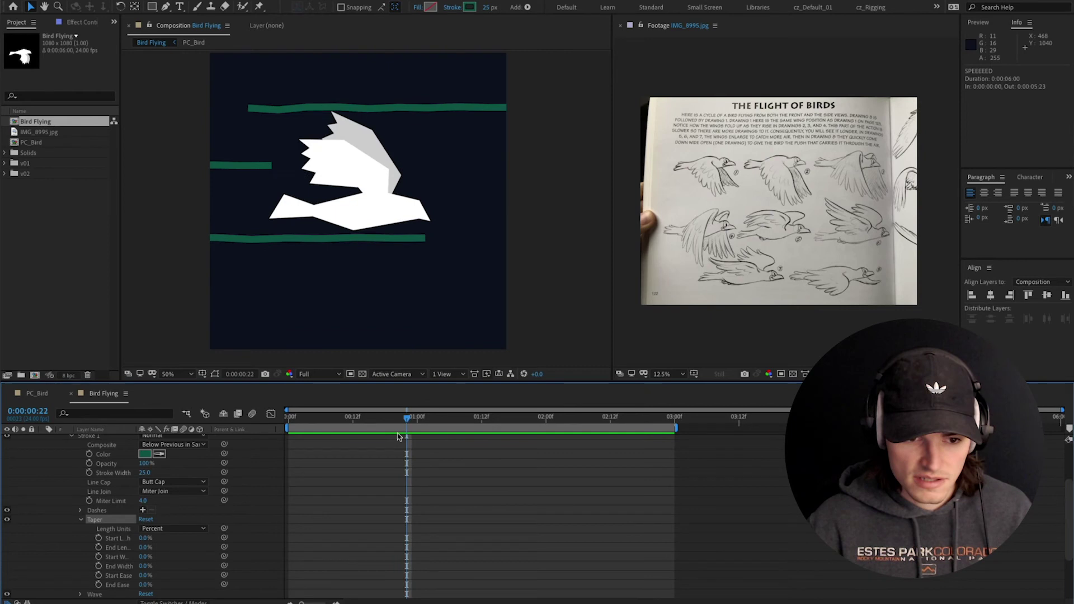
left_click(147, 537)
left_click_drag(145, 539, 155, 537)
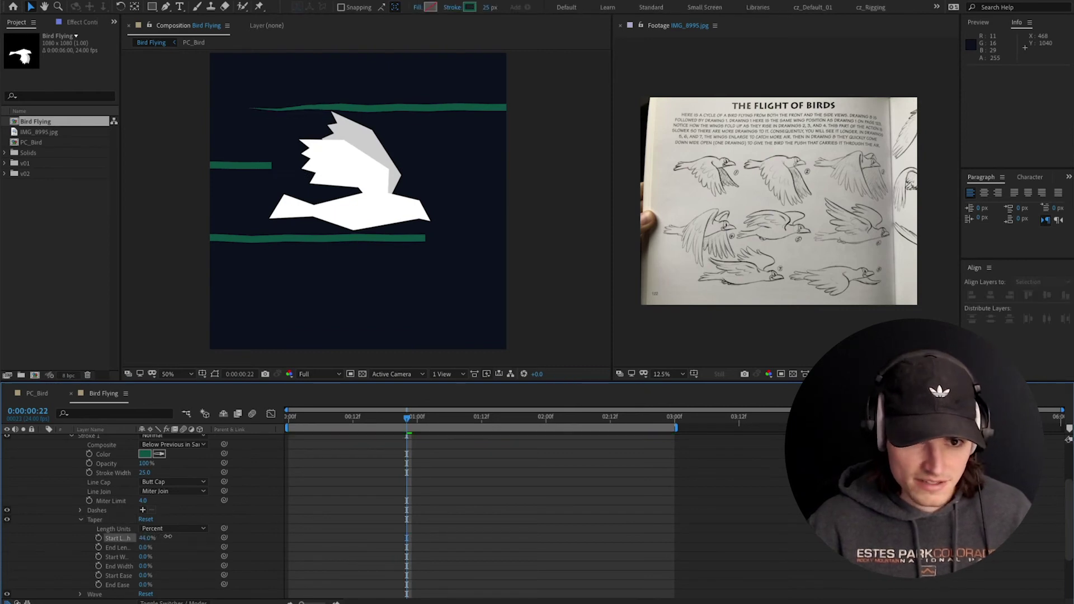
mouse_move(167, 537)
left_mouse_down()
mouse_move(160, 546)
mouse_move(171, 544)
left_mouse_up()
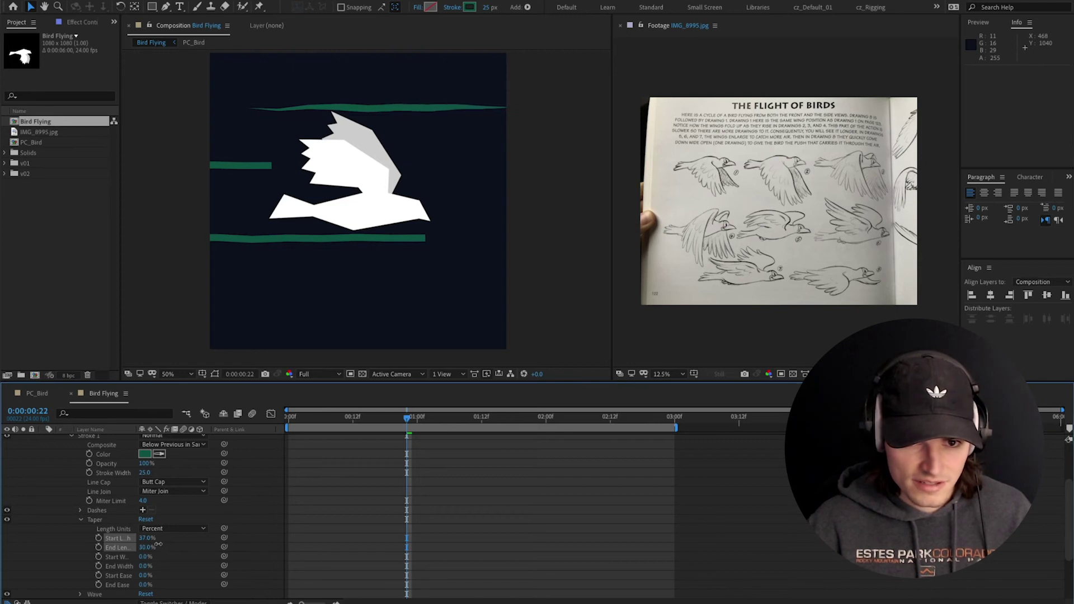
left_click_drag(158, 543, 158, 543)
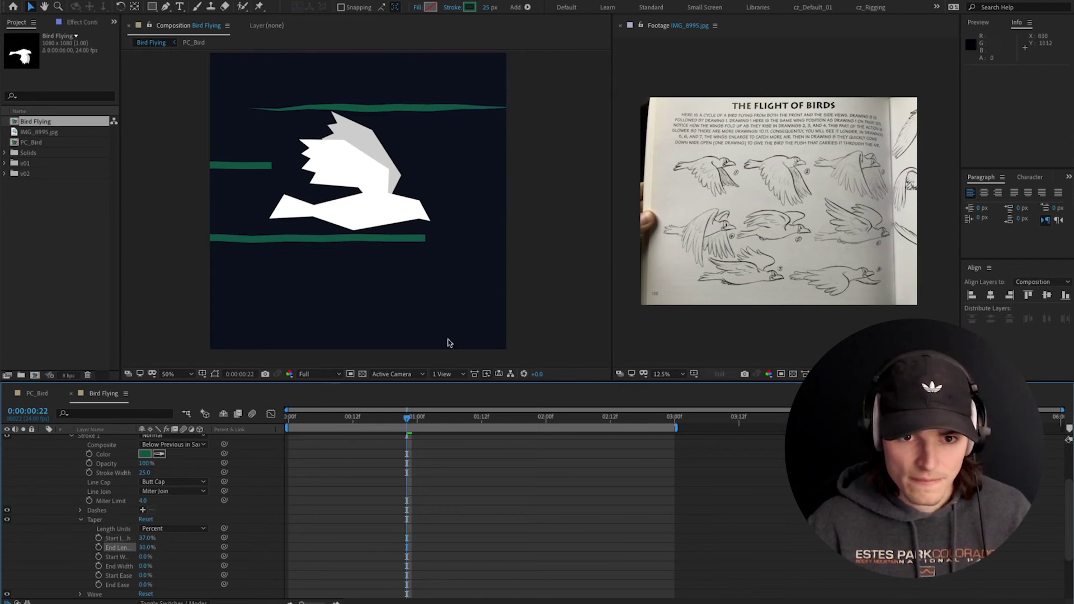
mouse_move(330, 423)
left_mouse_down()
mouse_move(375, 425)
mouse_move(358, 426)
left_mouse_up()
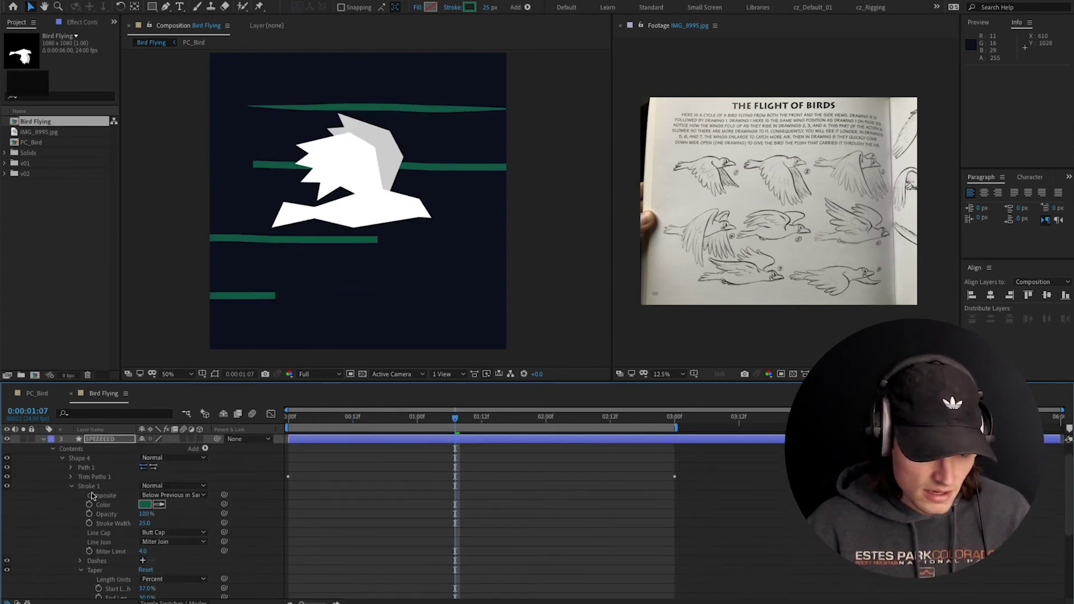
Copy the tapered stroke settings of Shape 4 and paste them onto Shape 3's stroke
key("ctrl+c")
scroll(76, 504, "up", 1)
scroll(78, 515, "down", 3)
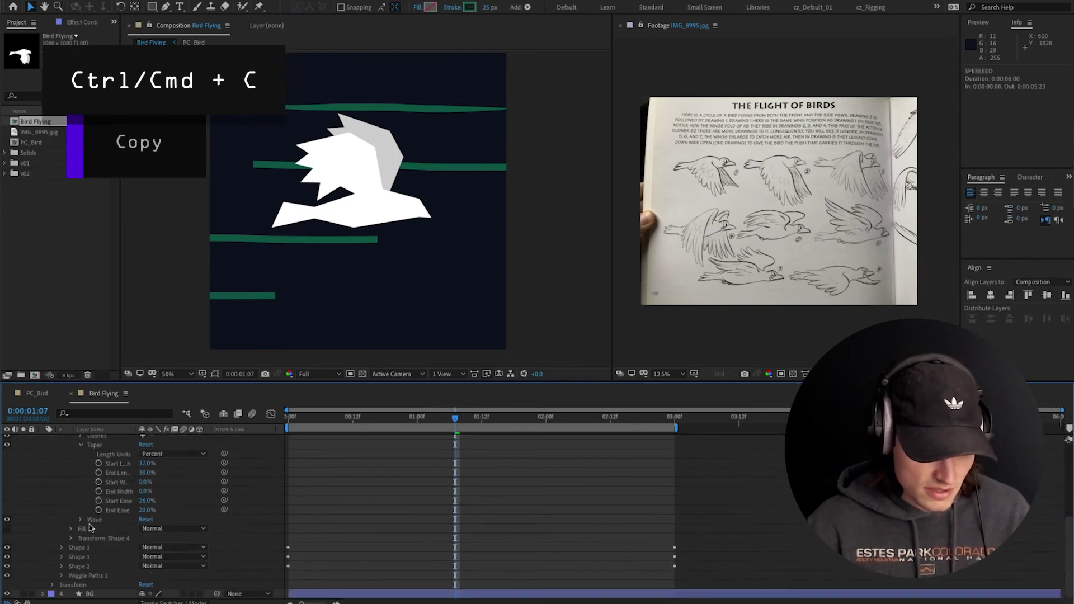
left_click(76, 549)
left_click(62, 548)
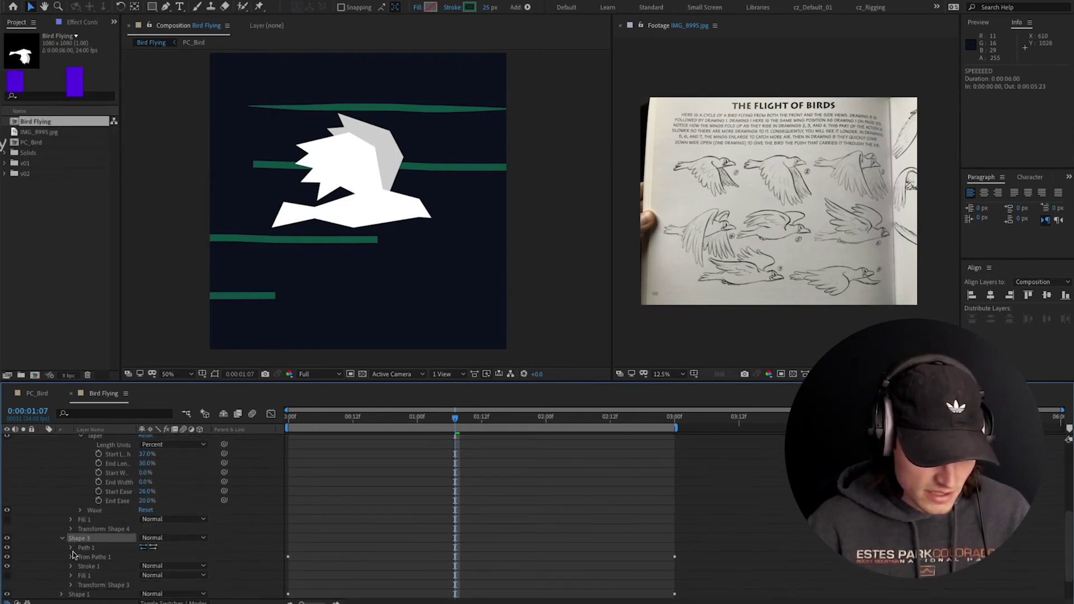
left_click(87, 574)
scroll(86, 571, "down", 1)
scroll(87, 570, "down", 1)
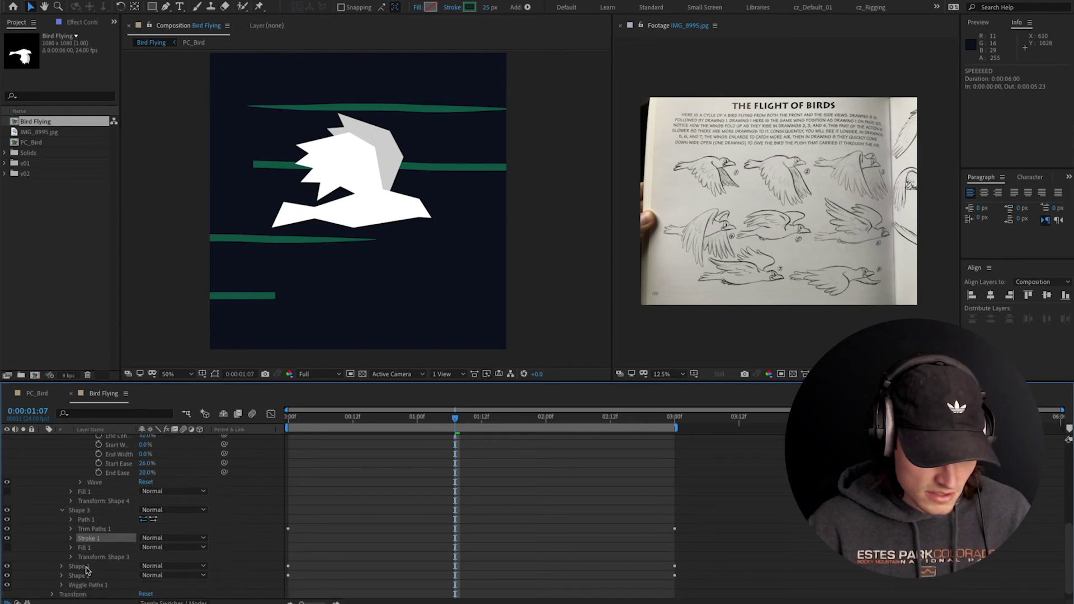
Paste the tapered stroke settings onto the strokes of Shape 1 and Shape 2
left_click(62, 566)
scroll(81, 568, "down", 2)
left_click(85, 567)
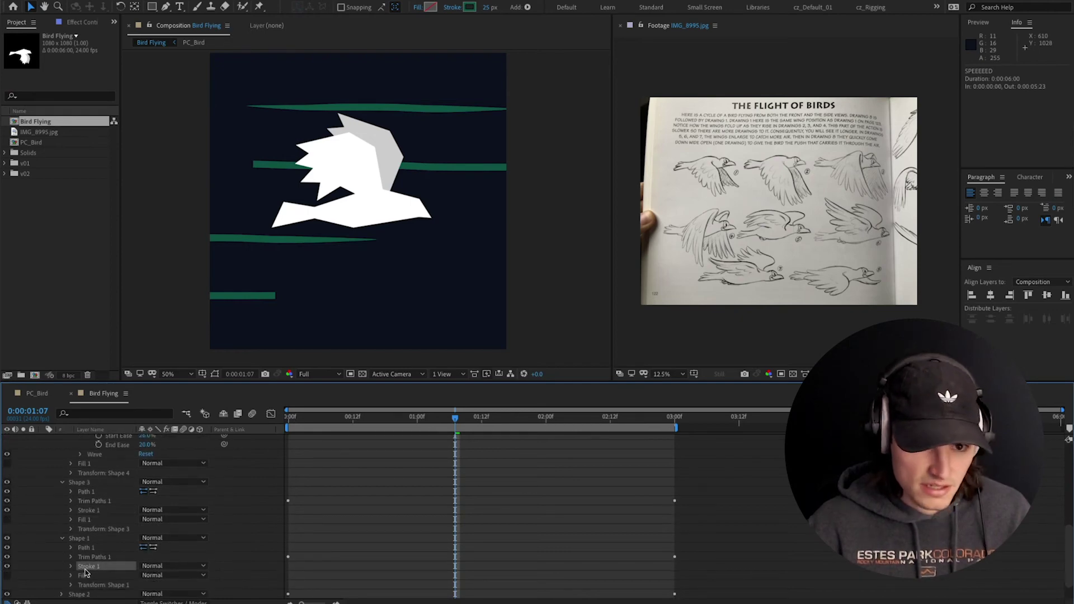
scroll(86, 570, "down", 1)
left_click(62, 584)
scroll(64, 582, "down", 2)
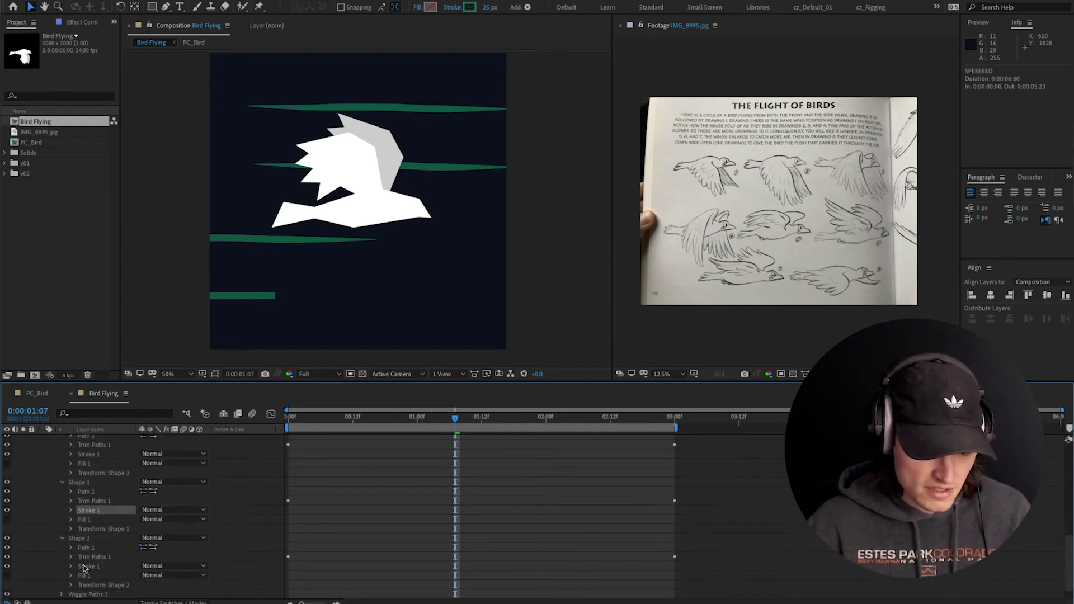
left_click(87, 566)
key("ctrl+v")
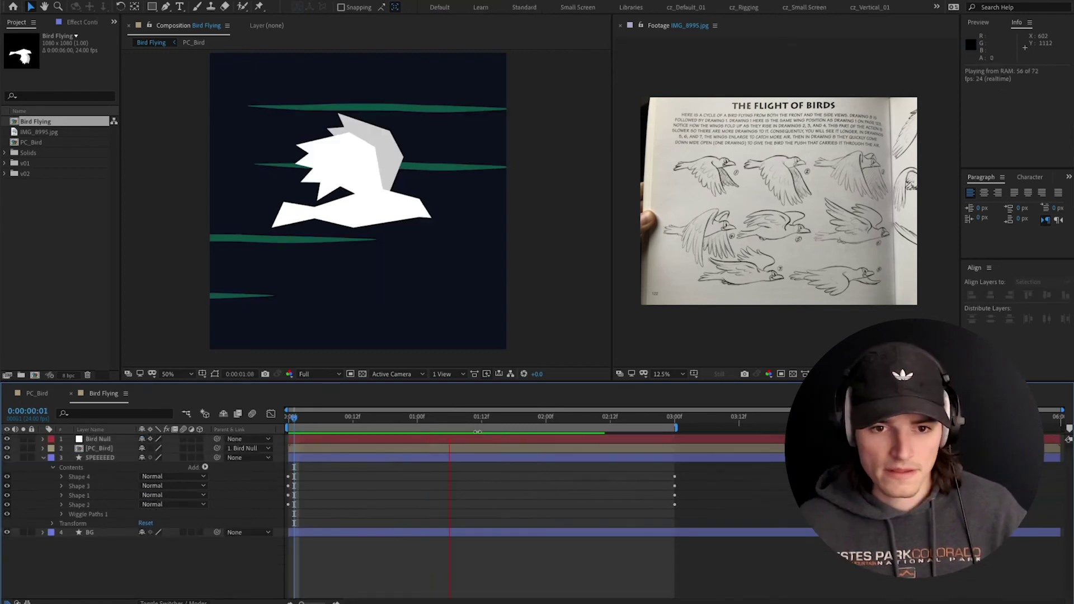
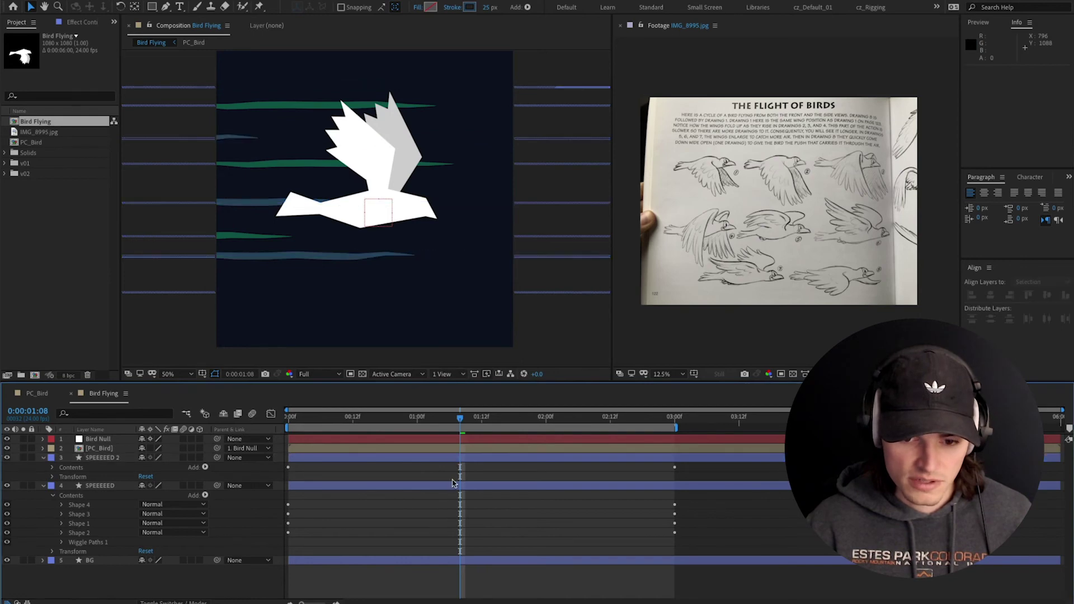
Change the SPEEEEED layer's stroke color to the dark blue 181E31 and preview the animation
left_click(470, 7)
mouse_move(385, 368)
left_mouse_down()
mouse_move(385, 352)
mouse_move(300, 397)
mouse_move(302, 410)
left_mouse_up()
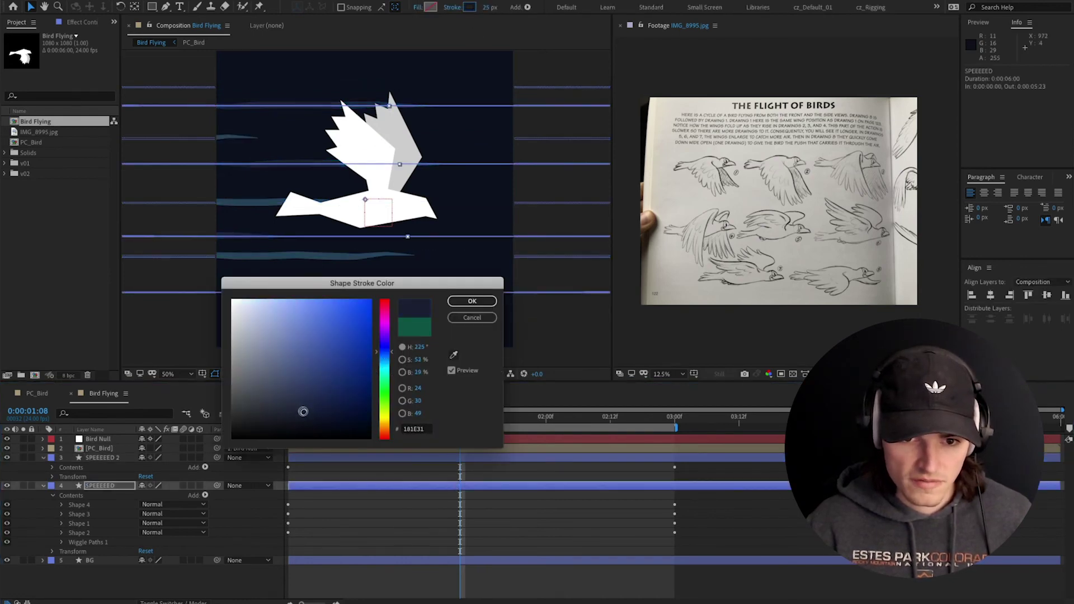
left_click(472, 301)
left_click(493, 247)
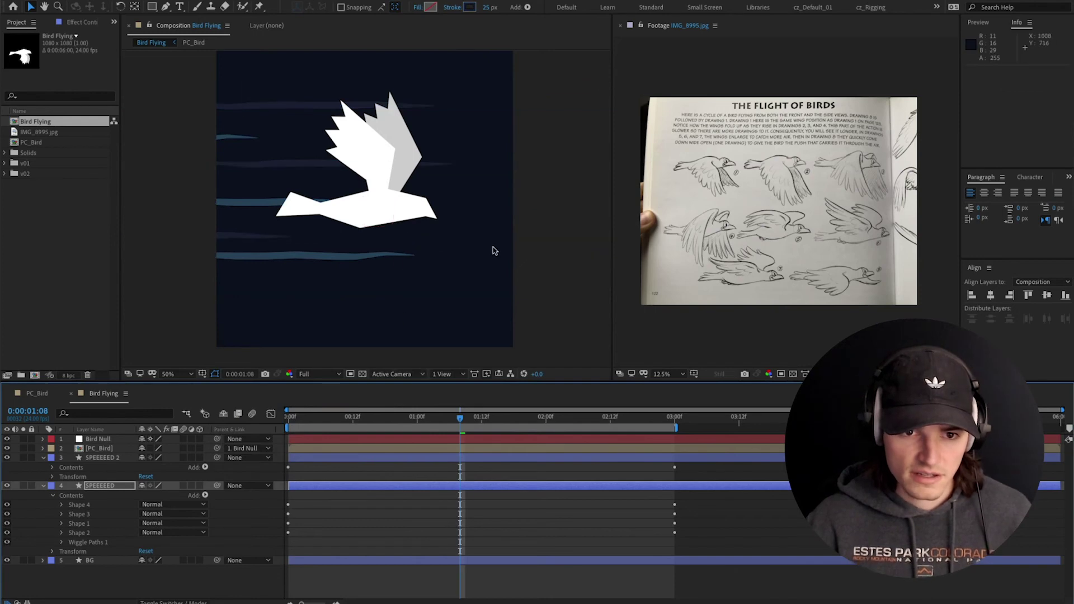
key("space")
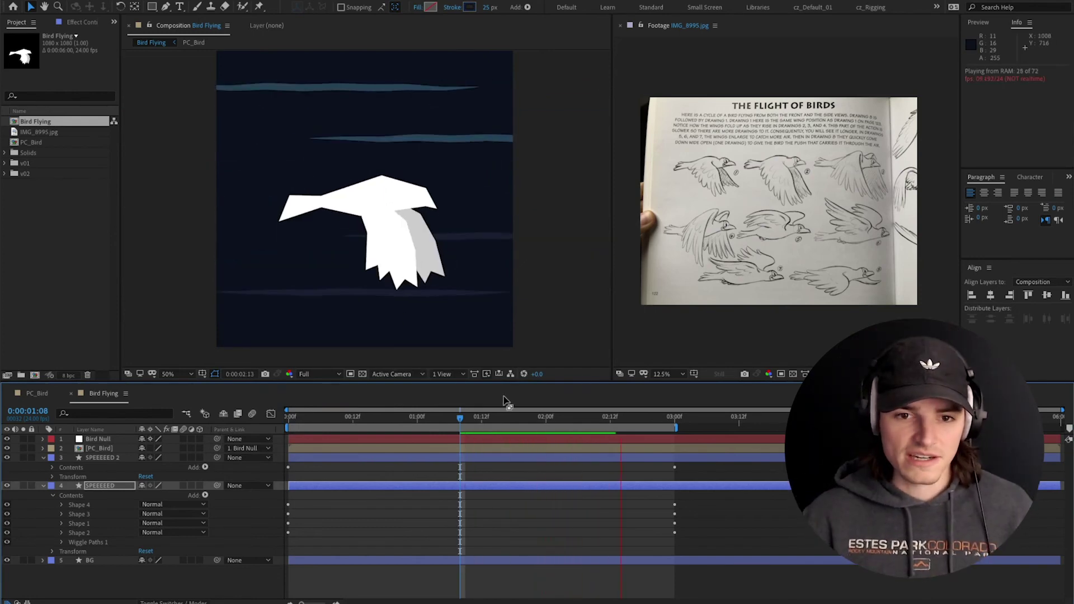
key("space")
Reveal the keyframes of SPEEEEED and SPEEEEED 2 and move their end Offset keyframes to 0:00:02:00
left_click(542, 420)
left_click(543, 458, "shift")
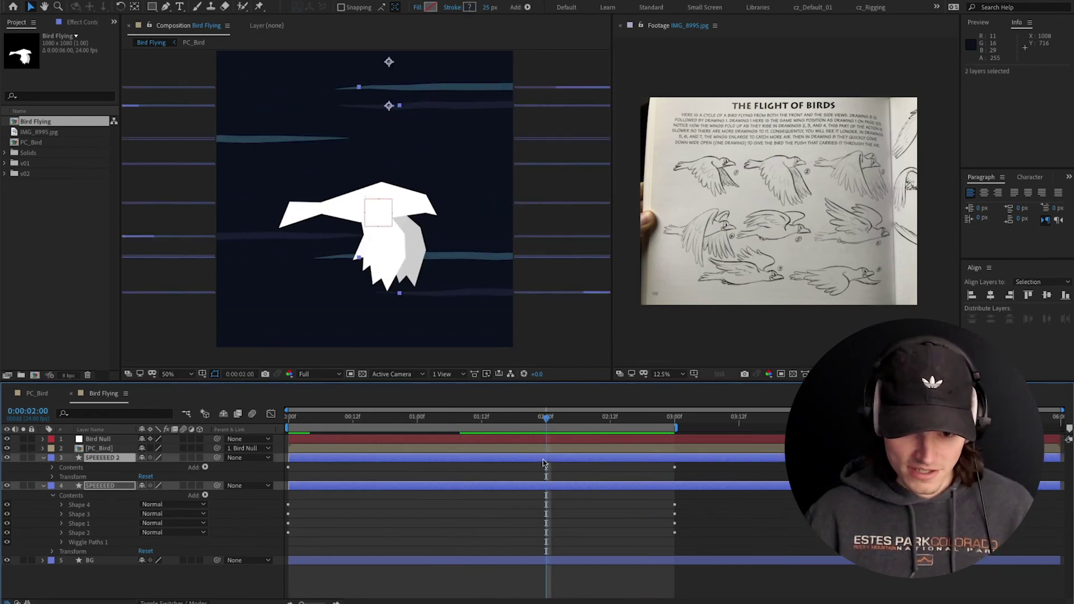
key("u")
mouse_move(660, 465)
left_mouse_down()
mouse_move(693, 567)
mouse_move(605, 544)
mouse_move(547, 544)
left_mouse_up()
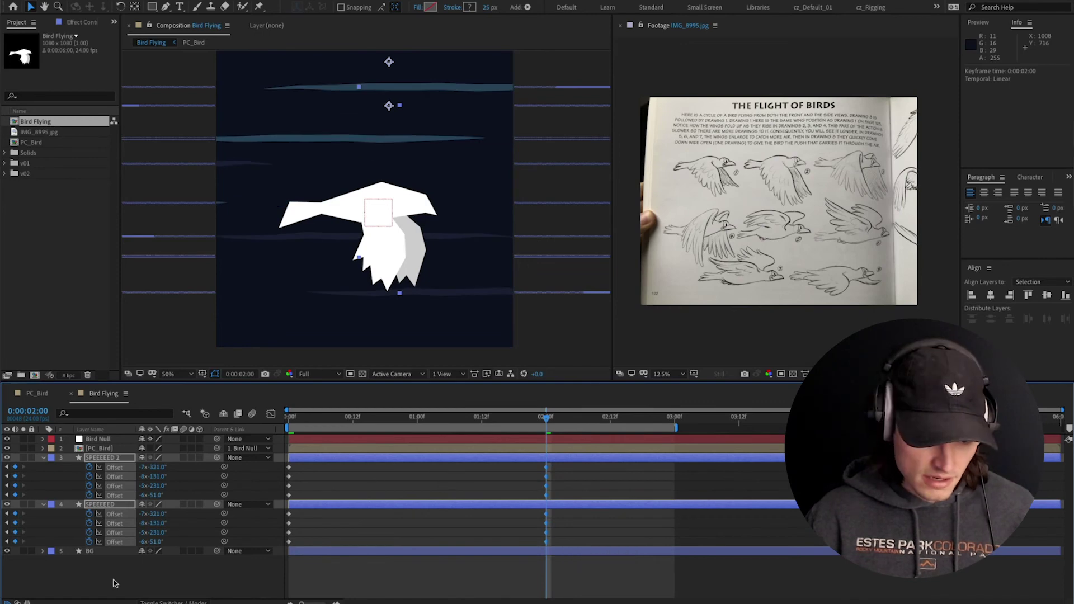
Add the expression loopOut() to the first Offset property of SPEEEEED 2
left_click(90, 468, "alt")
type("loo")
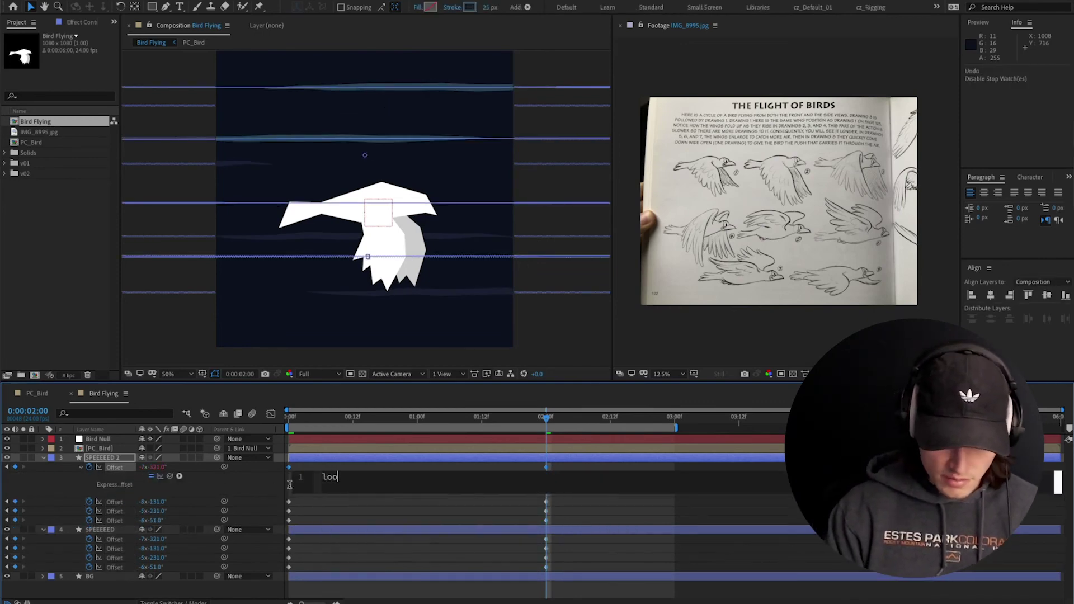
type("pOut()")
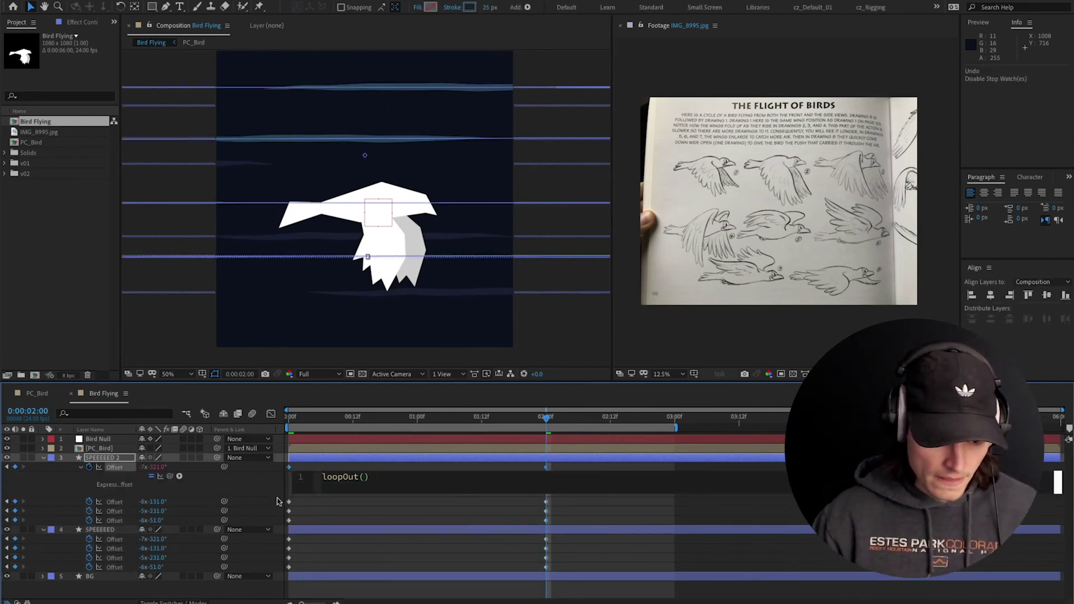
left_click(270, 493)
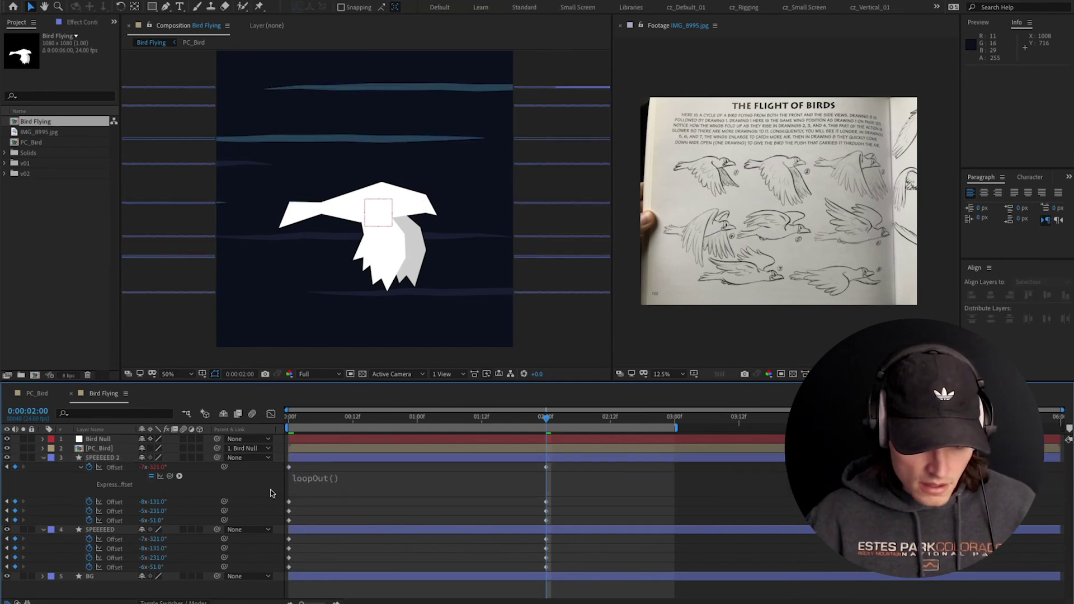
Copy only the loopOut() expression and paste it onto all remaining Offset properties of SPEEEEED 2 and SPEEEEED
right_click(112, 467)
left_click(161, 568)
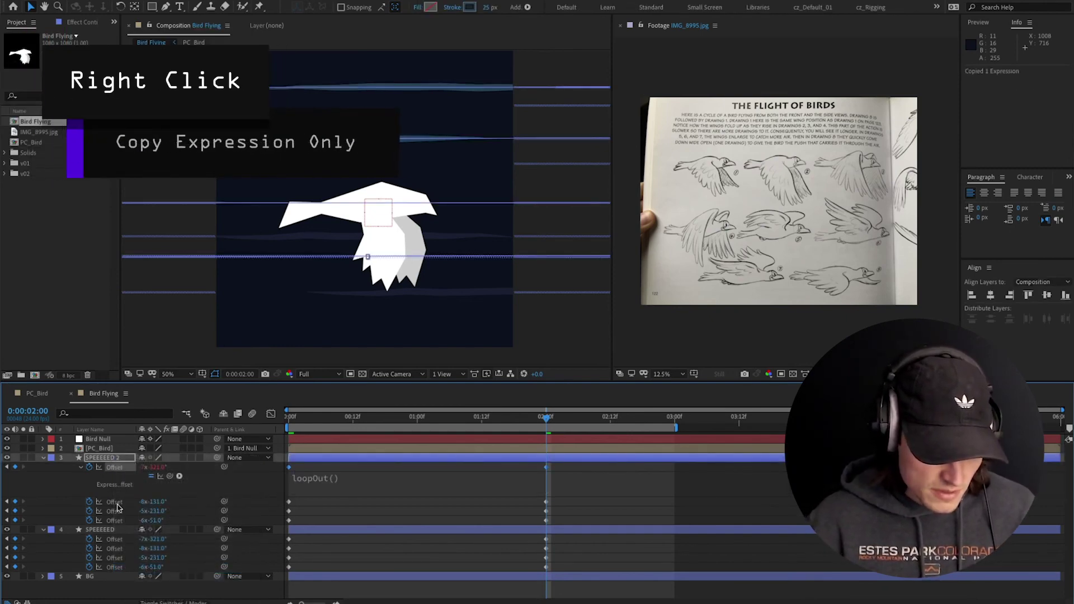
left_click(116, 520, "shift")
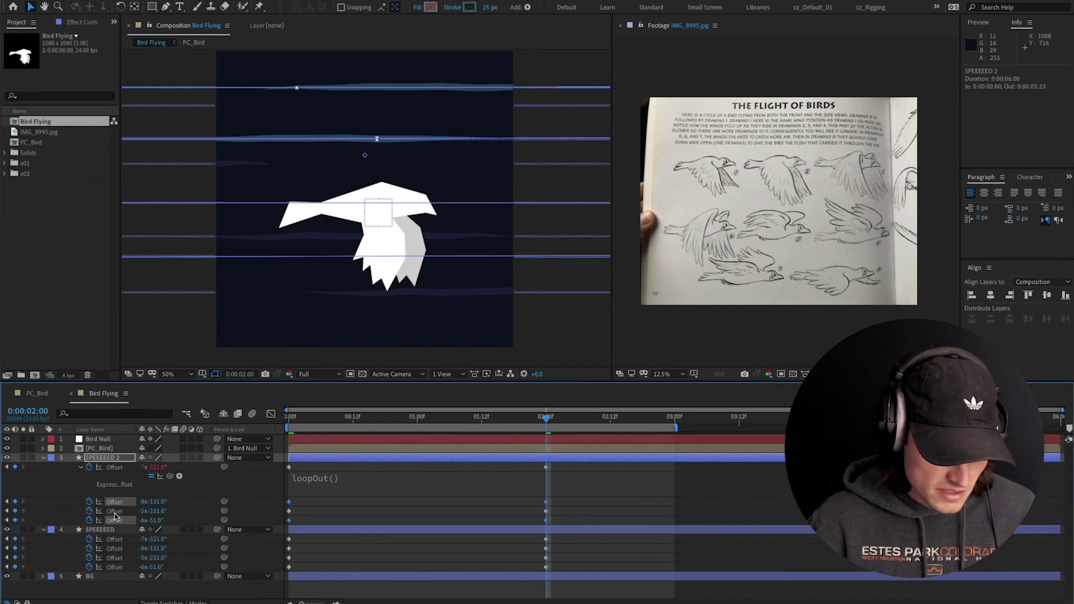
left_click(114, 539, "shift")
left_click(115, 548, "shift")
left_click(115, 558, "shift")
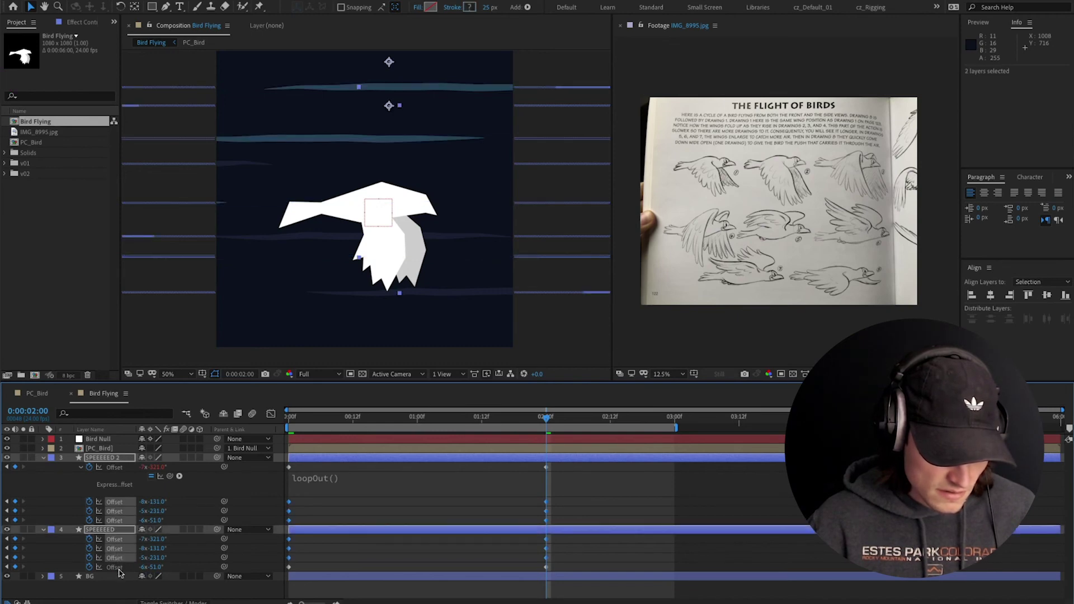
left_click(117, 569, "shift")
key("ctrl+v")
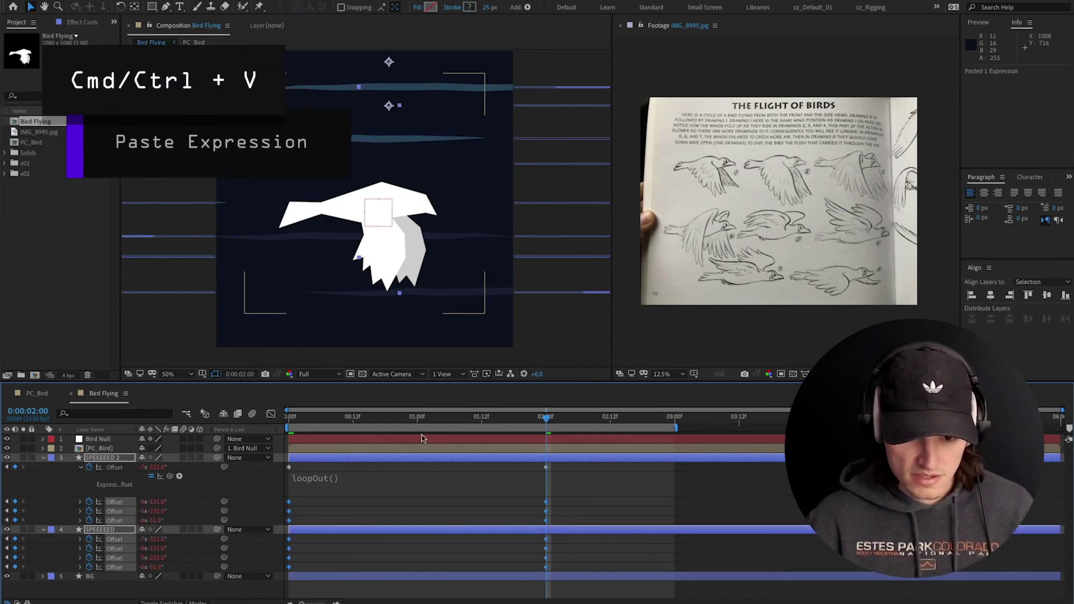
Stagger the end Offset keyframes of both speed-line layers between about 0:00:01:15 and 0:00:02:13, and preview the loop
left_click(554, 478)
left_click(557, 499)
left_click_drag(547, 468, 519, 468)
left_click_drag(551, 512, 519, 520)
left_click_drag(546, 539, 616, 558)
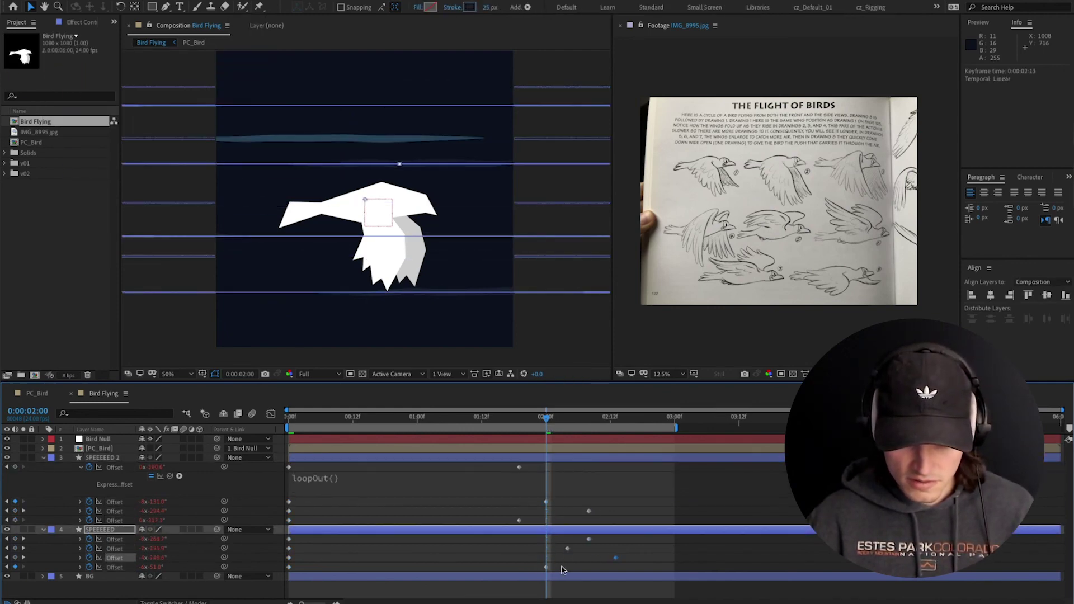
left_click_drag(546, 566, 497, 567)
key("space")
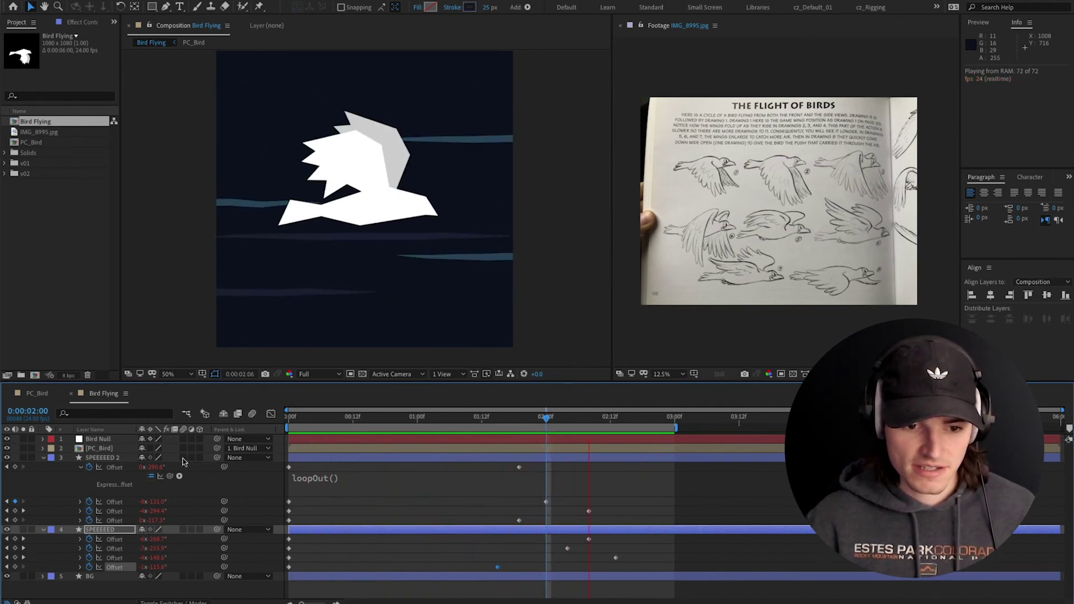
Set the Opacity of both SPEEEEED 2 and SPEEEEED to 60% and preview the fainter lines
left_click(120, 459, "shift")
key("t")
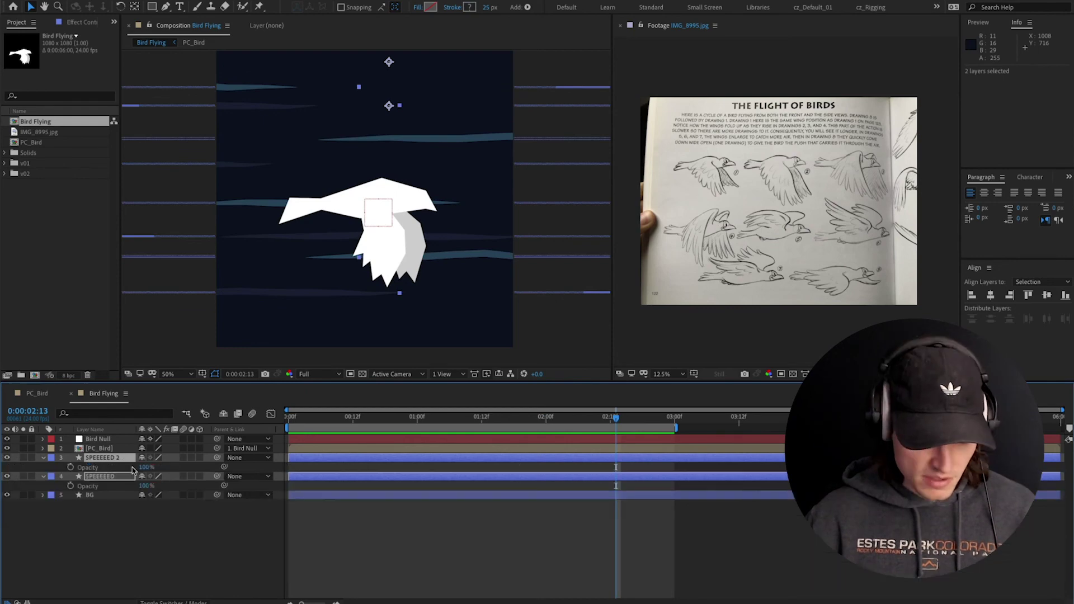
left_click_drag(142, 469, 121, 467)
left_click(156, 513)
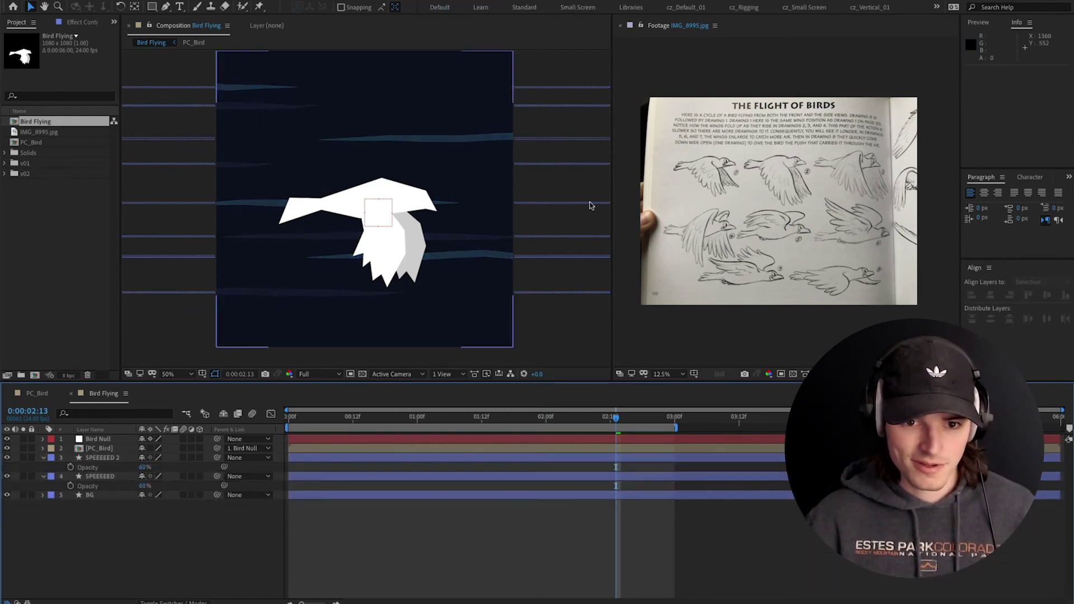
key("space")
key("space")
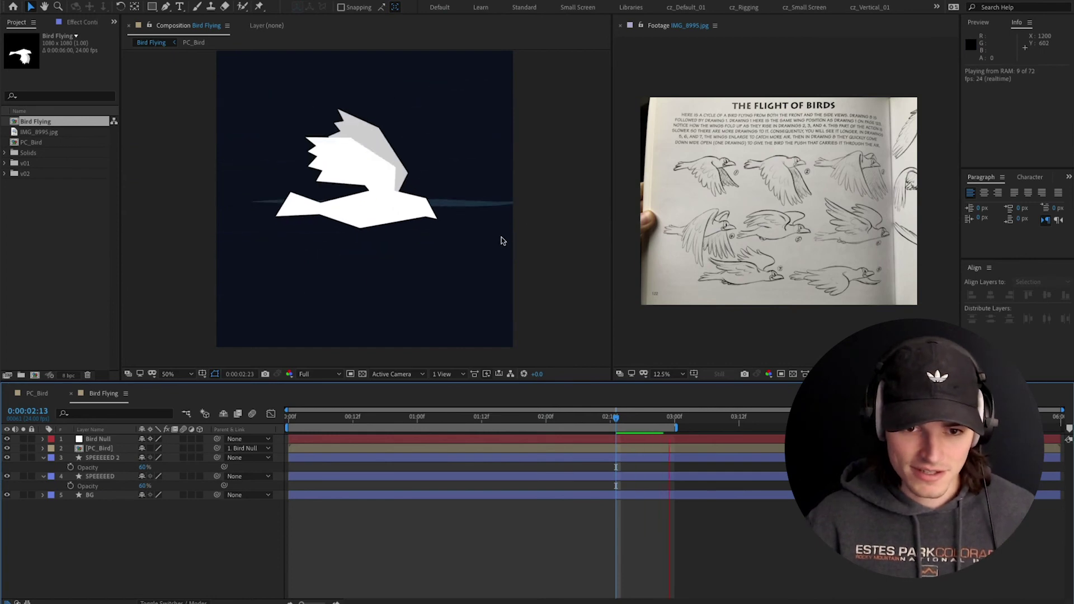
Add a null object to the Bird Flying composition and name it CAM
left_click_drag(267, 416, 269, 417)
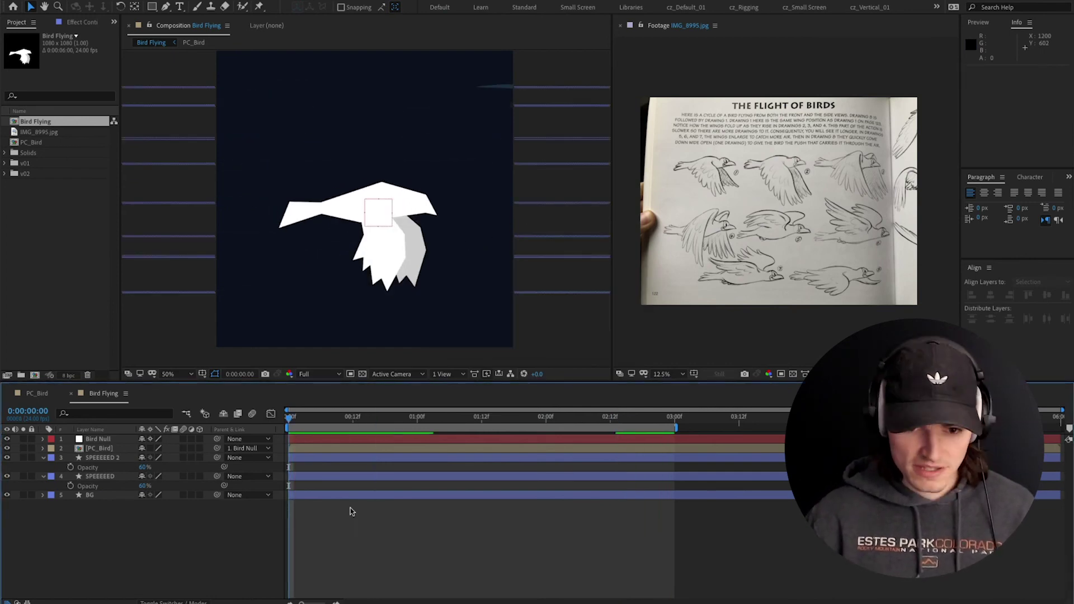
right_click(176, 546)
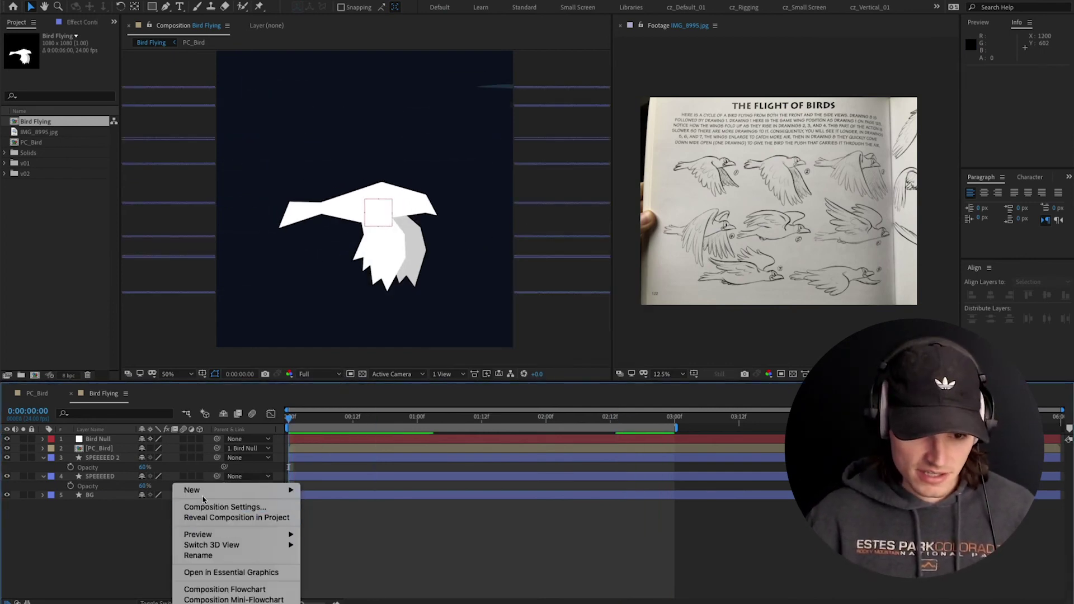
mouse_move(201, 491)
left_click(325, 560)
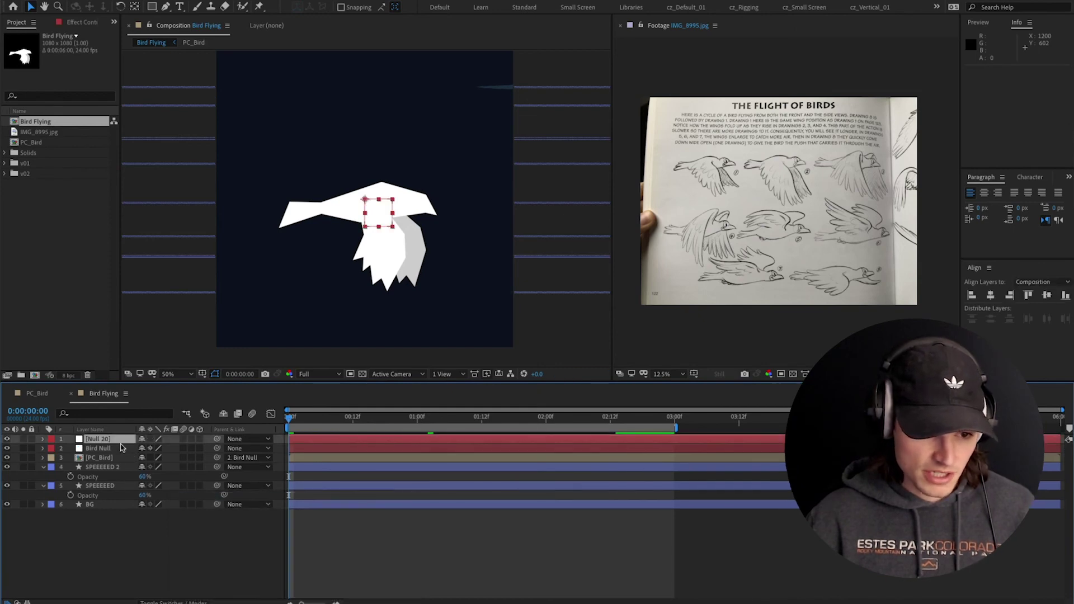
key("Return")
type("CAM")
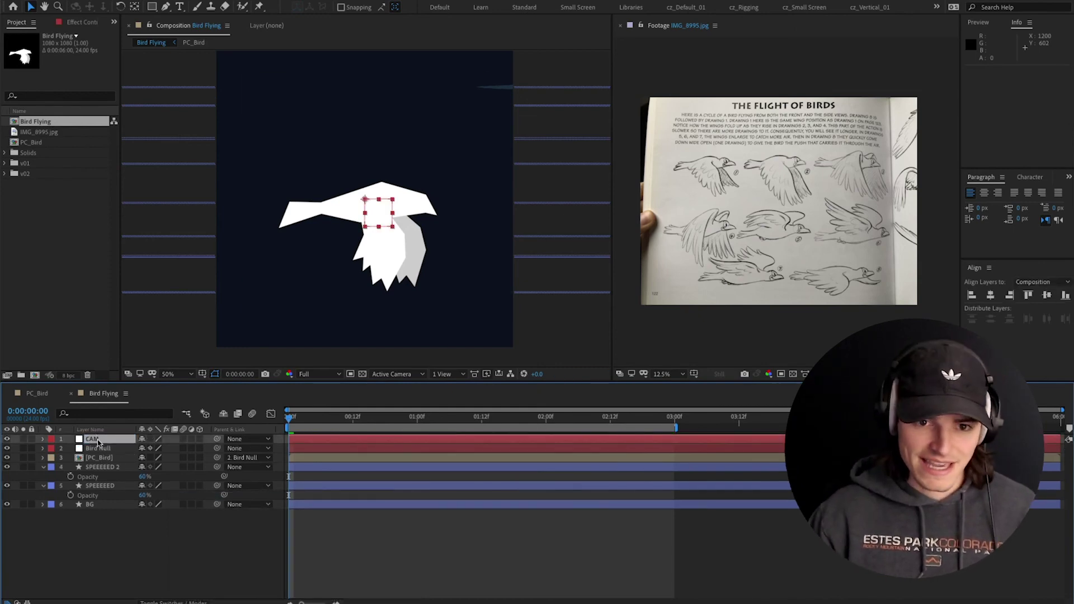
key("Return")
key("F2")
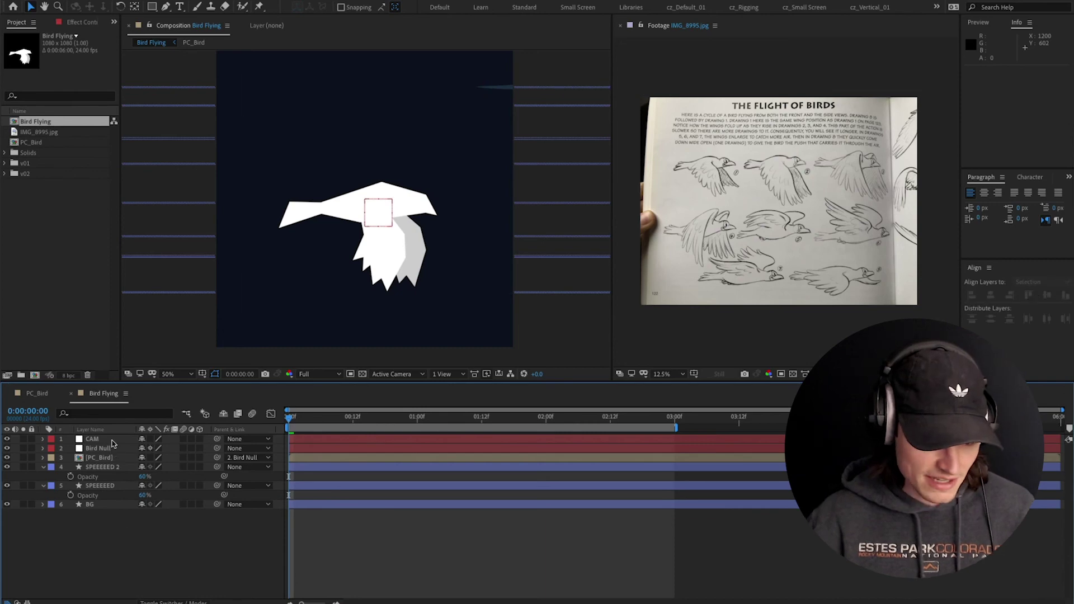
Parent Bird Null and both speed-line layers, SPEEEEED 2 and SPEEEEED, to the CAM null
left_click(112, 440)
left_click(114, 448)
left_click_drag(217, 448, 106, 439)
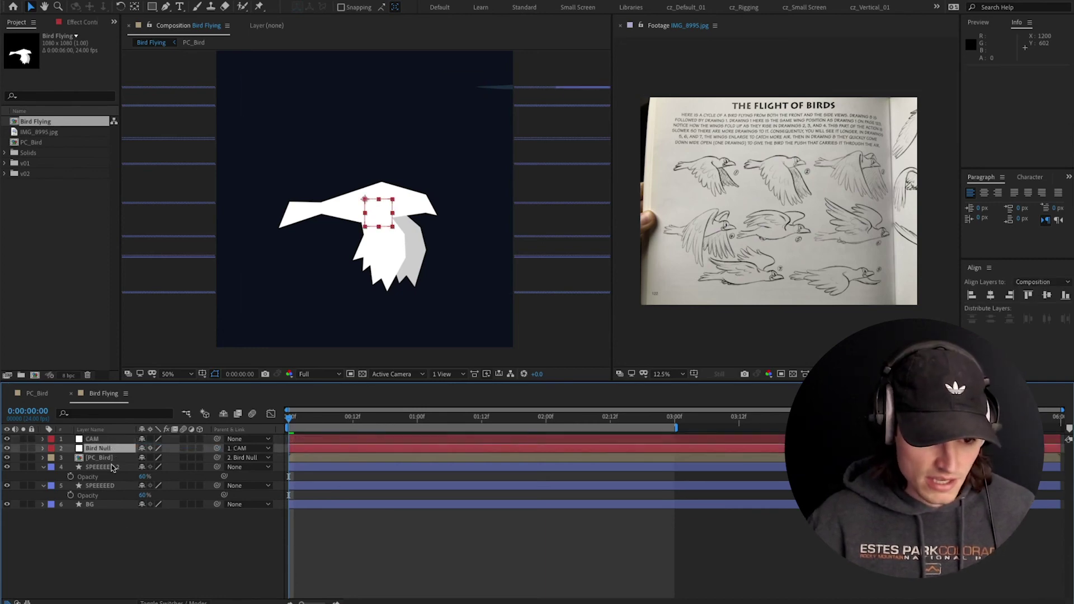
left_click(112, 468)
left_click(125, 486, "shift")
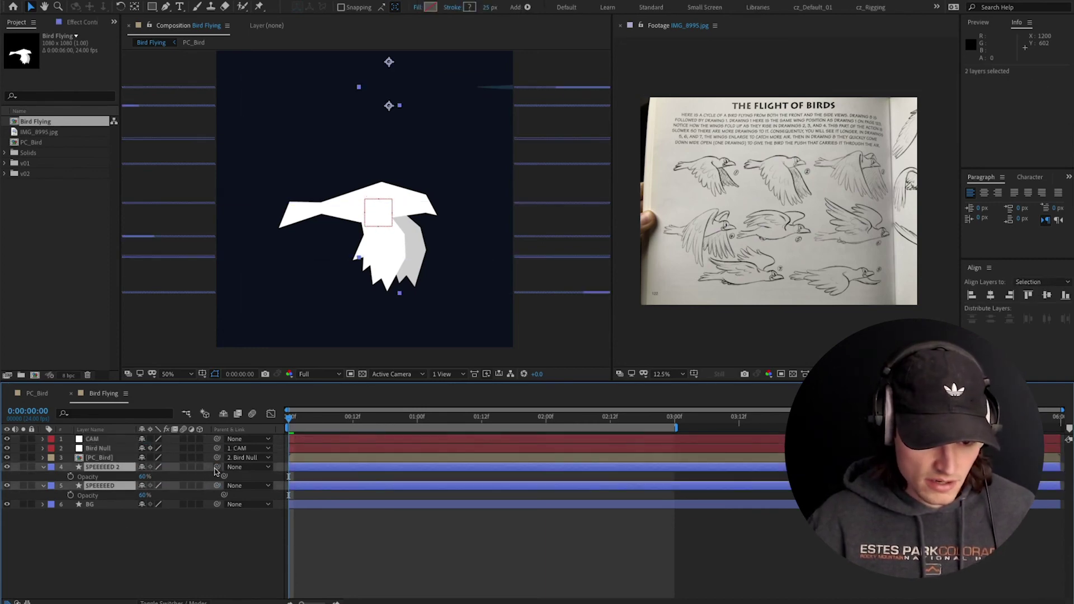
left_click_drag(216, 469, 101, 443)
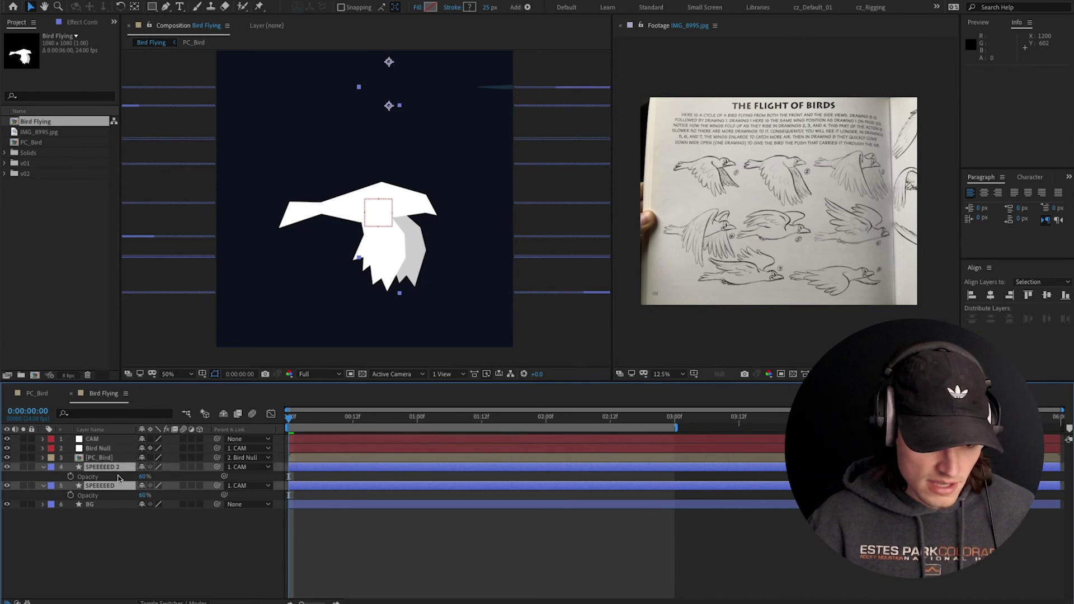
left_click(139, 550)
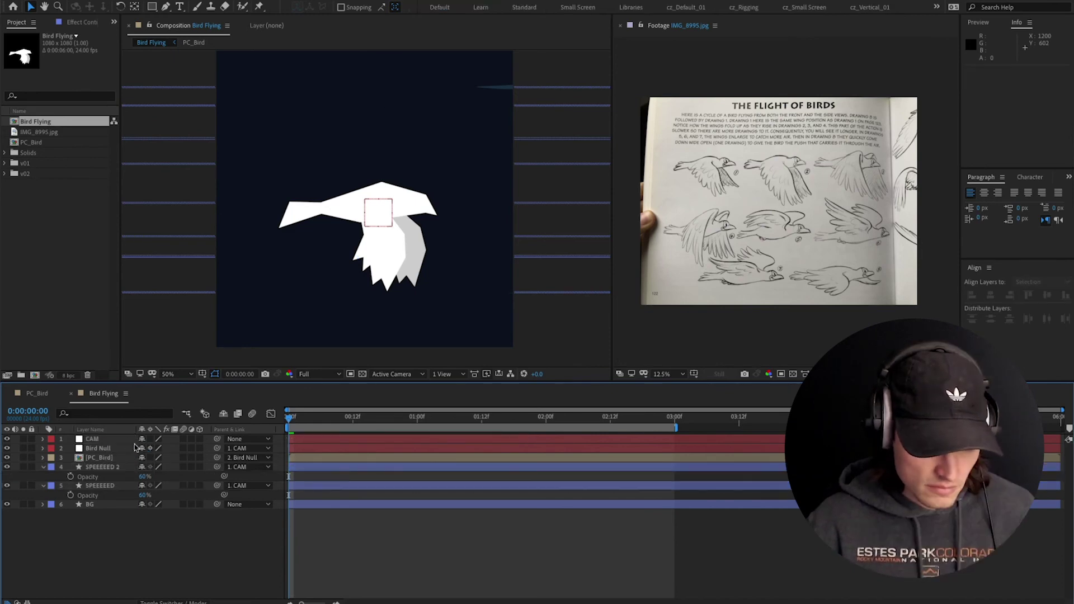
Preview the flight loop from the first frame with the CAM layer selected
left_click(117, 440)
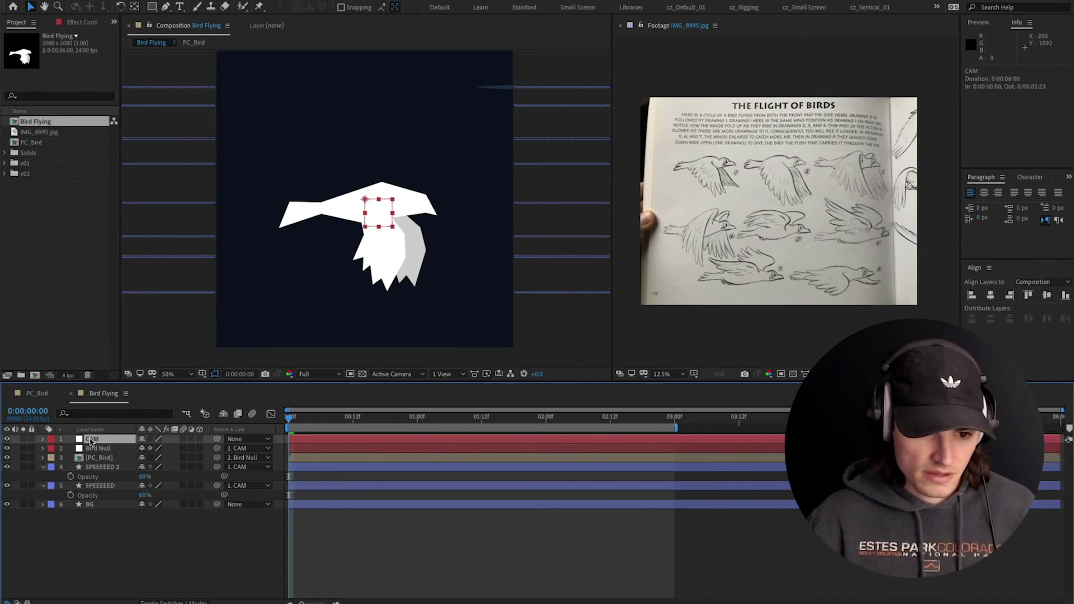
key("space")
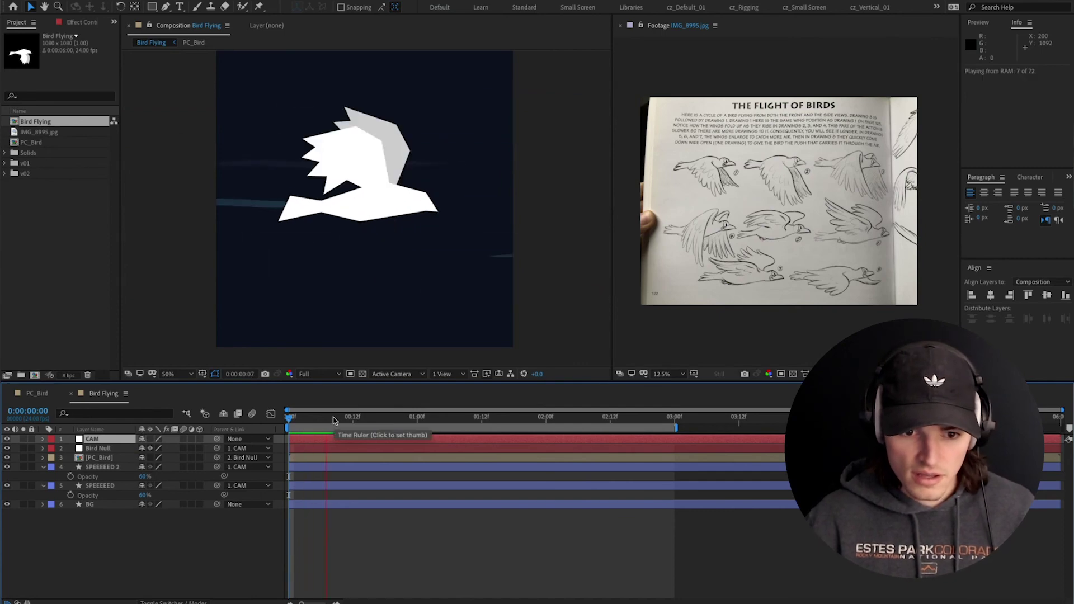
key("space")
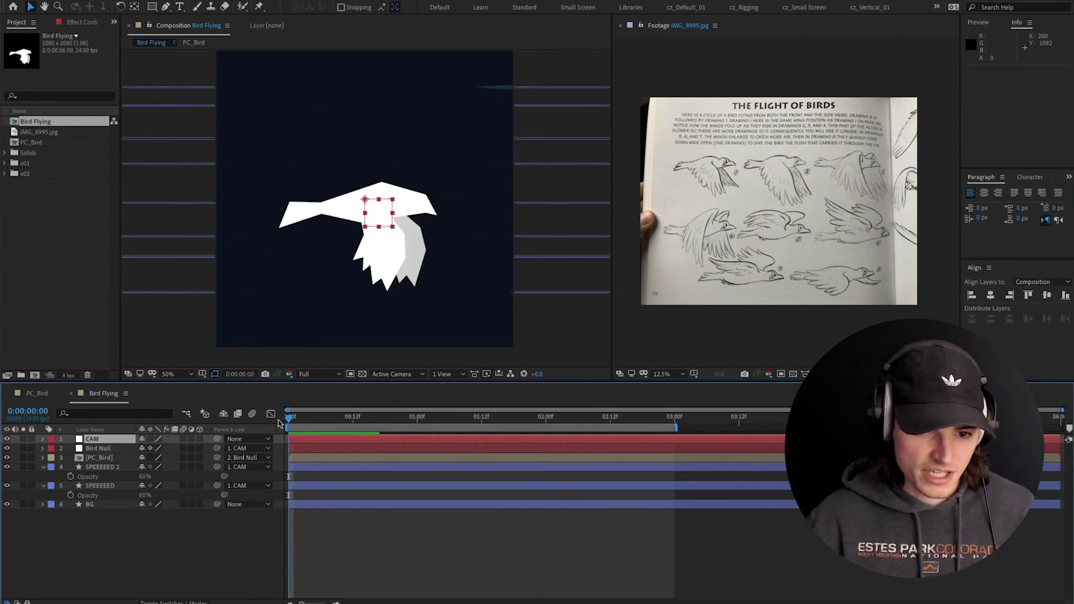
Add the expression wiggle(f,a) to the Position property of the CAM null
left_click(101, 447)
left_click(104, 439)
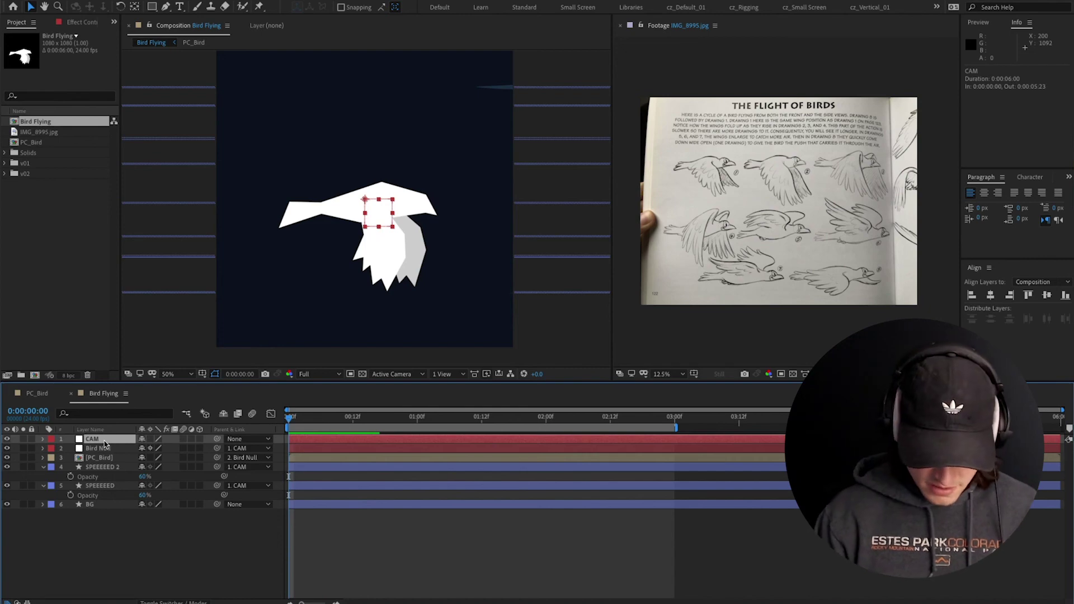
key("p")
left_click(92, 450)
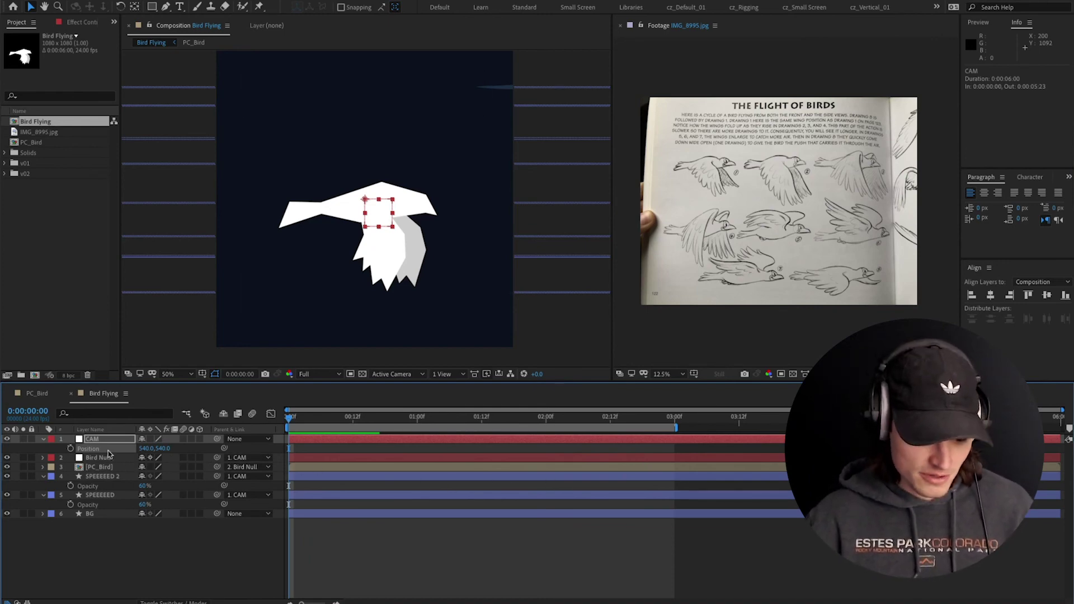
left_click(70, 450, "alt")
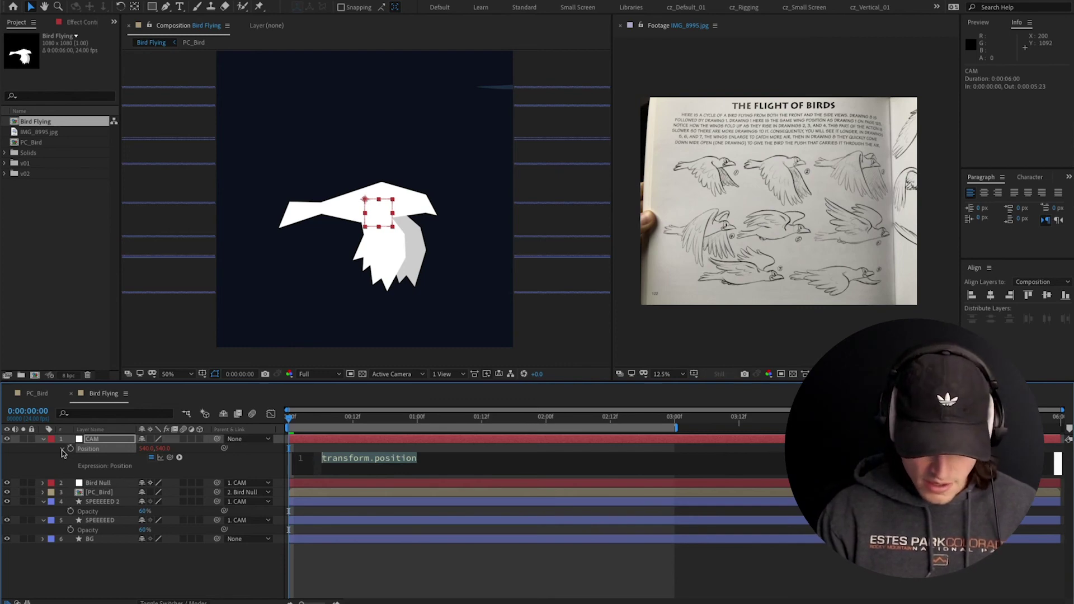
type("wiggle(f")
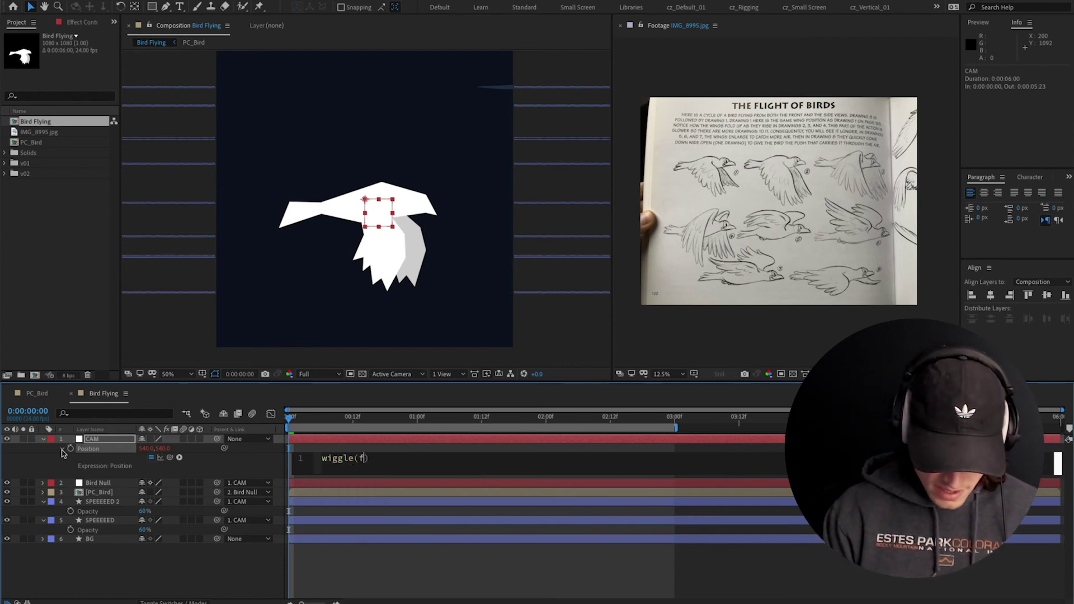
type(",a")
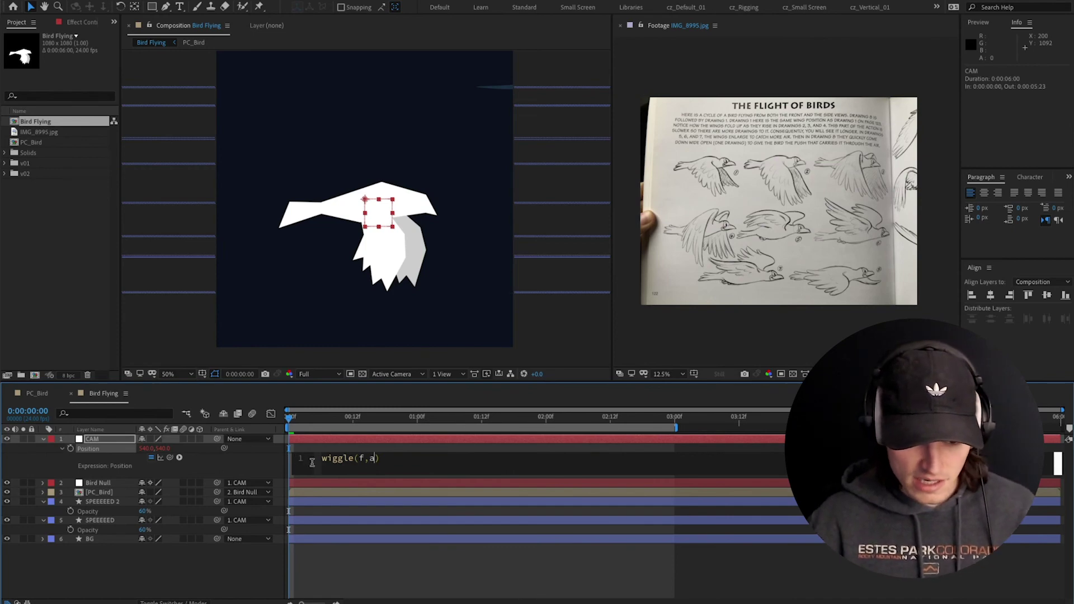
Insert the lines "f = ;" and "a = ;" above wiggle(f,a) in CAM's Position expression
key("Return")
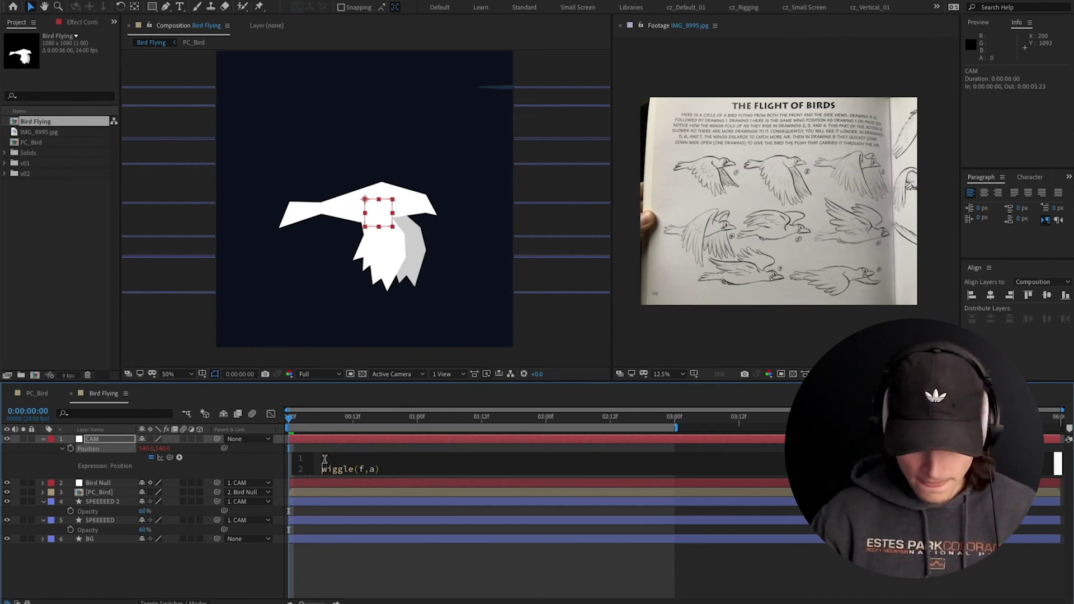
type("f ")
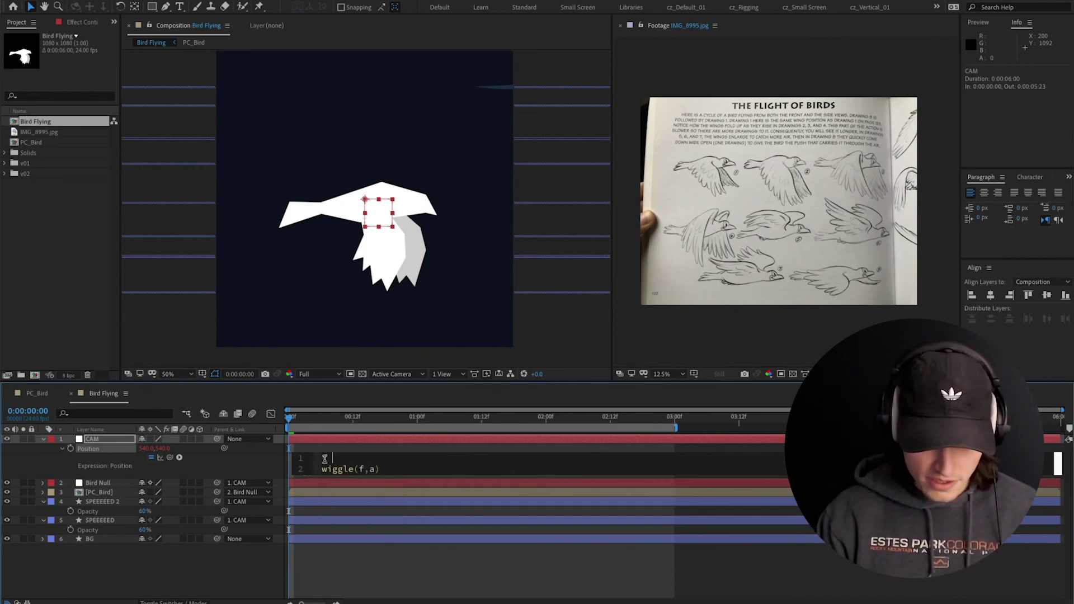
type("= ;")
key("Return")
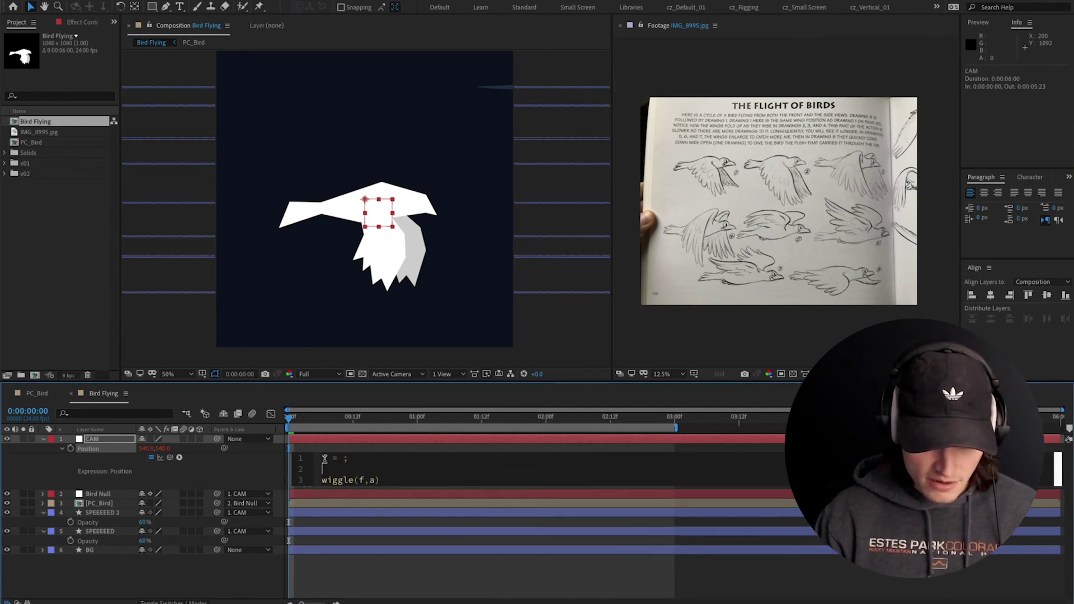
type("a = ")
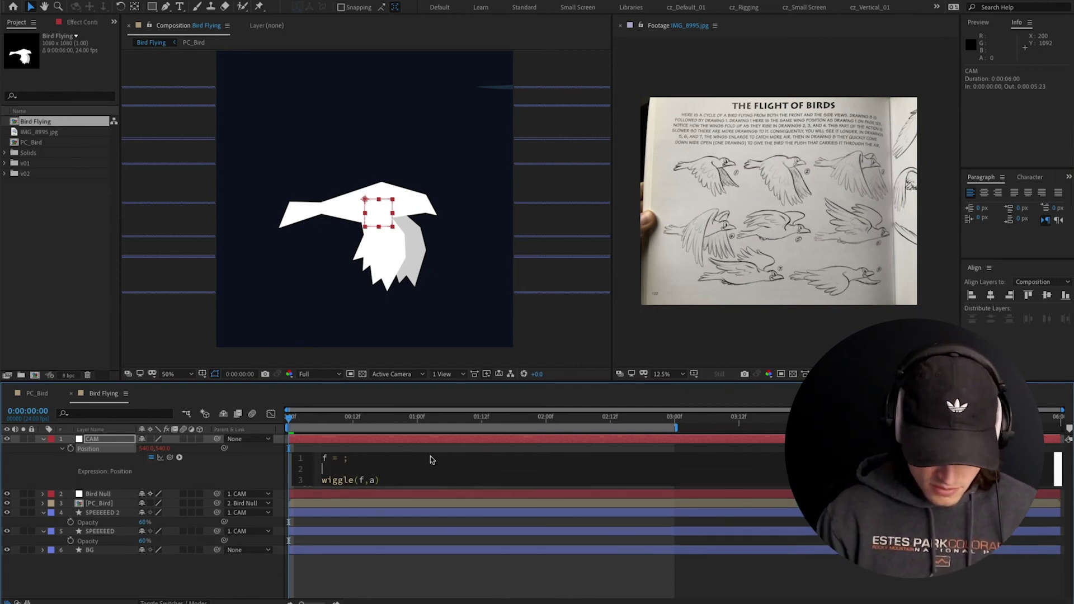
type(";")
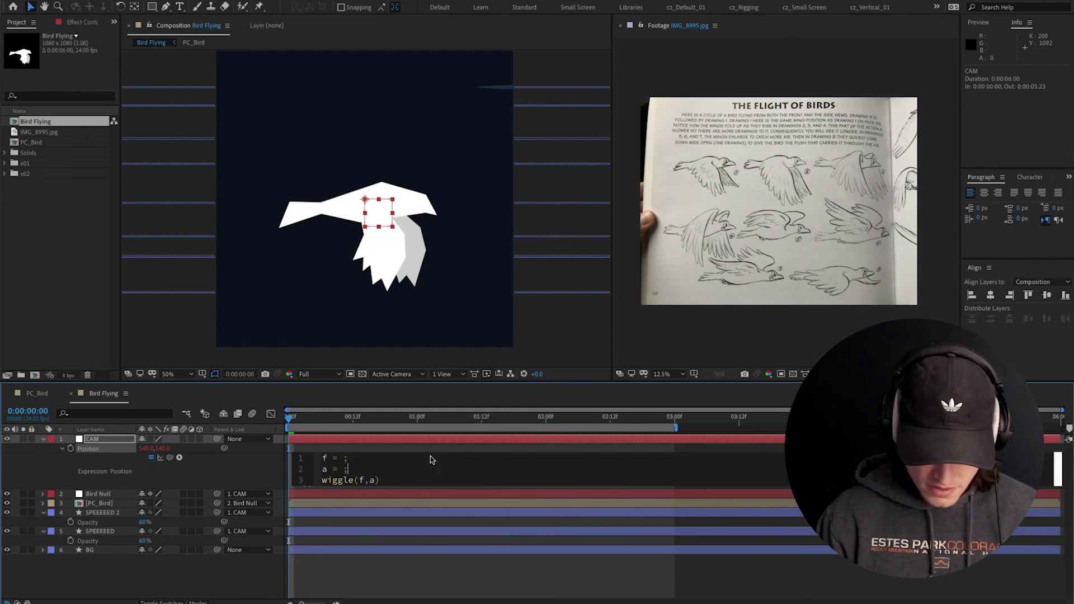
left_click(264, 466)
left_click(345, 465)
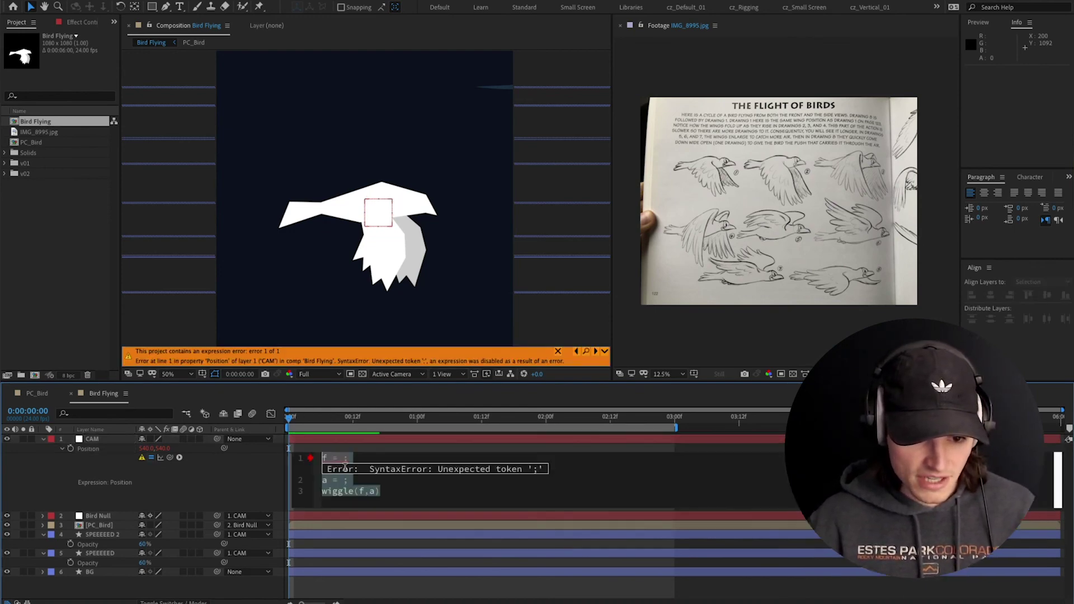
left_click(353, 520)
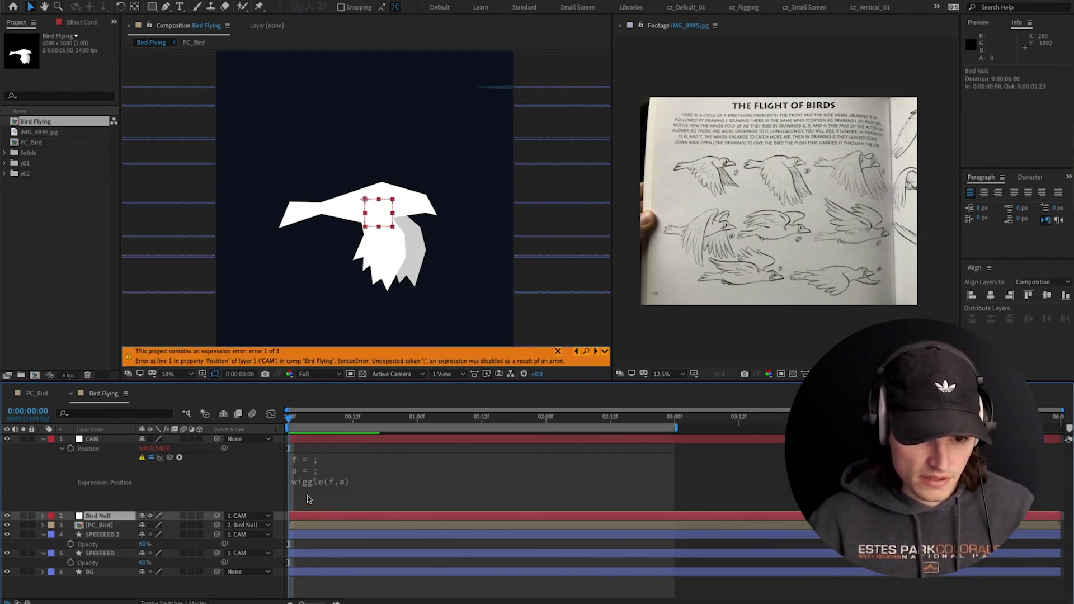
Apply a Slider Control effect to the CAM null and name it freq
left_click(116, 442)
left_click(339, 471)
left_click(360, 490)
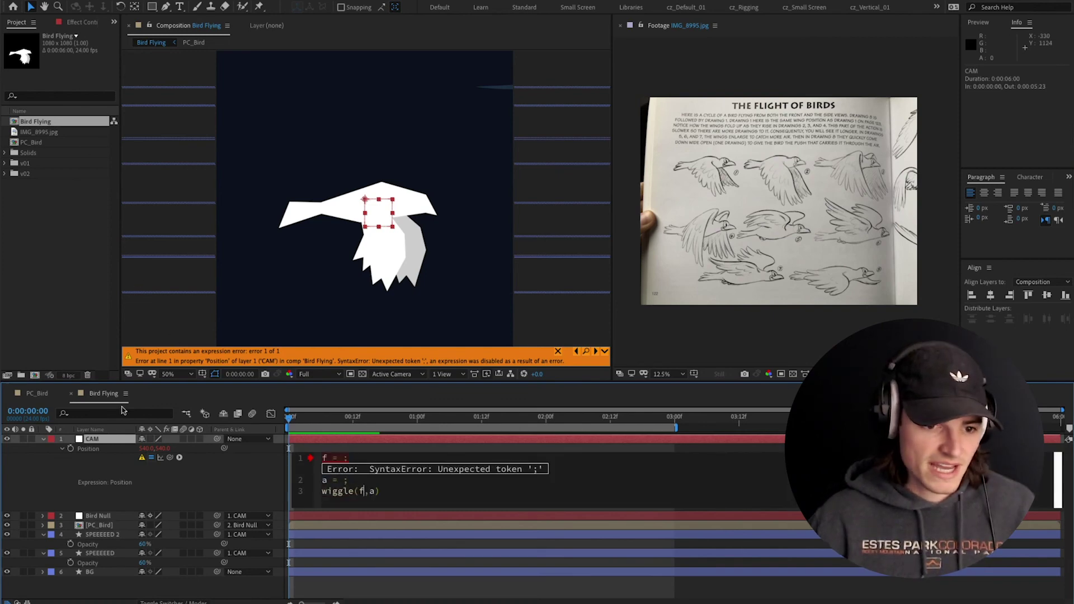
left_click(81, 21)
right_click(55, 97)
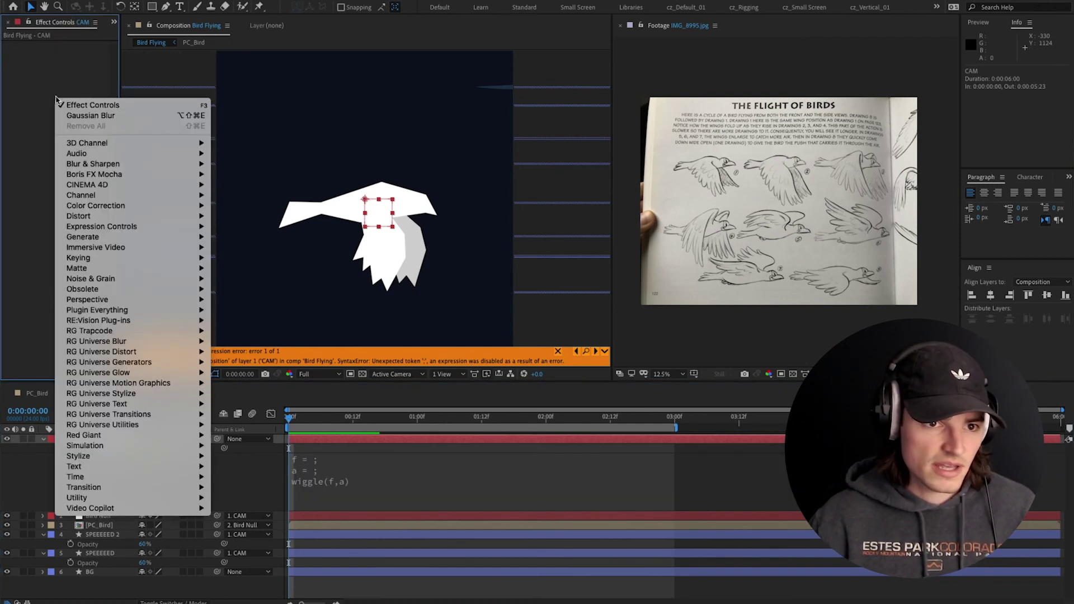
mouse_move(111, 228)
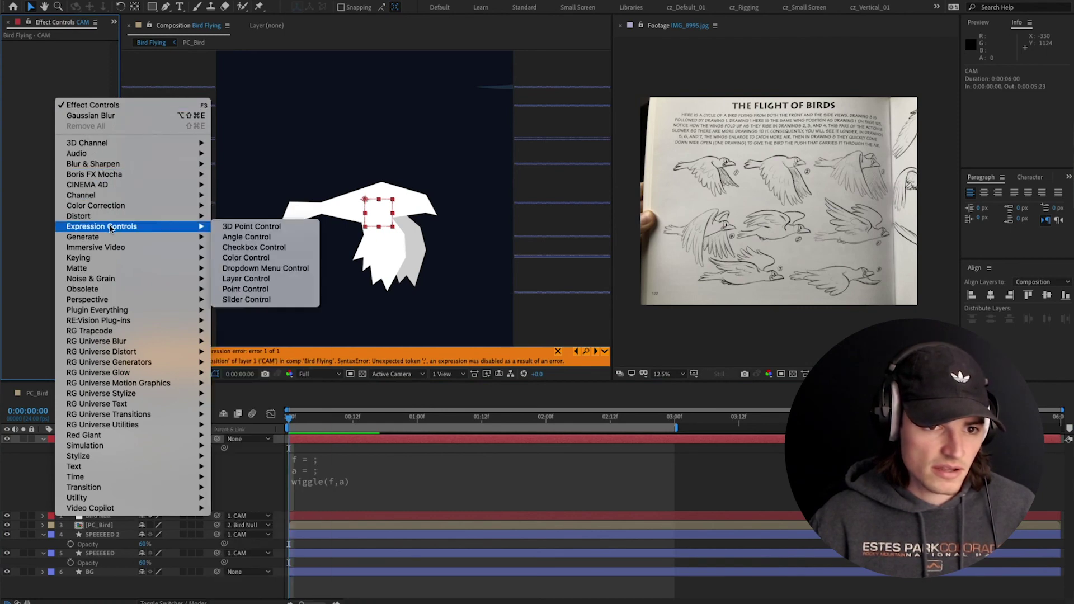
left_click(258, 299)
type("freq")
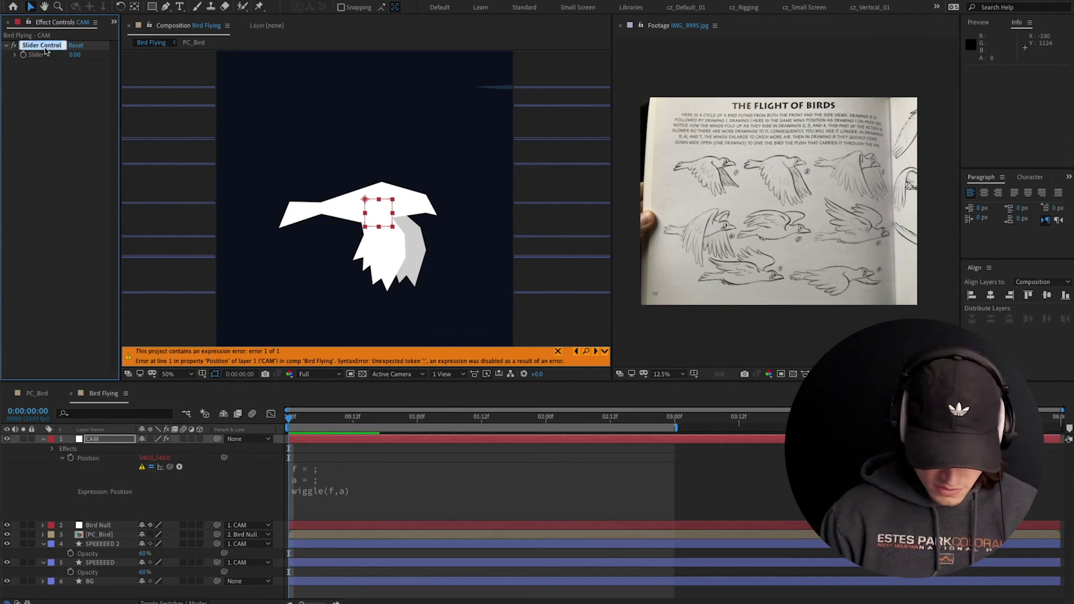
Duplicate the freq slider on CAM and name the copy amp
key("ctrl+d")
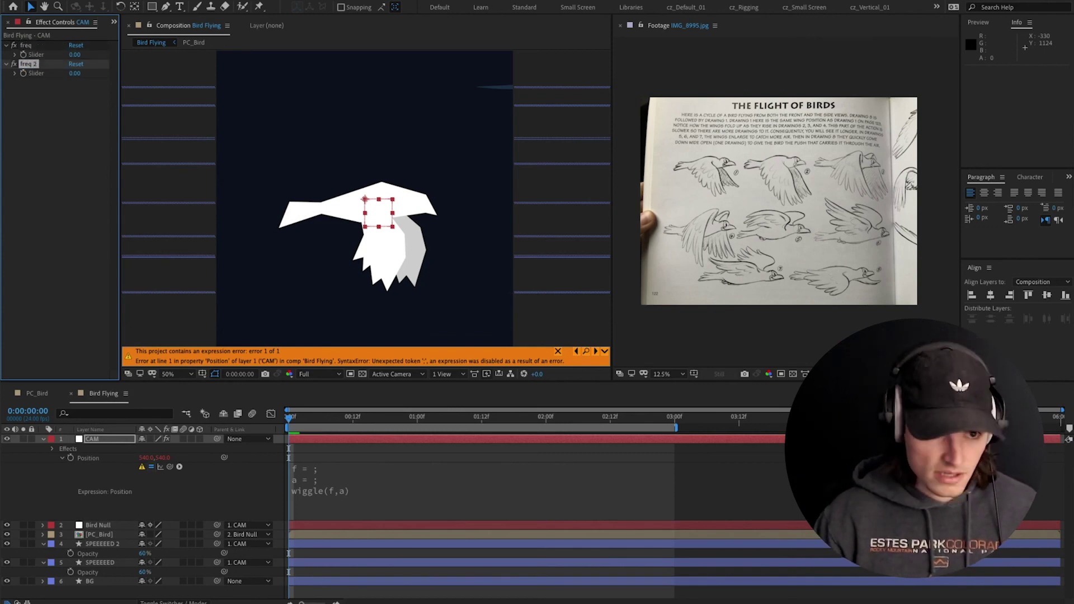
key("Return")
type("lamp")
key("Return")
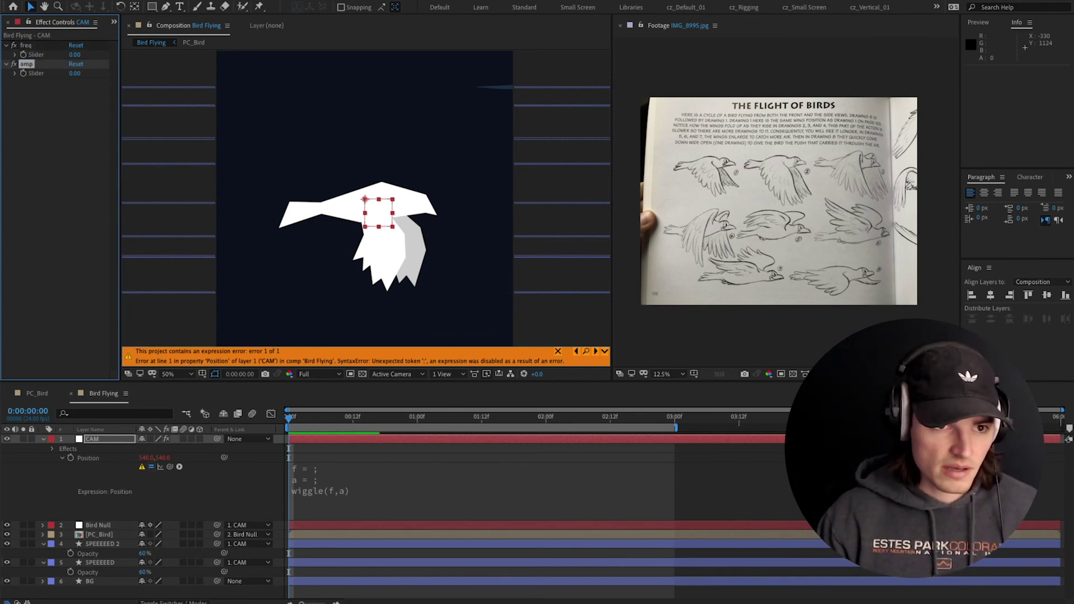
Link f to the freq slider and a to the amp slider in CAM's Position expression
left_click(302, 500)
left_click(343, 468)
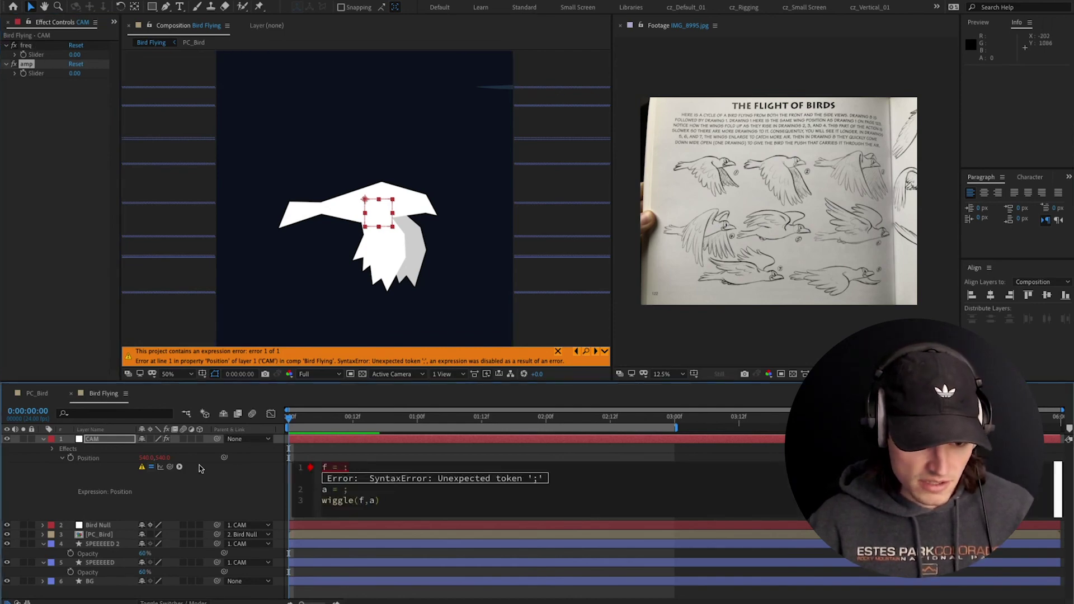
left_click_drag(97, 271, 35, 54)
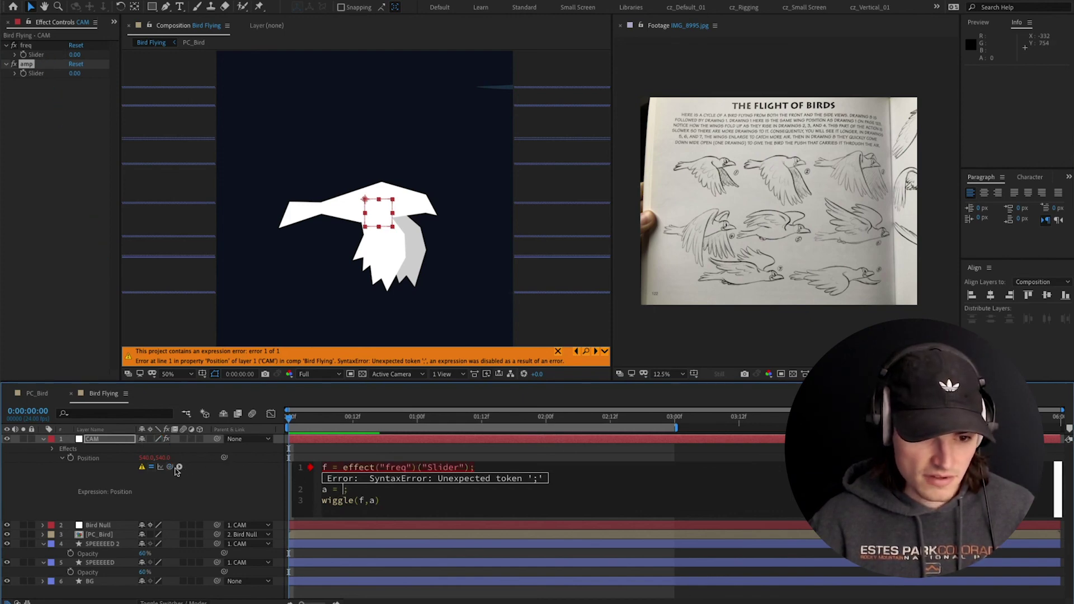
left_click_drag(175, 469, 35, 73)
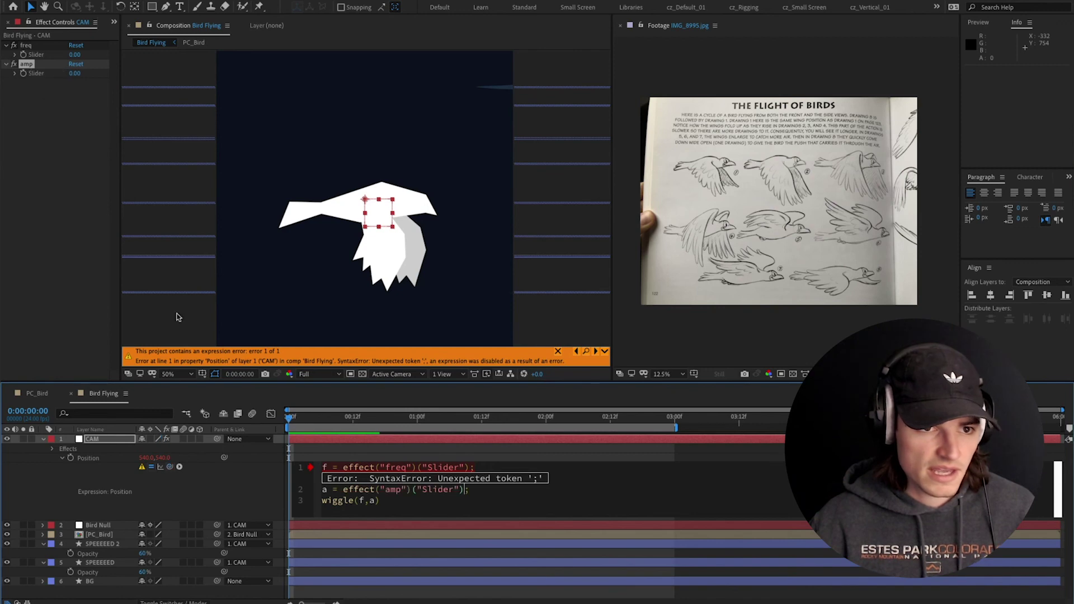
left_click(222, 507)
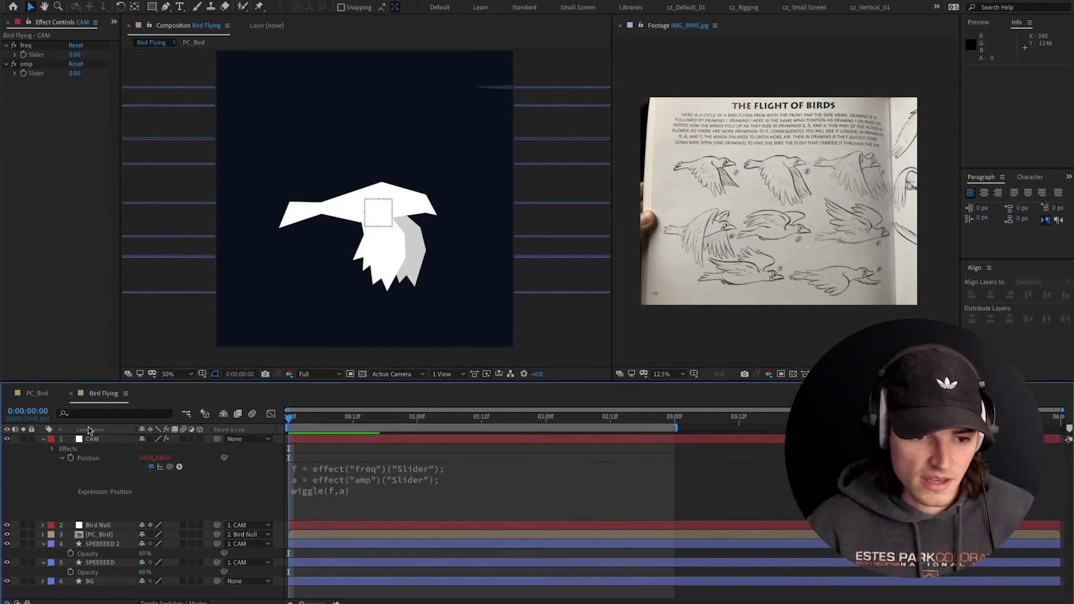
left_click(324, 490)
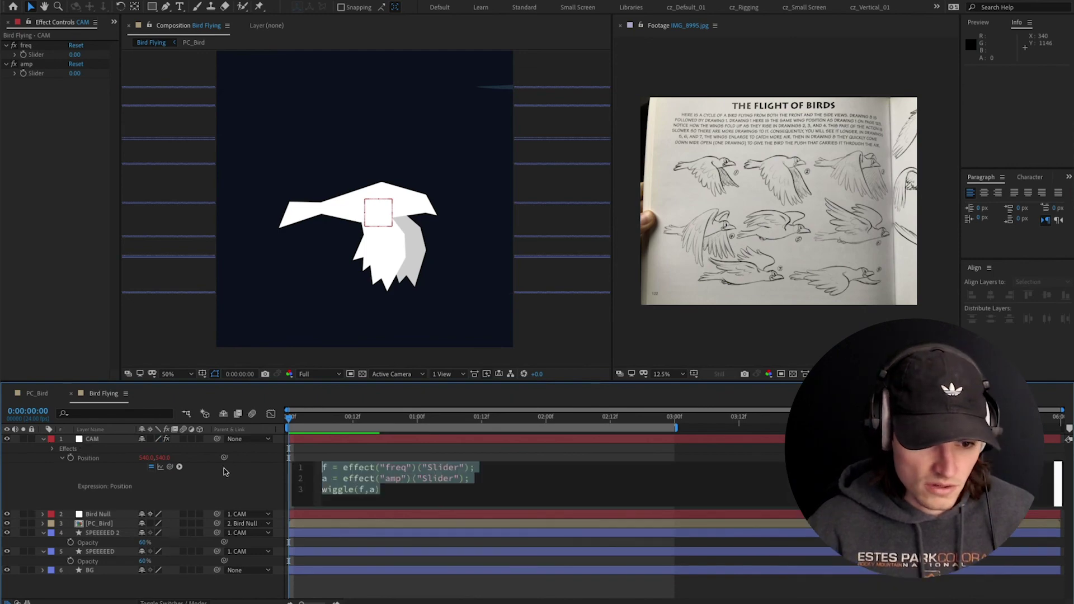
Commit the edited Position expression and collapse the CAM layer's properties
left_click(222, 483)
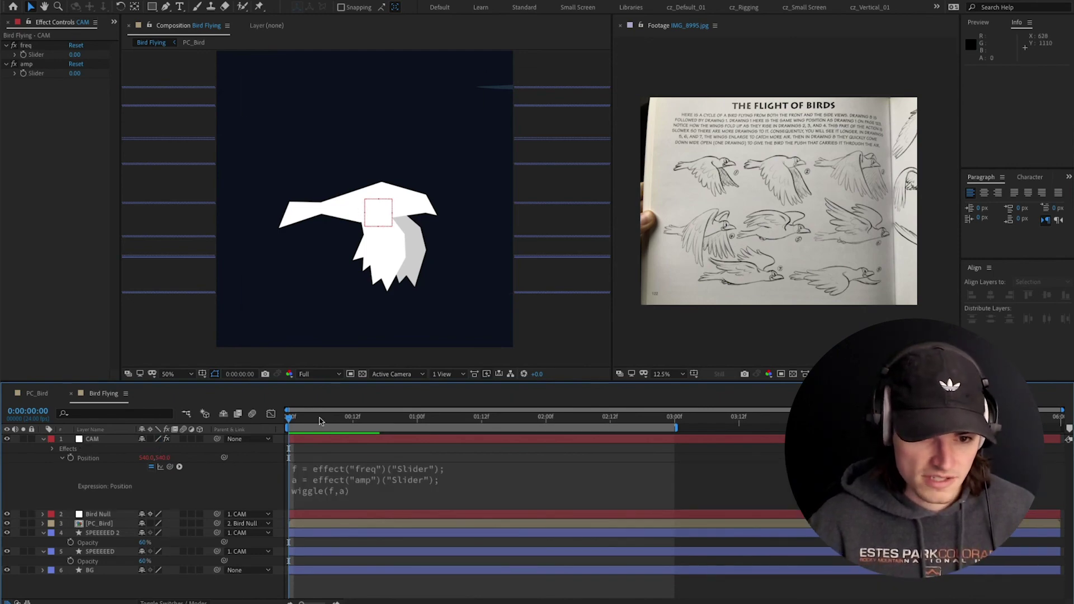
left_click(88, 441)
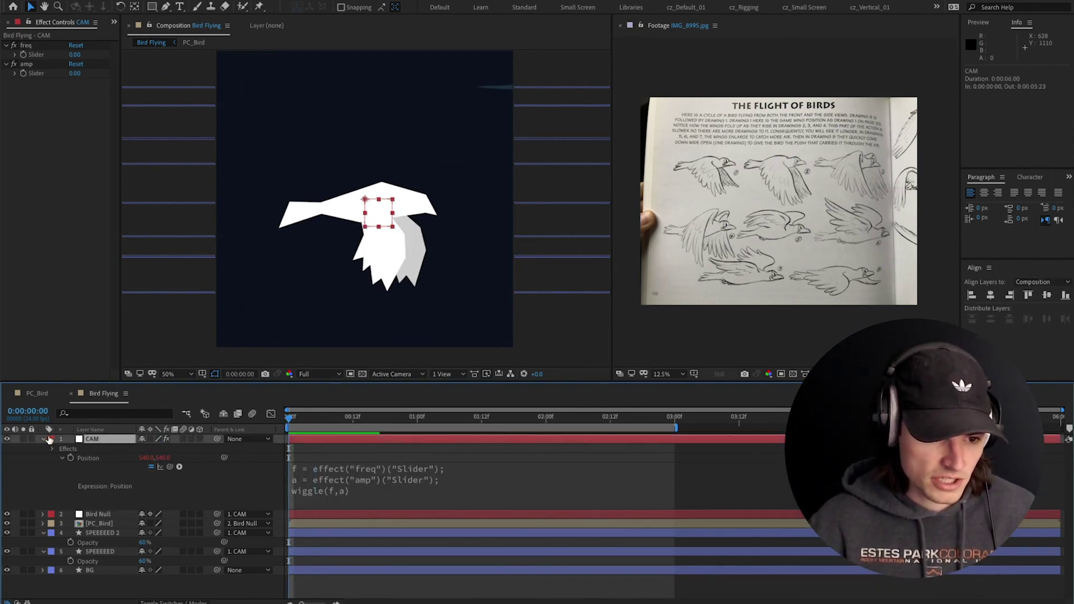
left_click(43, 440)
Set CAM's freq slider to 24 and amp slider to 10, and preview the wiggle
left_click(39, 64)
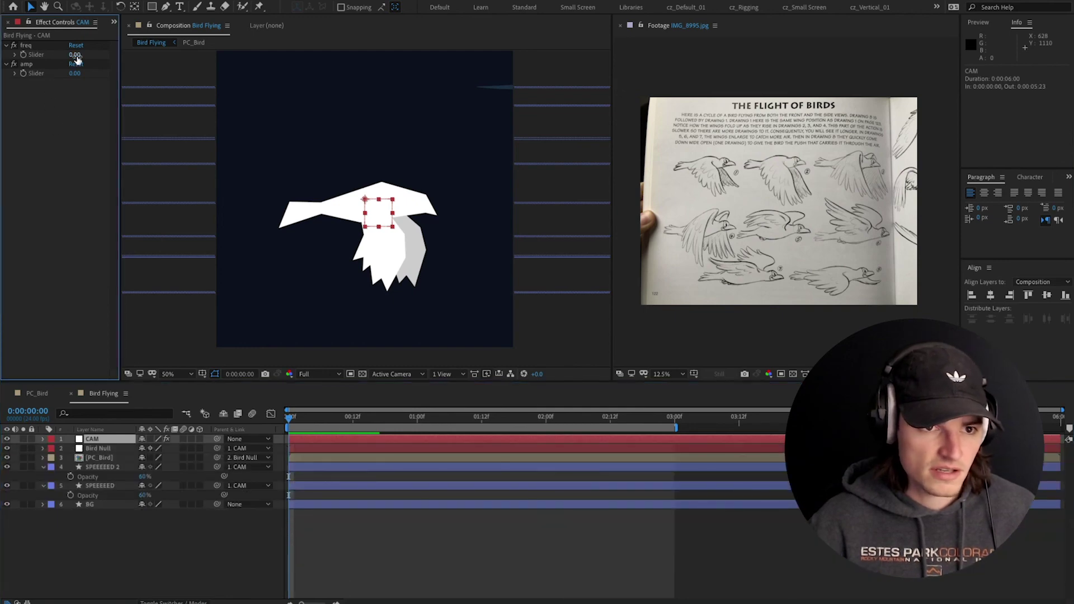
type("2")
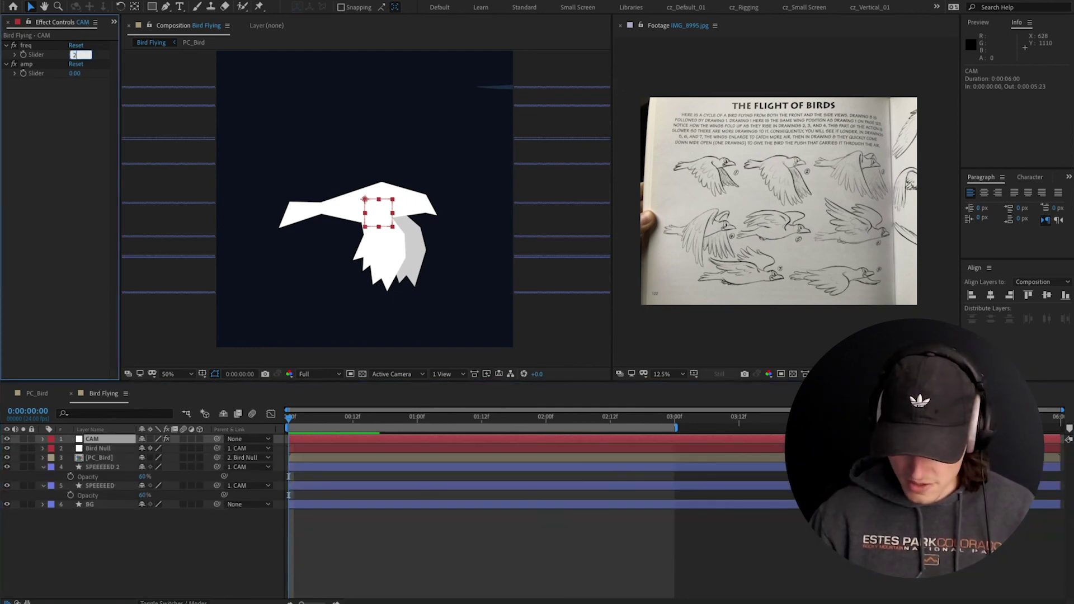
type("4")
key("Return")
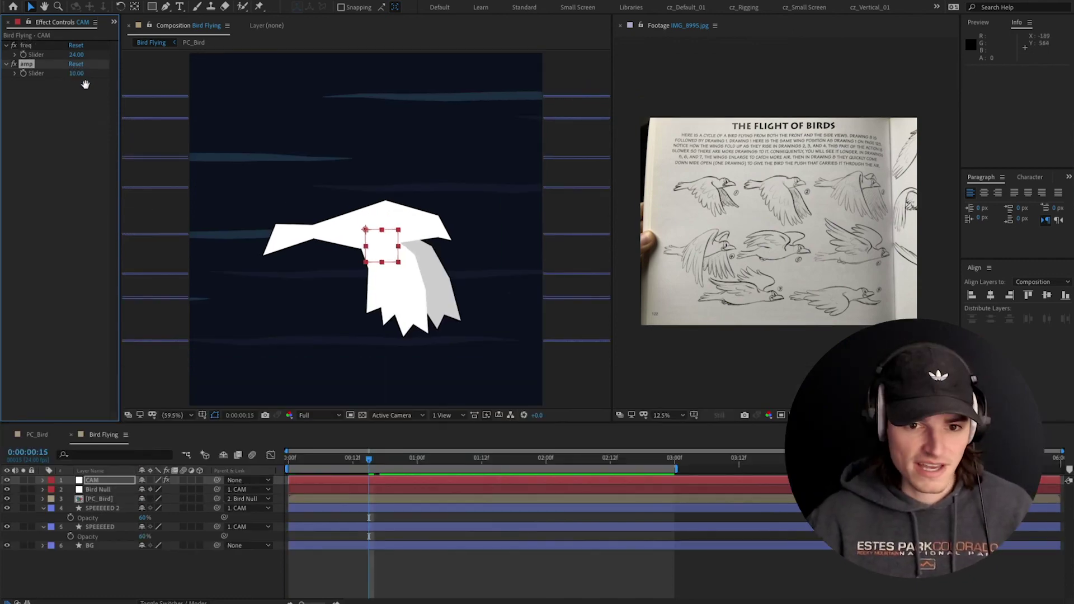
key("space")
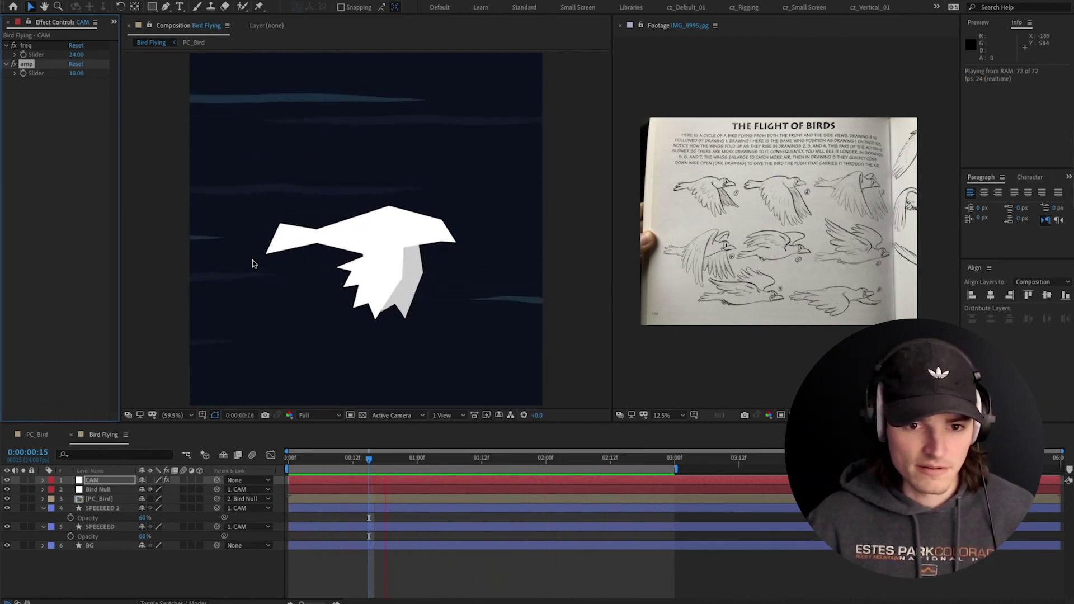
key("space")
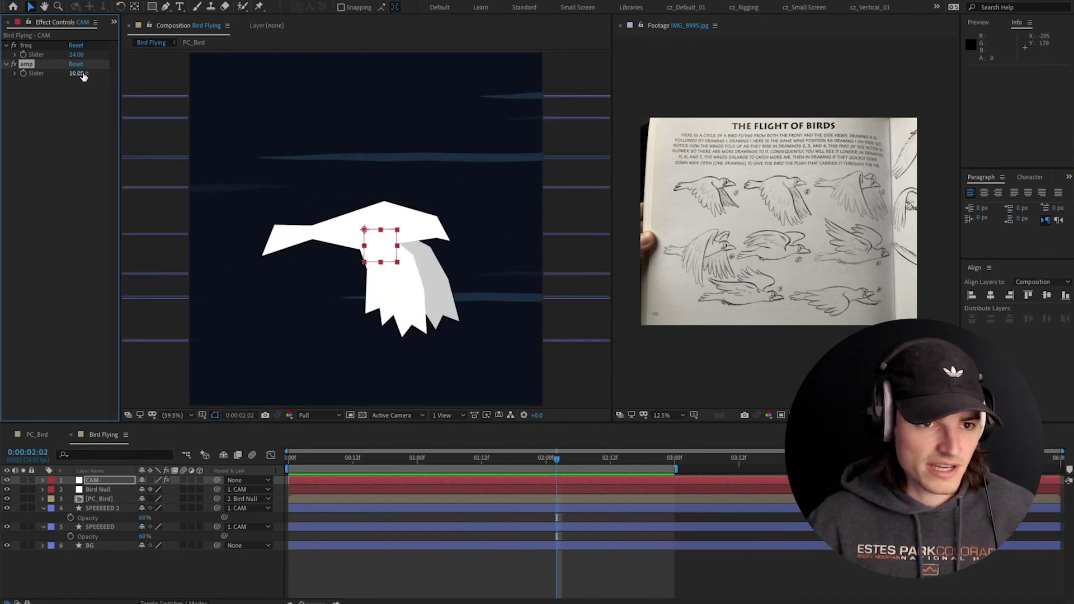
Set CAM's amp slider to 8 and freq slider to 12, and preview the softer shake
type("8")
key("Return")
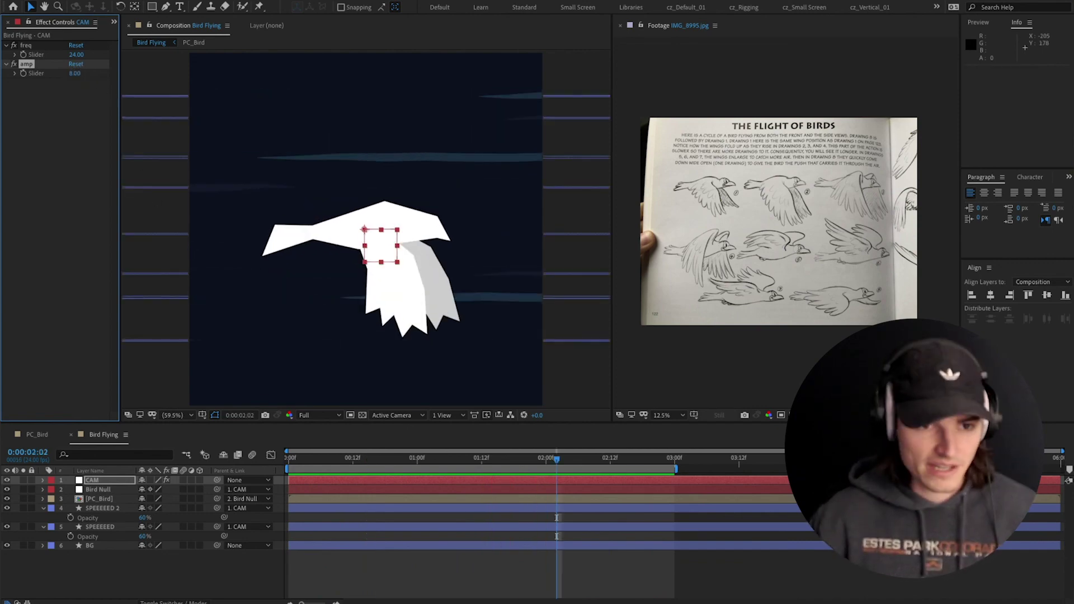
left_click(75, 55)
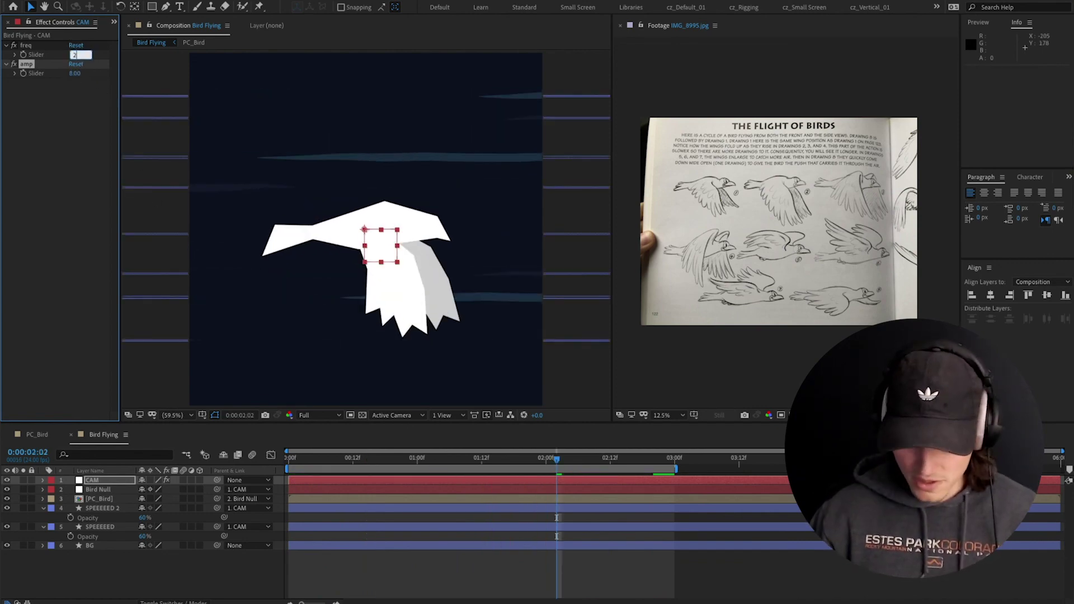
type("12")
key("Return")
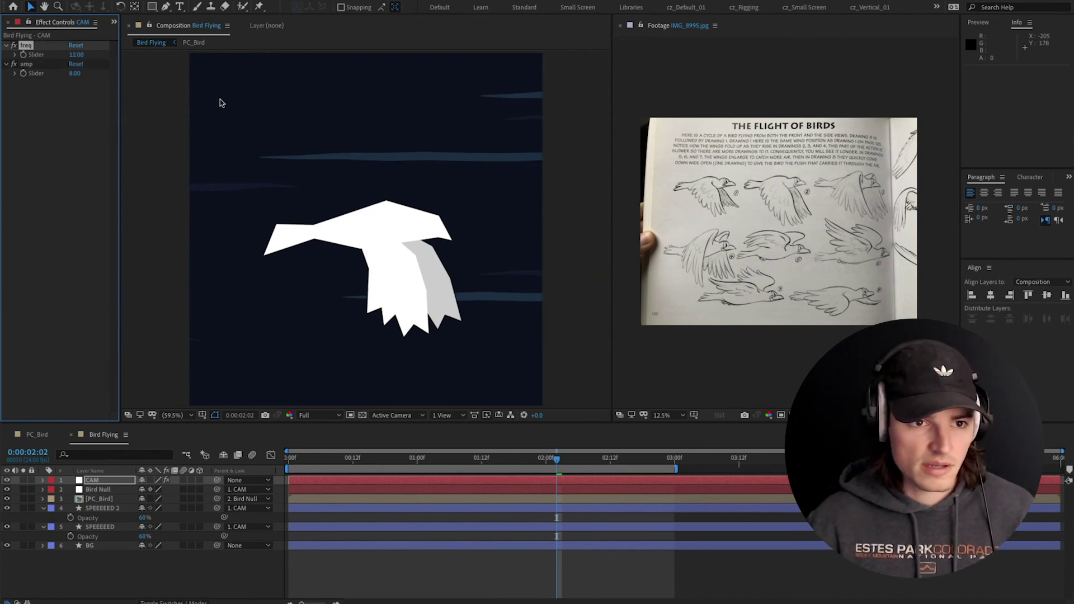
key("space")
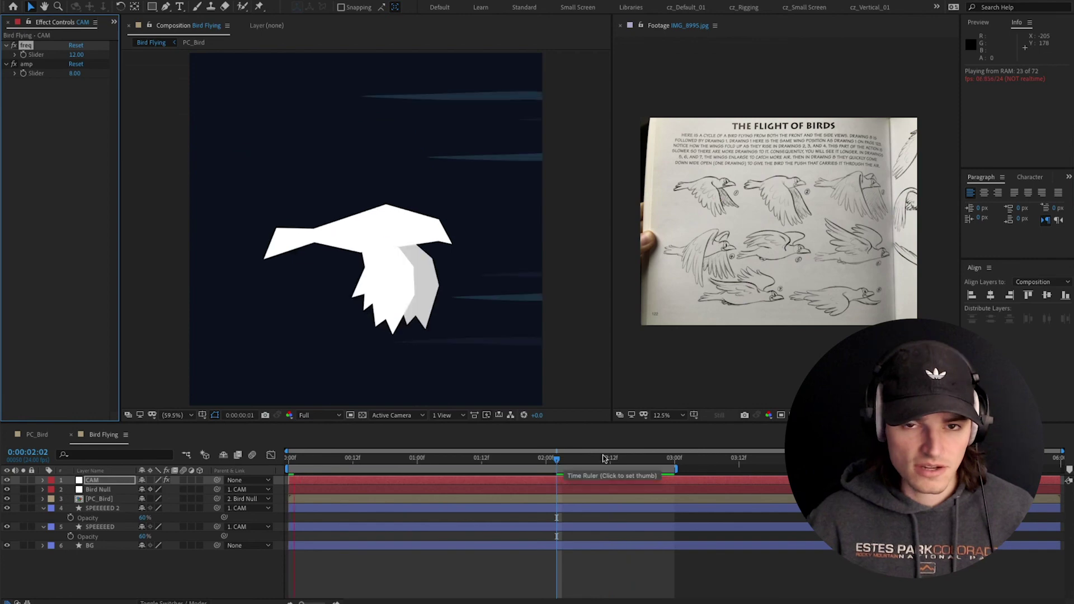
Add Scale and Position keyframes to the CAM null at 0:00:01:00
left_click(359, 460)
left_click_drag(364, 466, 414, 459)
left_click(128, 483)
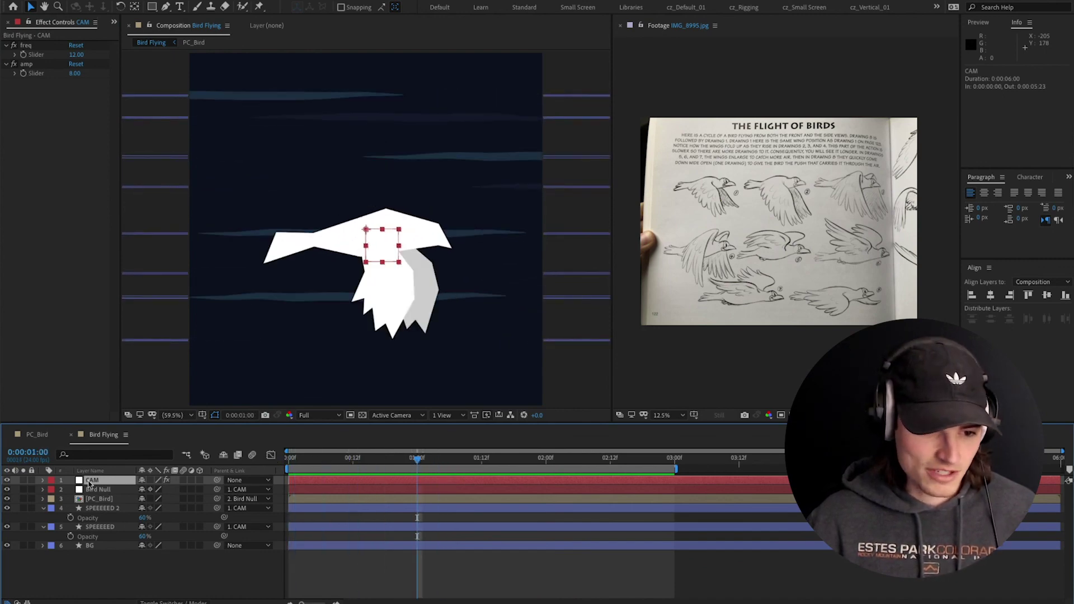
key("s")
left_click(71, 490)
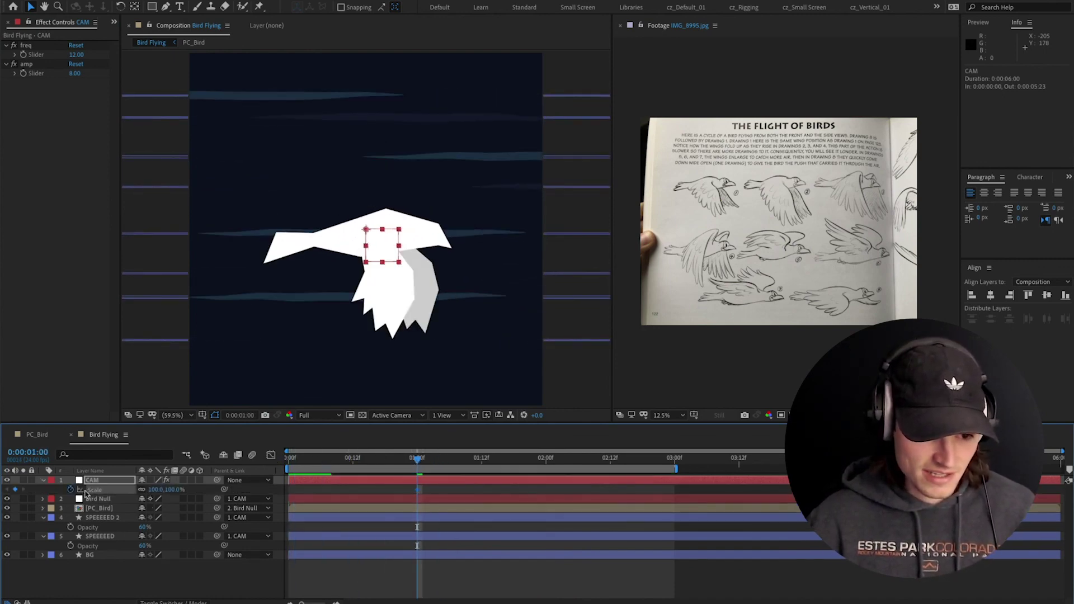
key("shift+p")
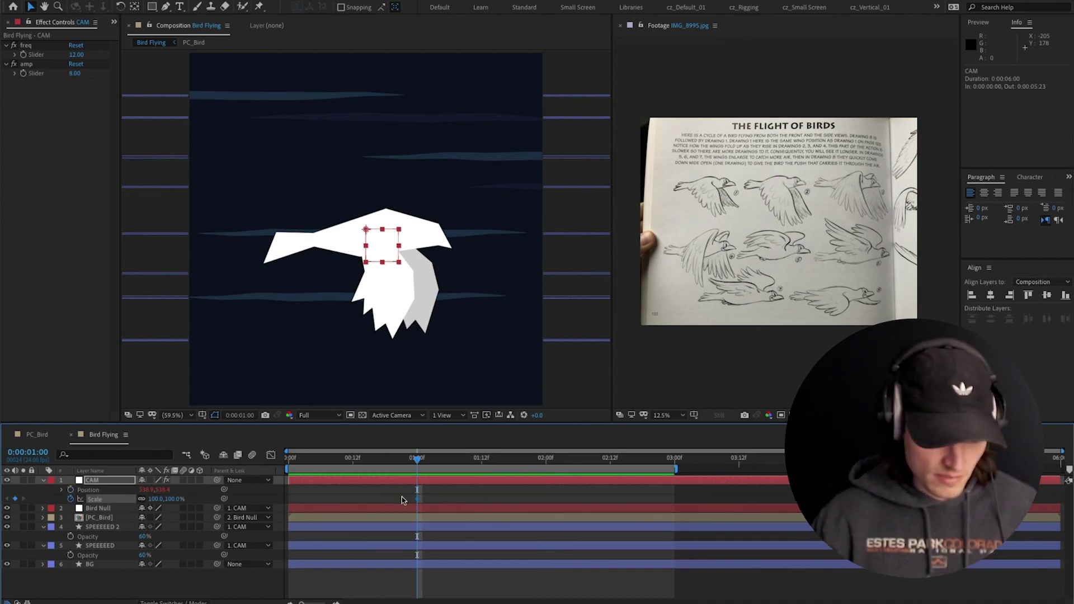
left_click(69, 489)
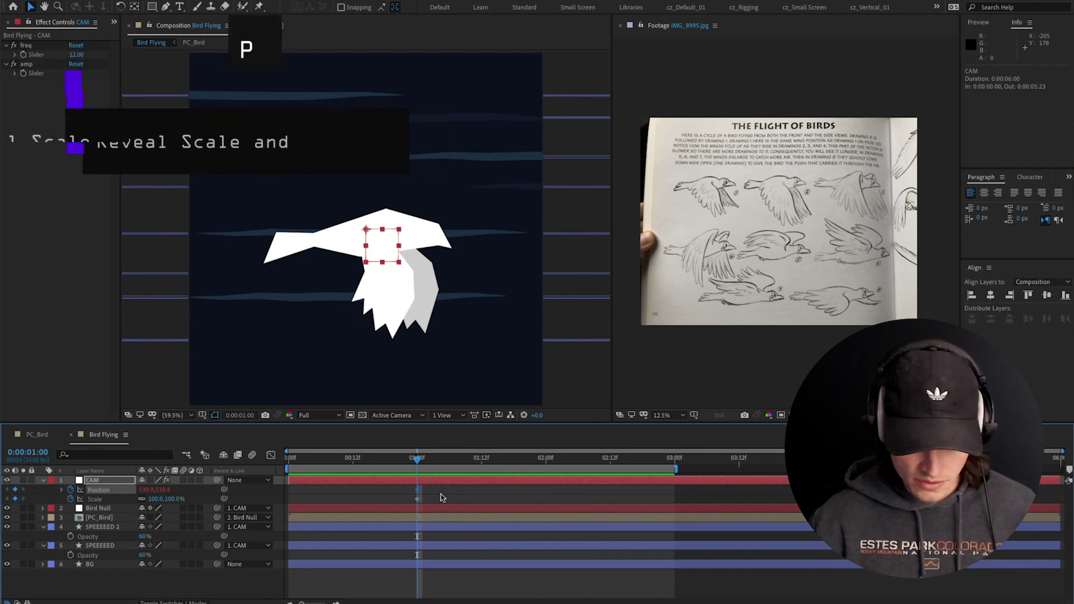
Scale CAM down to 69% at 0:00:01:02 and add a holding Scale keyframe at 0:00:02:00
key("Page_Down")
key("Page_Down")
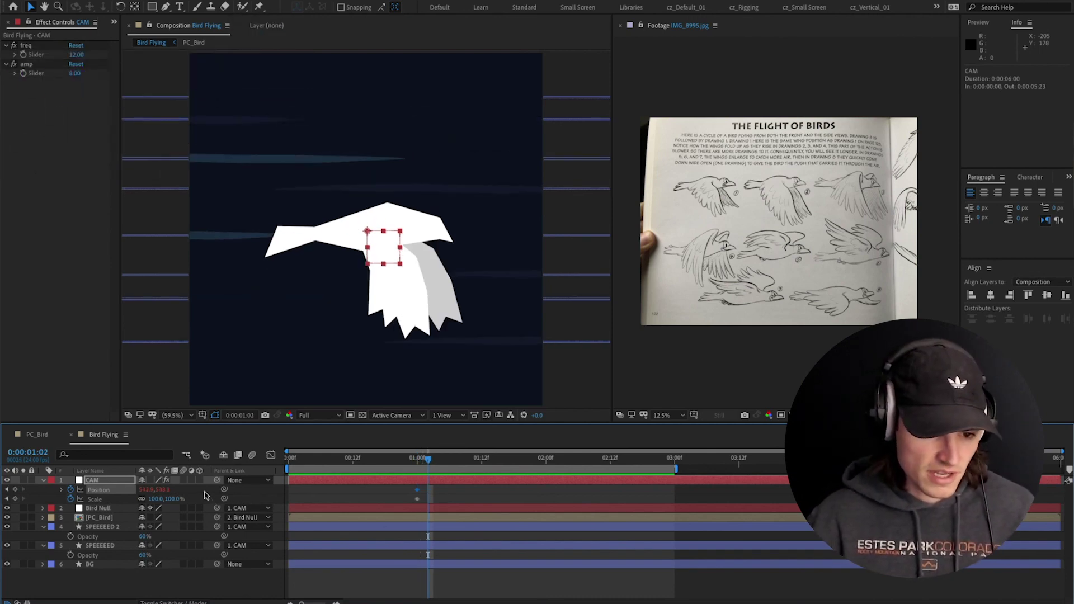
left_click(205, 495)
left_click_drag(173, 498, 162, 503)
left_click_drag(429, 460, 473, 466)
key("space")
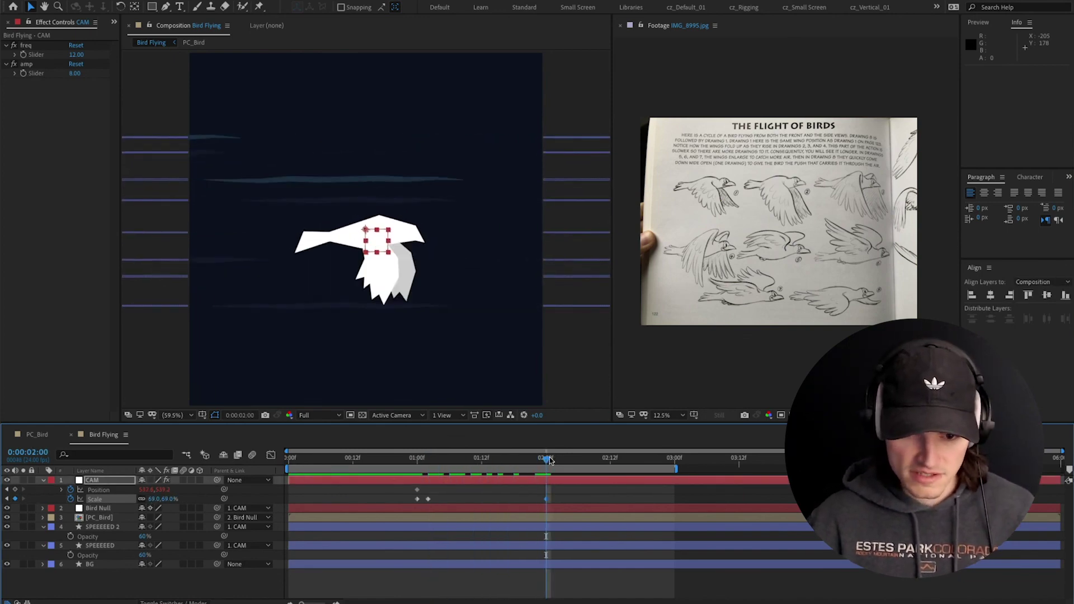
Two frames after 0:00:02:00, scale CAM up to 150% and shift it toward the bird's tail
key("Page_Down")
key("Page_Down")
left_click_drag(174, 499, 217, 500)
left_click_drag(372, 249, 324, 251)
Shift CAM's first Position keyframe to 0:00:02:00, apply Easy Ease to the Position and Scale keyframes, and preview
left_click_drag(417, 490, 564, 506)
key("F9")
left_click(407, 460)
key("space")
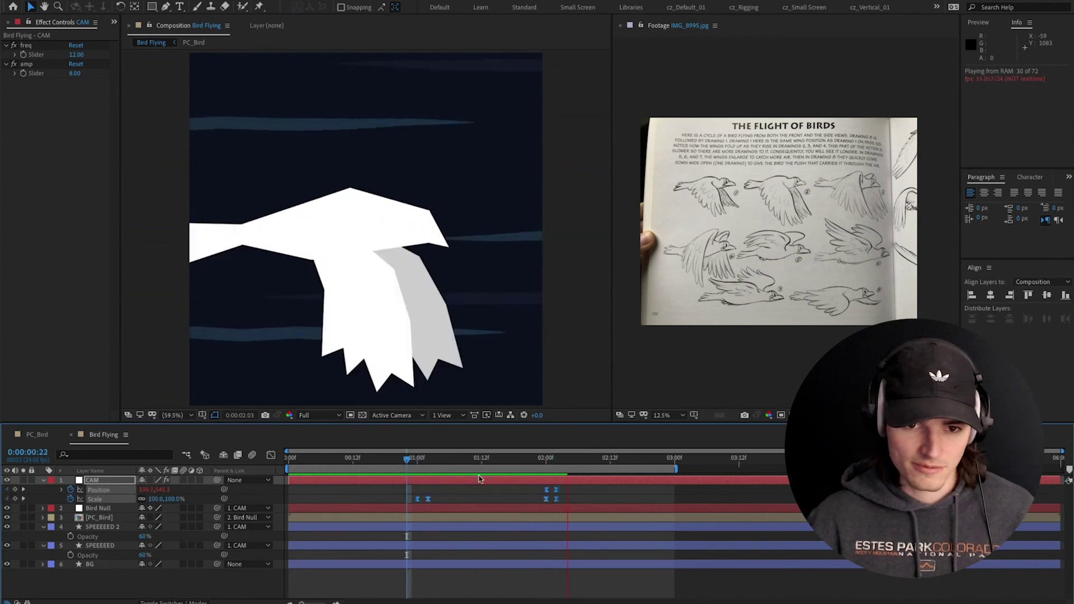
Delay CAM's last Position and Scale keyframes to 0:00:02:03
key("space")
left_click_drag(574, 503, 551, 486)
left_click_drag(557, 499, 562, 499)
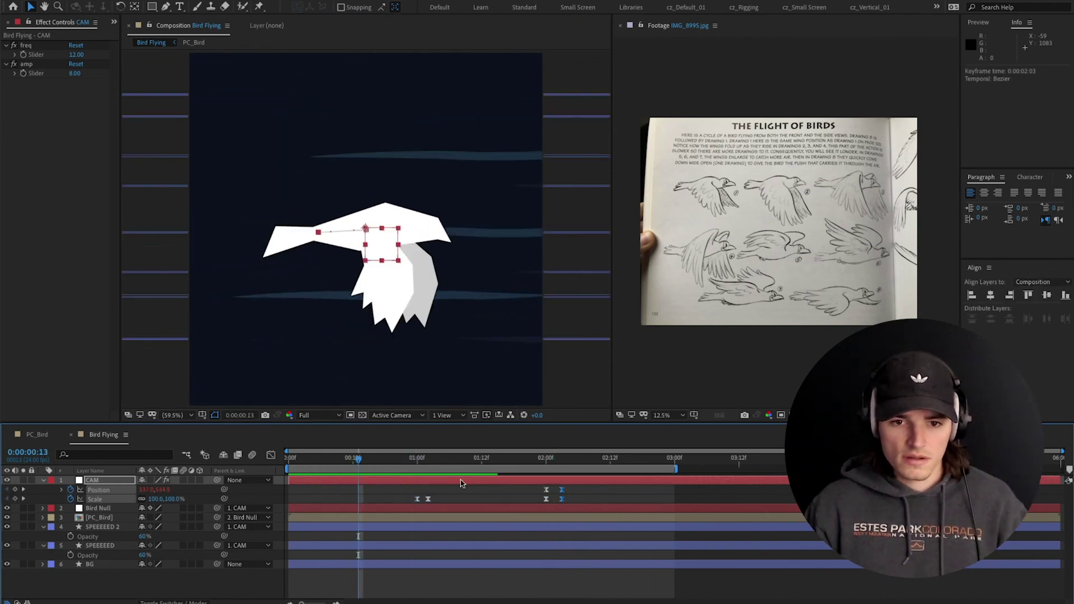
Set CAM's Scale keyframe at 0:00:01:00 to 111% and enable Collapse Transformations on PC_Bird
key("k")
key("space")
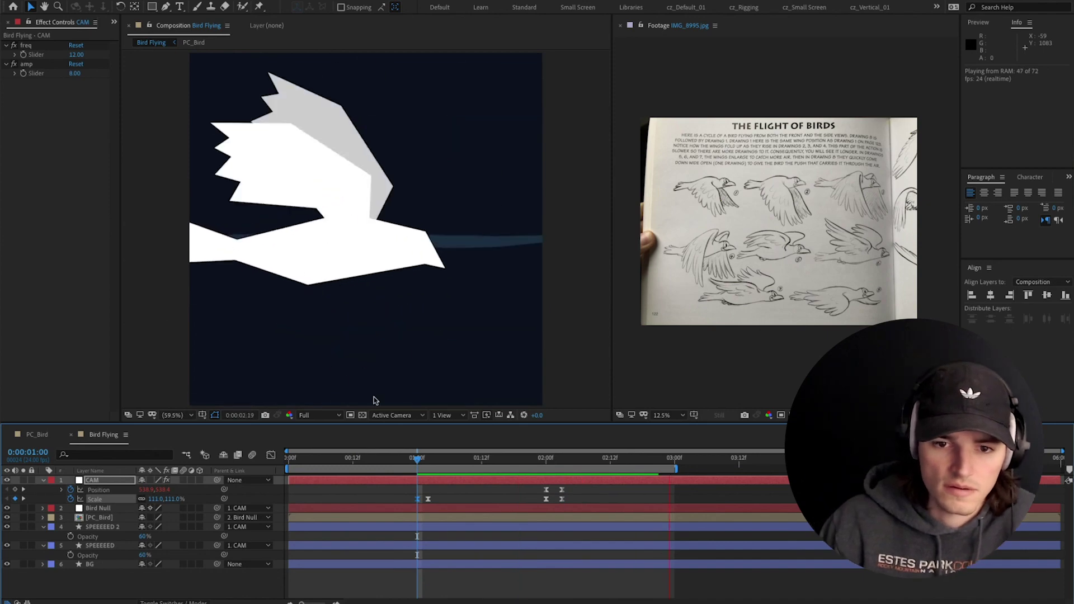
left_click(150, 518)
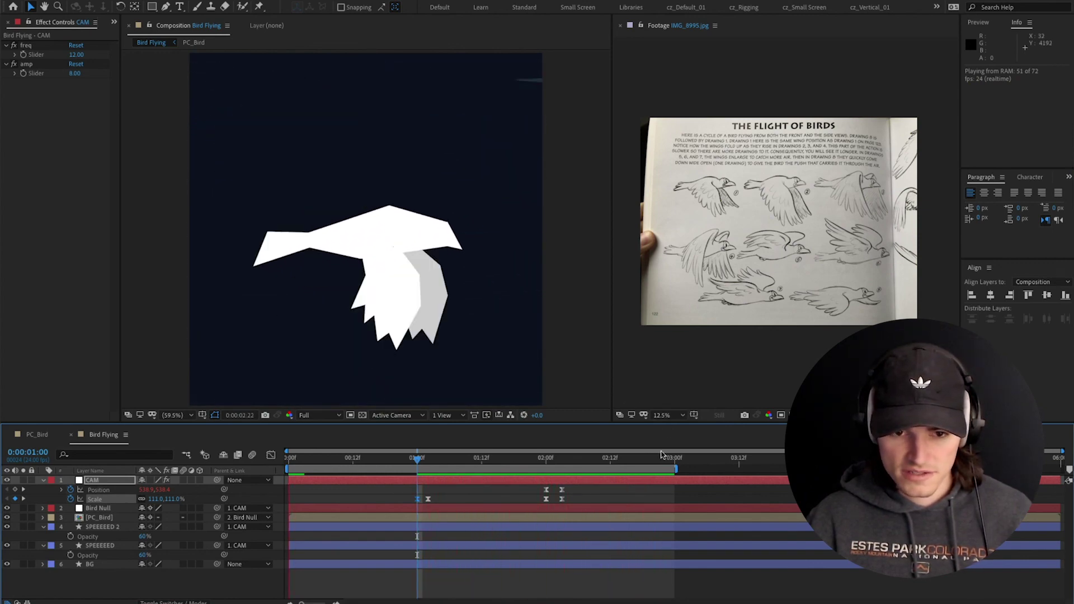
key("space")
Add holding Scale and Position keyframes to CAM at 0:00:02:22
left_click_drag(672, 464, 665, 463)
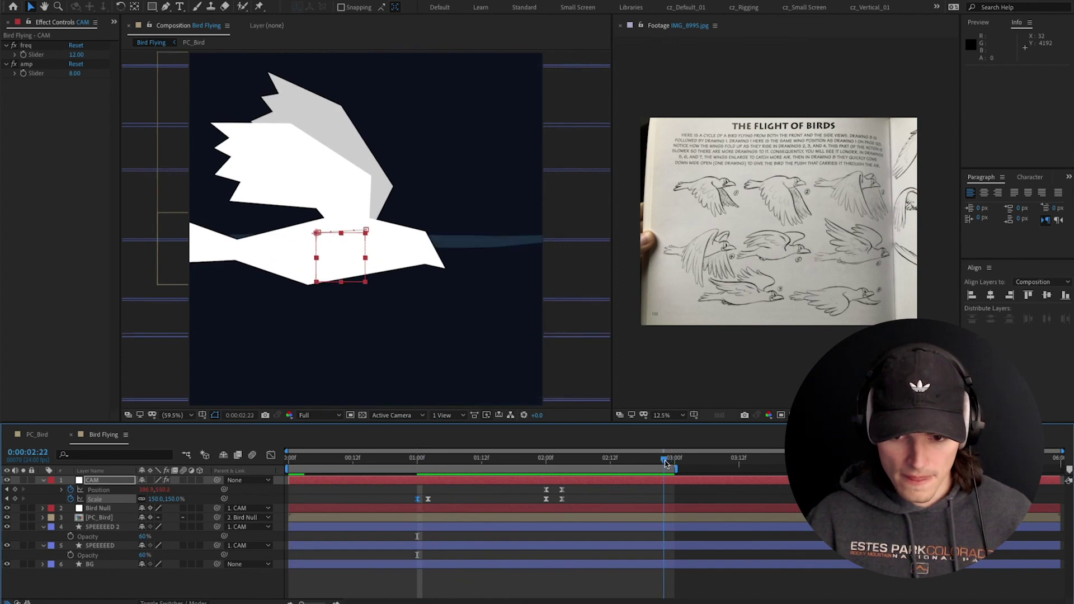
left_click(15, 499)
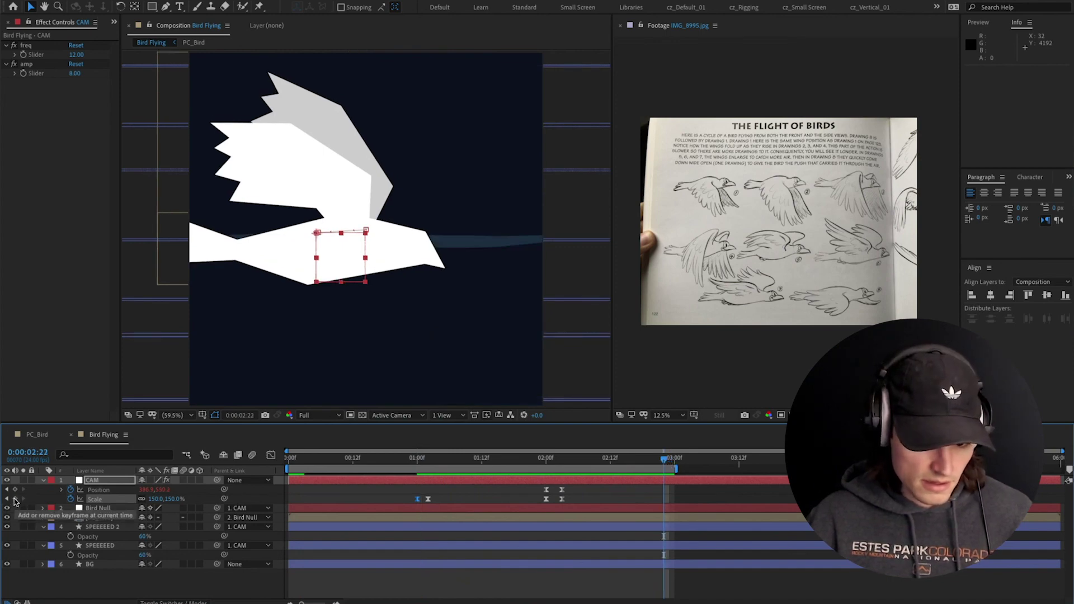
left_click(15, 490)
Copy CAM's Position keyframe from 0:00:02:00 and Scale keyframe from 0:00:01:00 to 0:00:03:00
left_click(673, 462)
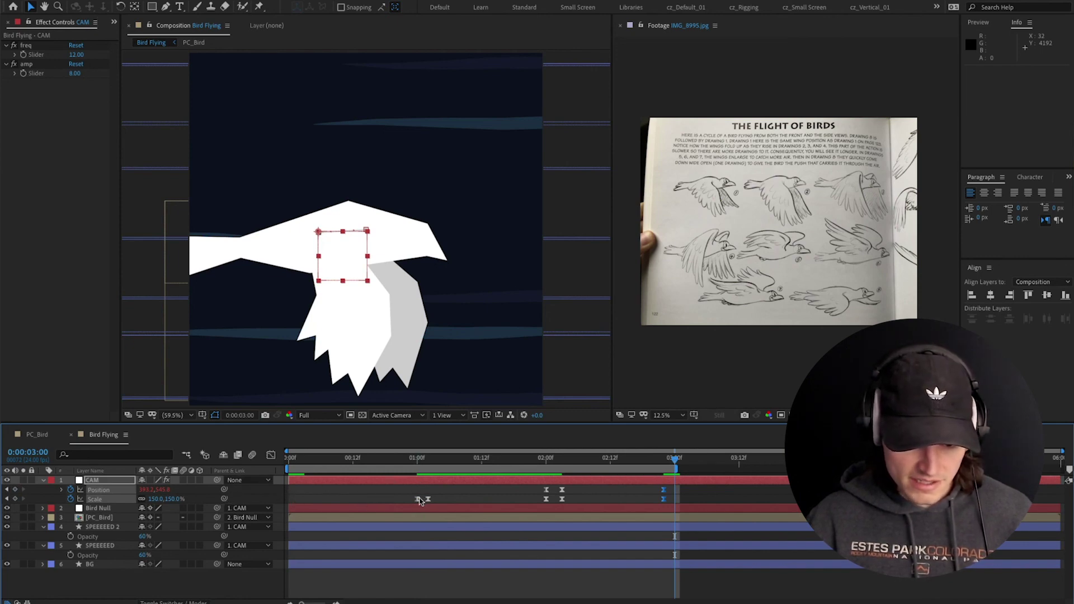
left_click(545, 490)
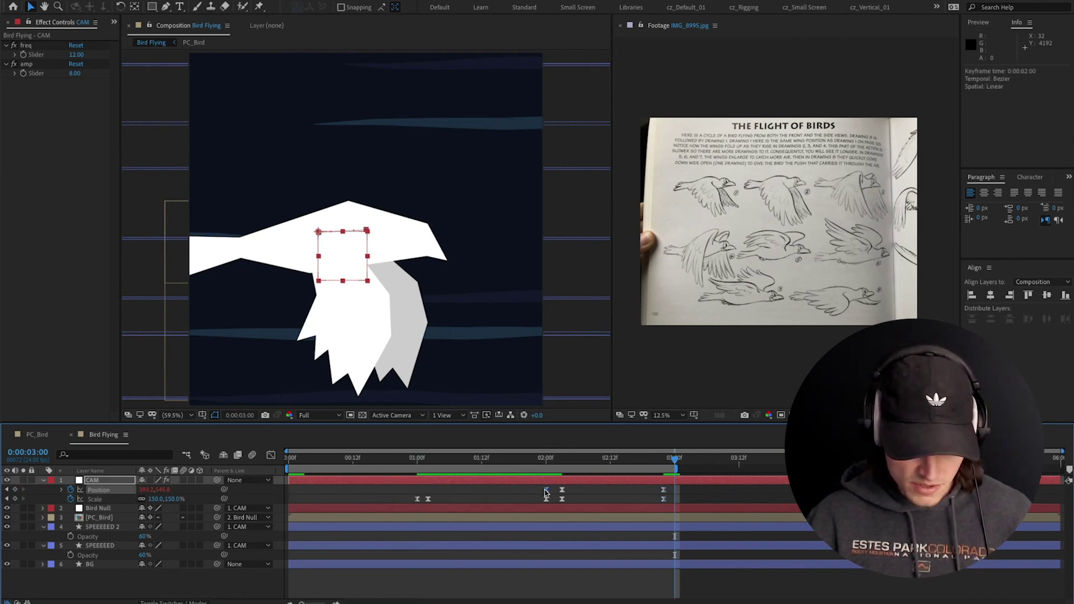
key("ctrl+c")
key("ctrl+v")
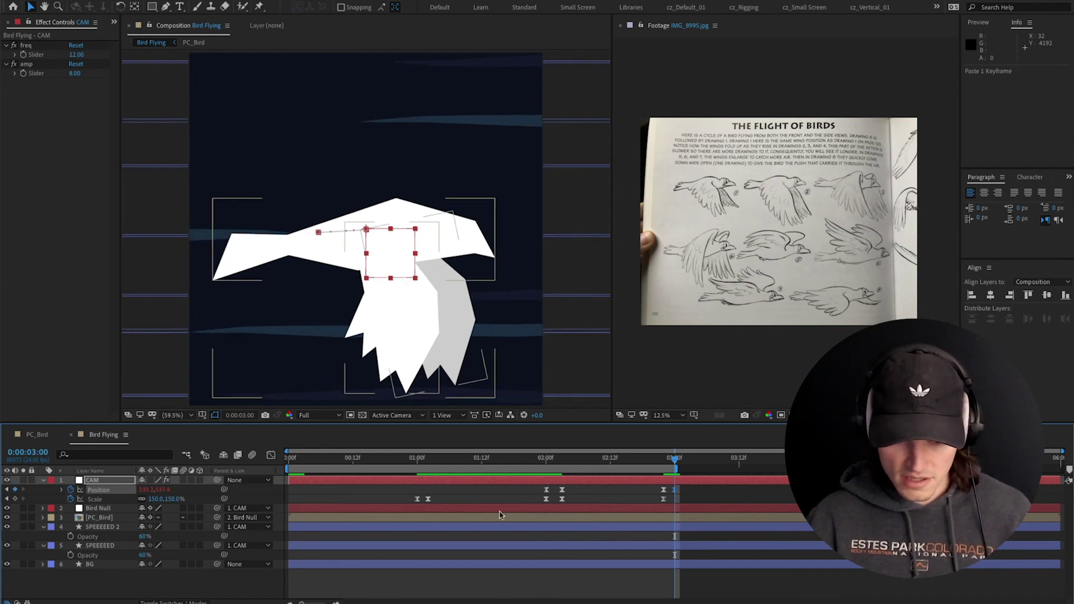
left_click(417, 499)
key("ctrl+c")
key("ctrl+v")
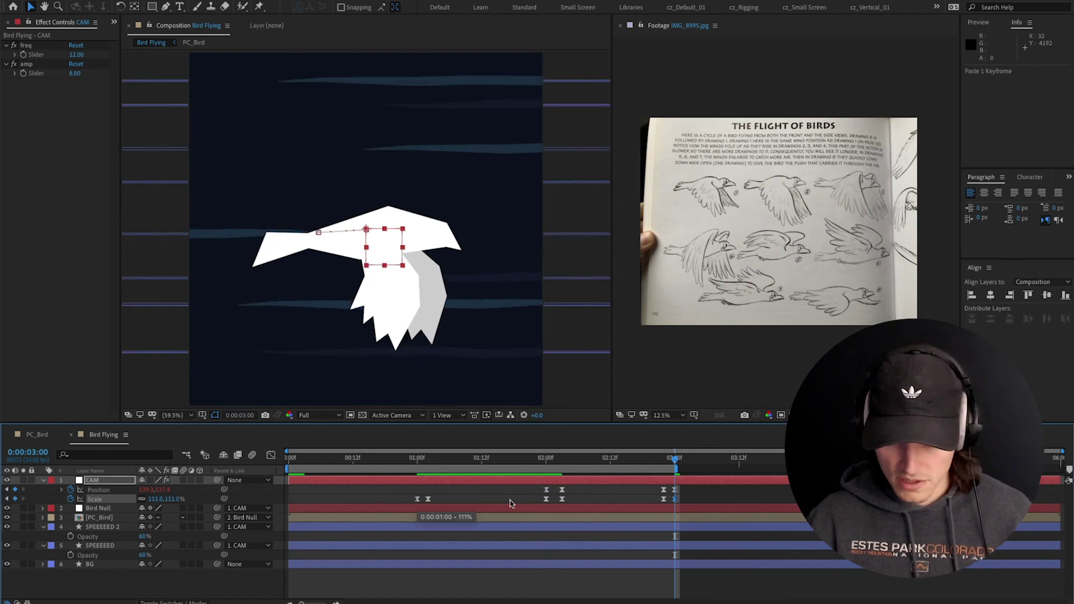
Play back the loop from the start and check the camera zooms around 0:00:02:03 and 0:00:03:00
key("space")
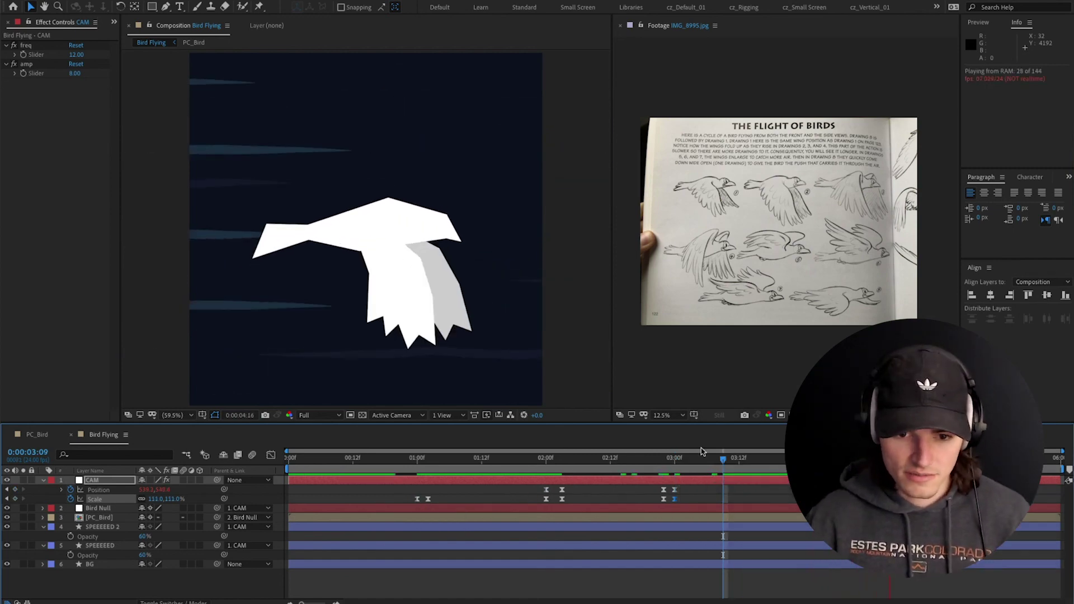
left_click_drag(292, 460, 275, 463)
key("space")
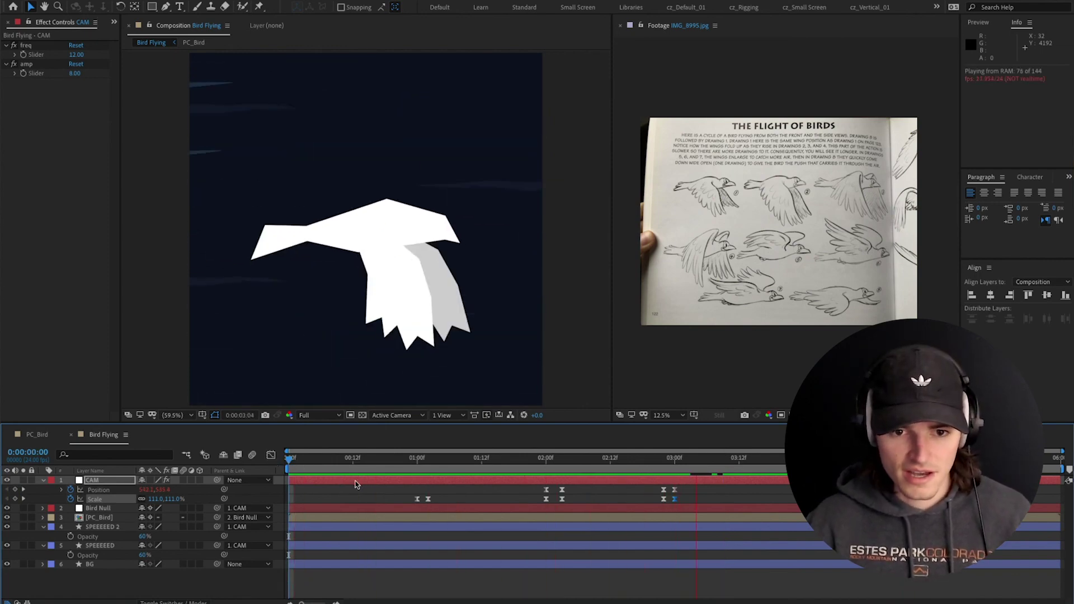
left_click(668, 460)
left_click_drag(671, 462, 564, 477)
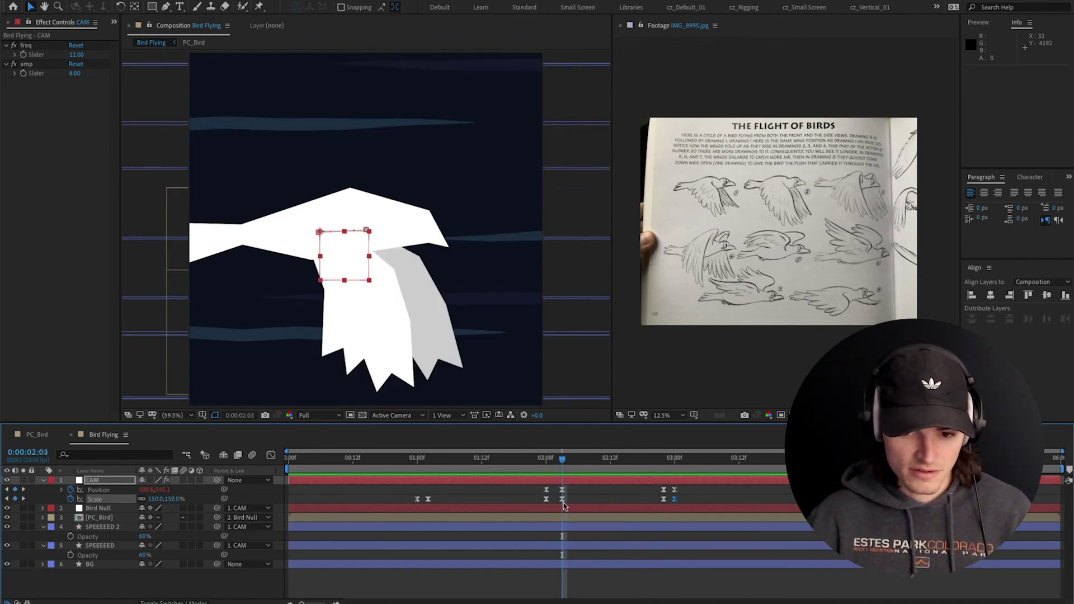
key("space")
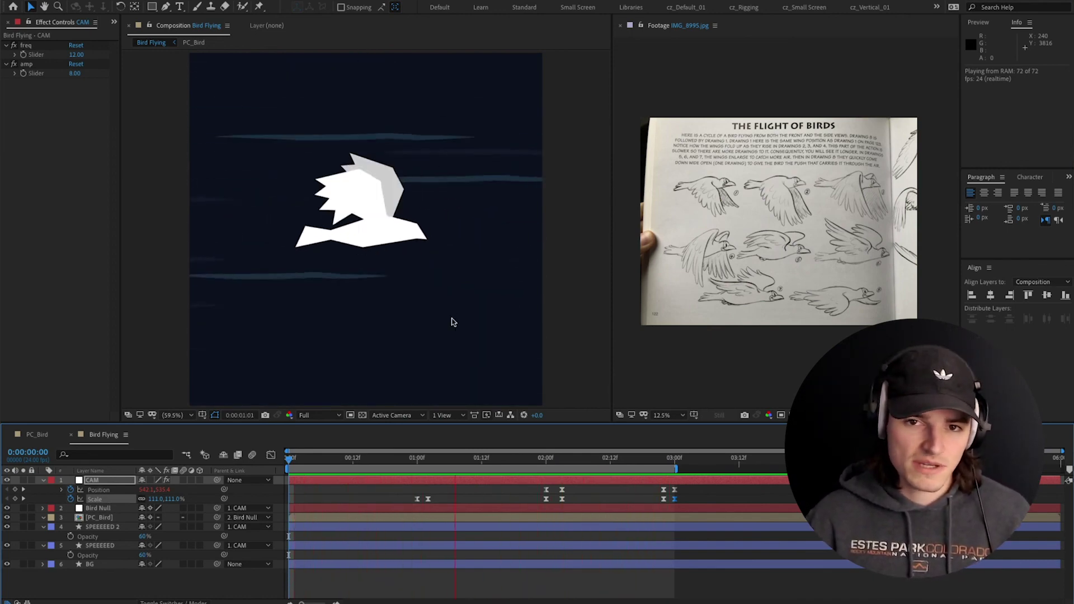
key("space")
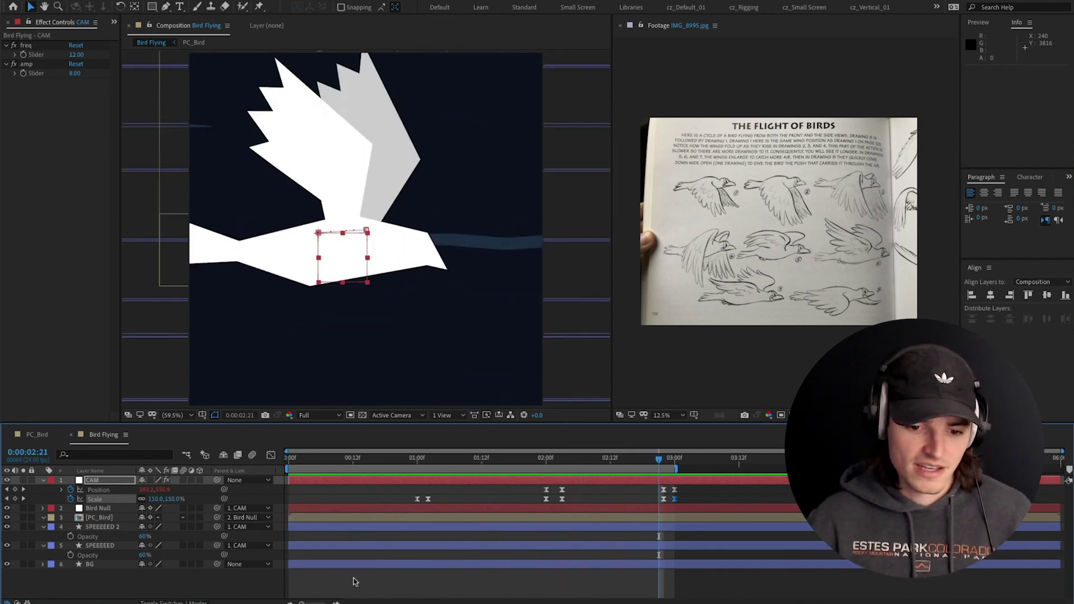
Create an adjustment layer and place it directly below CAM in the layer stack
right_click(354, 582)
mouse_move(414, 491)
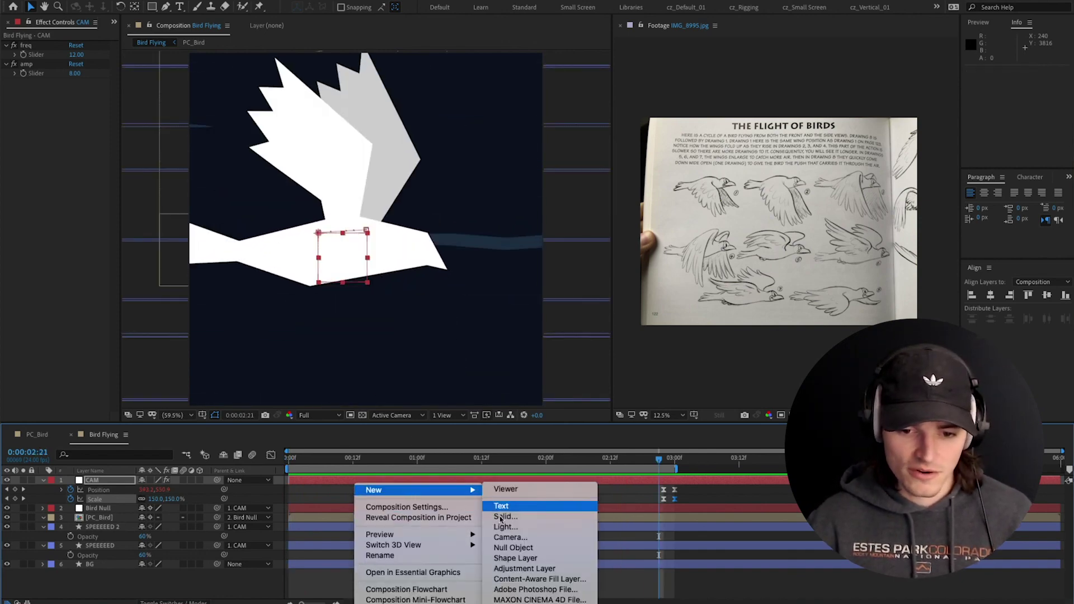
left_click(529, 567)
left_click_drag(122, 478, 122, 505)
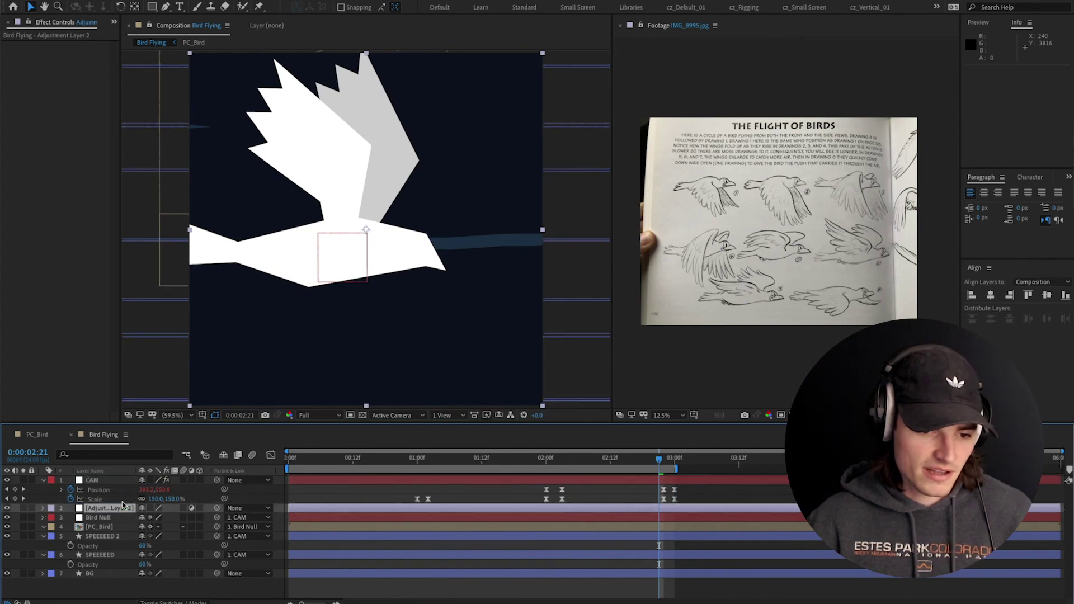
Apply the Hue/Saturation effect to the new adjustment layer
key("ctrl+space")
type("hue")
key("Return")
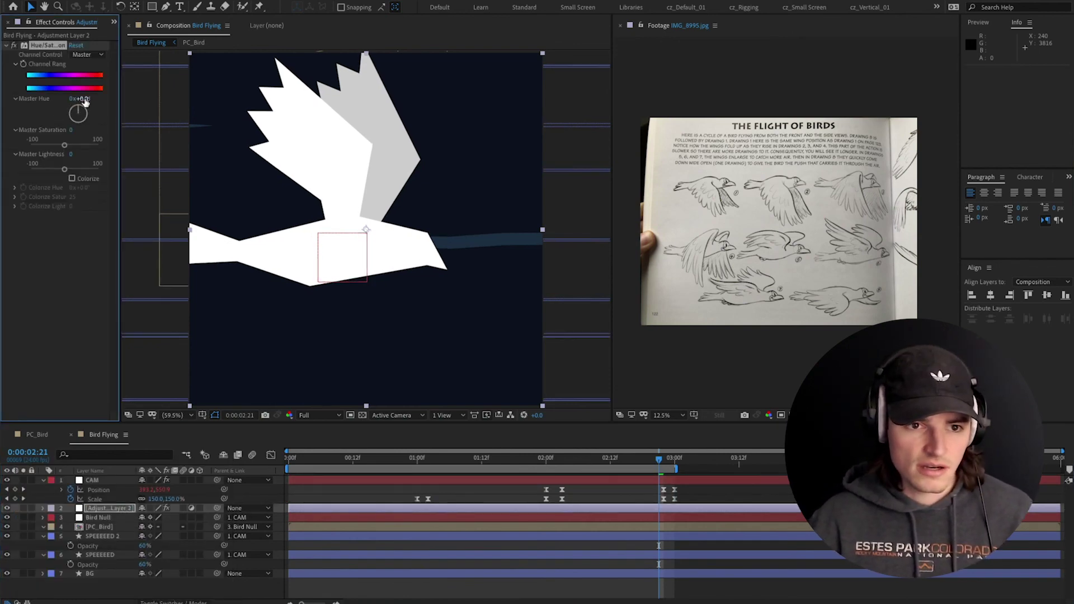
Turn on Colorize in the adjustment layer's Hue/Saturation effect and set Colorize Hue to 176°
left_click_drag(83, 99, 113, 101)
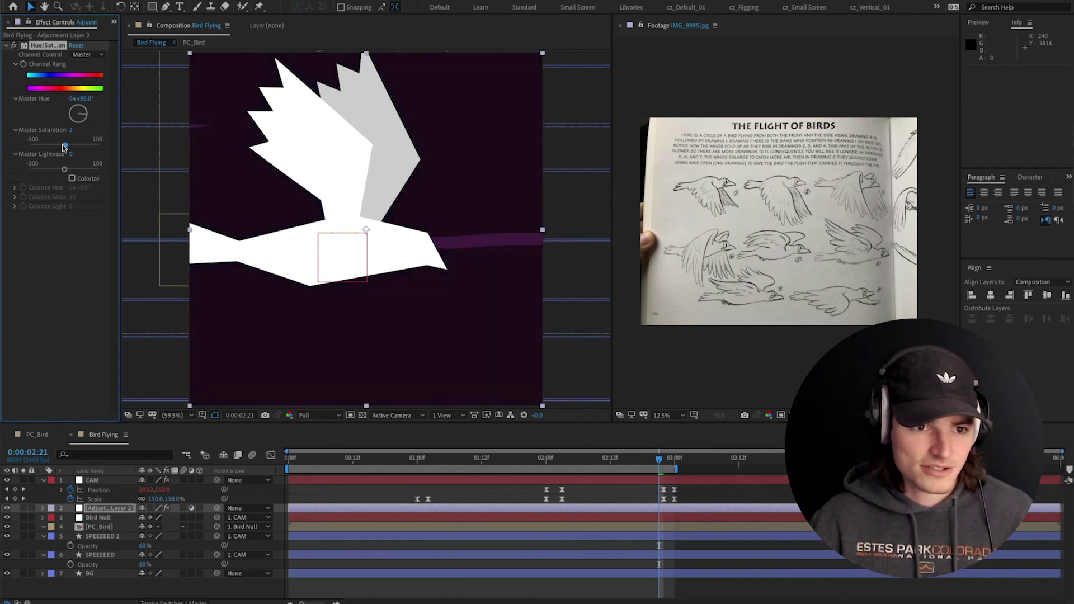
left_click(71, 179)
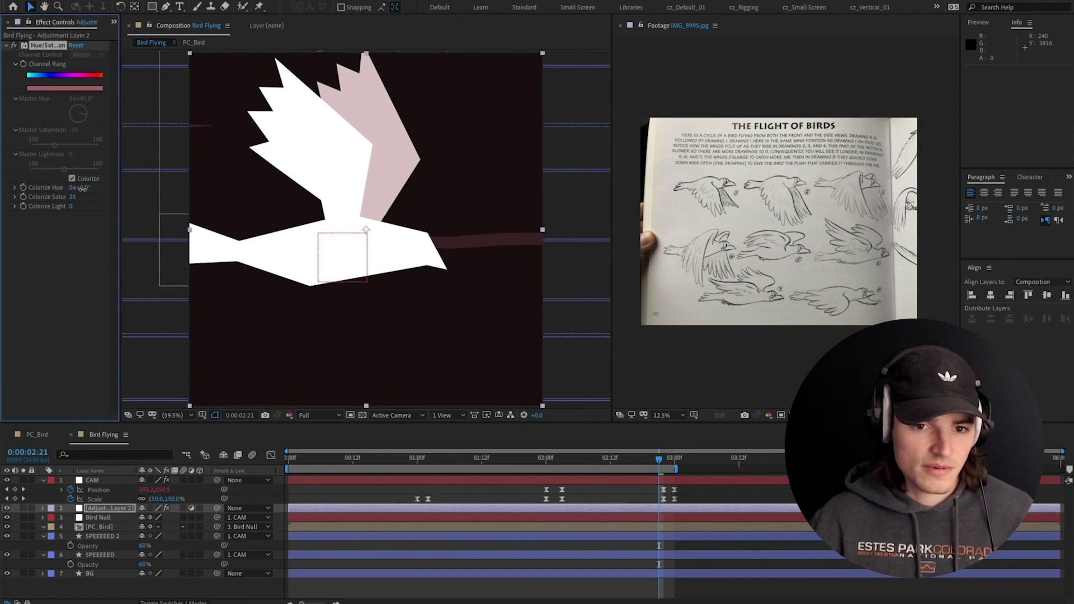
left_click_drag(81, 188, 179, 192)
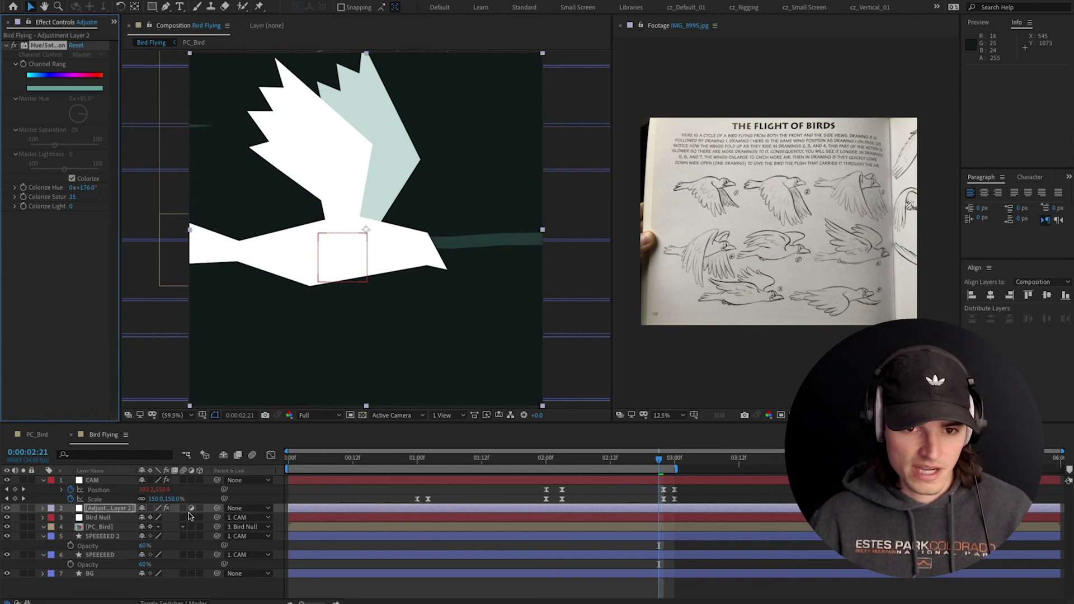
Preview the loop with layer controls hidden and increase the adjustment layer's Colorize Saturation for a stronger green tint
key("ctrl+shift+h")
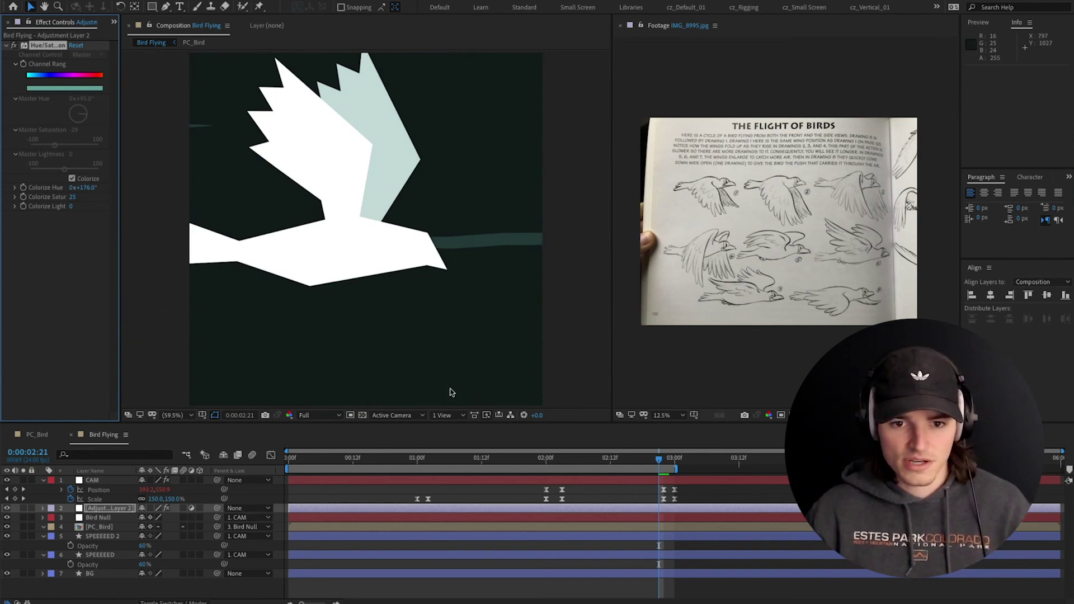
key("space")
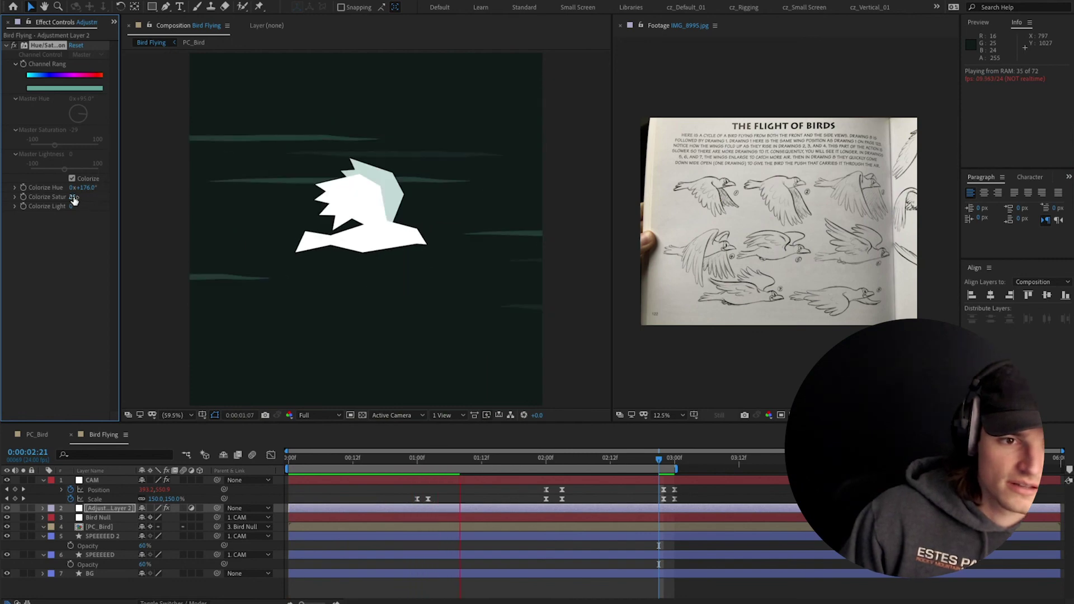
left_click_drag(74, 199, 92, 197)
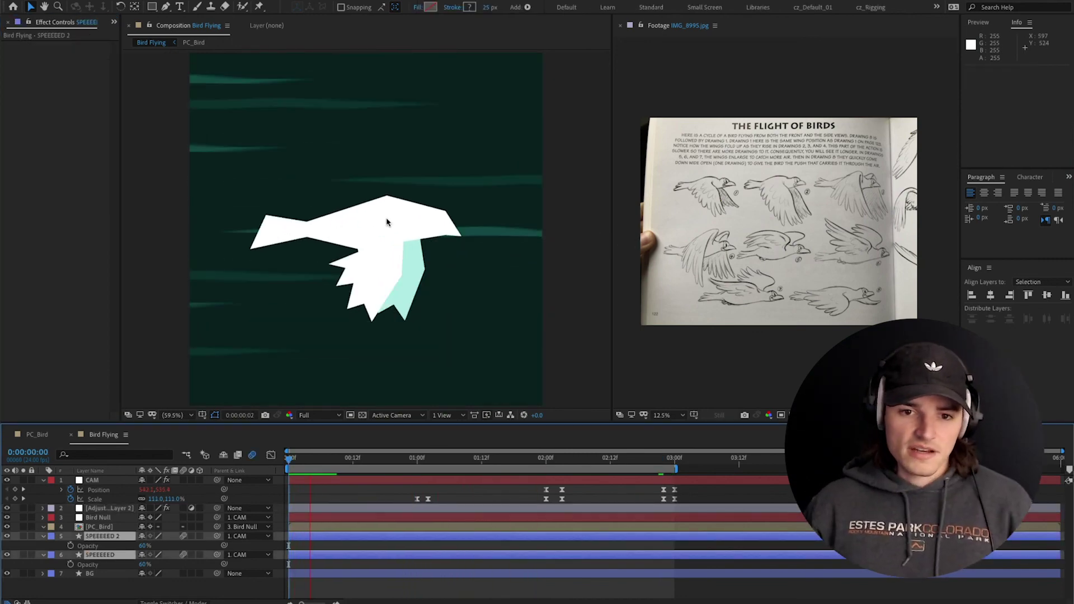
key("space")
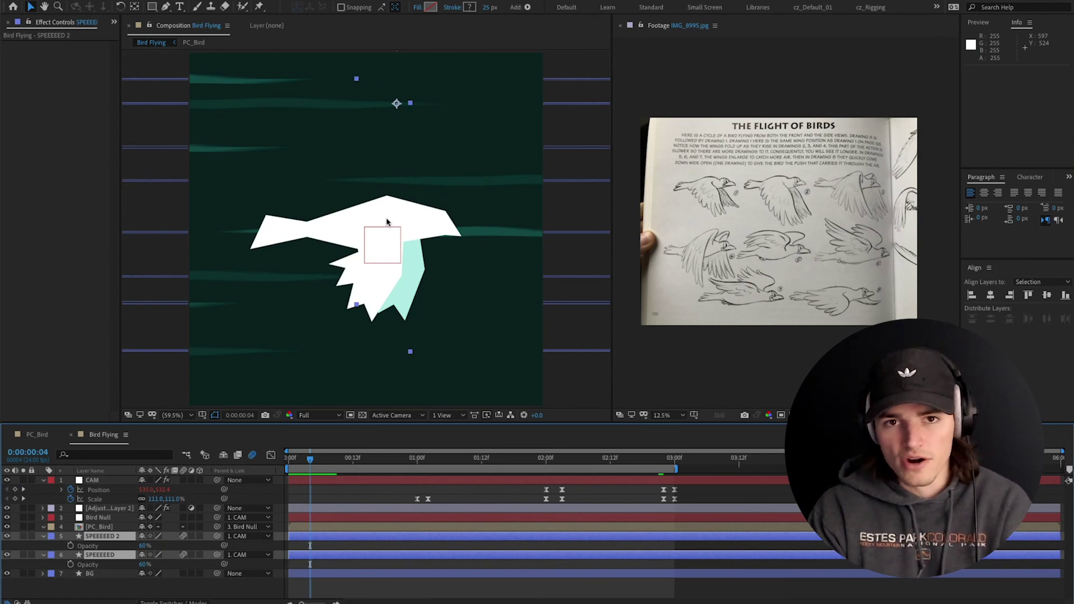